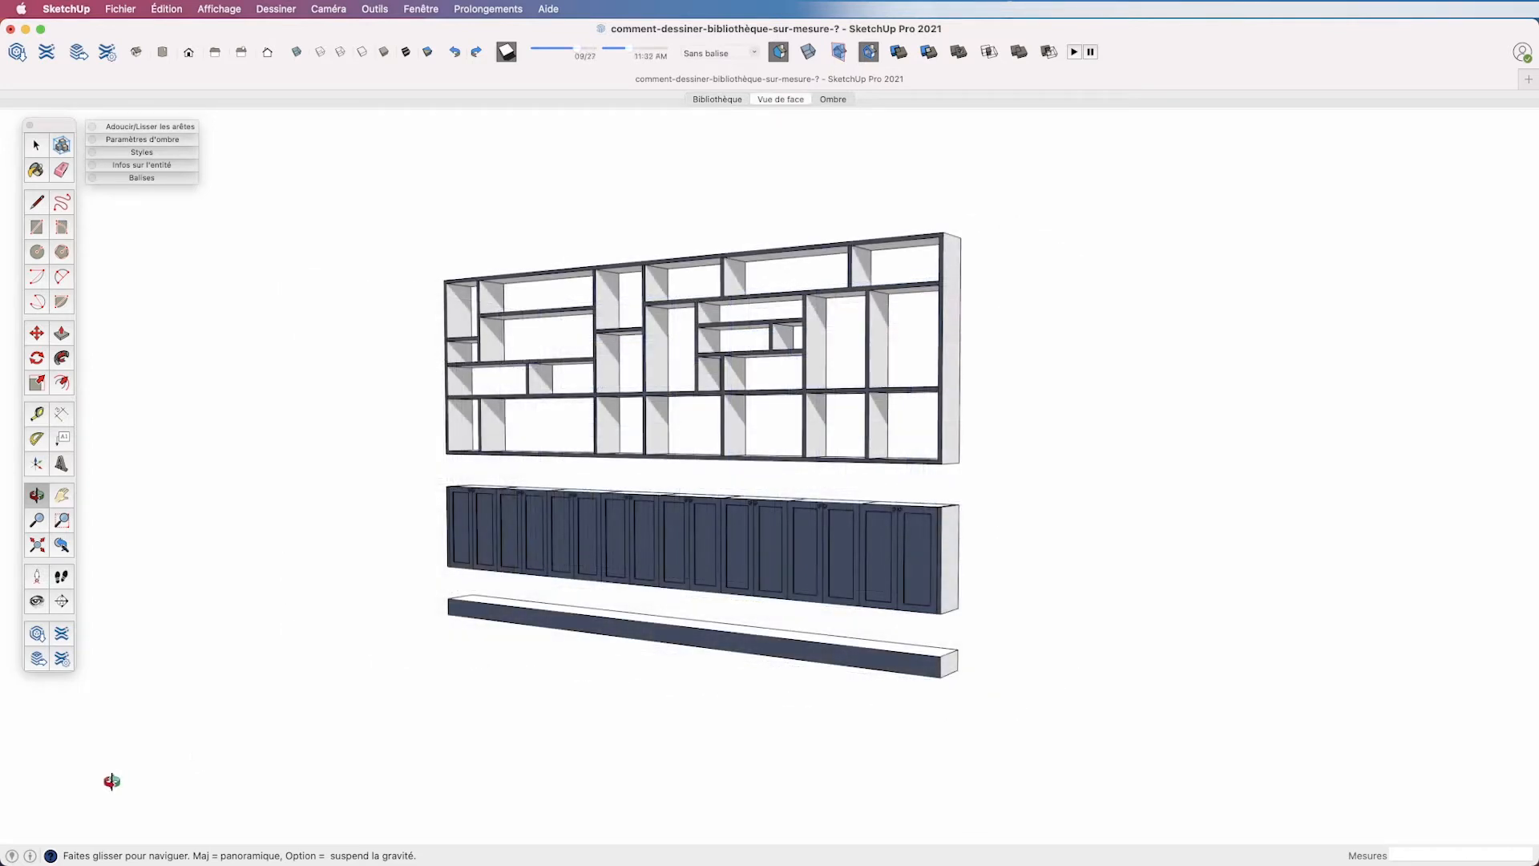
mouse_move(113, 780)
left_mouse_down()
mouse_move(743, 774)
mouse_move(93, 769)
left_mouse_up()
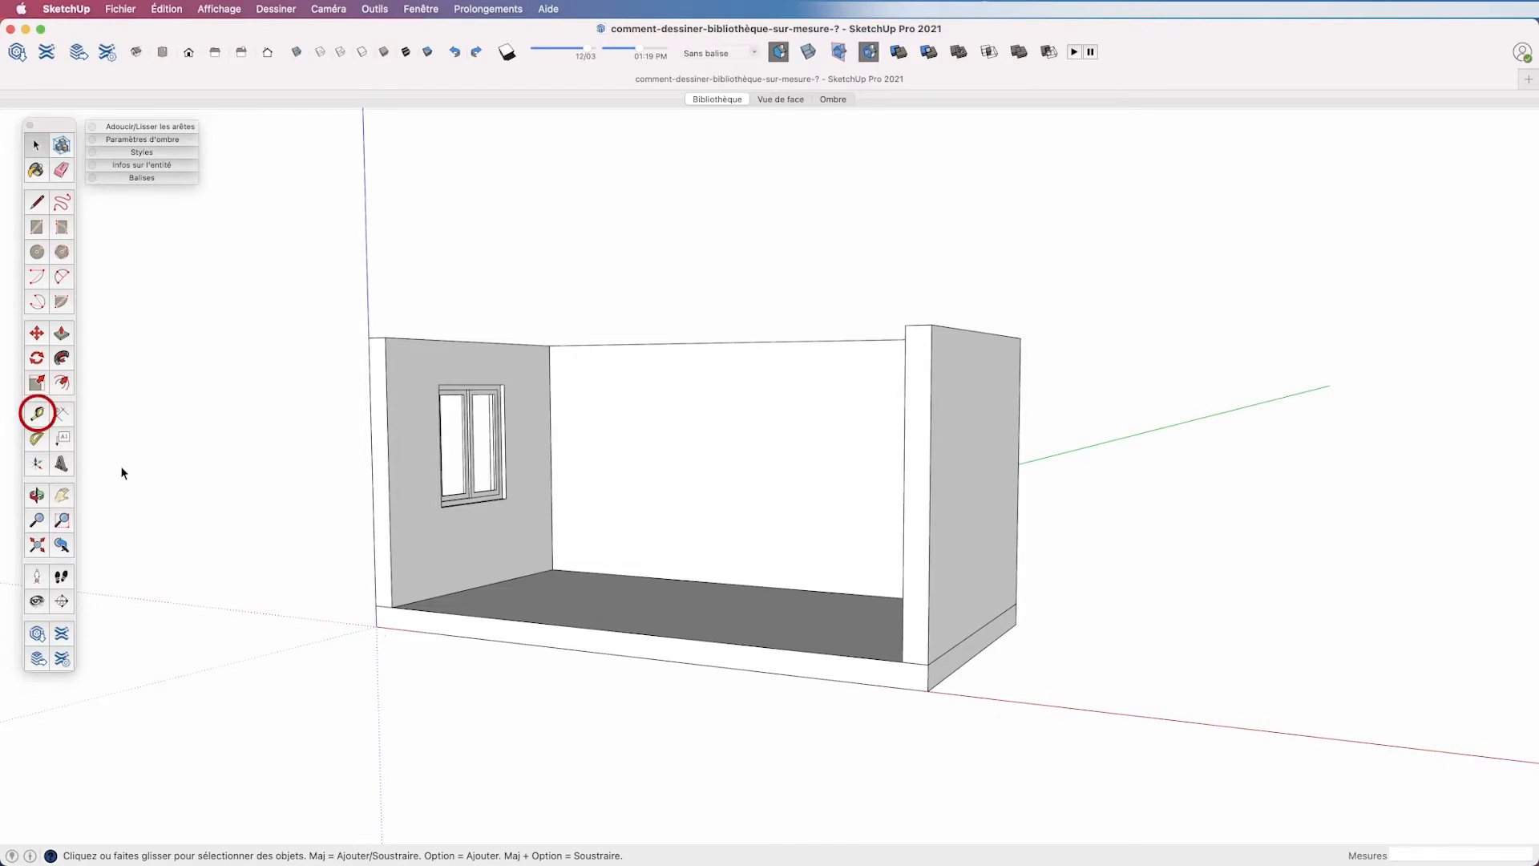
- Place a guide line on the back wall 150 mm above its bottom edge with the Tape Measure
left_click(37, 414)
middle_click_drag(292, 522, 314, 820)
middle_click_drag(385, 769, 505, 759)
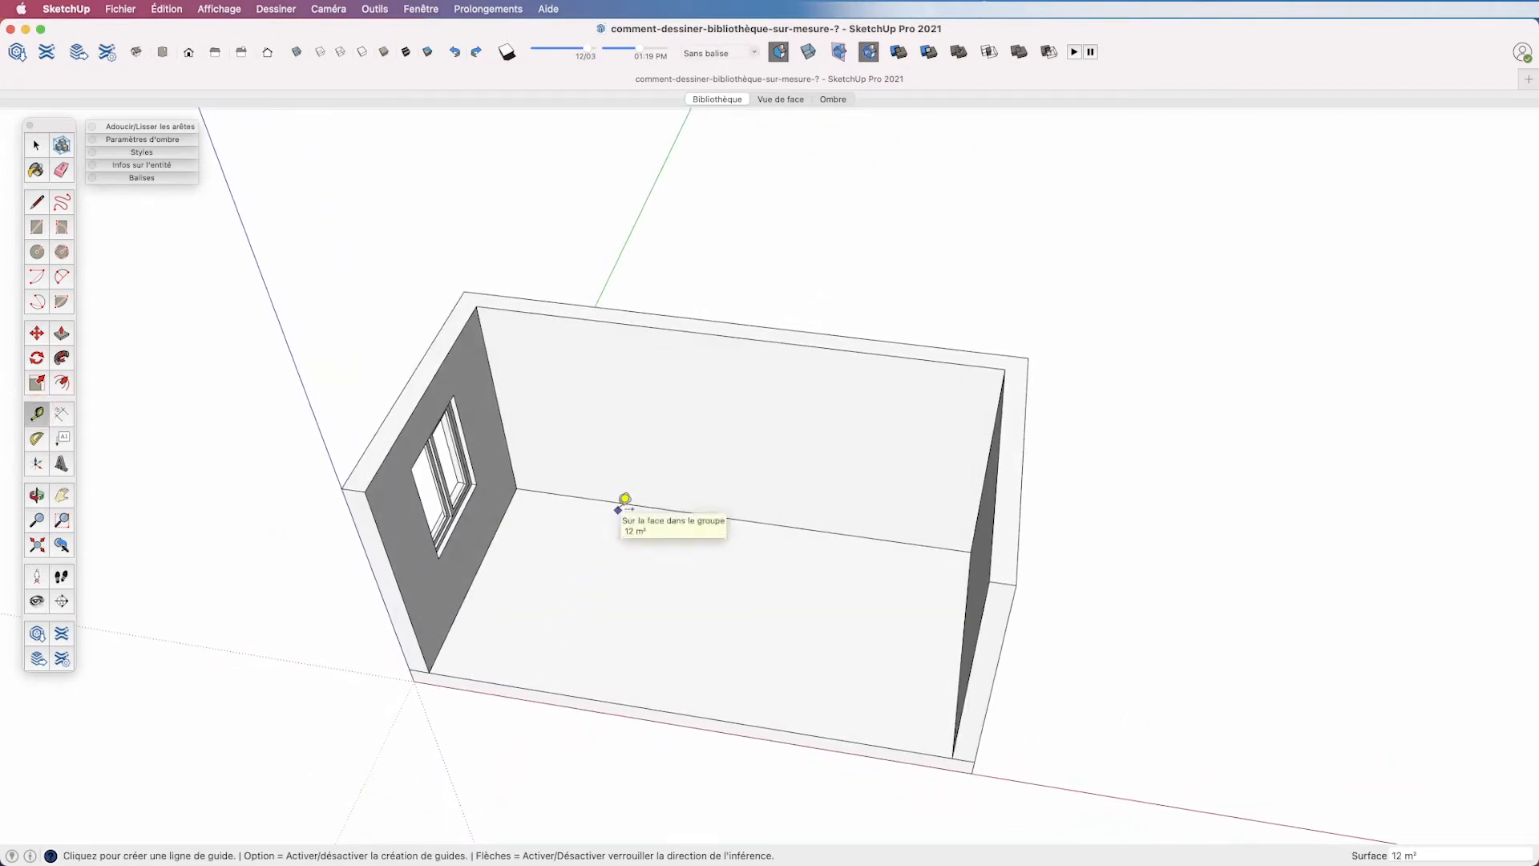
left_click(622, 493)
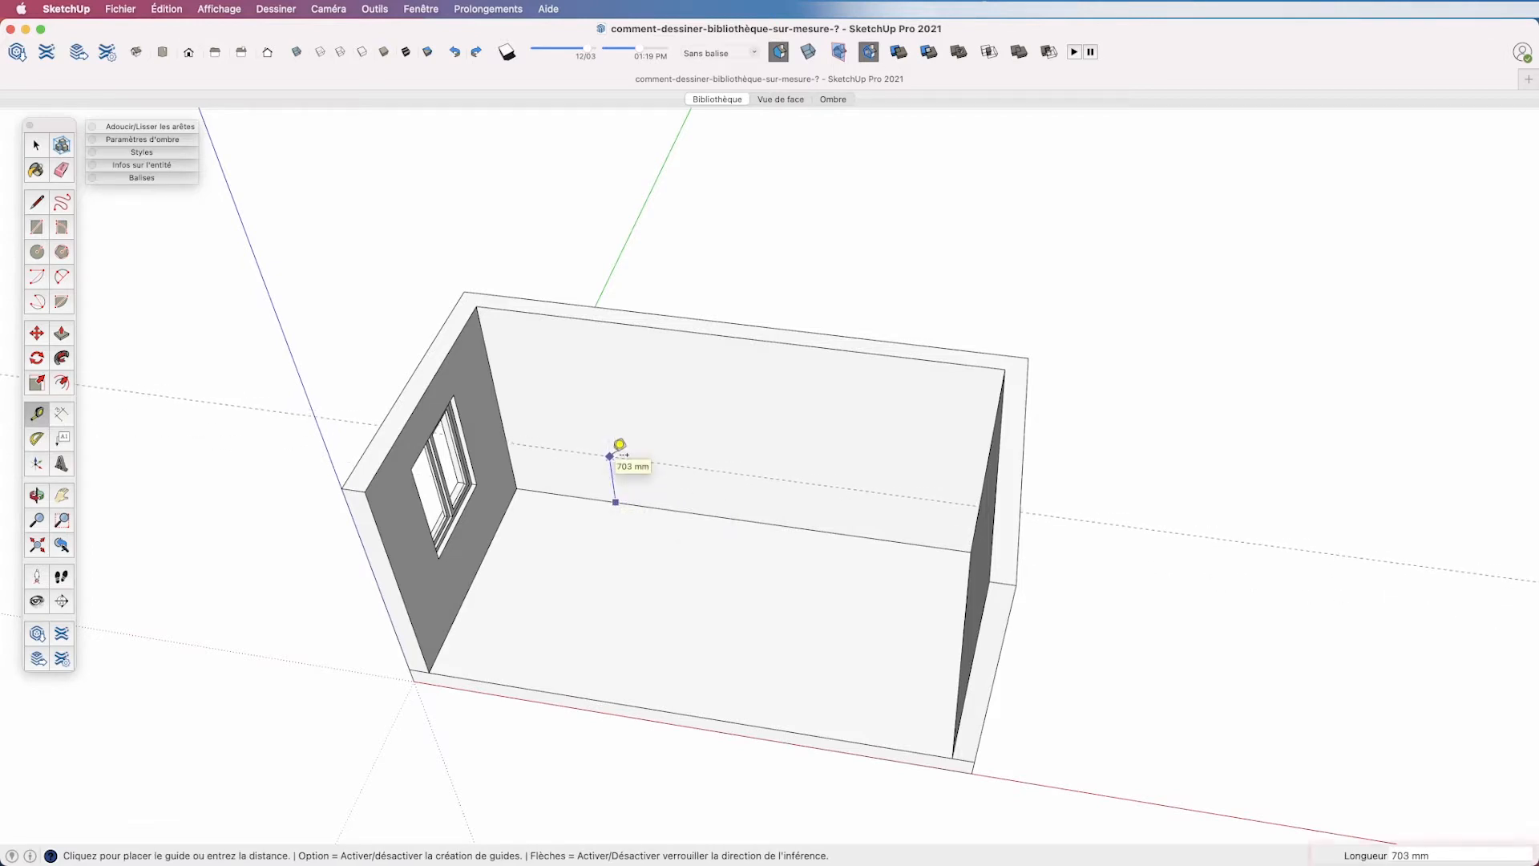
type("150")
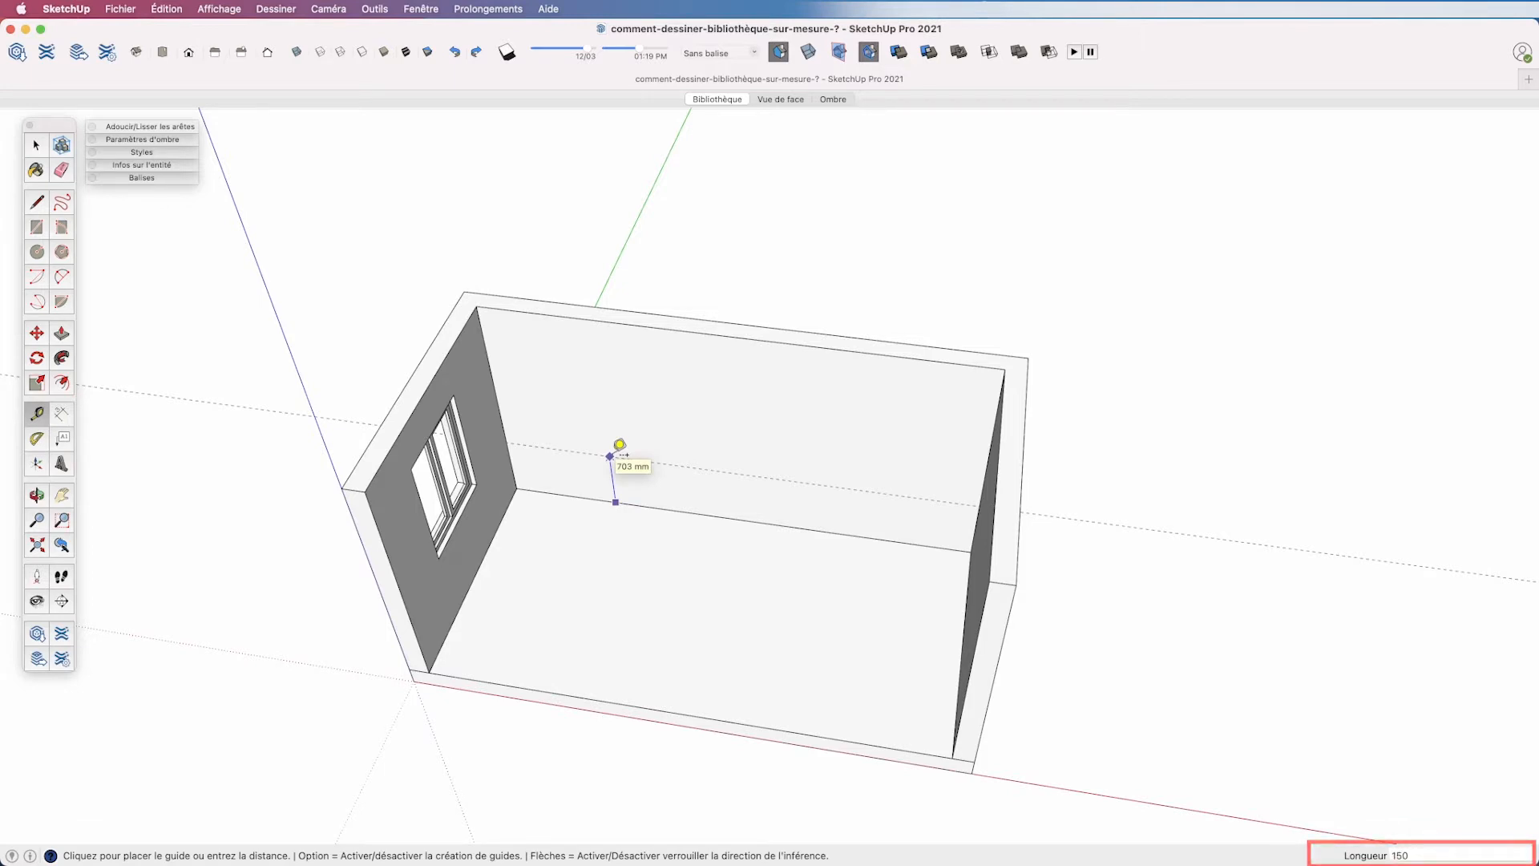
key("Return")
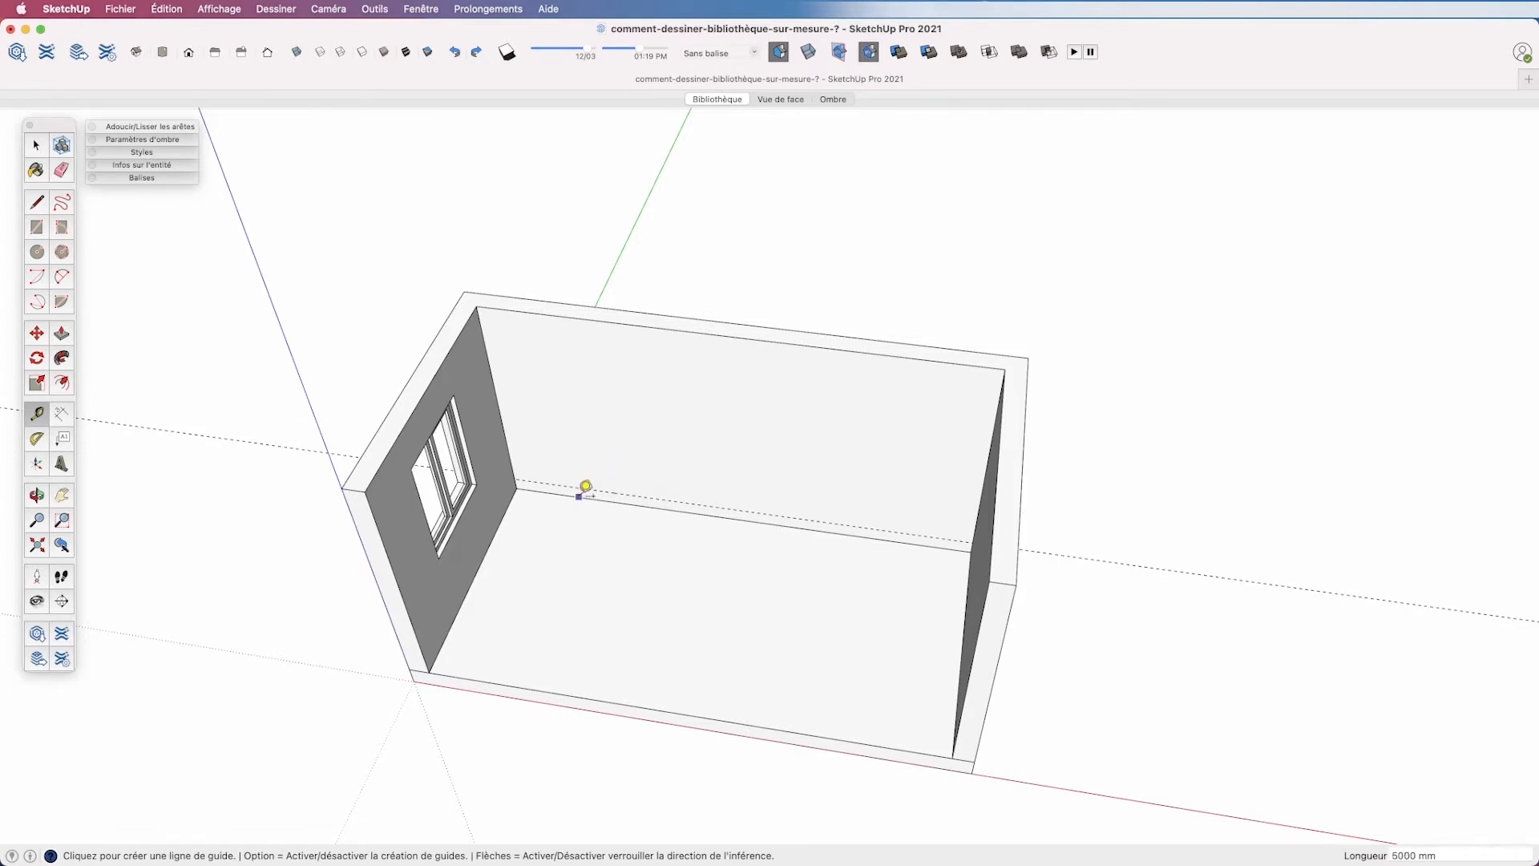
- Add two guides parallel to the back wall's bottom edge: 900 mm up the wall and 300 mm out across the floor
left_click(586, 486)
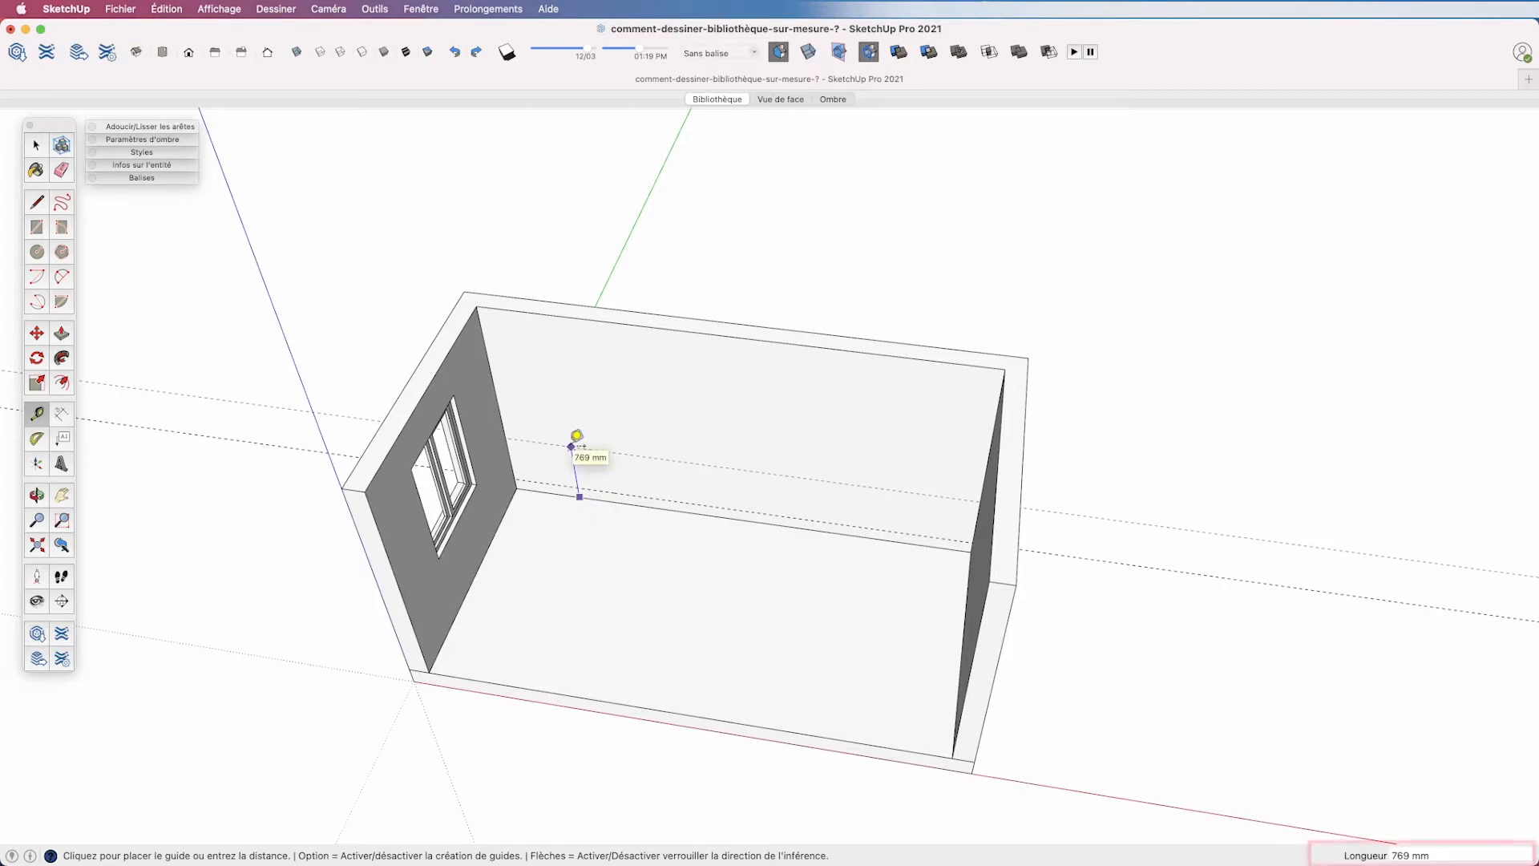
type("900")
key("Return")
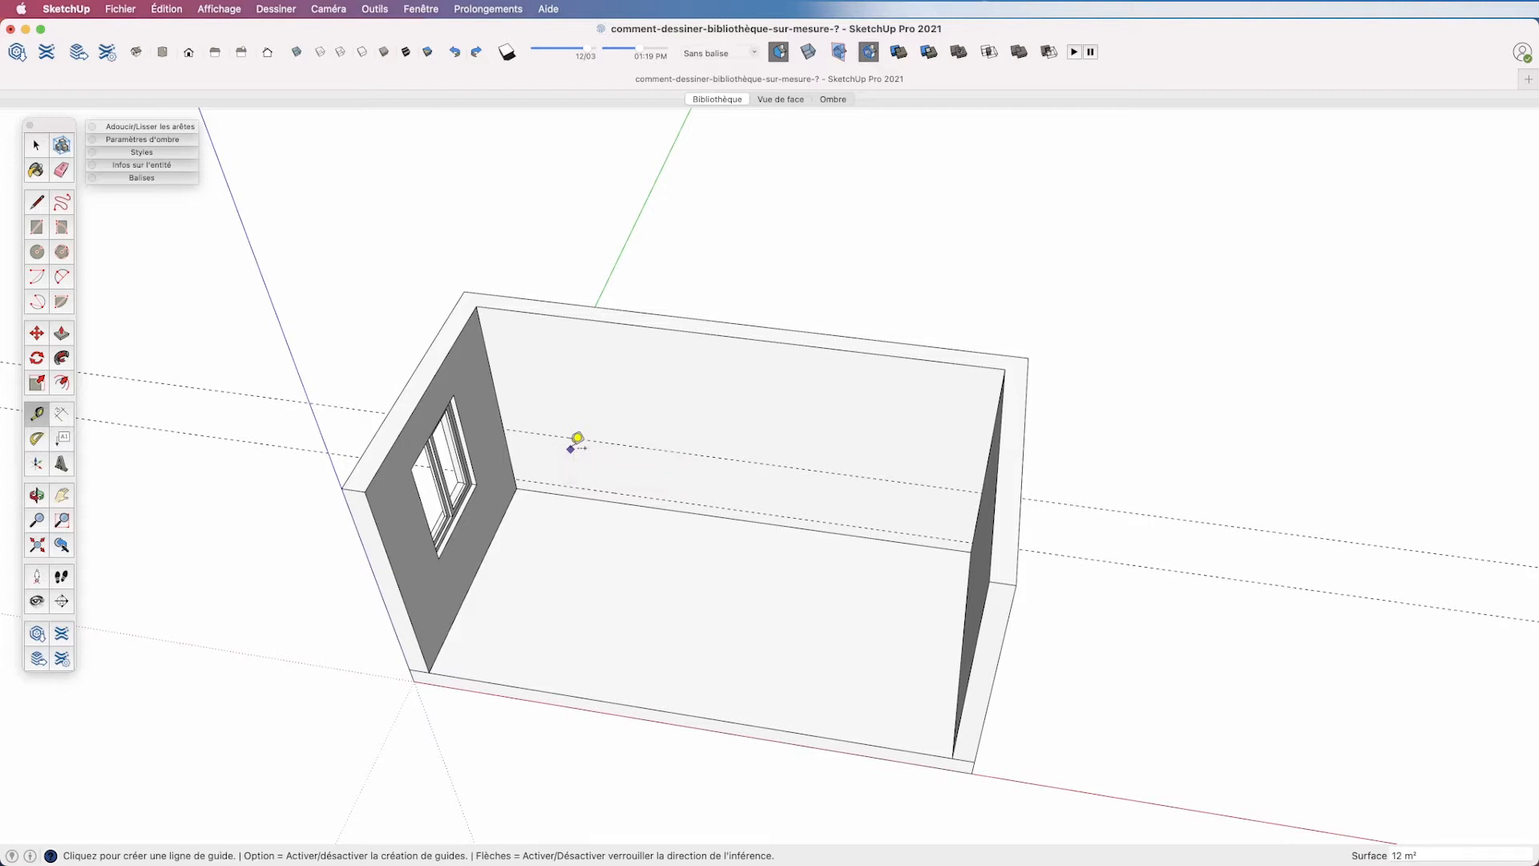
left_click(578, 484)
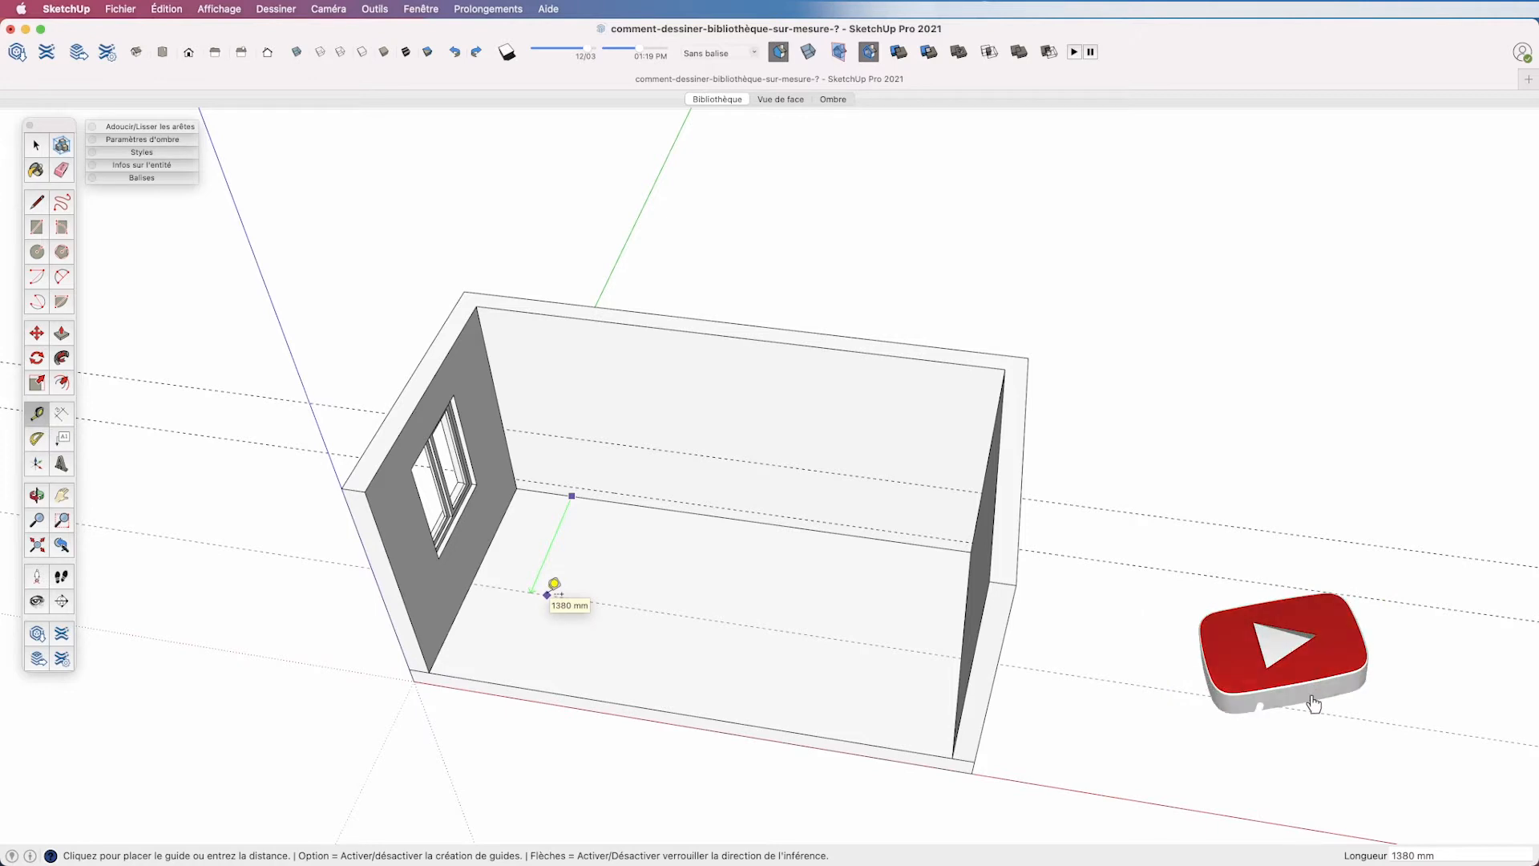
type("300")
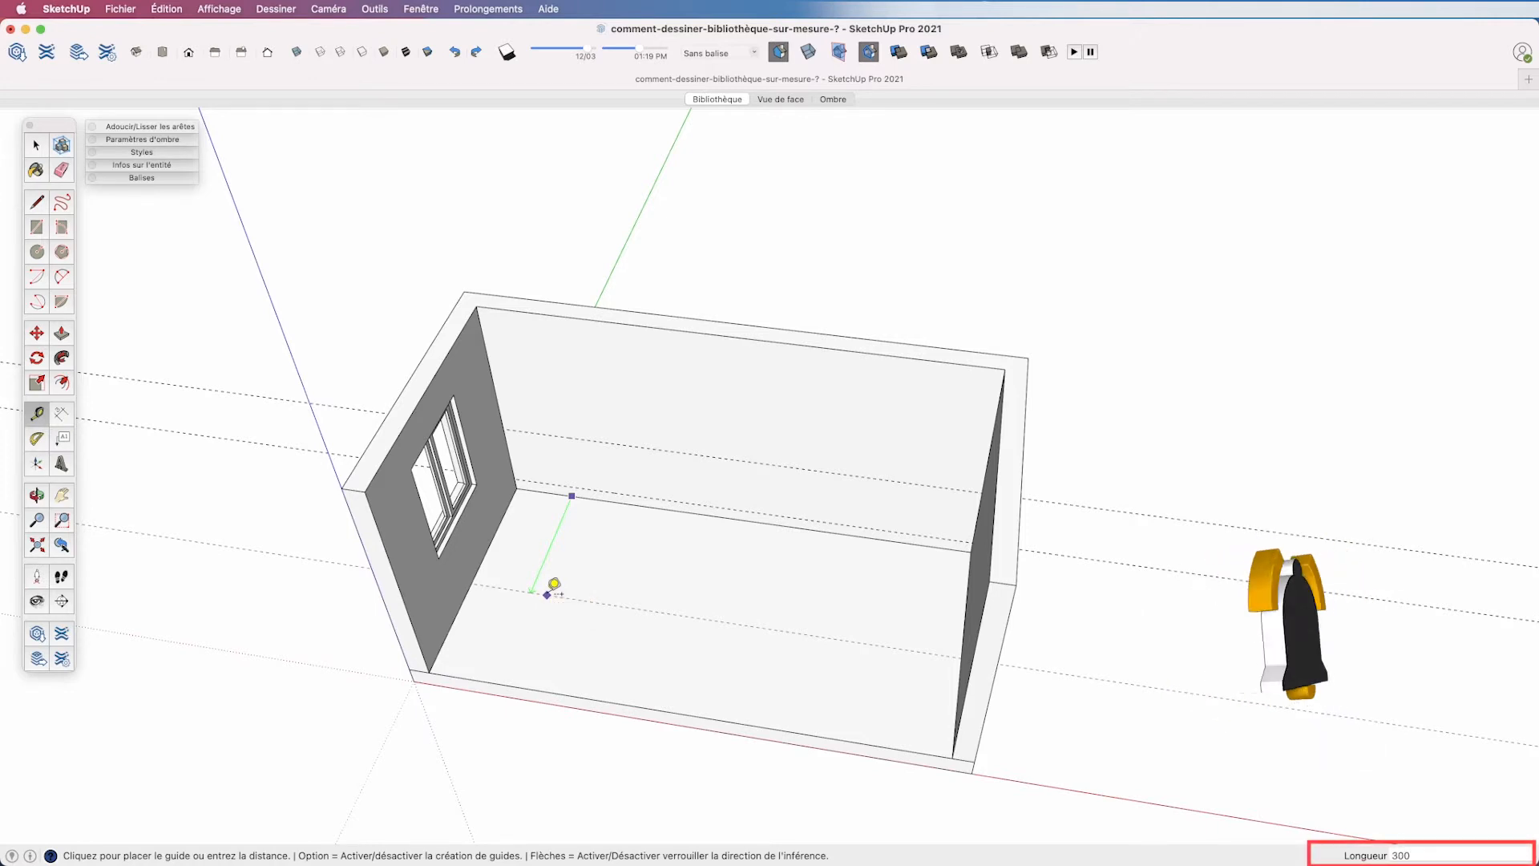
key("Return")
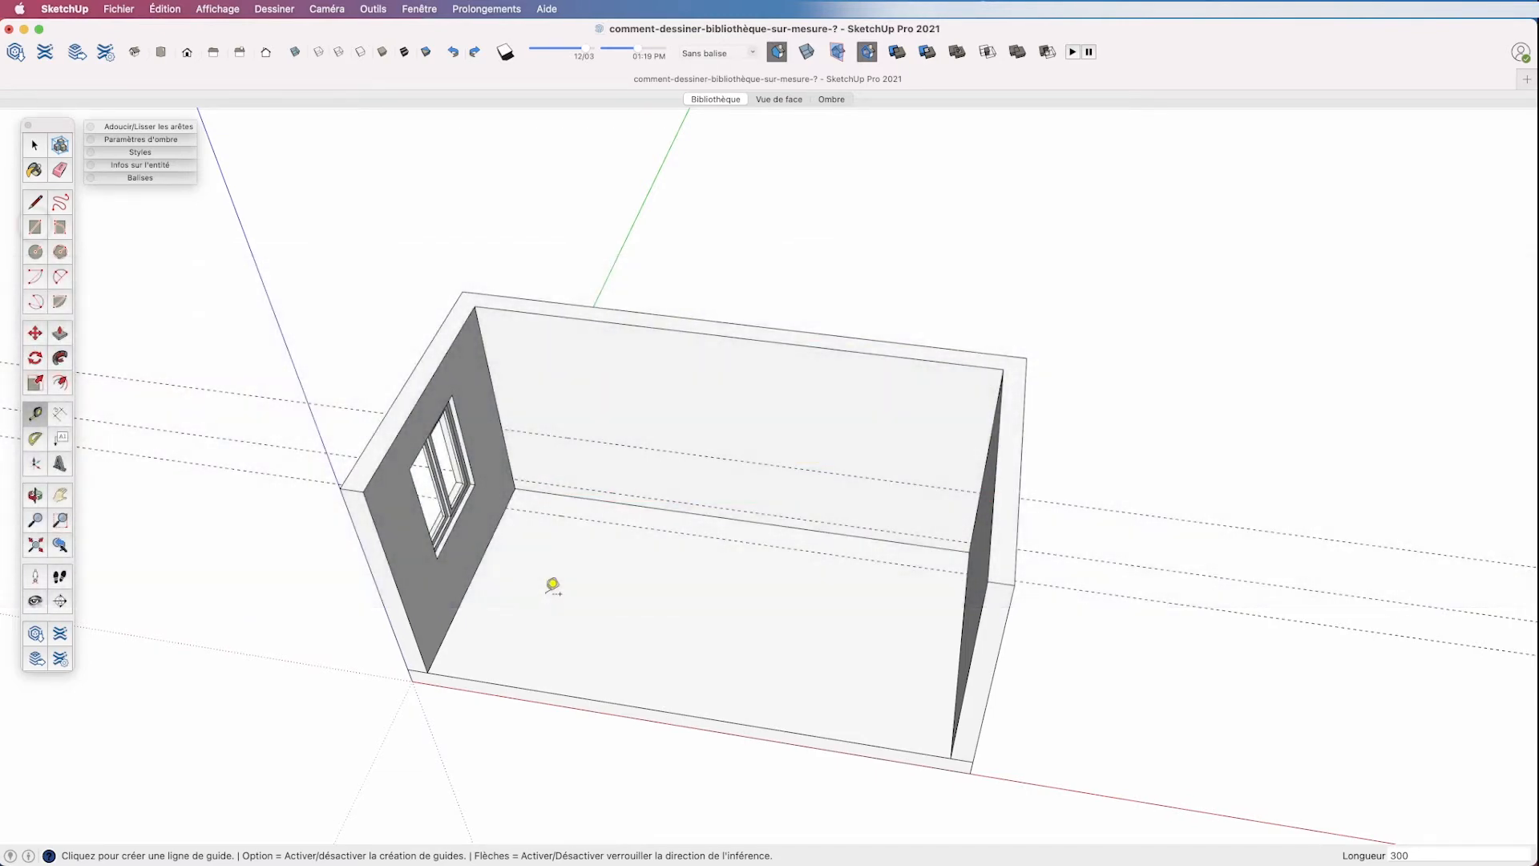
- Draw a 5000 x 300 mm rectangle on the floor along the back wall, starting from the corner by the window wall
left_click(34, 227)
left_click(514, 487)
middle_click_drag(529, 497, 882, 513)
type("5000;300")
key("Return")
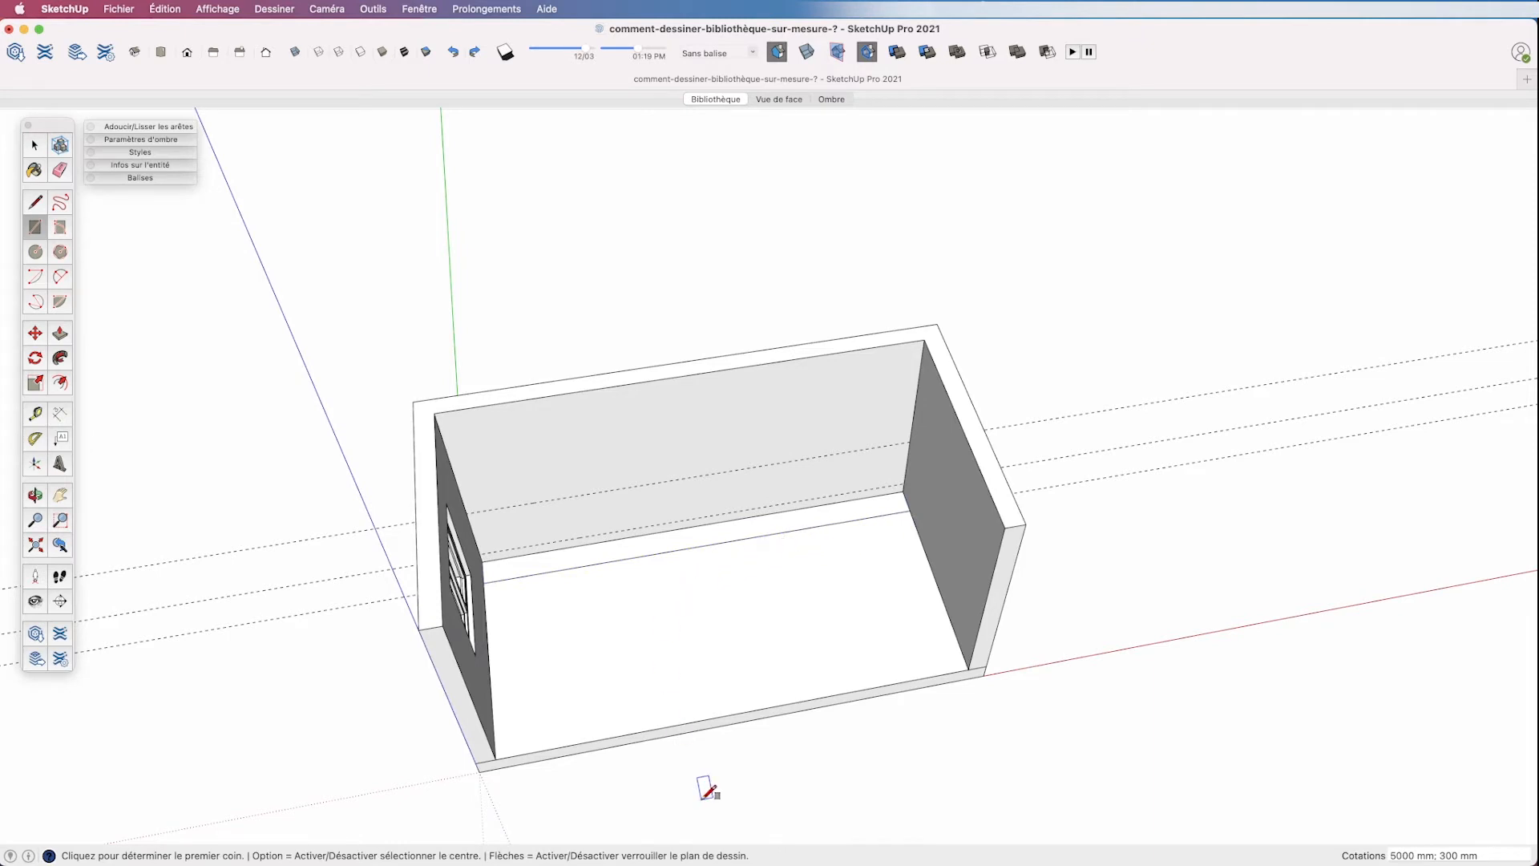
key("space")
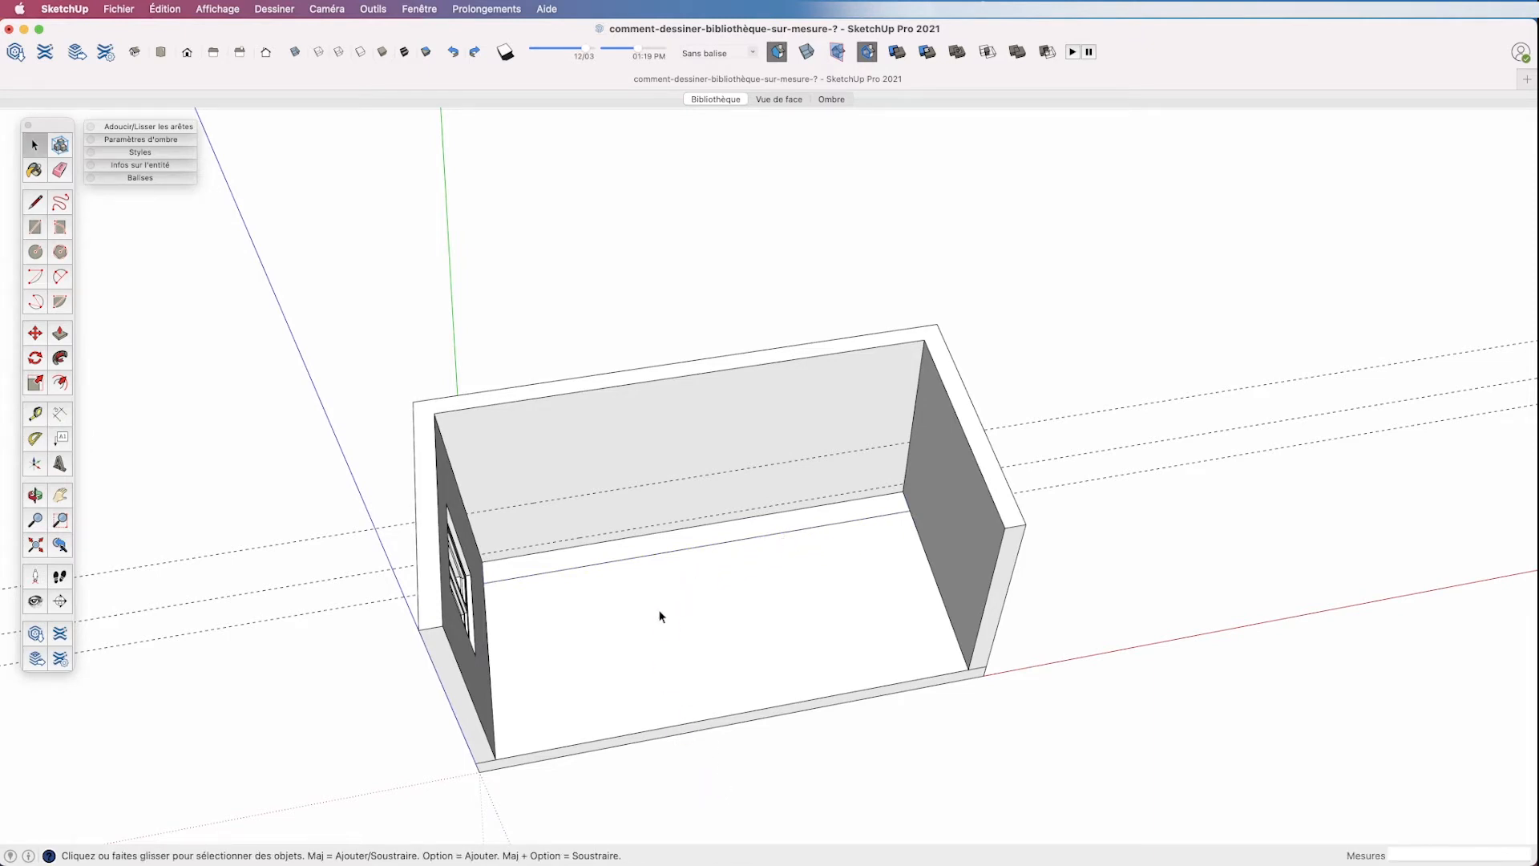
- Turn the floor rectangle along the back wall into a group
scroll(649, 557, "up", 3)
left_click(645, 551)
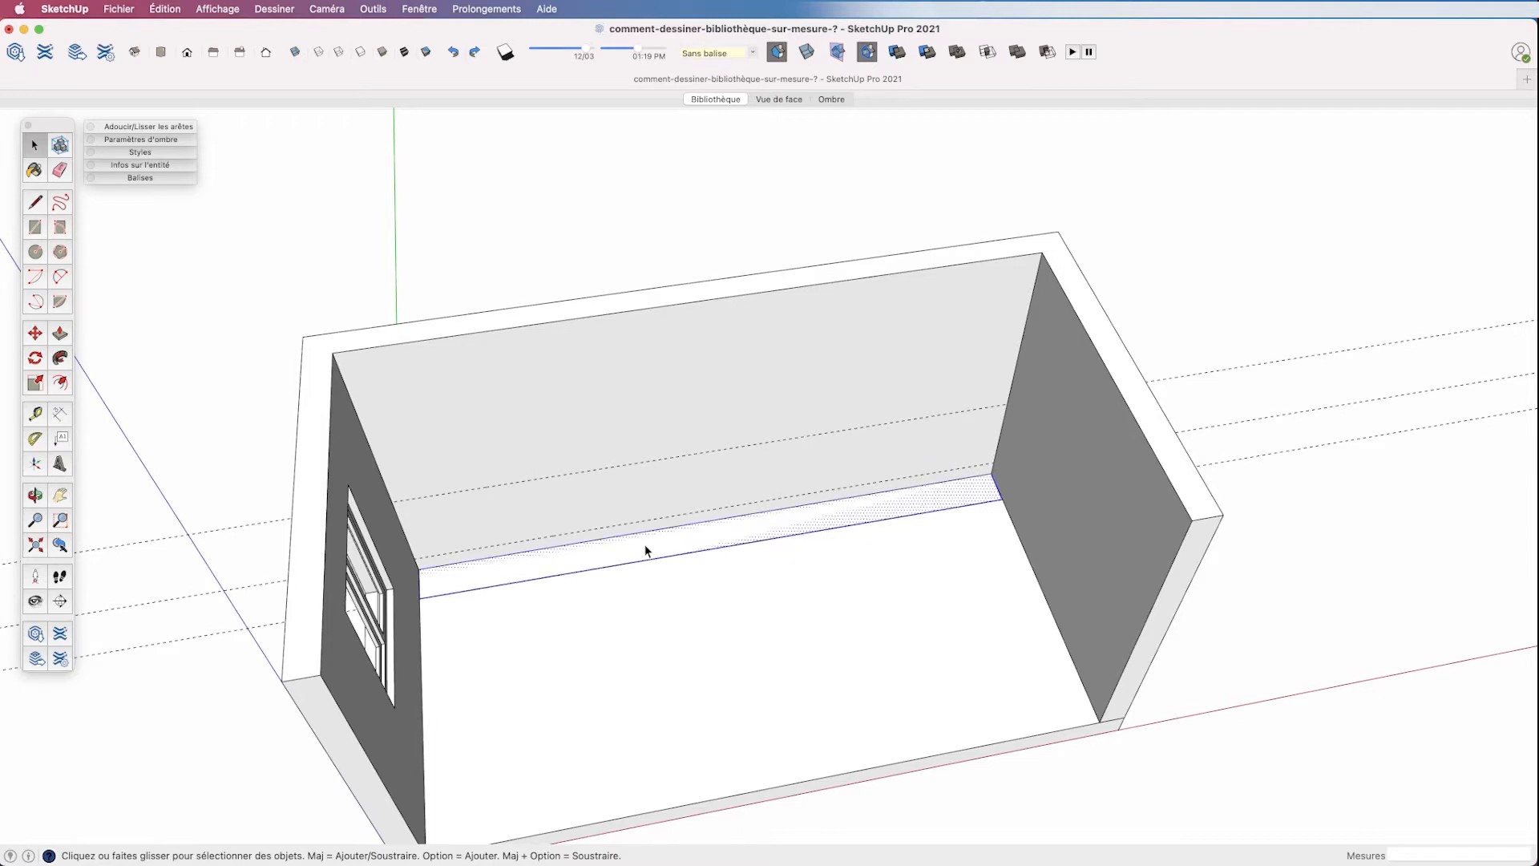
right_click(646, 550)
left_click(681, 677)
- Inside the floor rectangle's group, extrude the face upward 150 mm to form the plinth, and exit the group
middle_click_drag(659, 643, 493, 601)
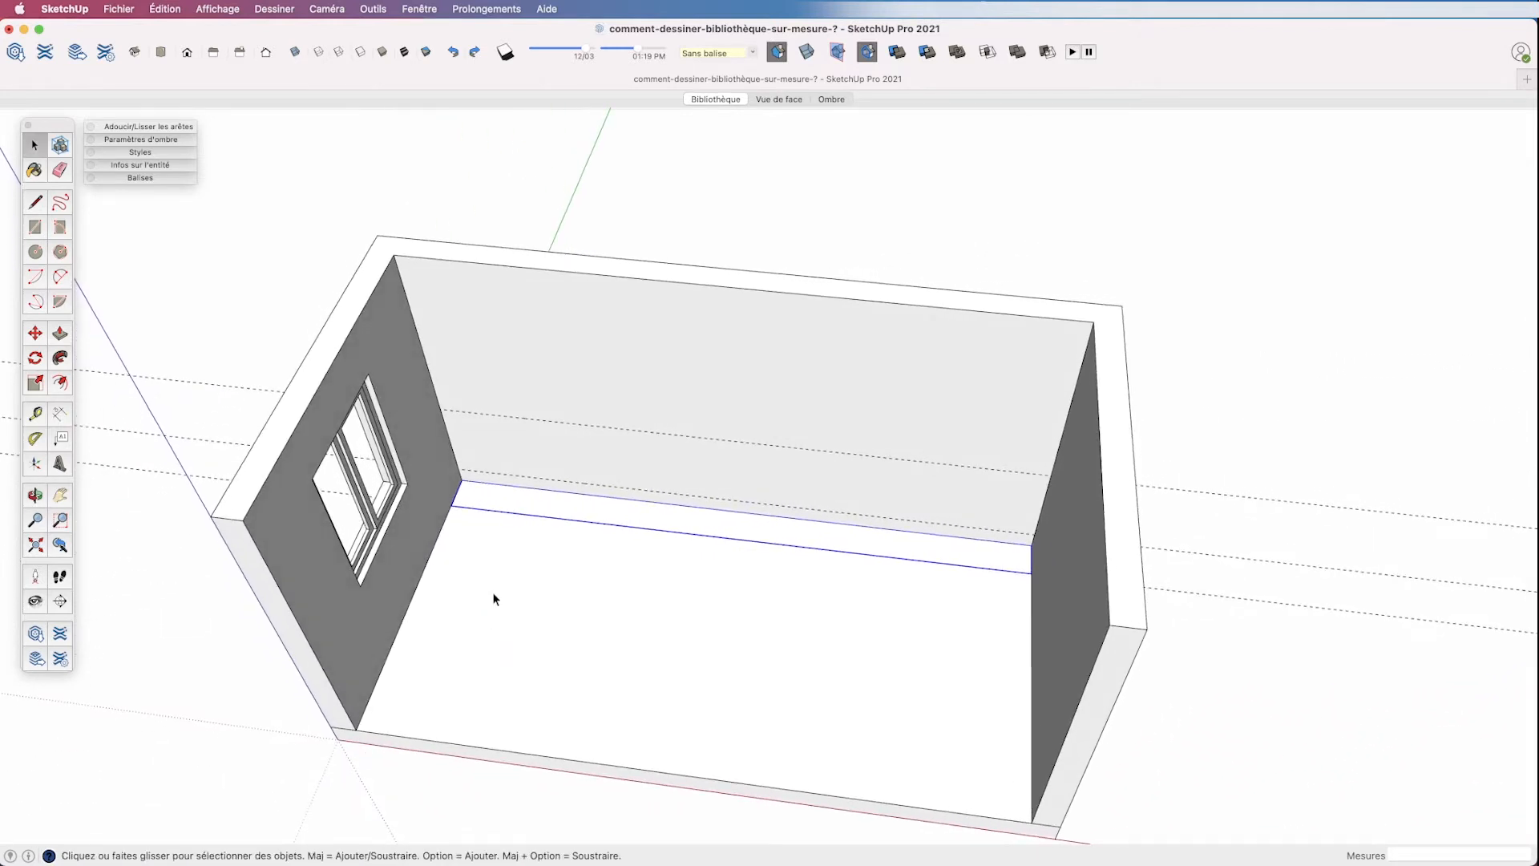
double_click(508, 498)
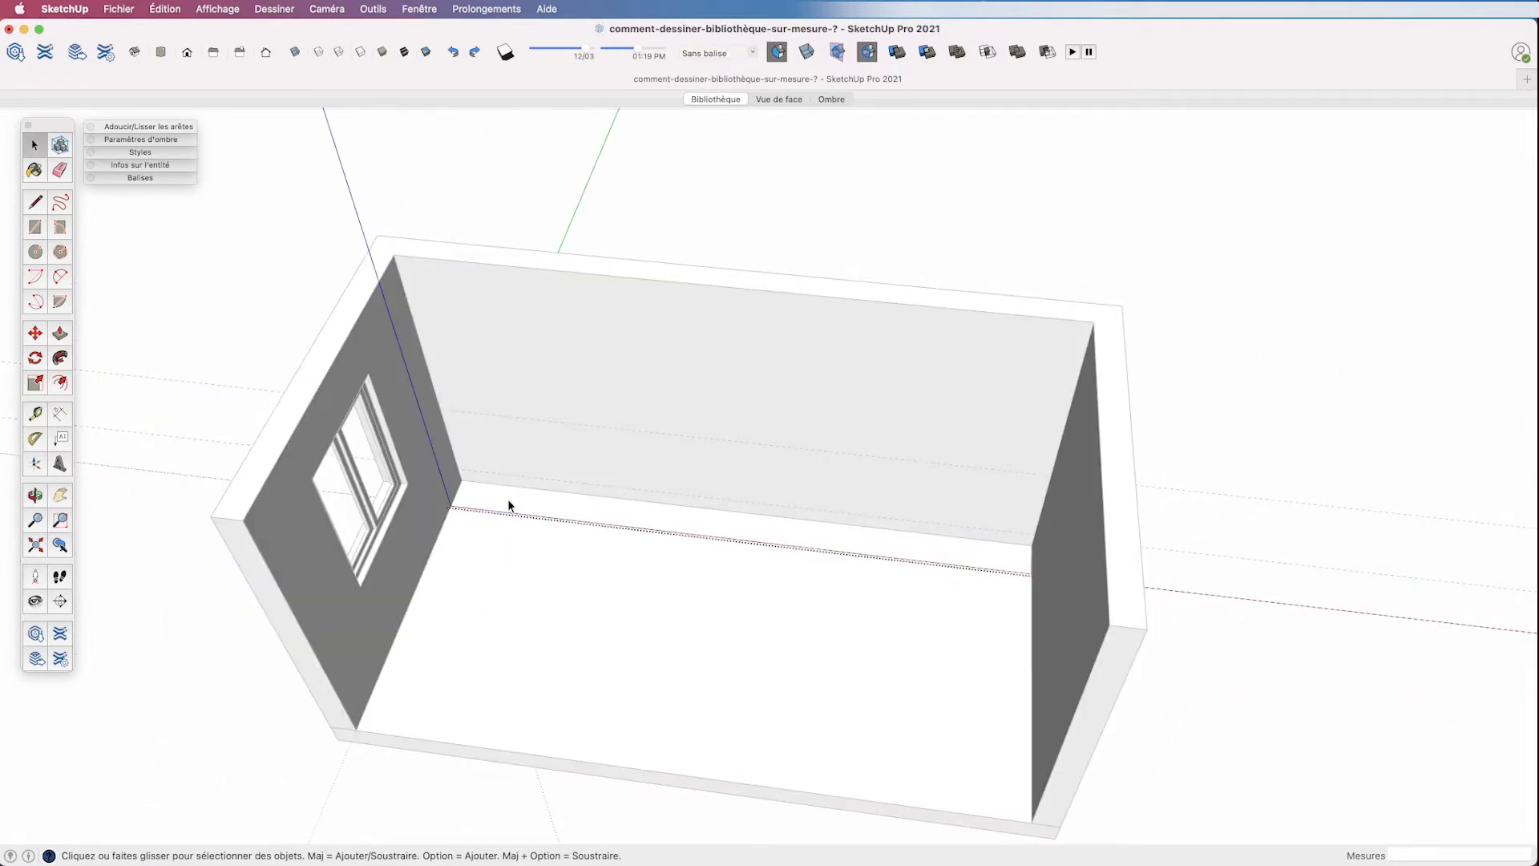
left_click(60, 331)
left_click(536, 509)
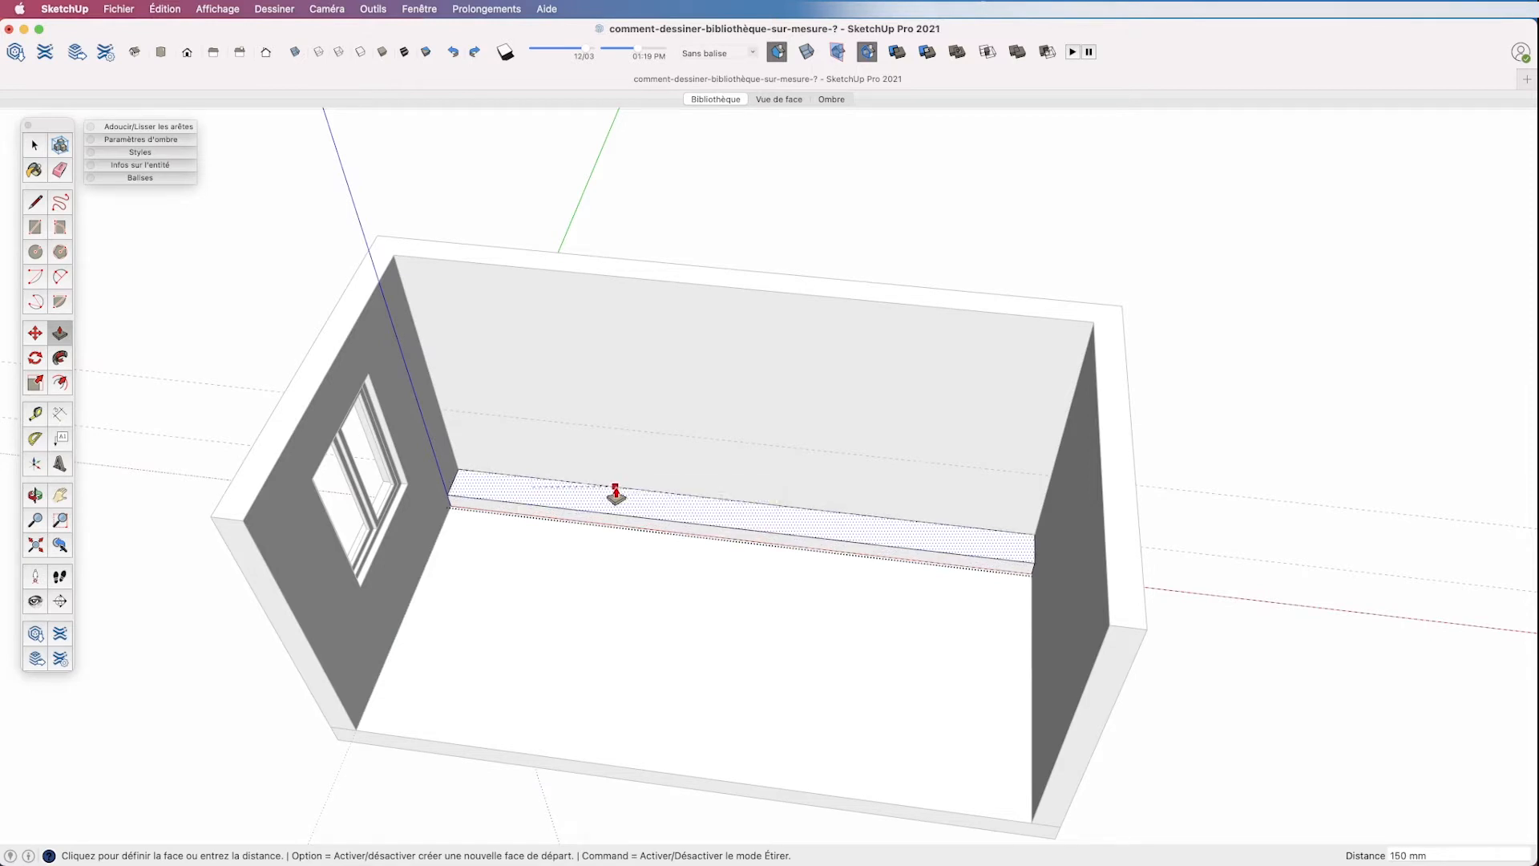
left_click(615, 495)
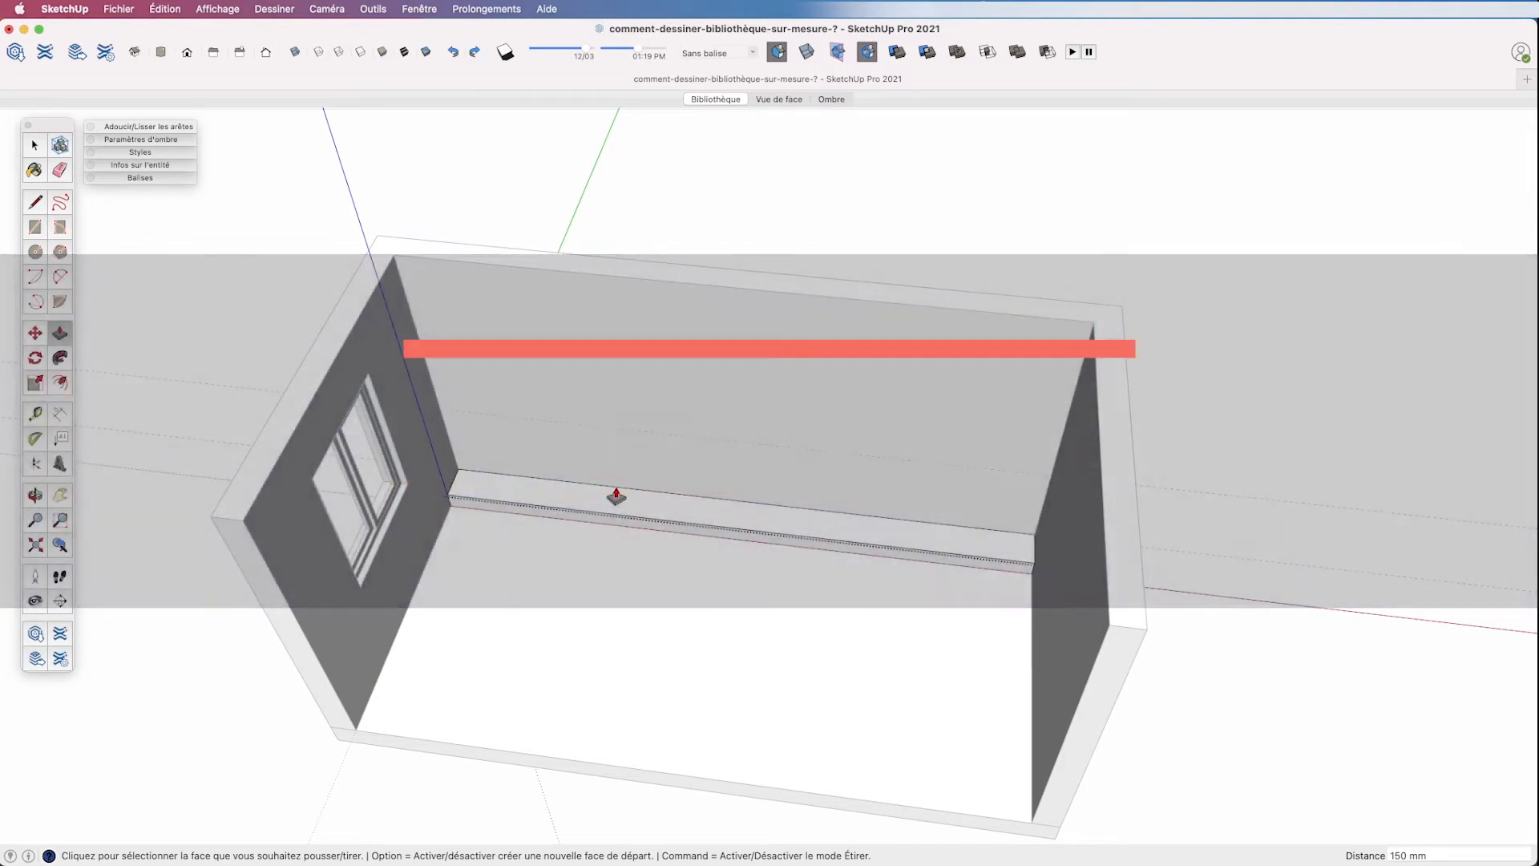
key("space")
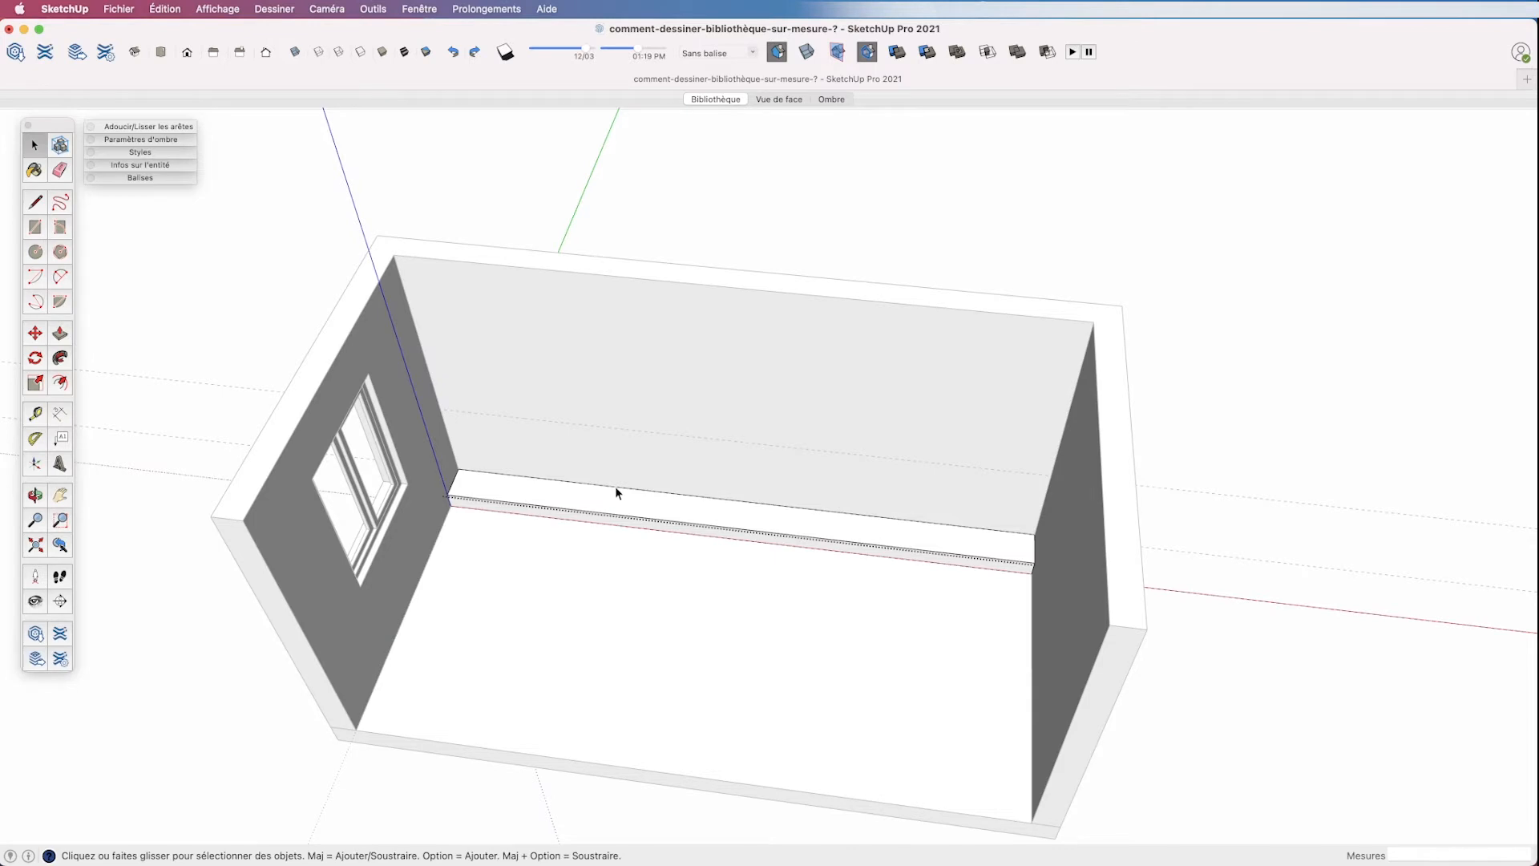
left_click(619, 571)
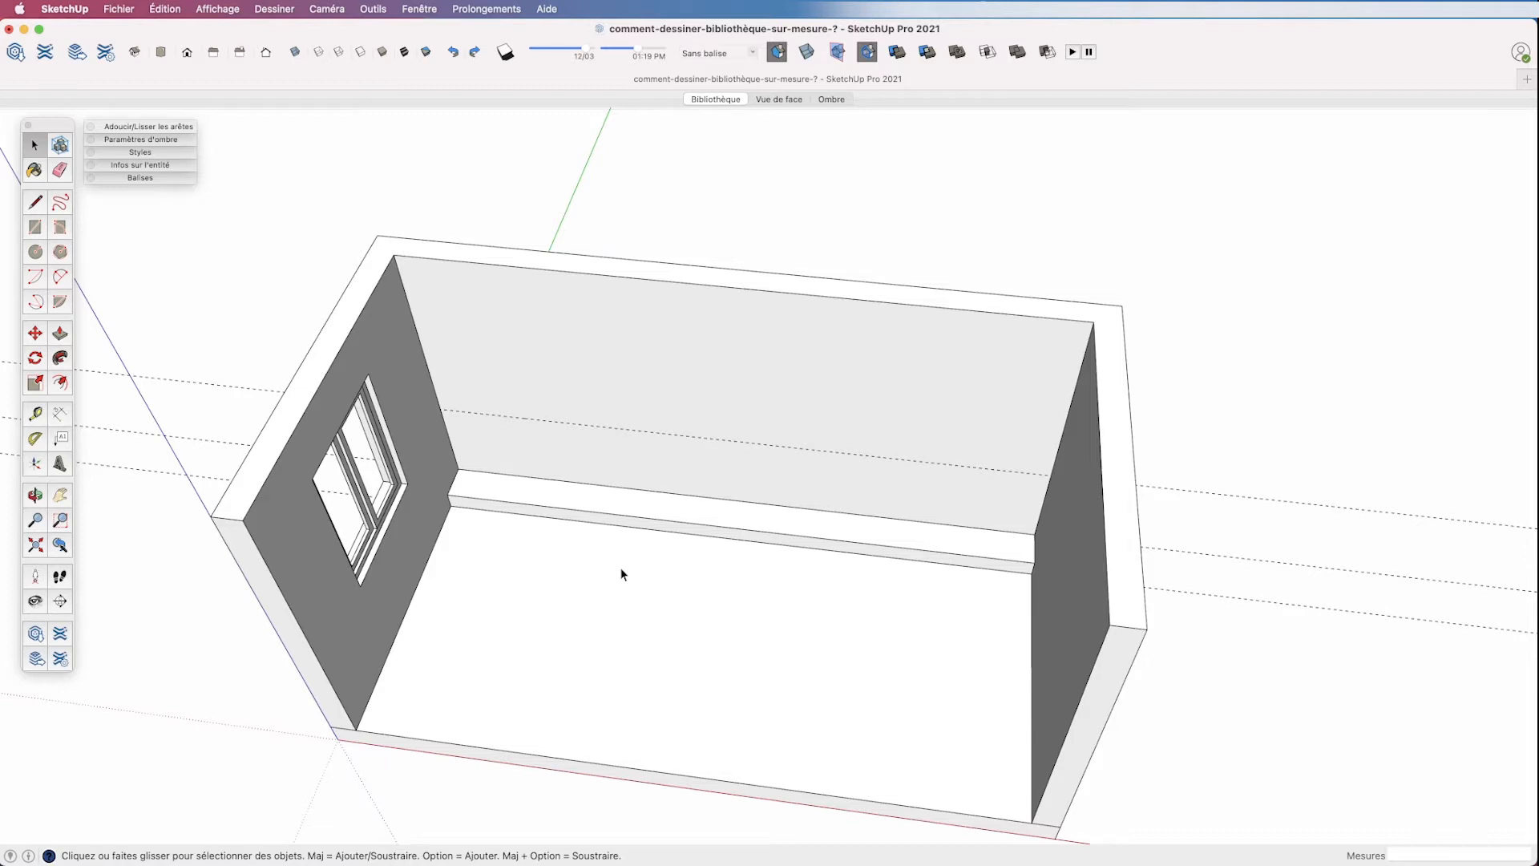
- Draw a 750 x 300 mm rectangle on the window wall, from the upper guide at the back corner down to the plinth's front edge
left_click(35, 227)
middle_click_drag(471, 591, 461, 445)
scroll(463, 446, "up", 3)
left_click(543, 366)
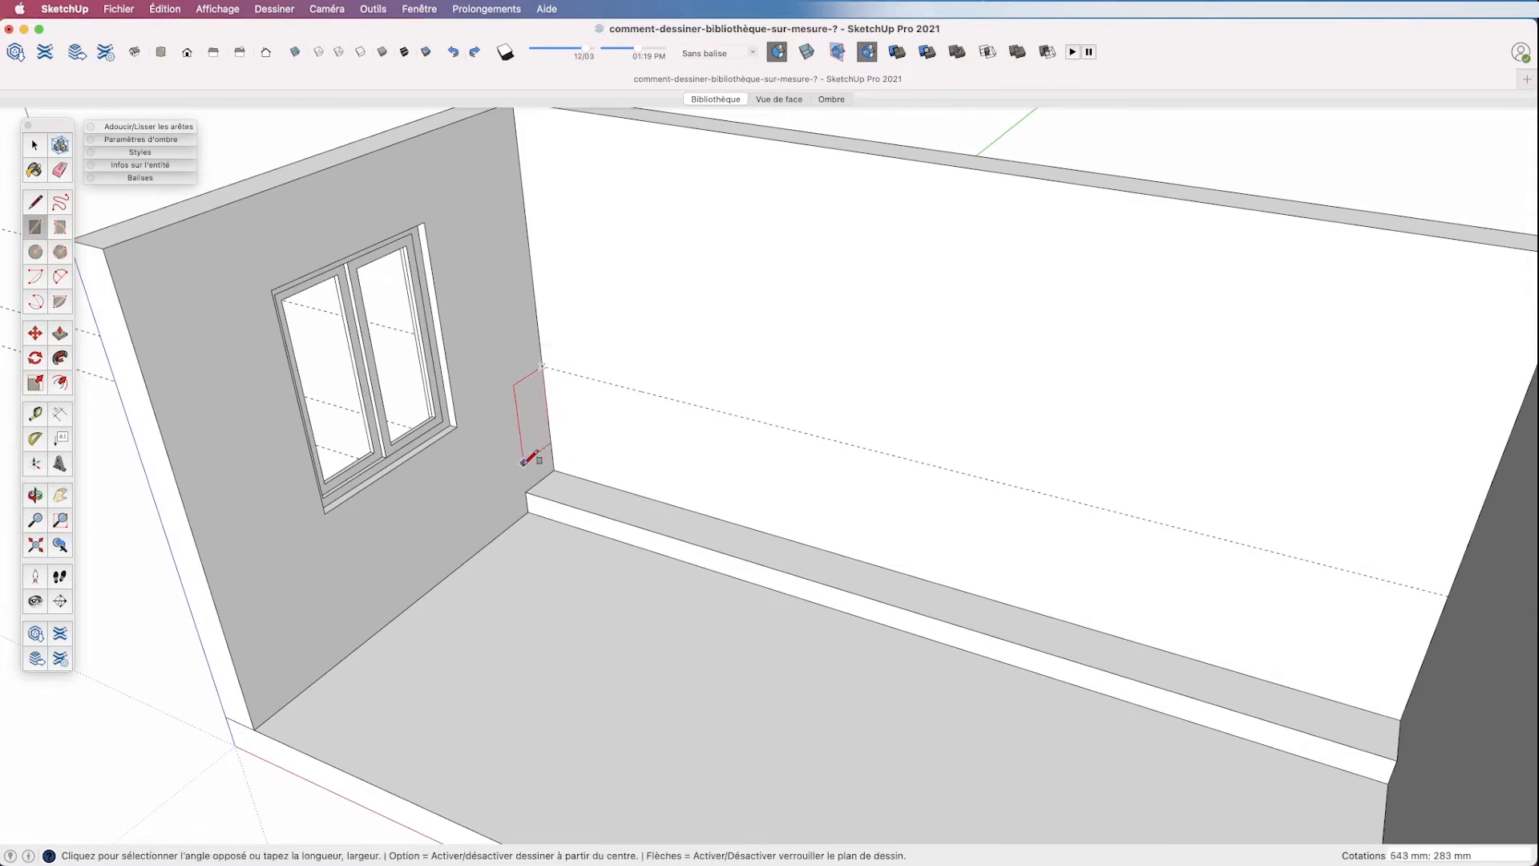
left_click(530, 483)
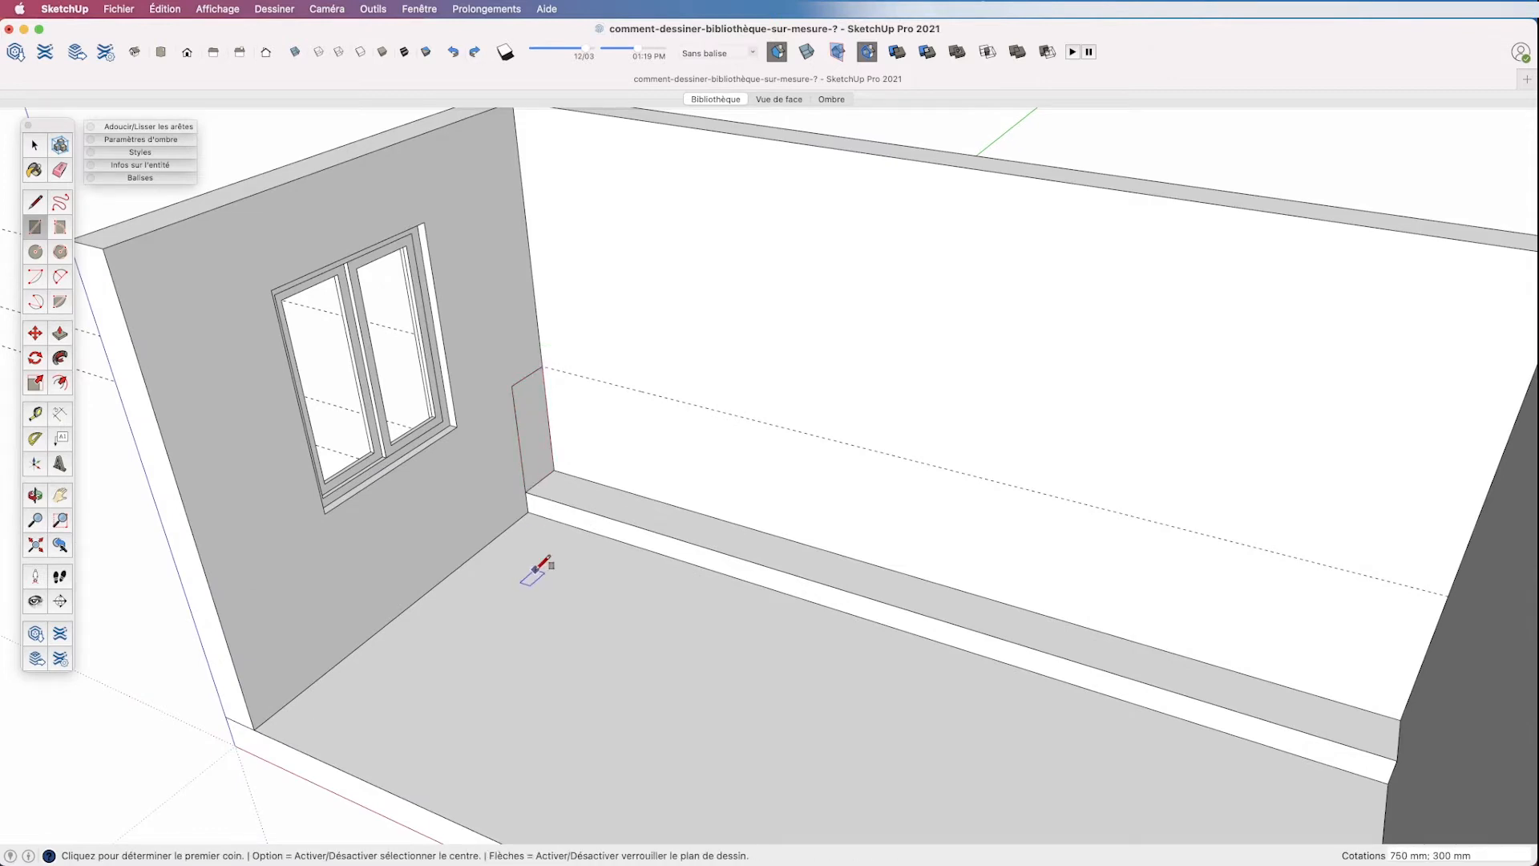
key("space")
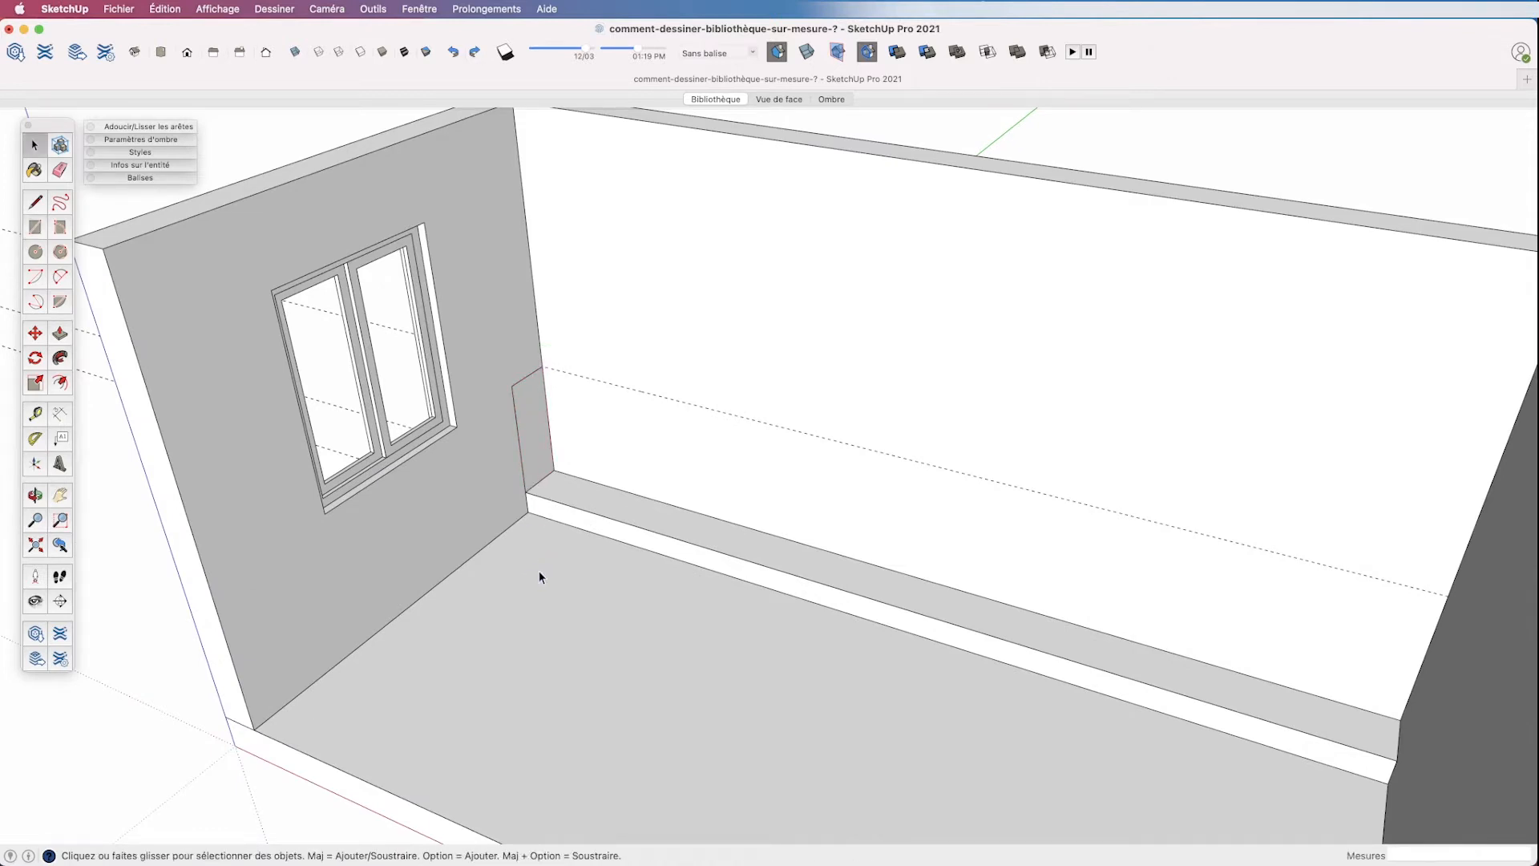
- Turn the upright rectangle on the window wall into a group
left_click(536, 443)
right_click(535, 444)
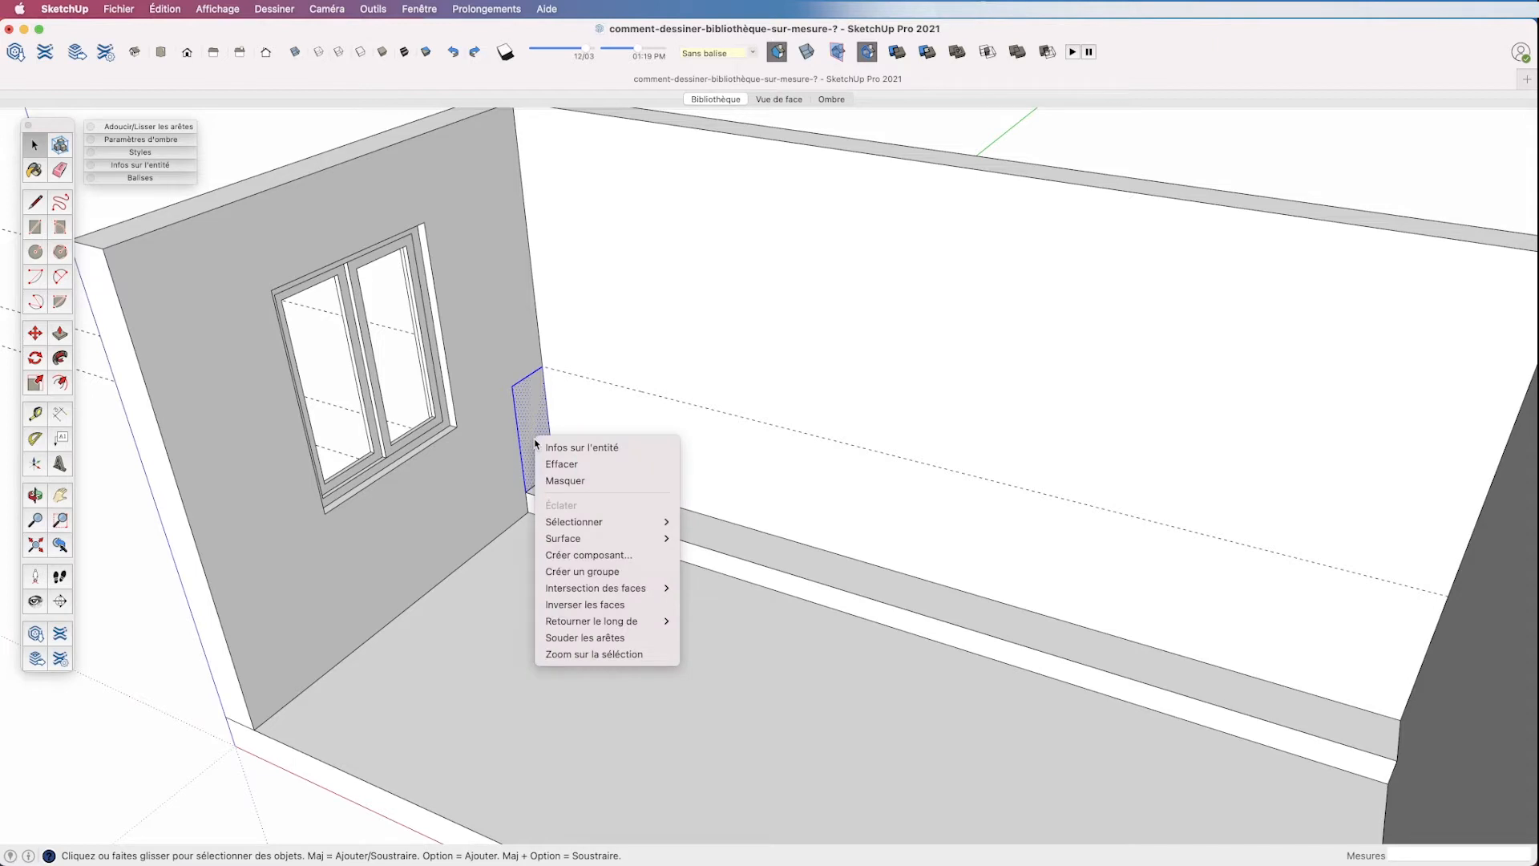
left_click(563, 573)
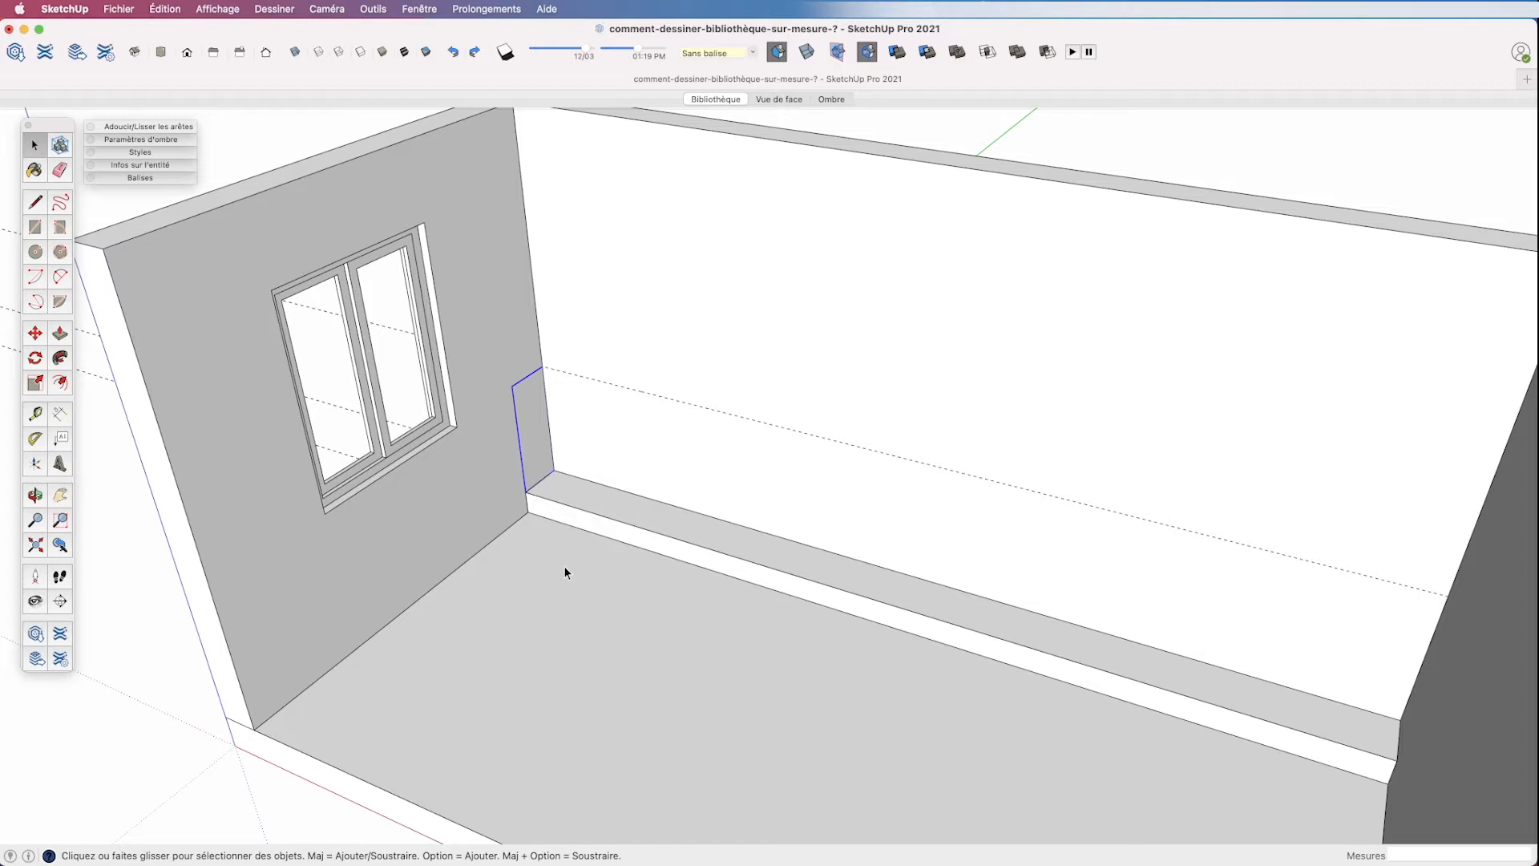
- Inside the upright rectangle's group, extrude the face 30 mm to form a side panel, and exit the group
double_click(536, 456)
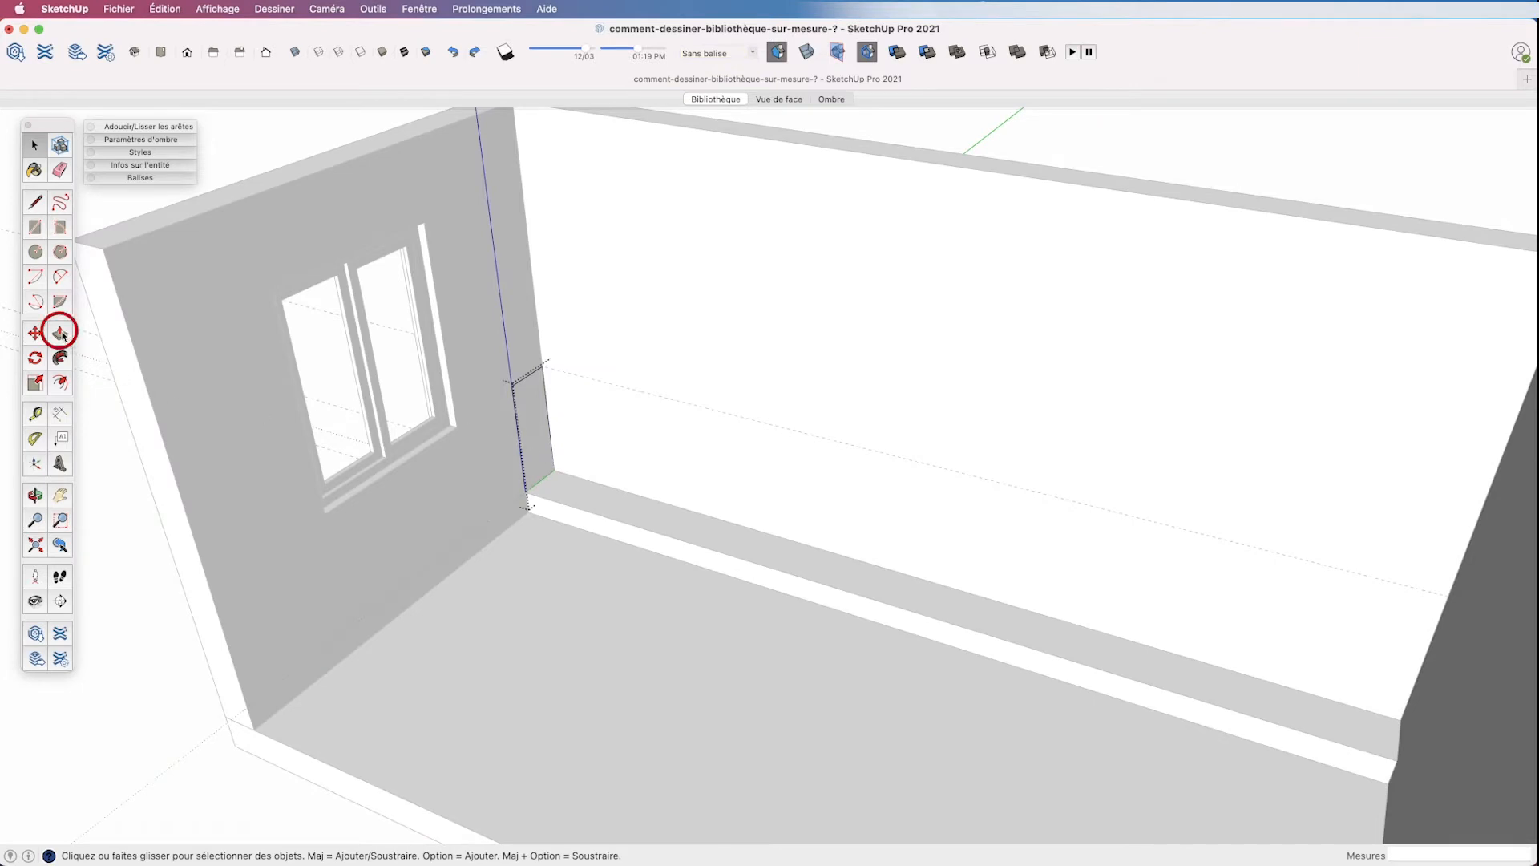
key("p")
left_click(529, 439)
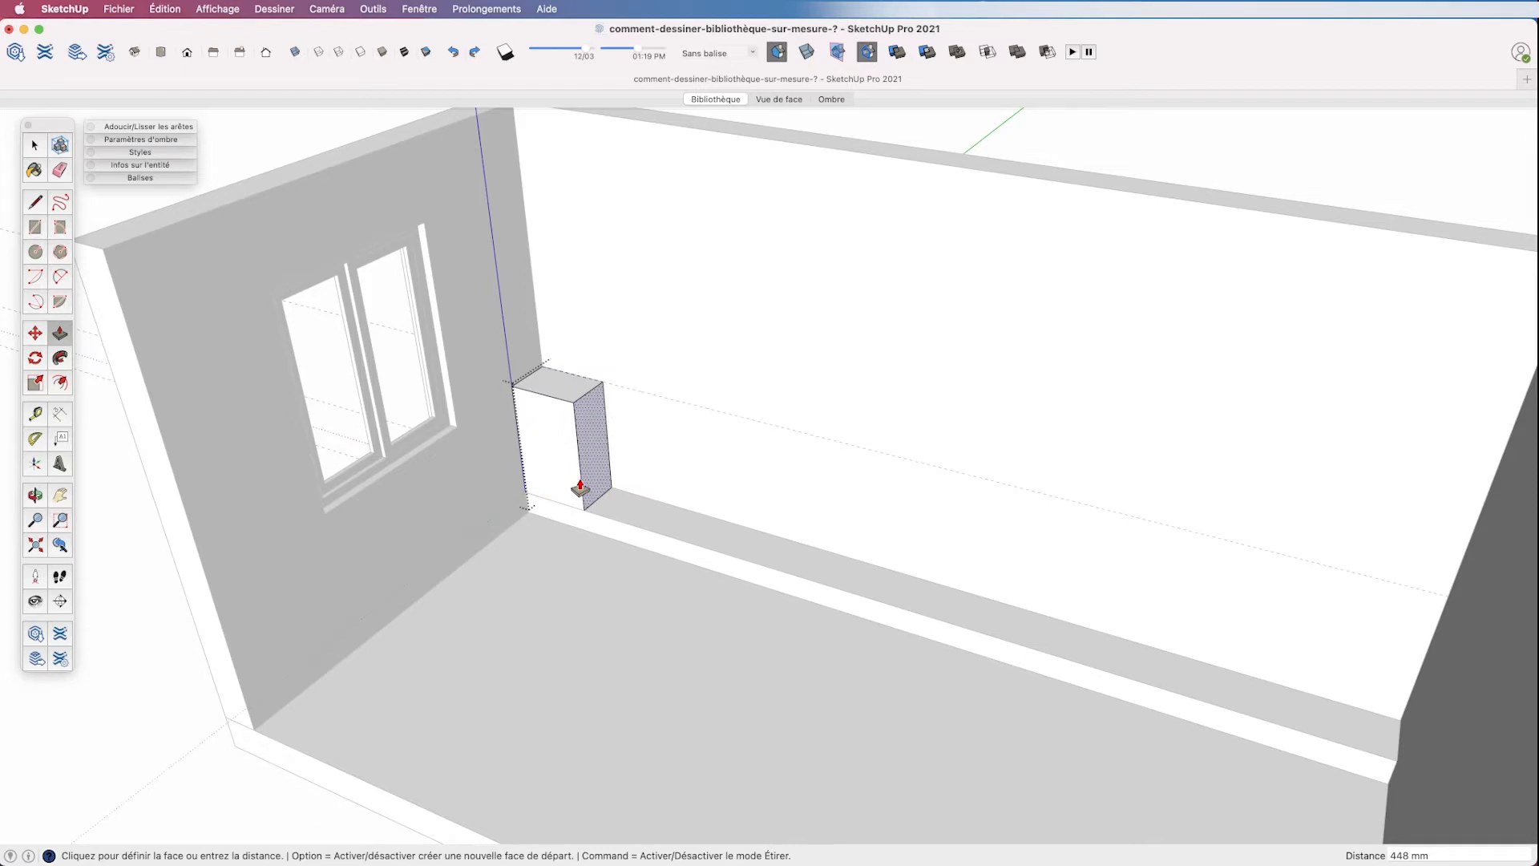
type("30")
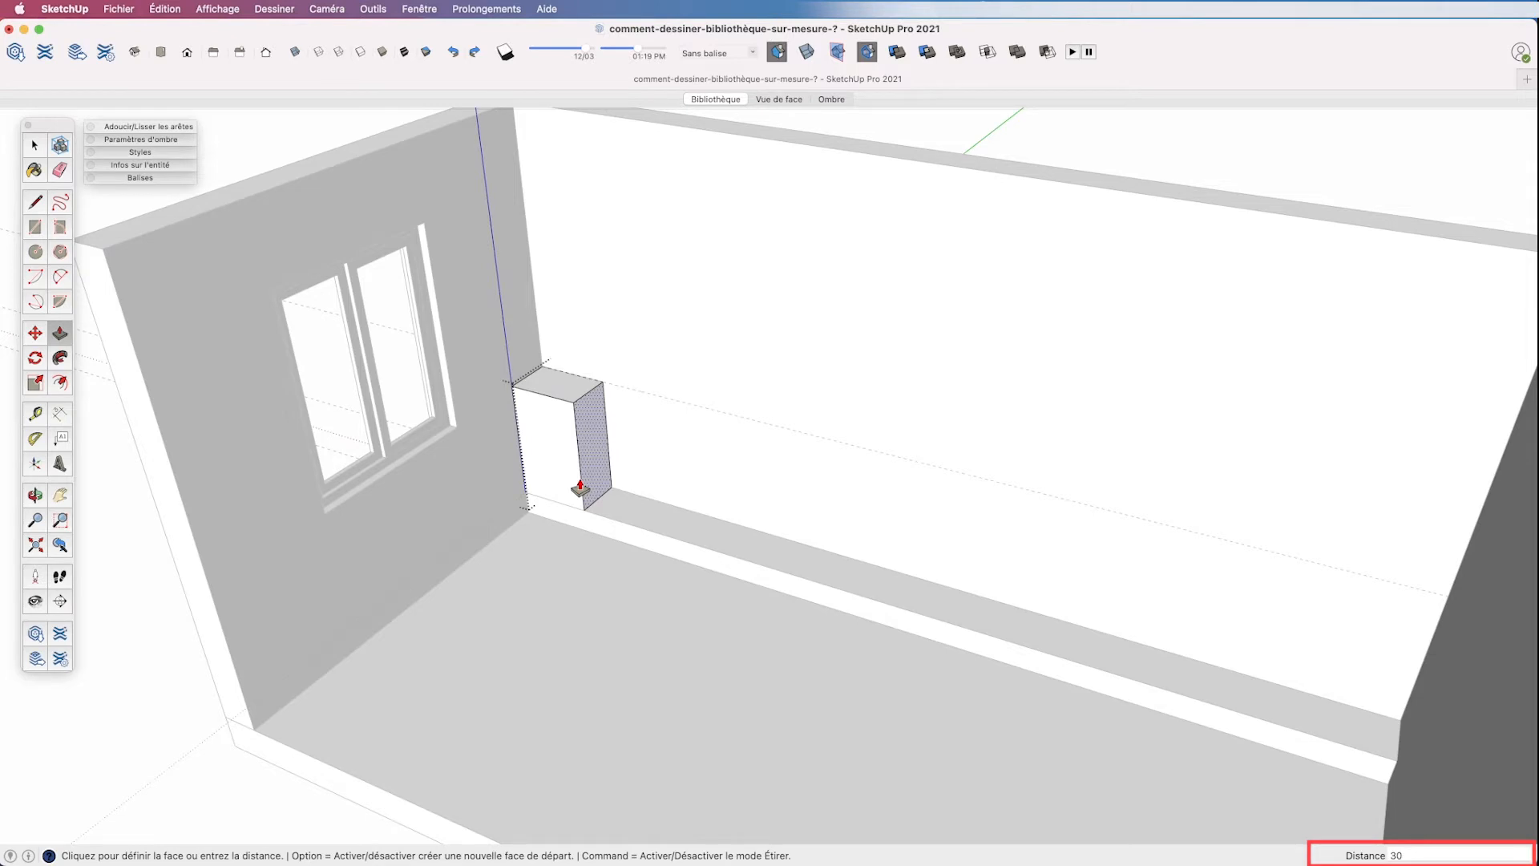
key("Return")
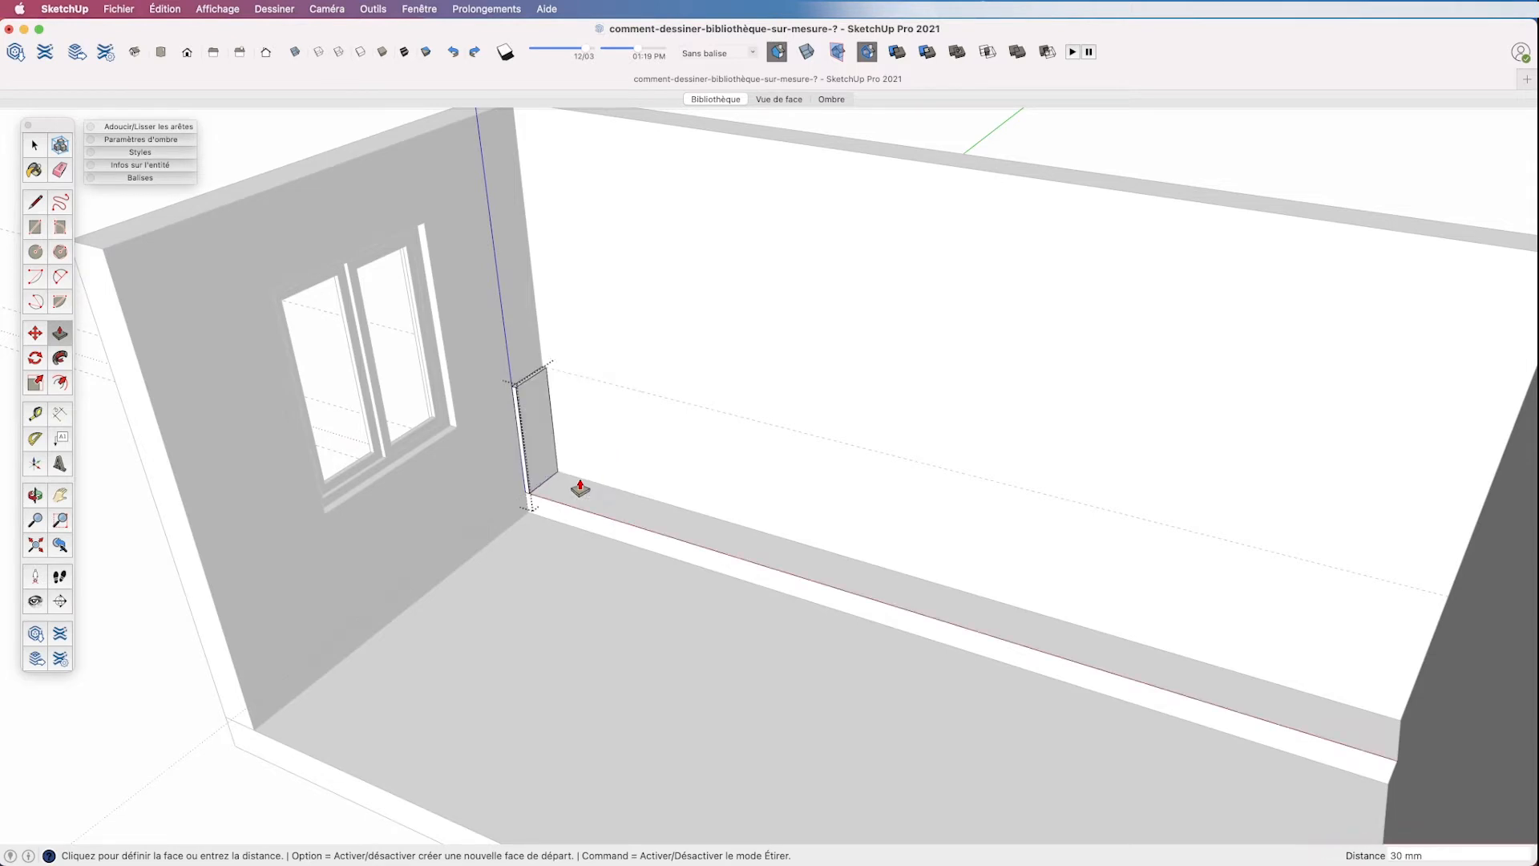
key("space")
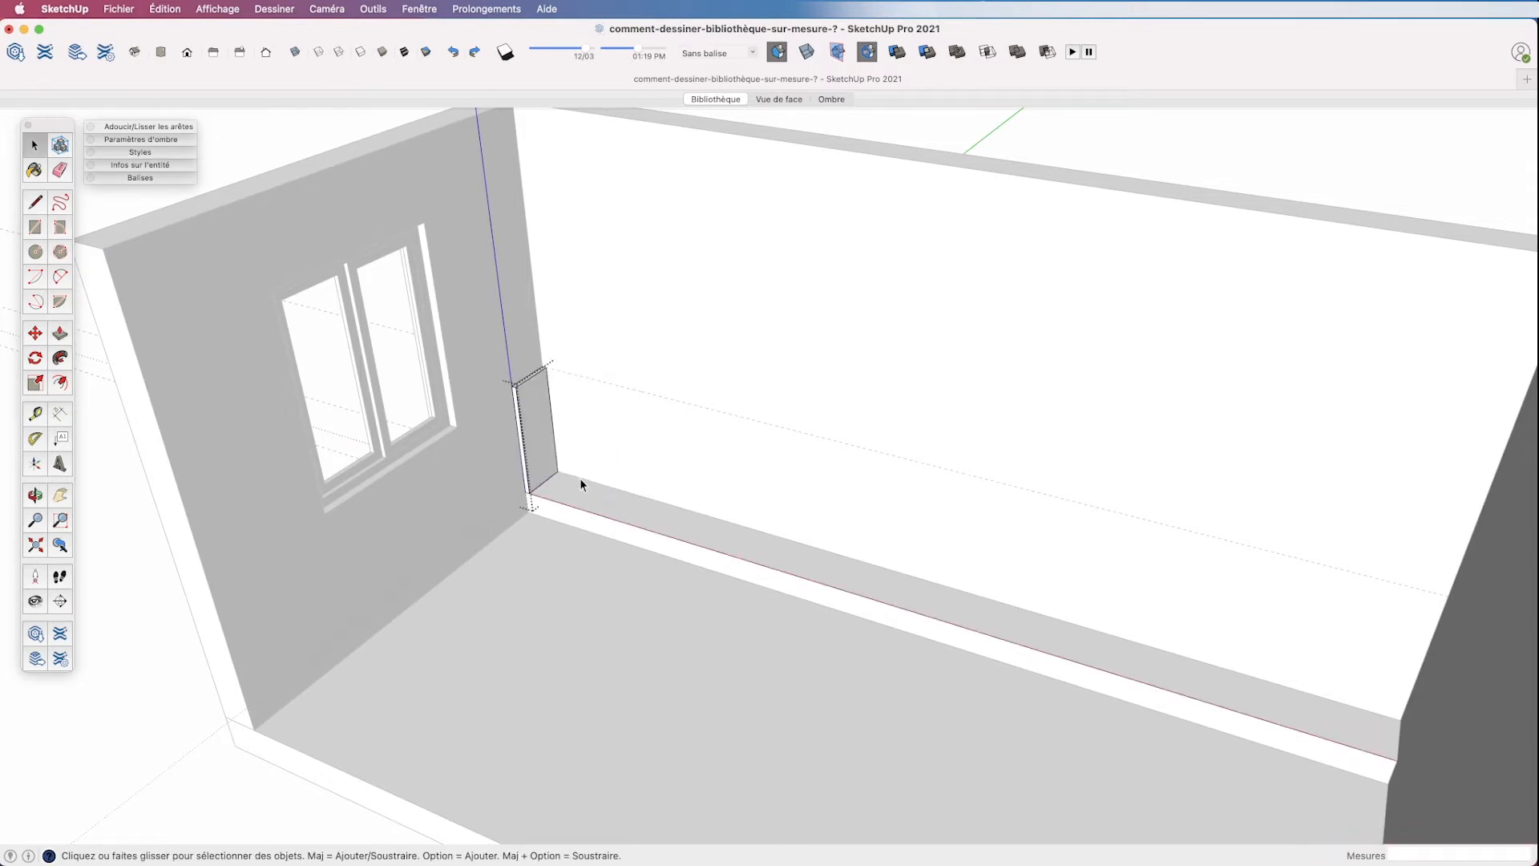
left_click(580, 578)
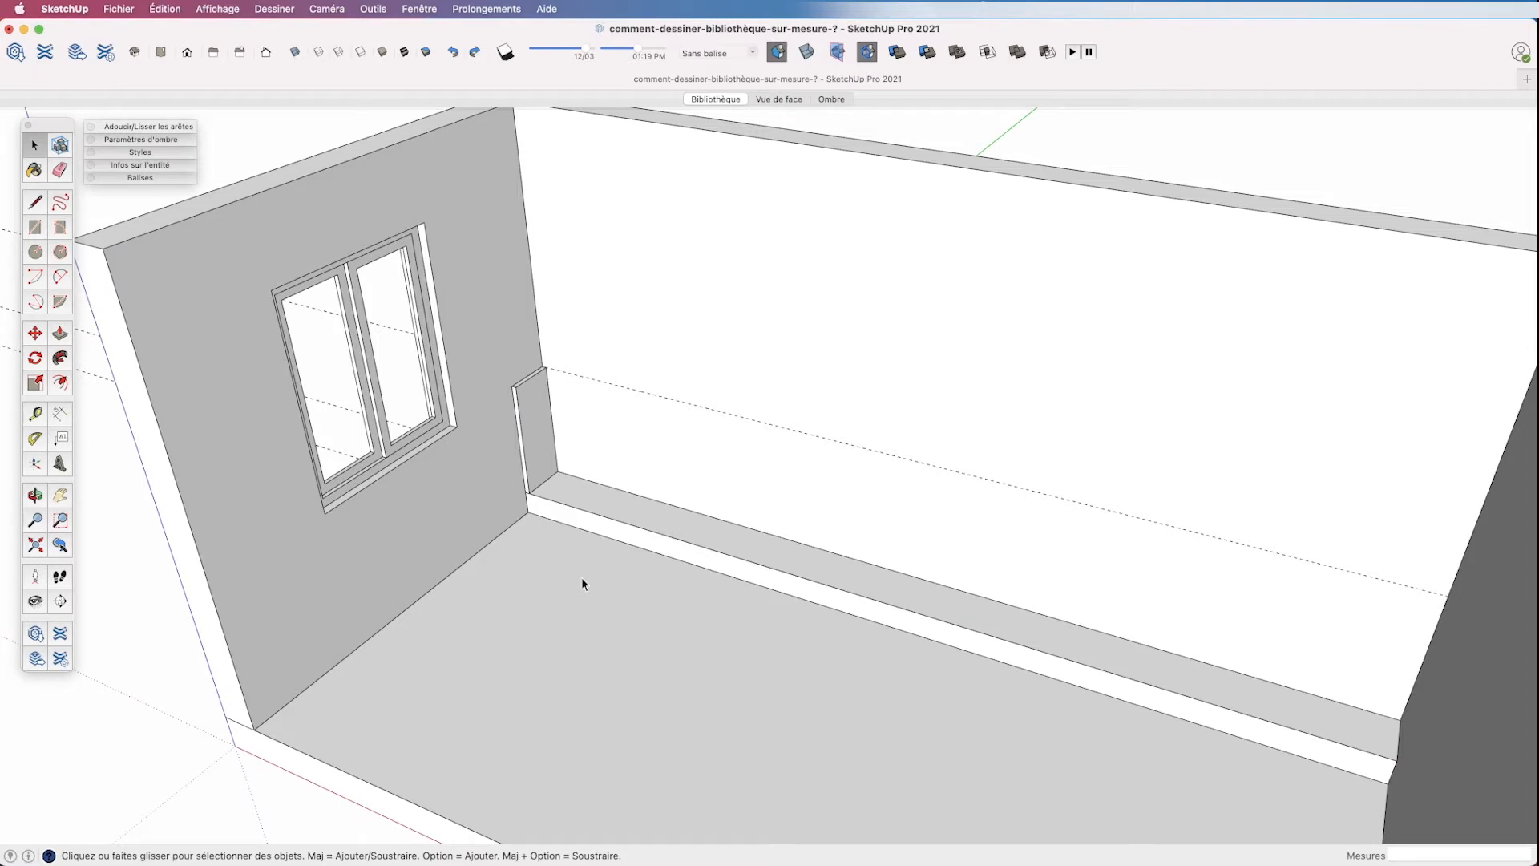
- Copy the side panel 4970 mm along the plinth to its opposite end, flush against the far wall
left_click(533, 467)
key("m")
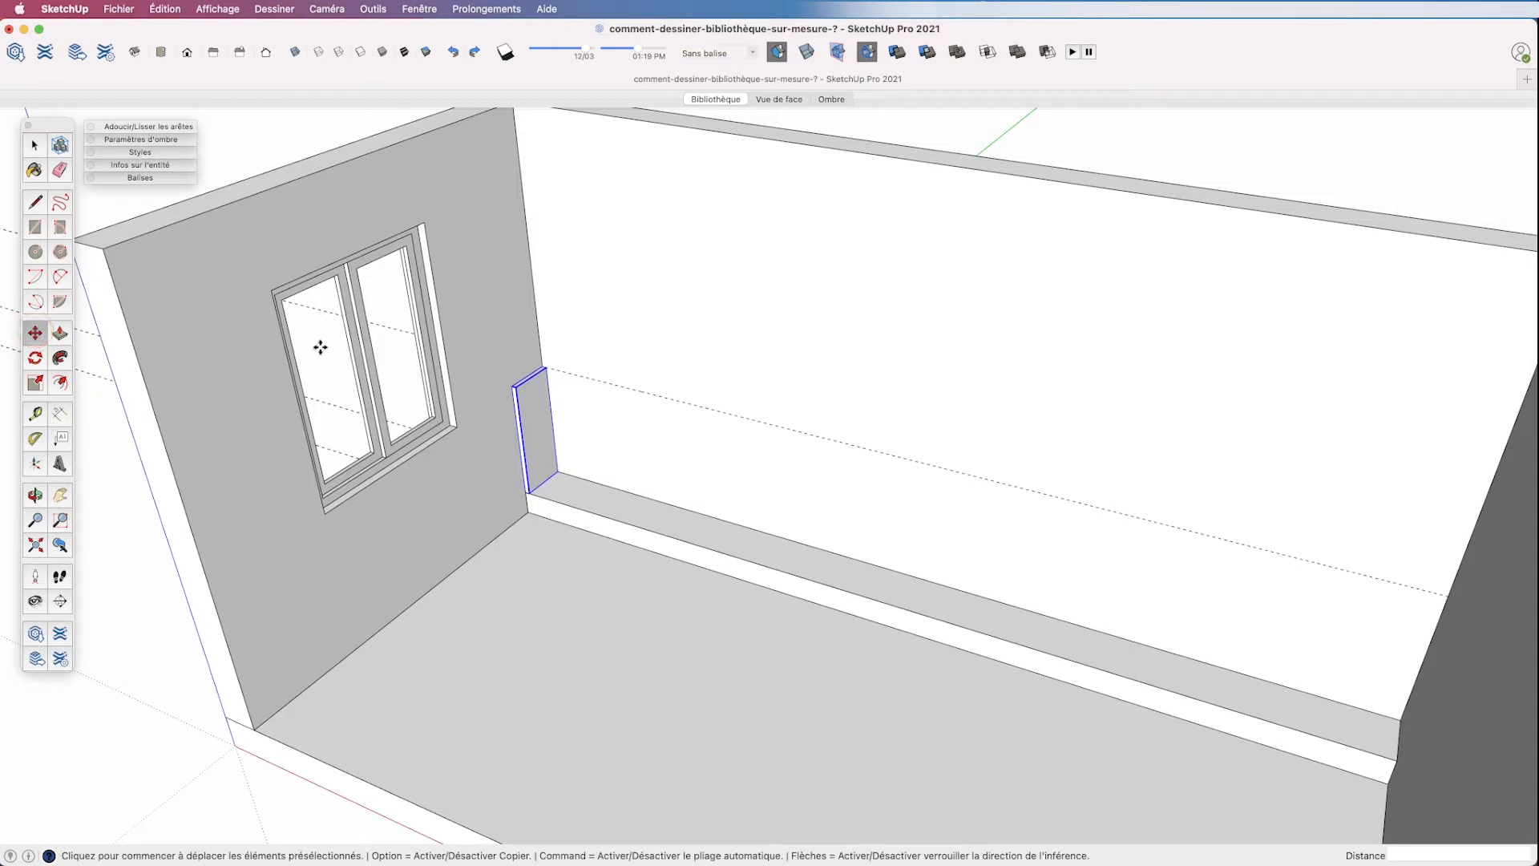
key("alt")
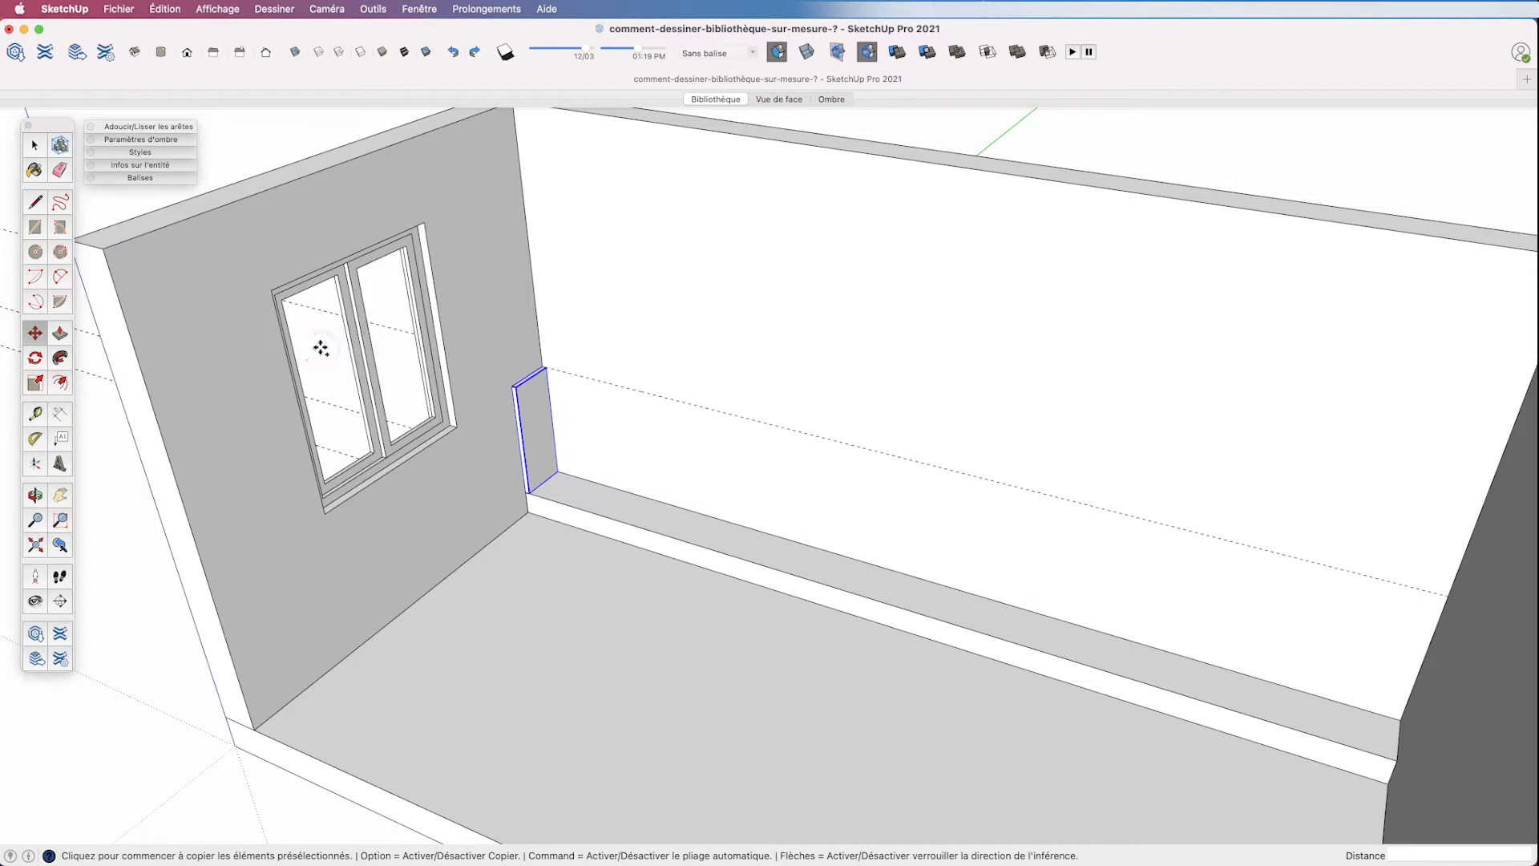
scroll(525, 493, "up", 3)
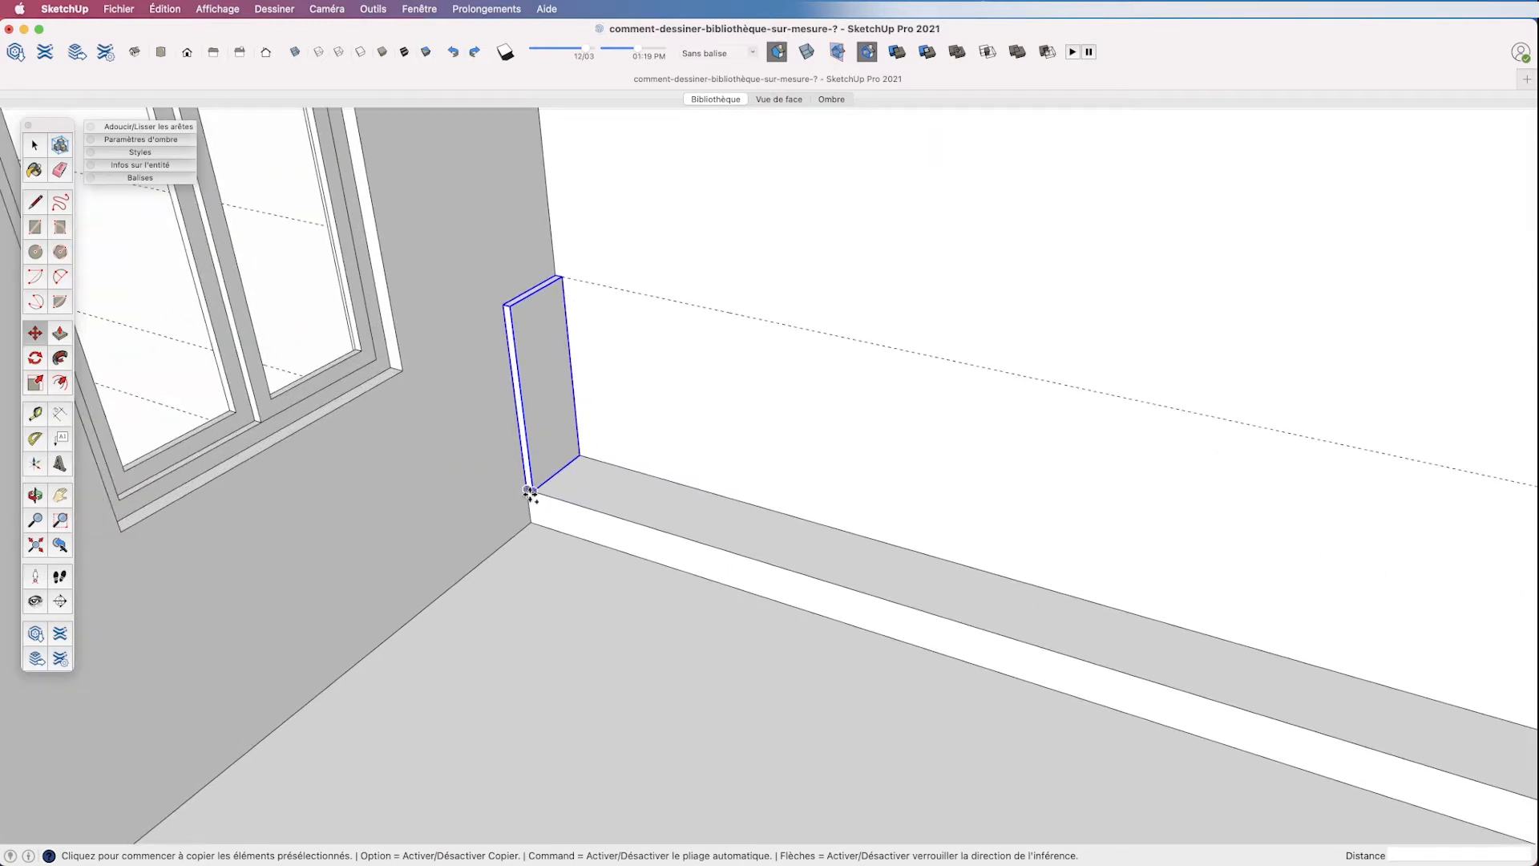
left_click(535, 494)
scroll(535, 494, "down", 5)
middle_click_drag(539, 488, 872, 523)
scroll(1004, 557, "up", 8)
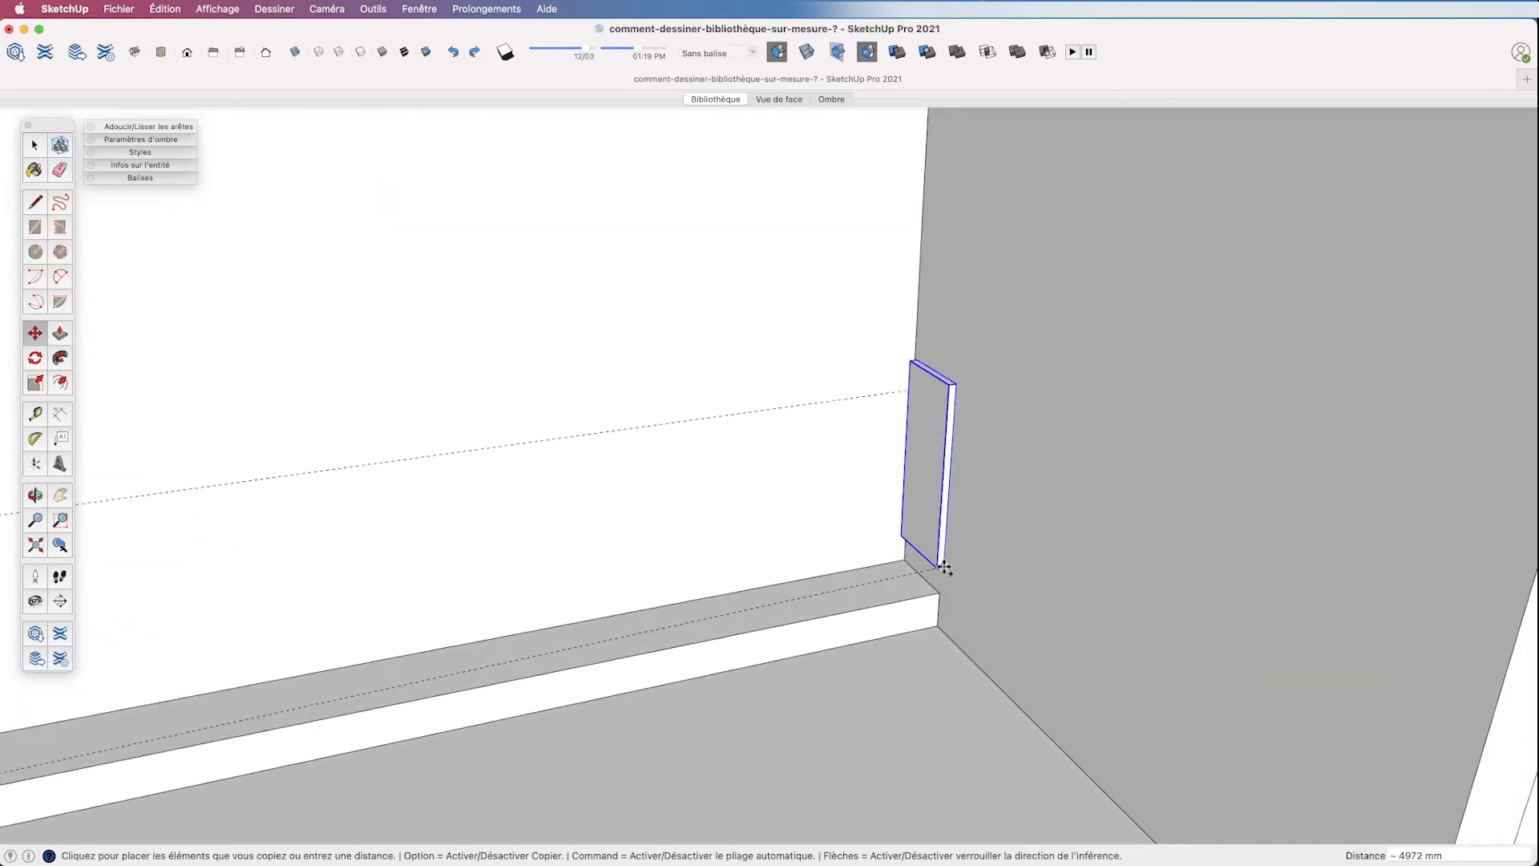
left_click(937, 600)
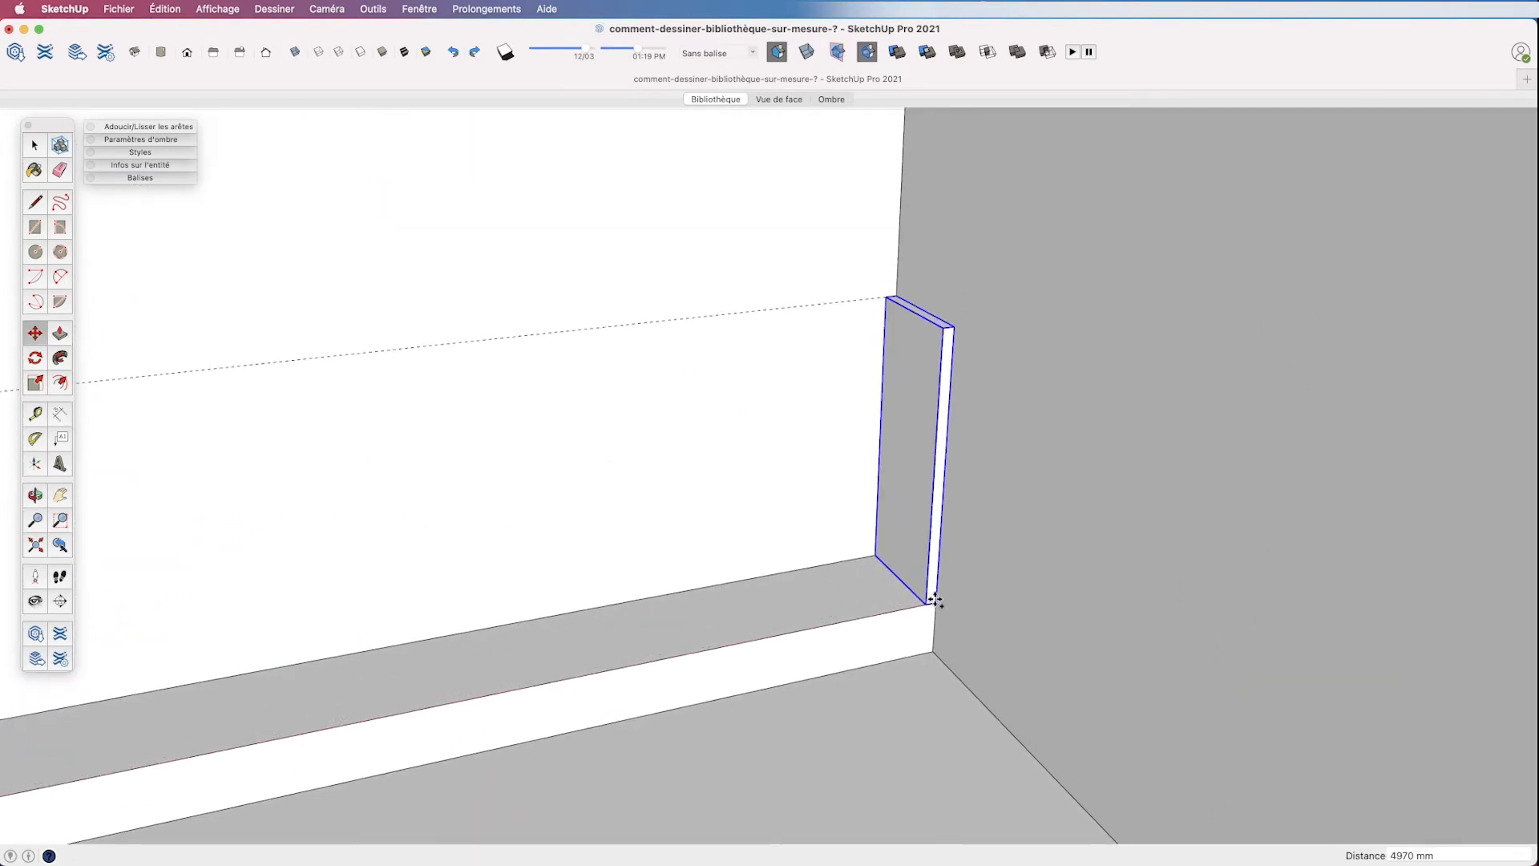
- Create a vertical guide line along the inner back edge of the side panel beside the window wall
left_click(758, 99)
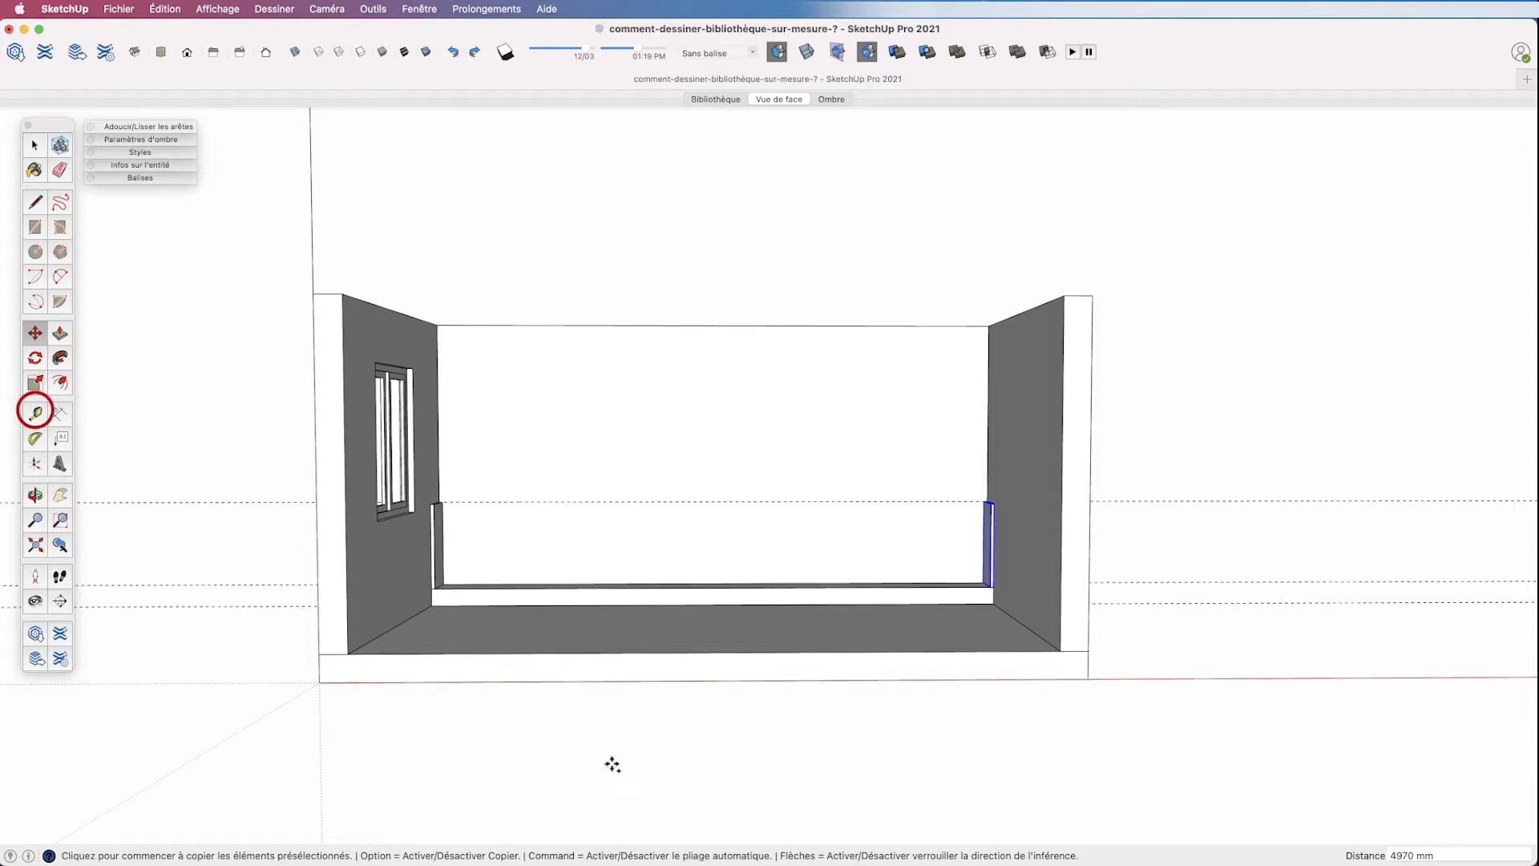
left_click(36, 412)
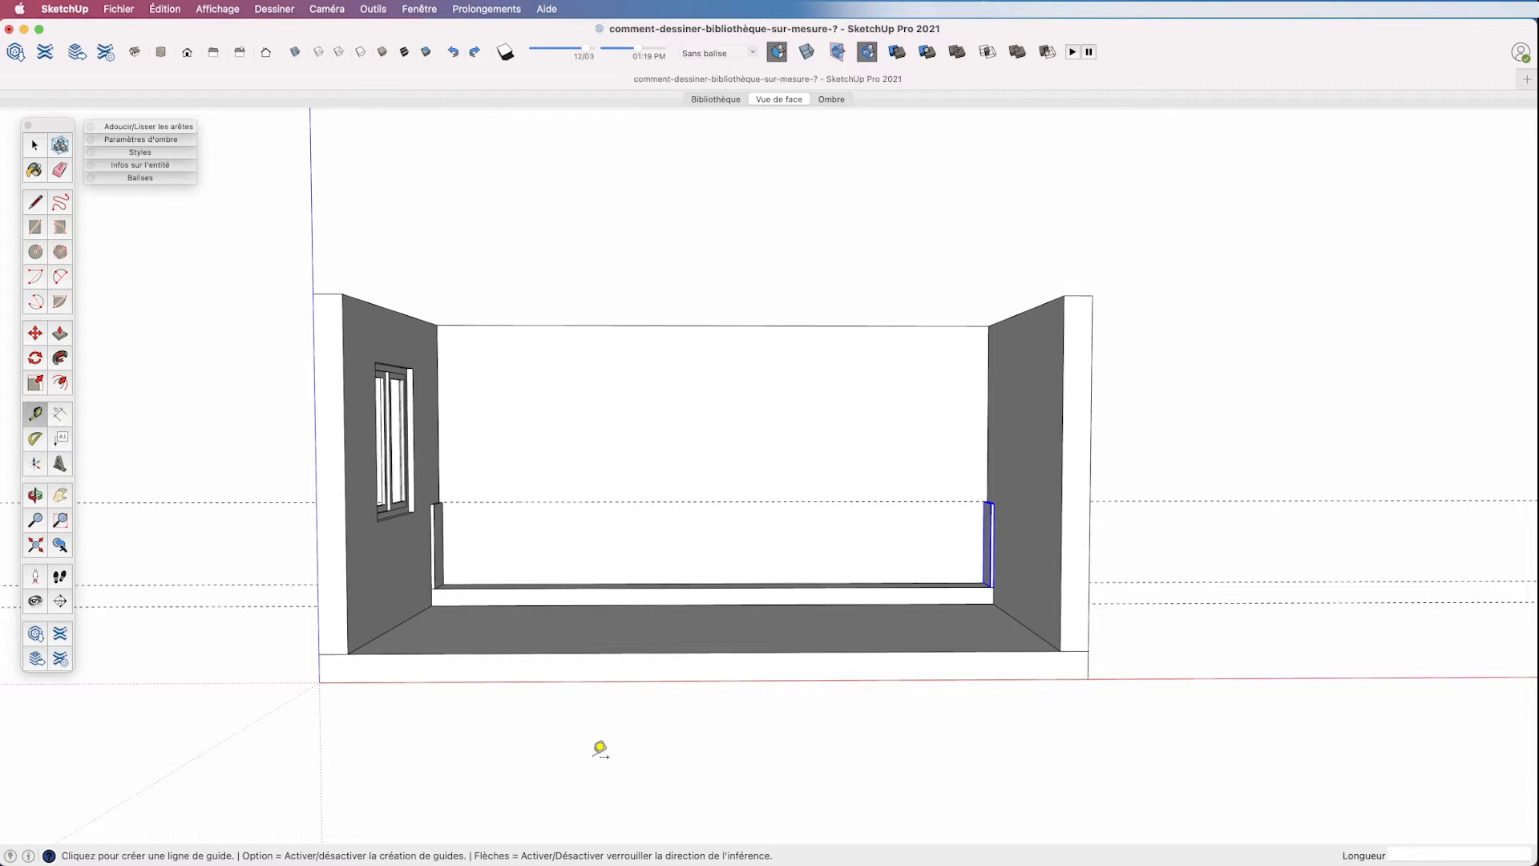
double_click(443, 542)
key("space")
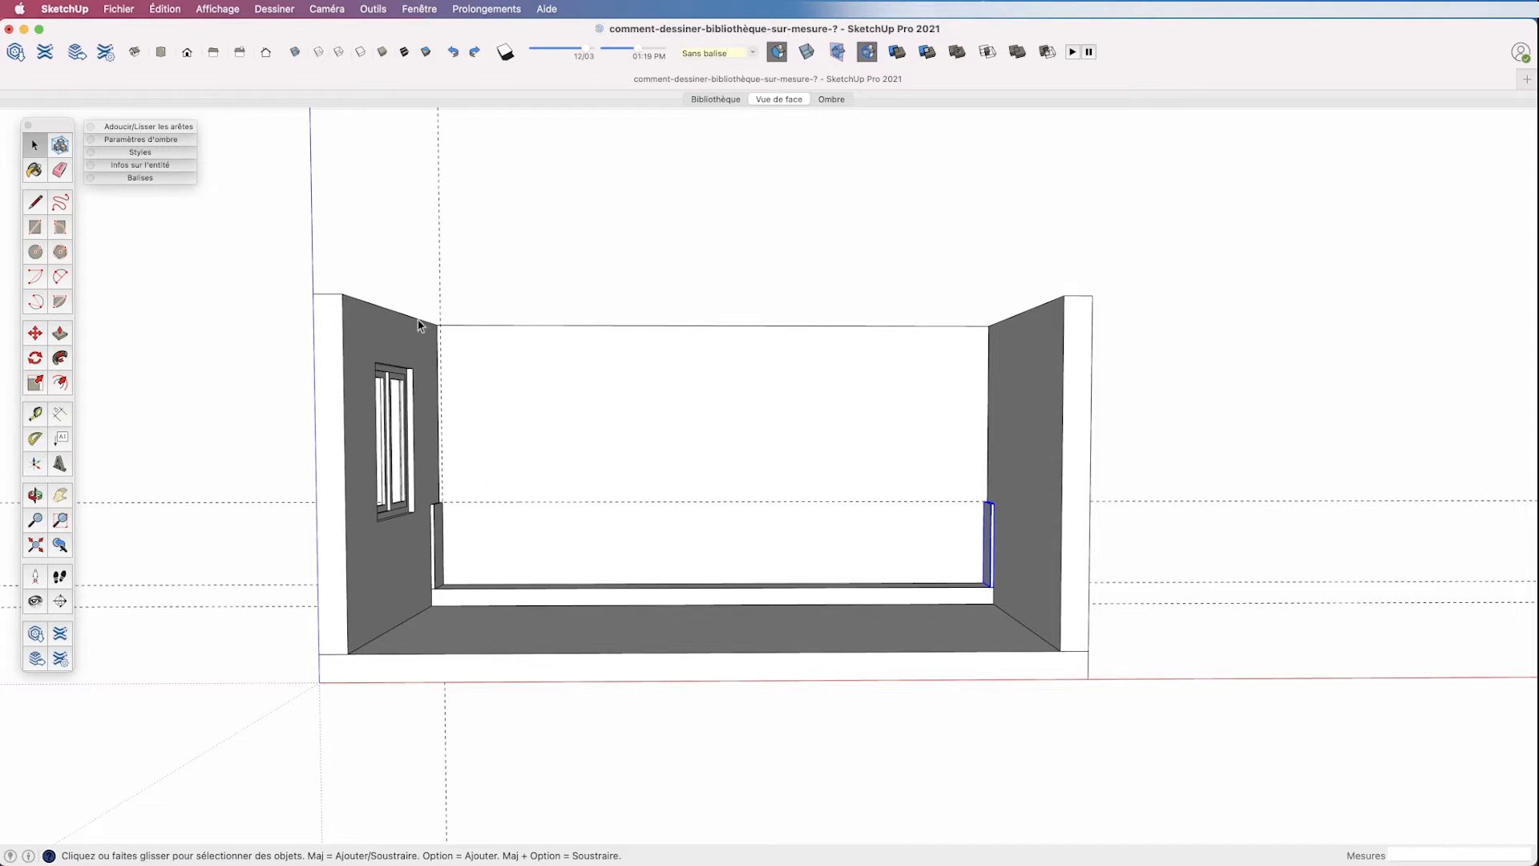
- Copy the vertical guide to the inner back top corner of the opposite side panel
left_click(440, 265)
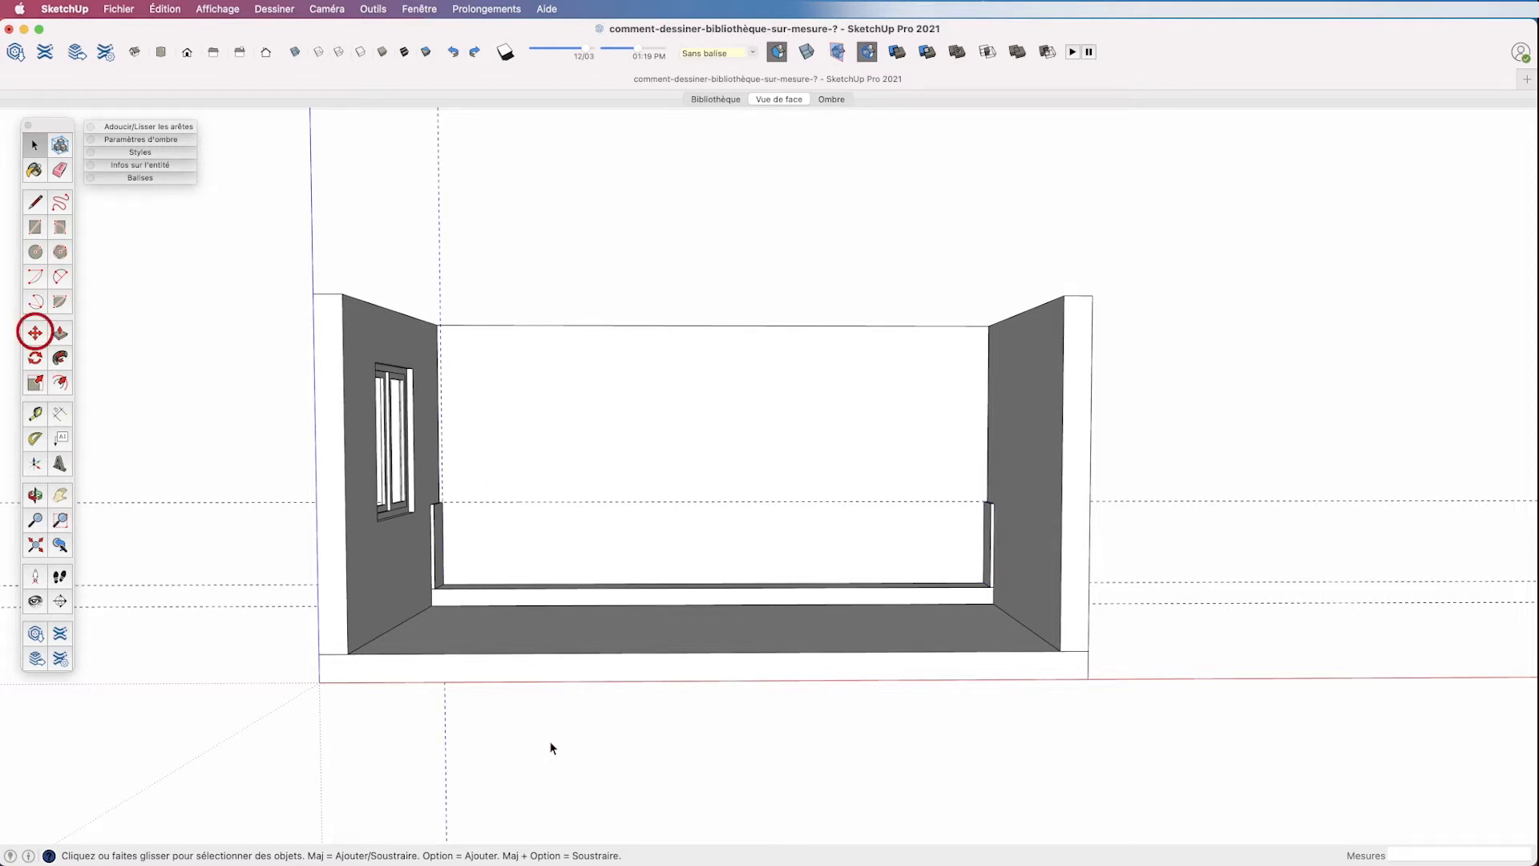
left_click(35, 333)
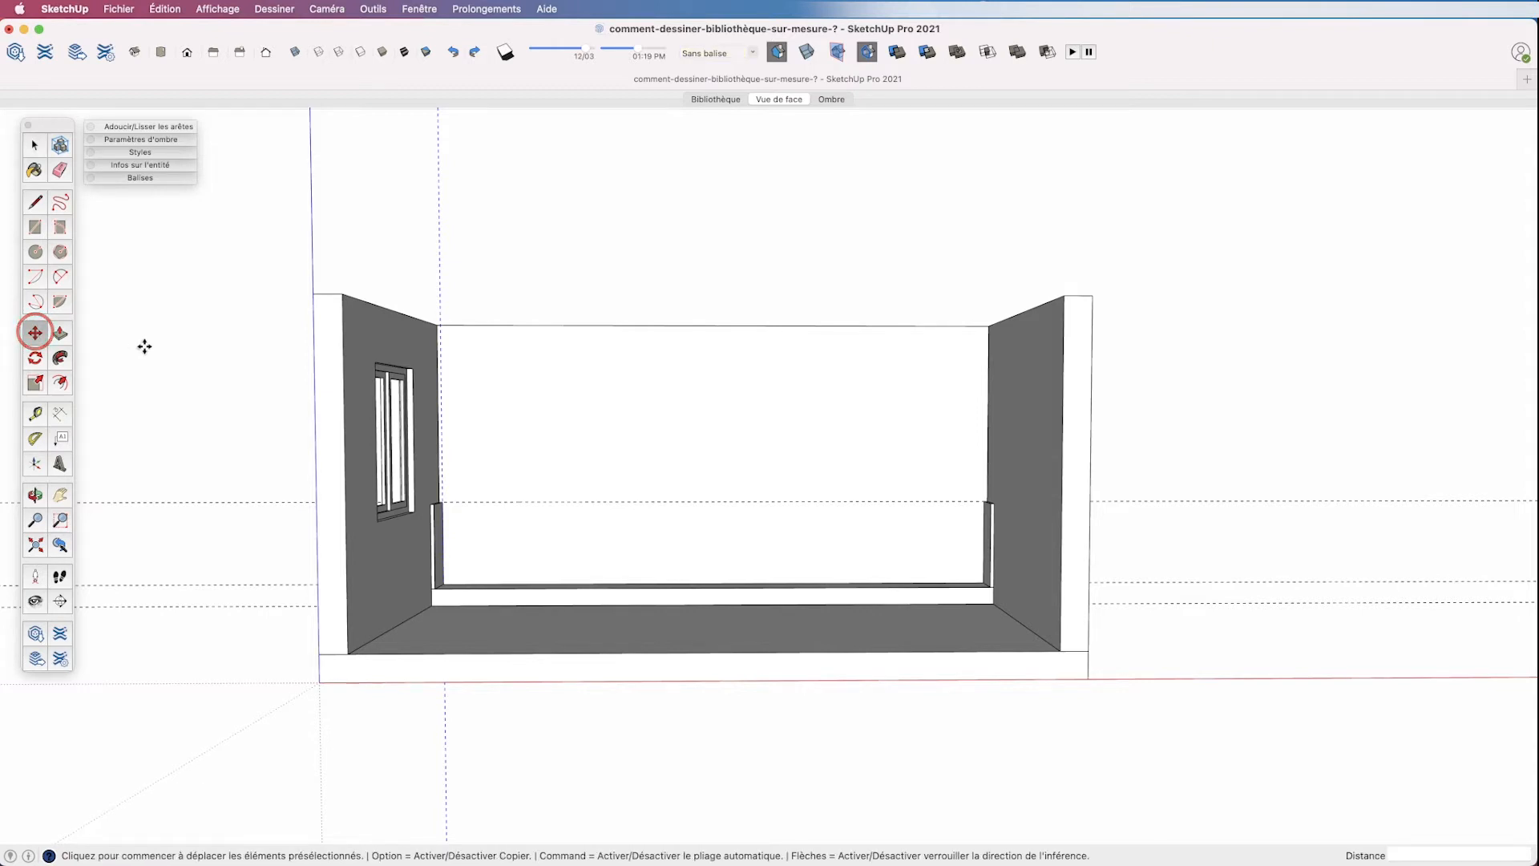
key("alt")
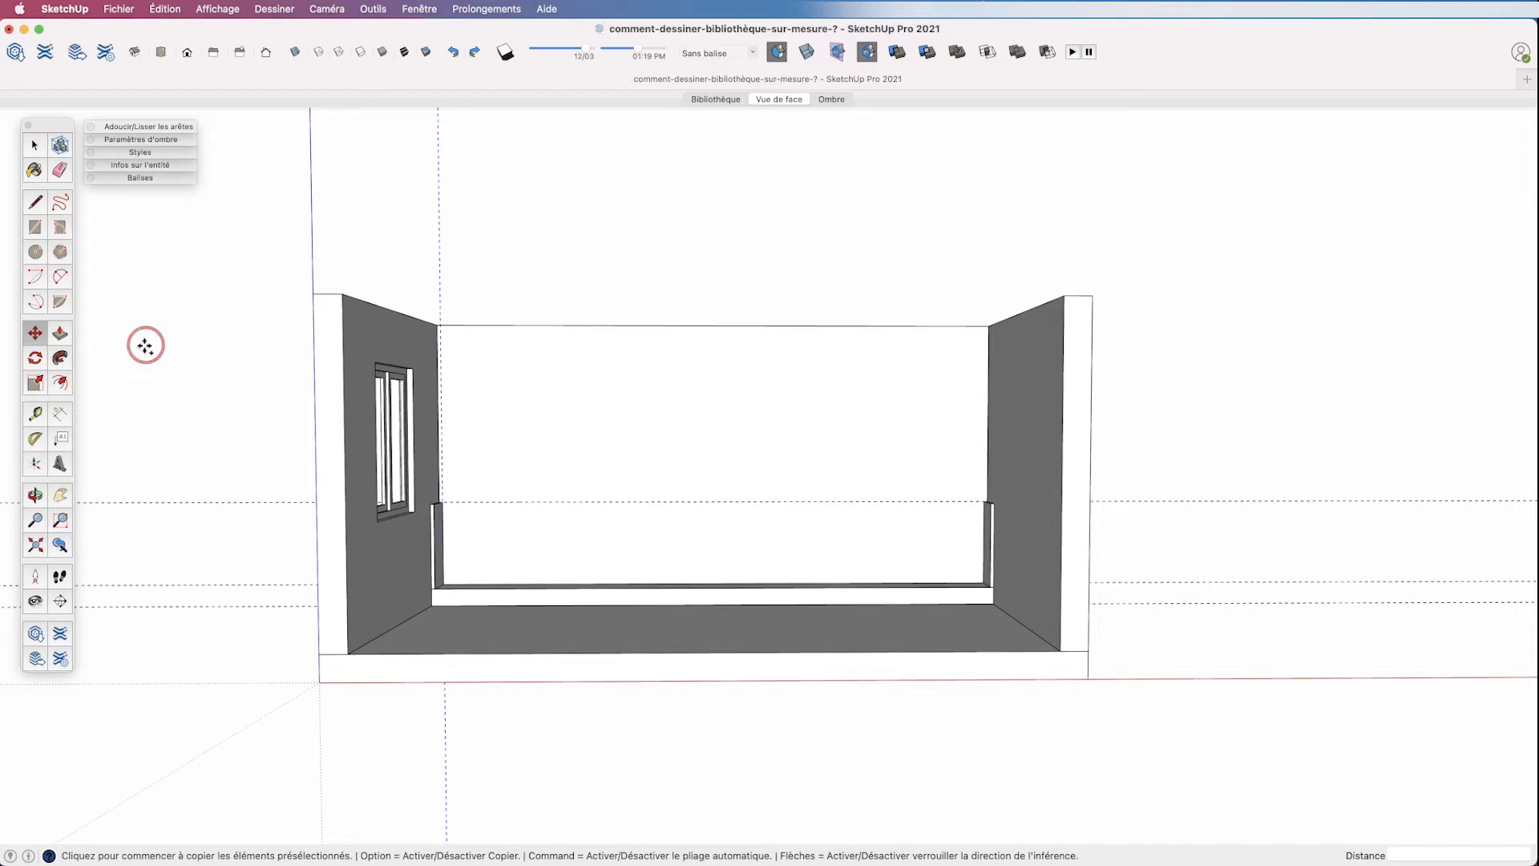
left_click(436, 254)
middle_click_drag(309, 506, 865, 546)
scroll(869, 439, "up", 6)
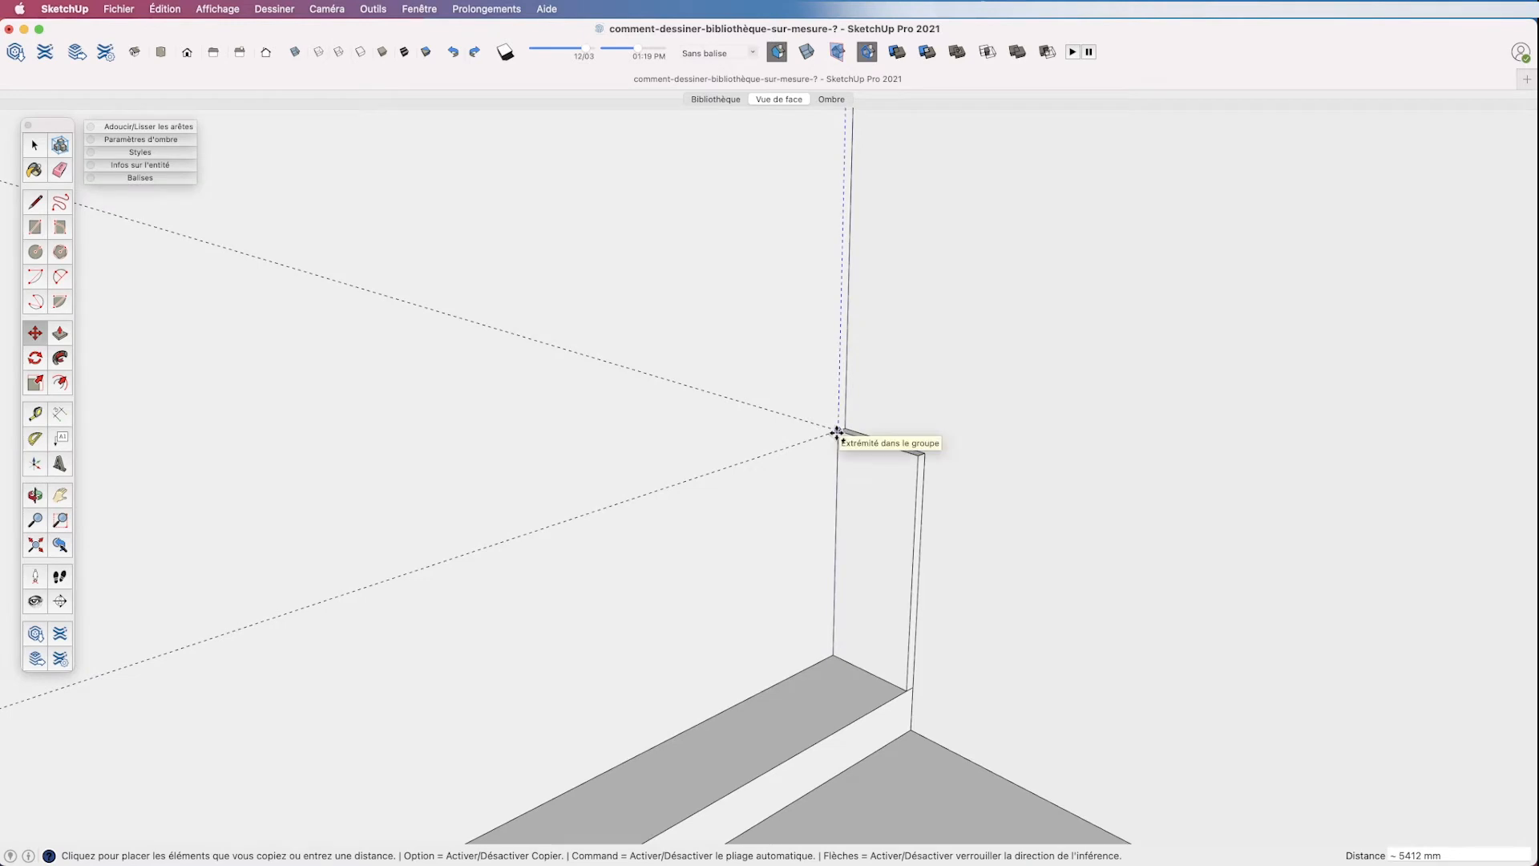
left_click(837, 433)
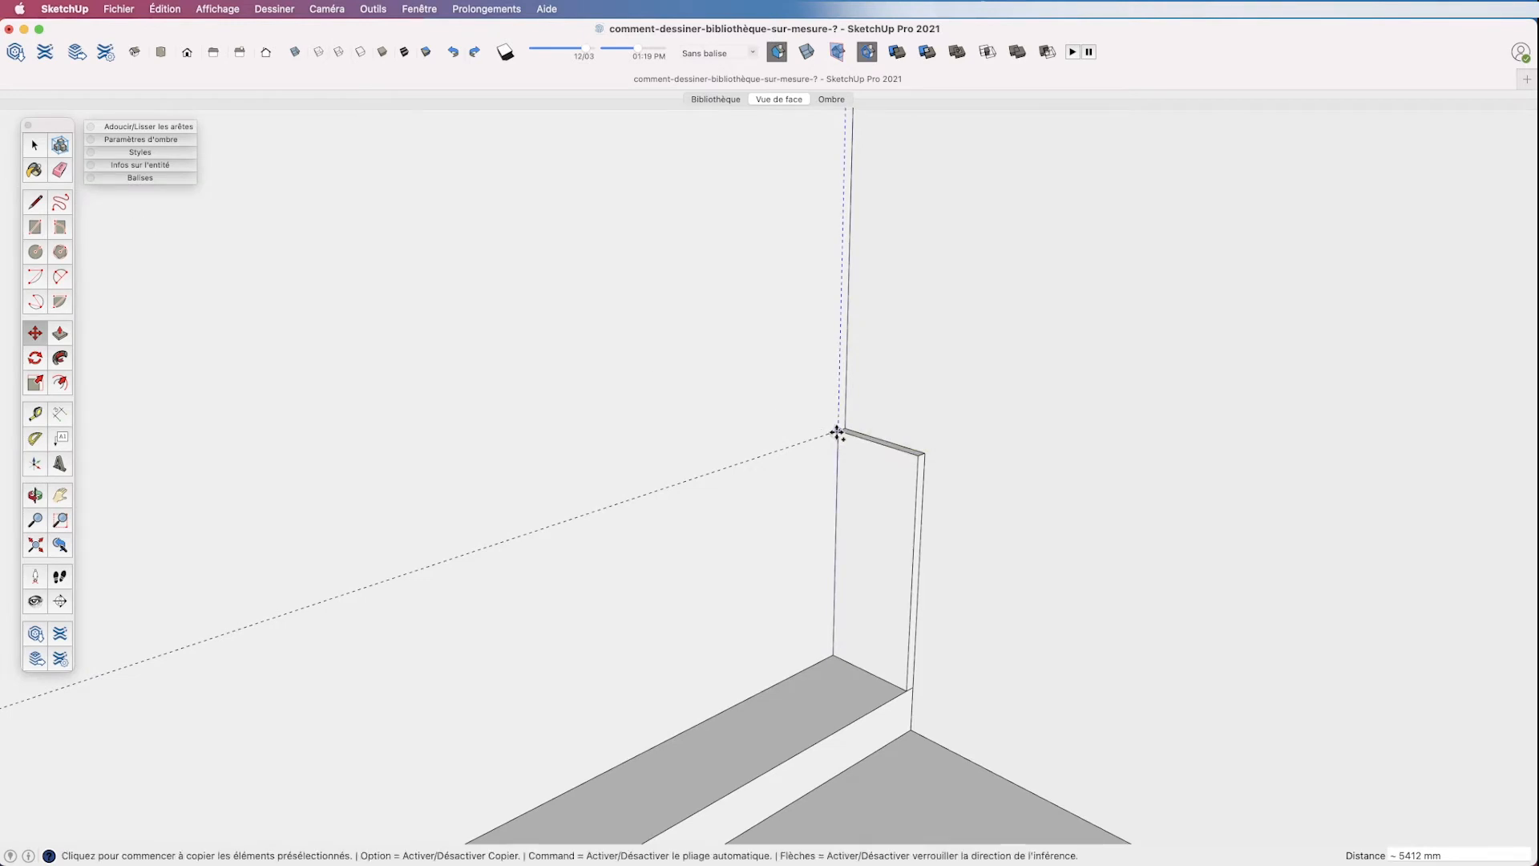
- Divide the span between the two vertical guides into 8 equal intervals with evenly spaced guide copies
left_click(766, 98)
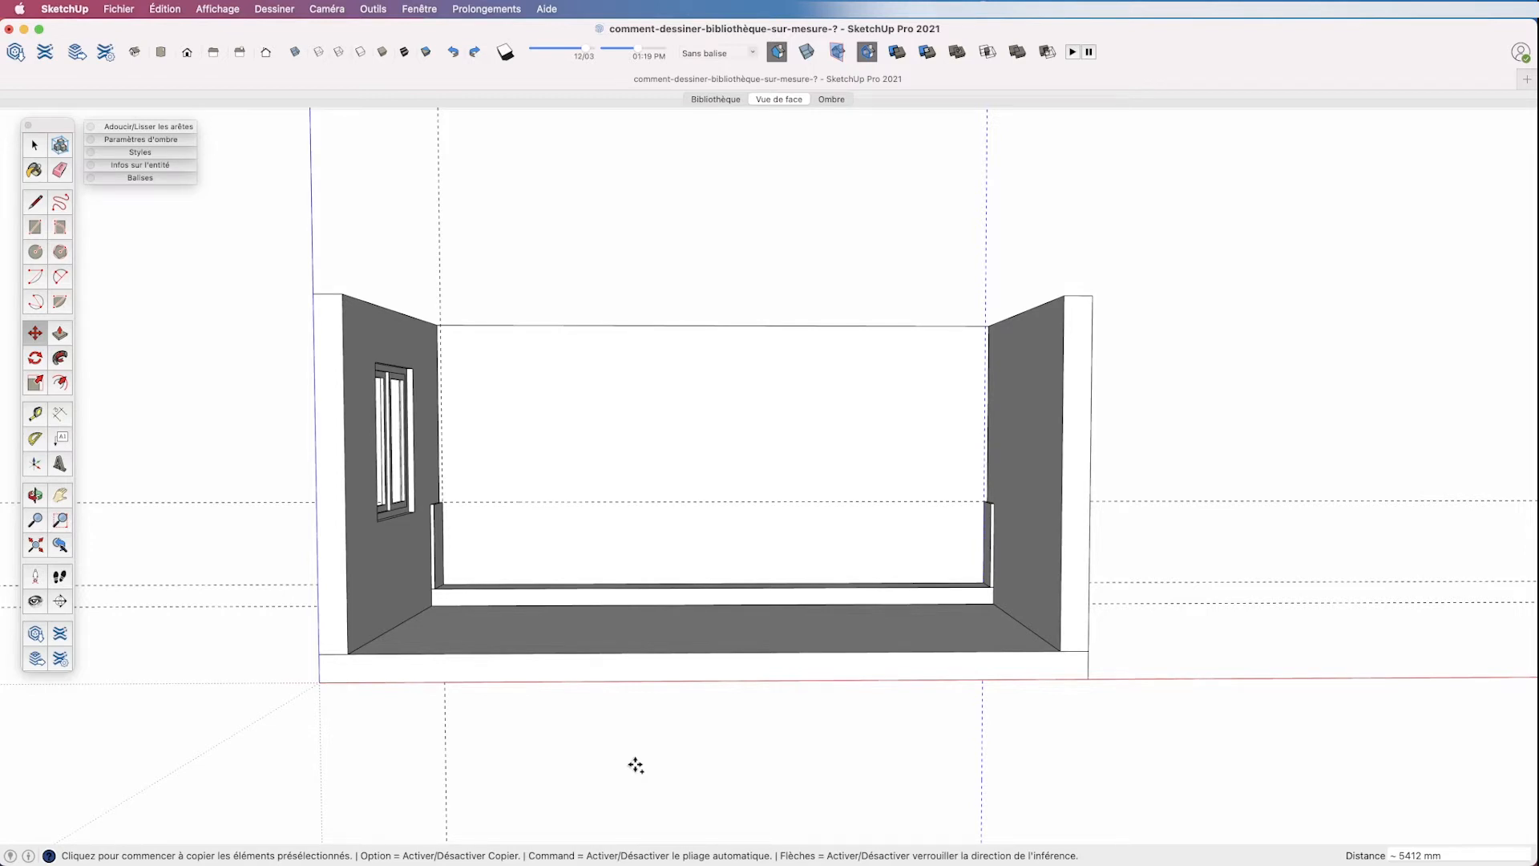
type("/")
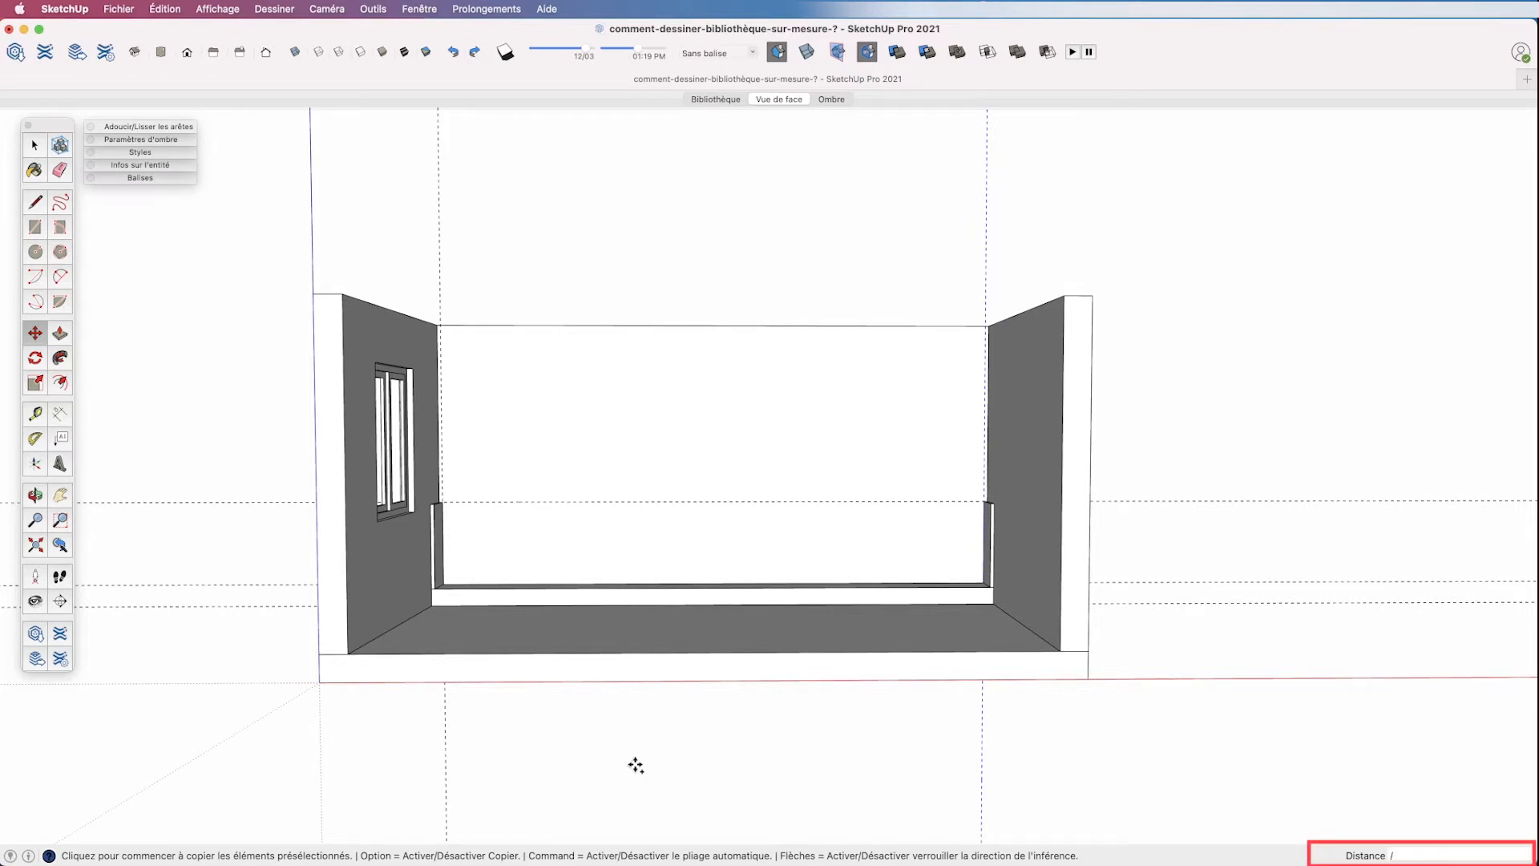
type("8")
key("Return")
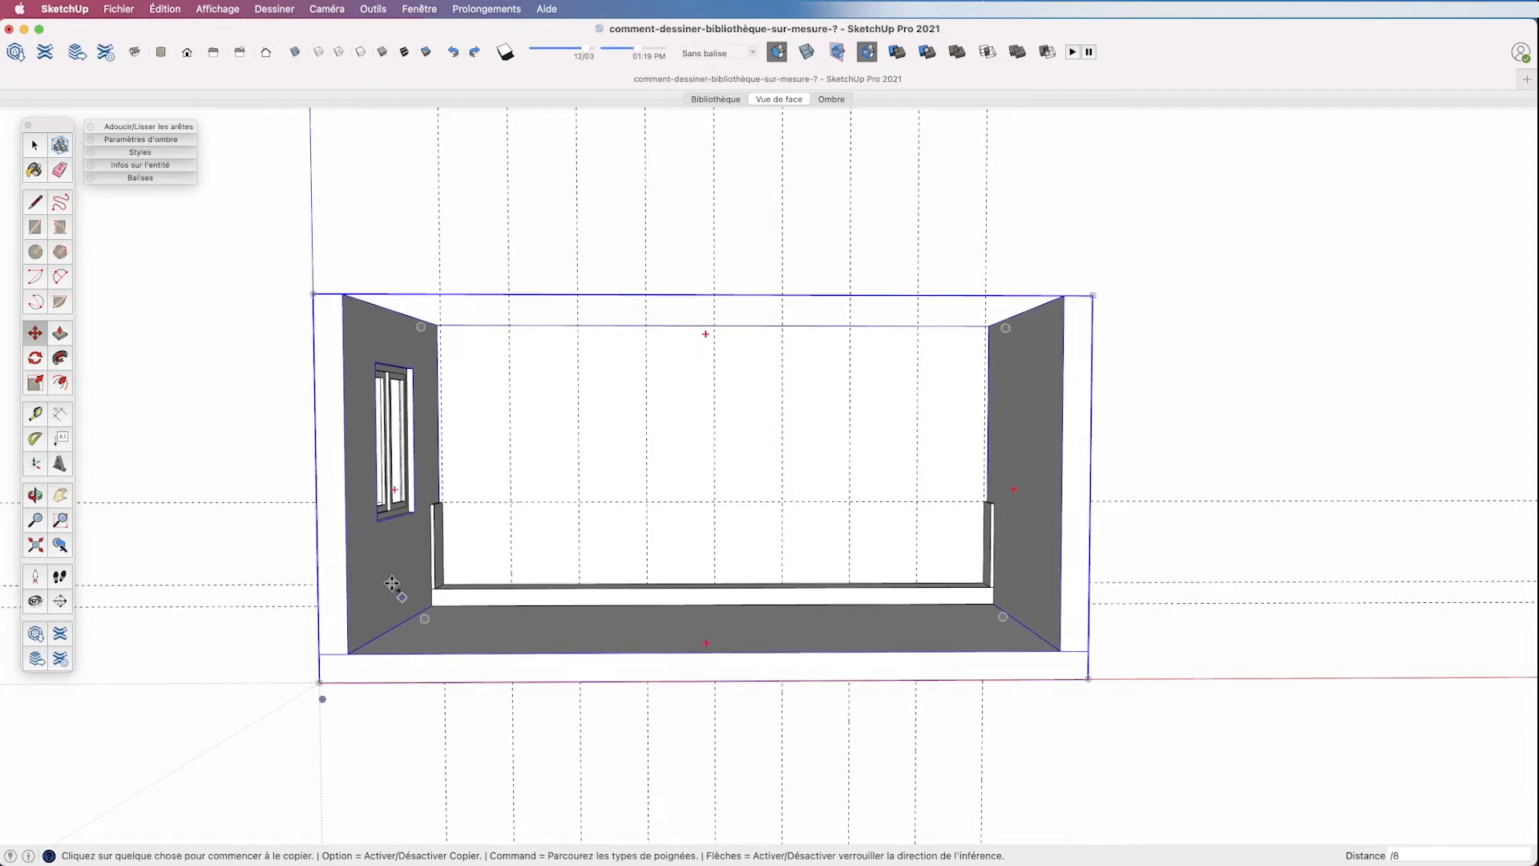
- Create a component named "caisson bas" with its origin at the lower front inner corner of the window-side panel
right_click(191, 341)
left_click(206, 370)
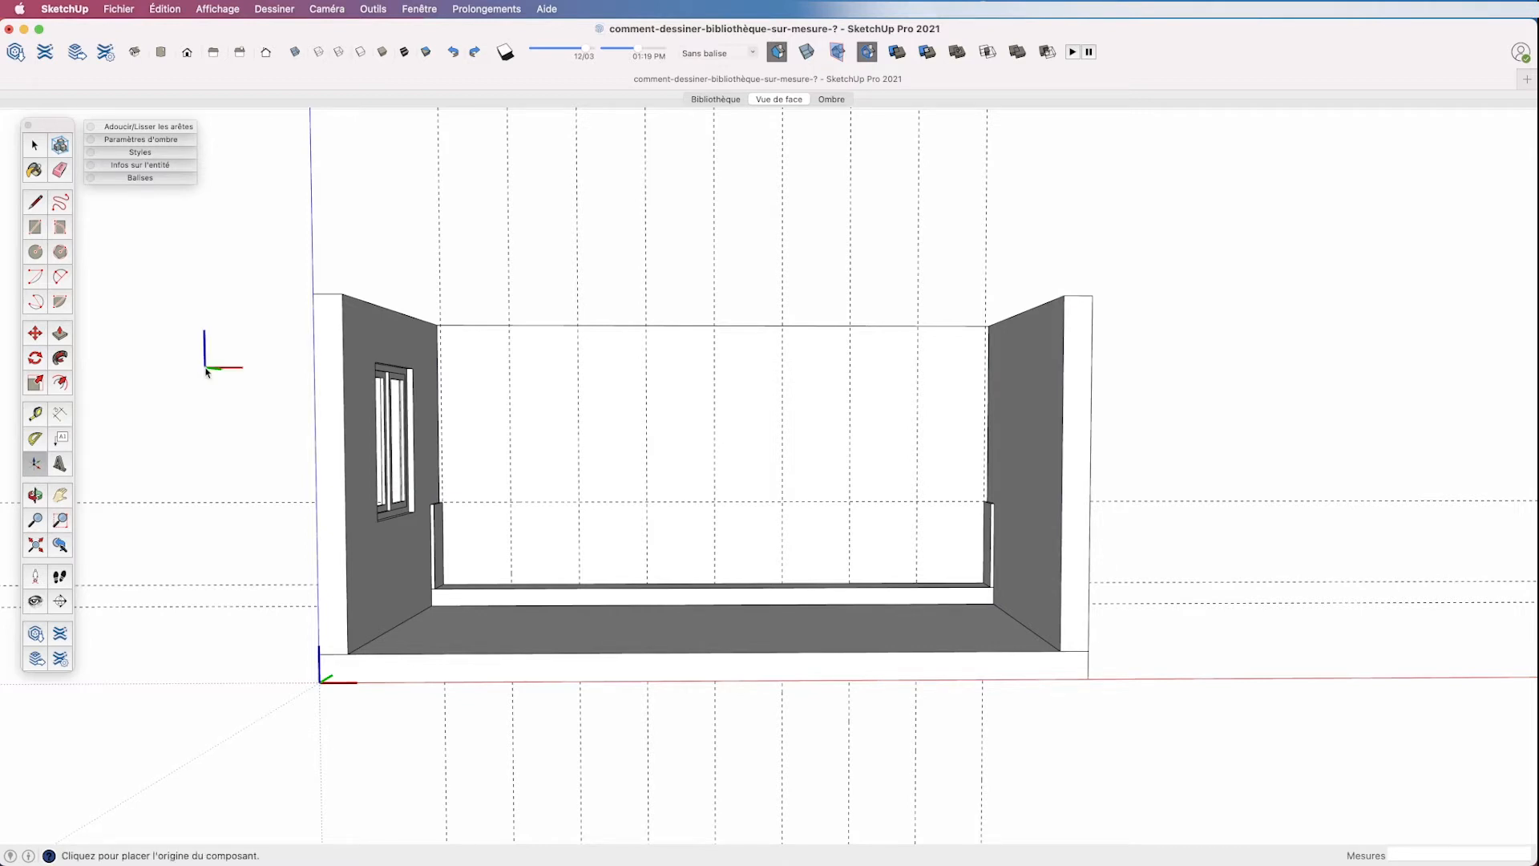
middle_click_drag(545, 553, 441, 601)
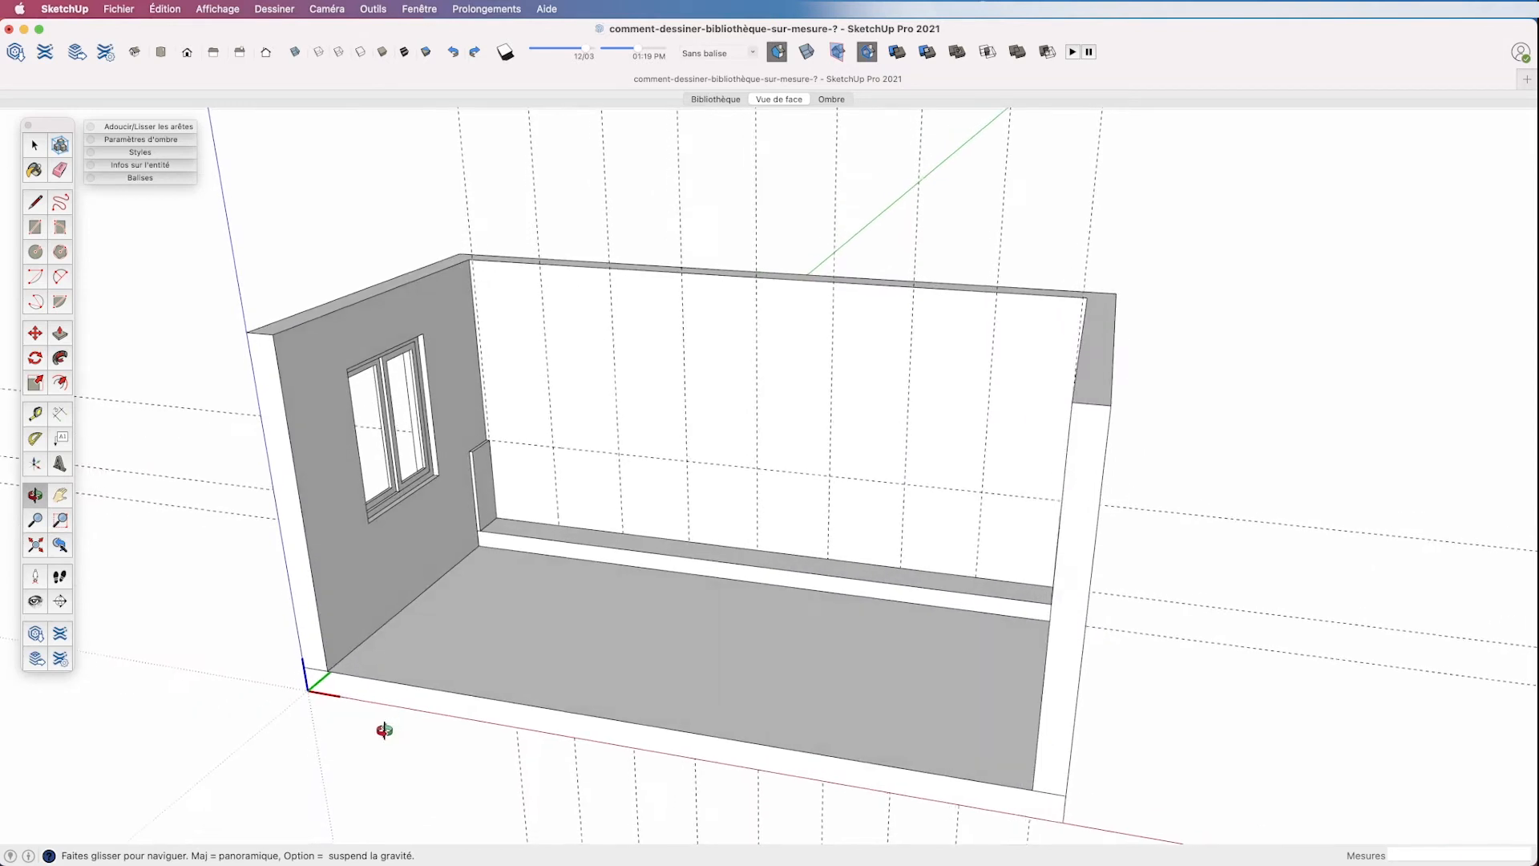
scroll(458, 495, "up", 10)
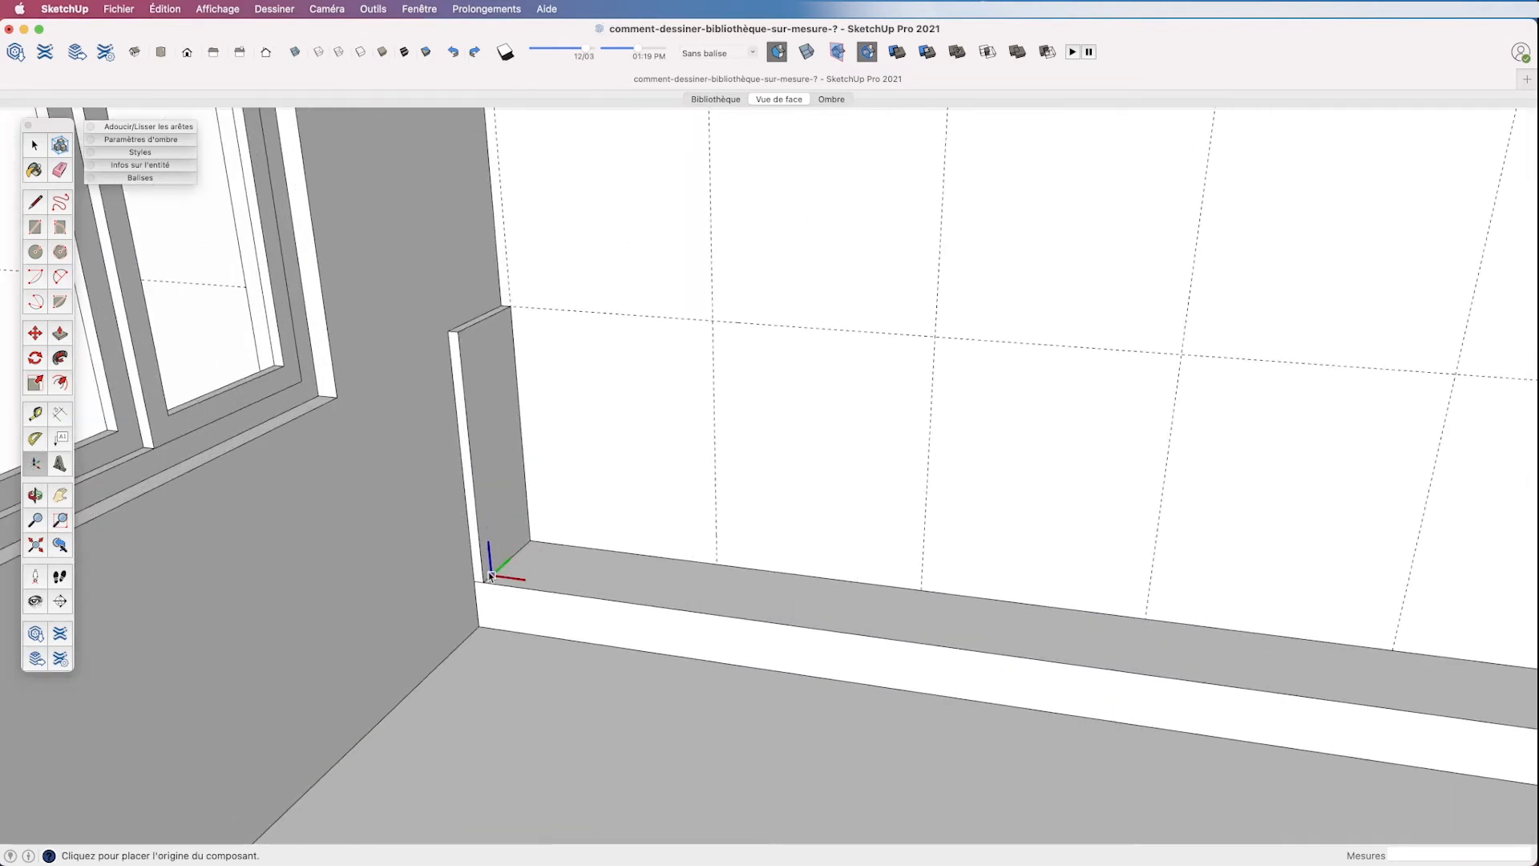
left_click(484, 584)
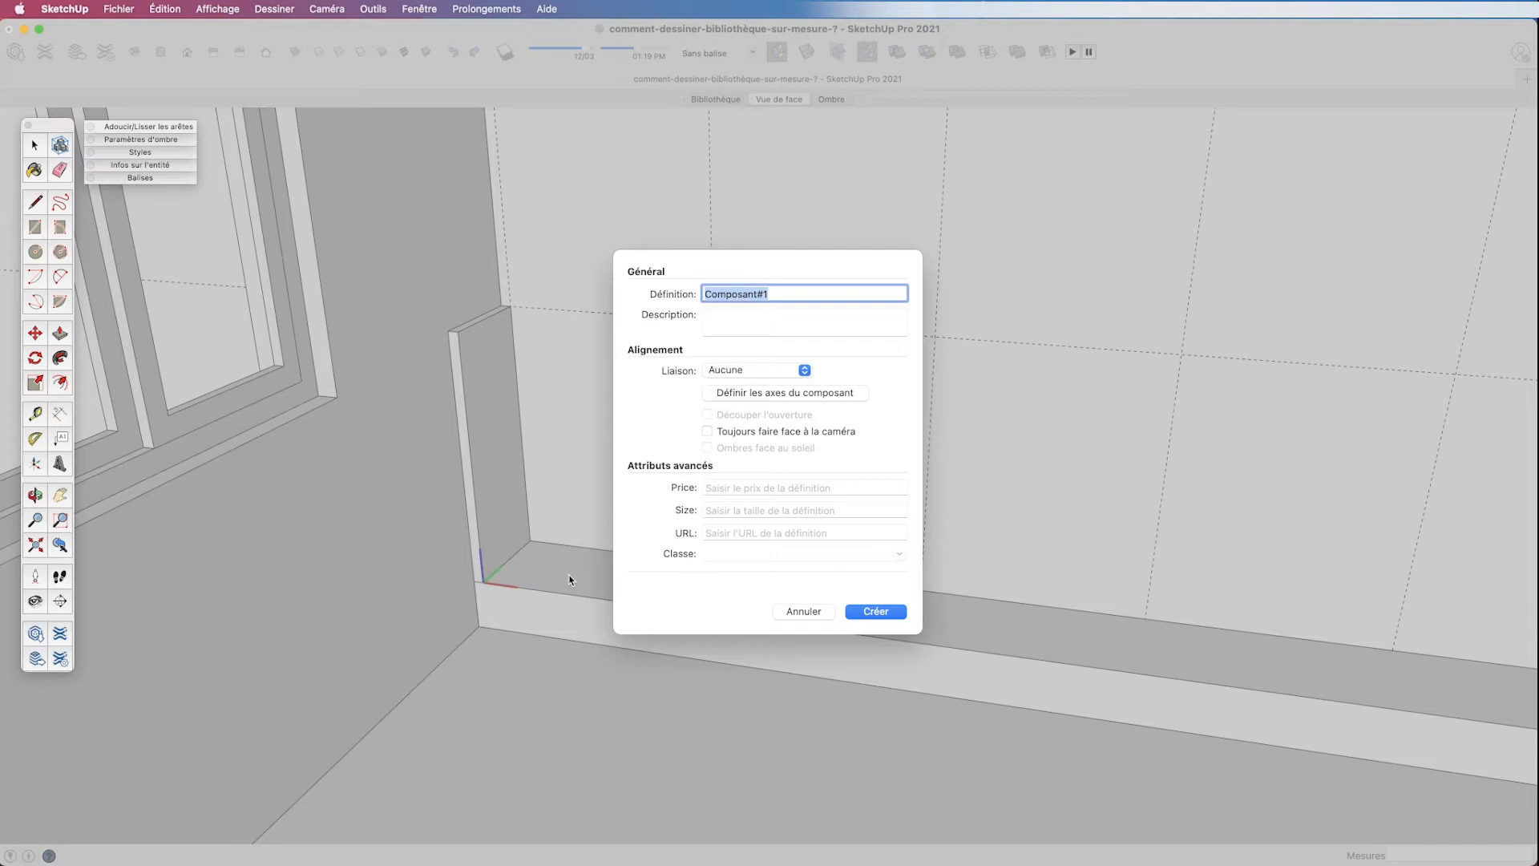
type("caiss")
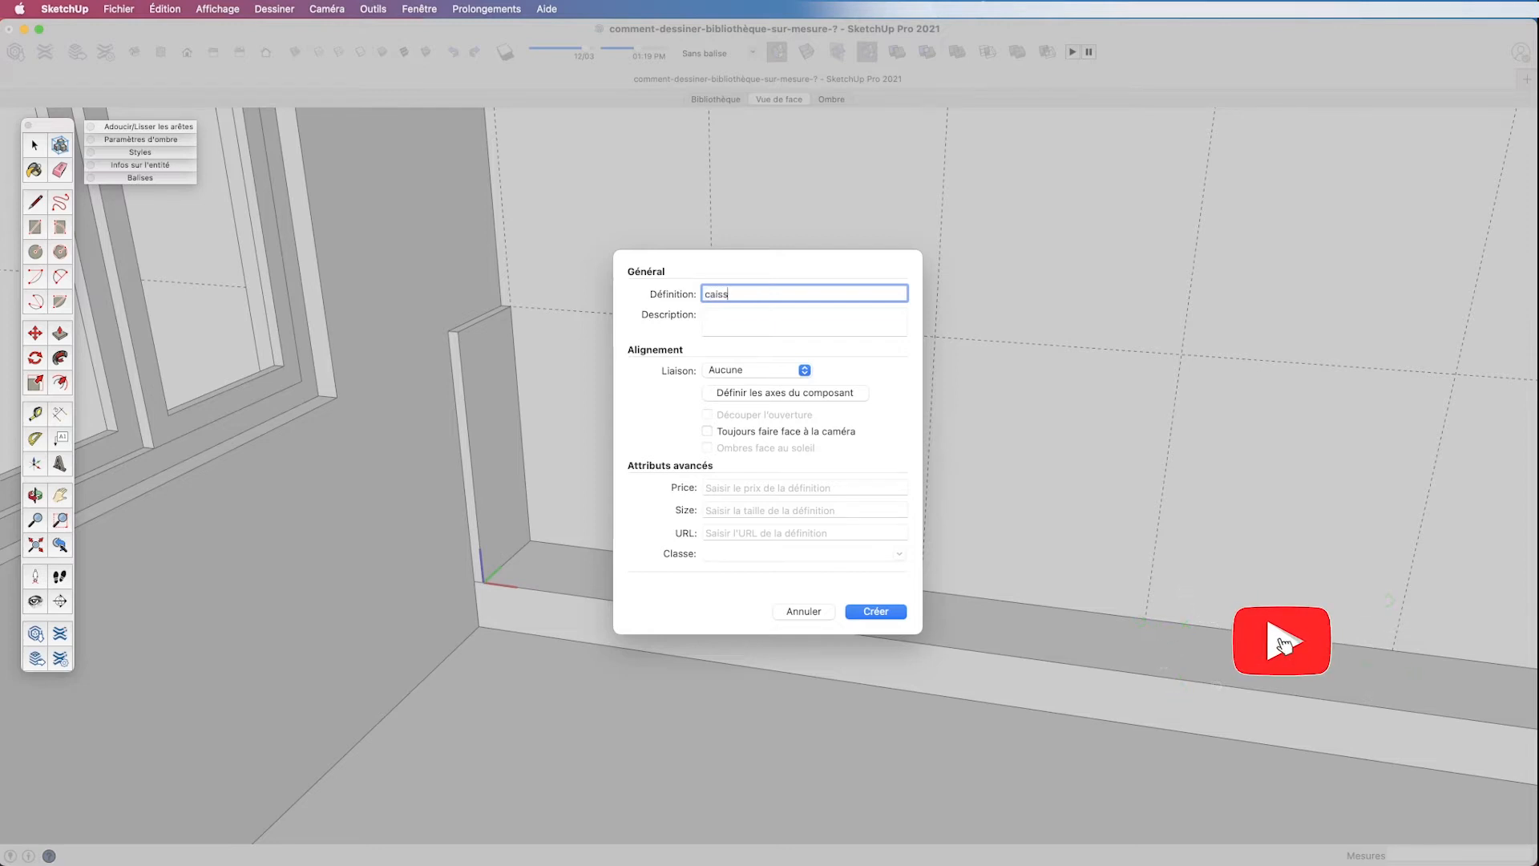
type("on bas")
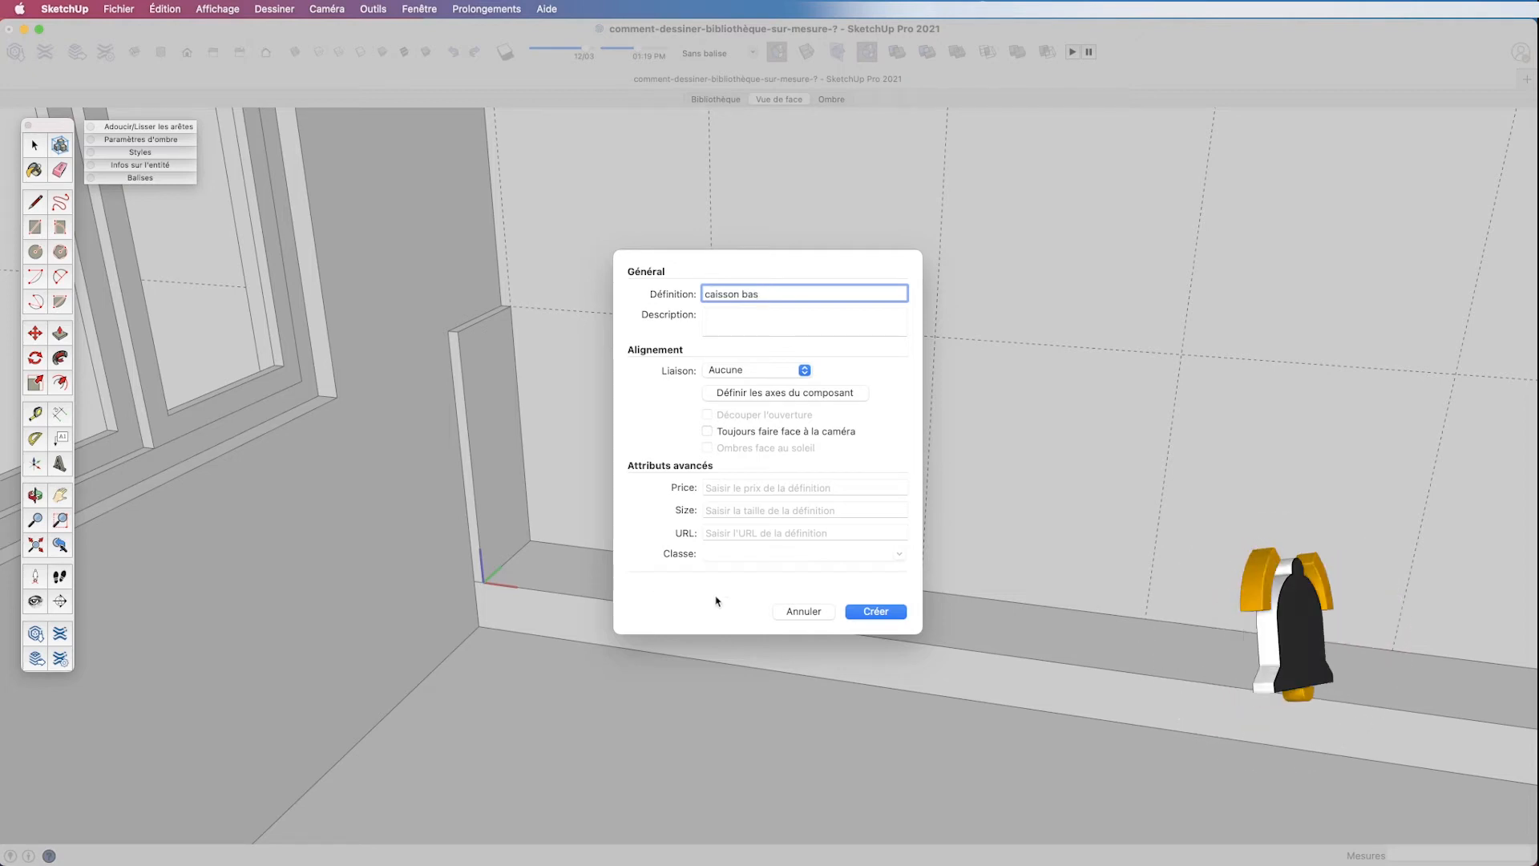
left_click(876, 612)
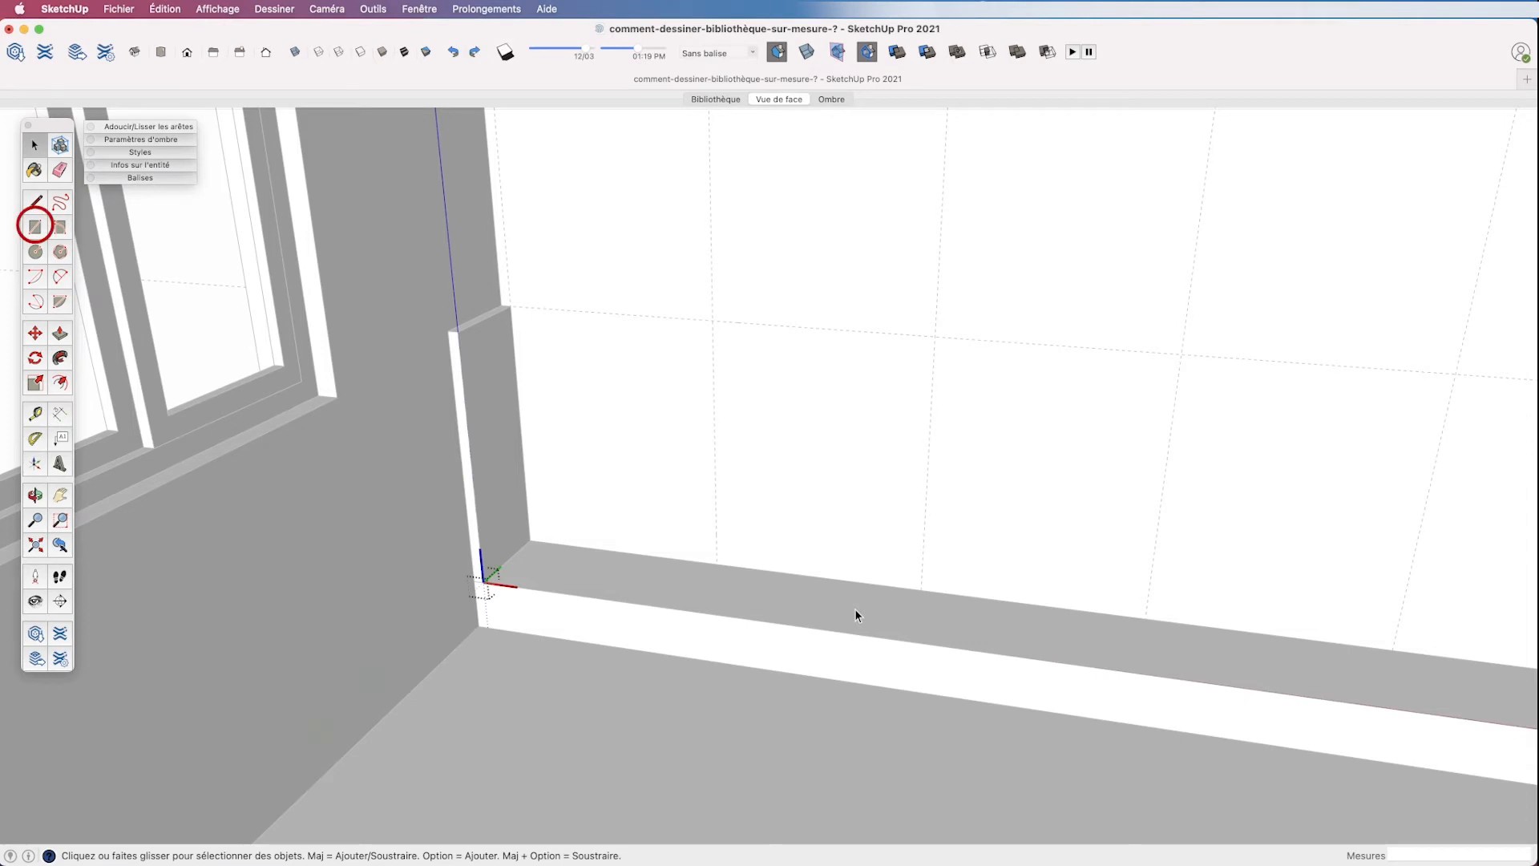
- Inside the component, draw a rectangle about 618 x 300 mm on the plinth, from the side panel to the first dividing guide
left_click(35, 227)
left_click(483, 582)
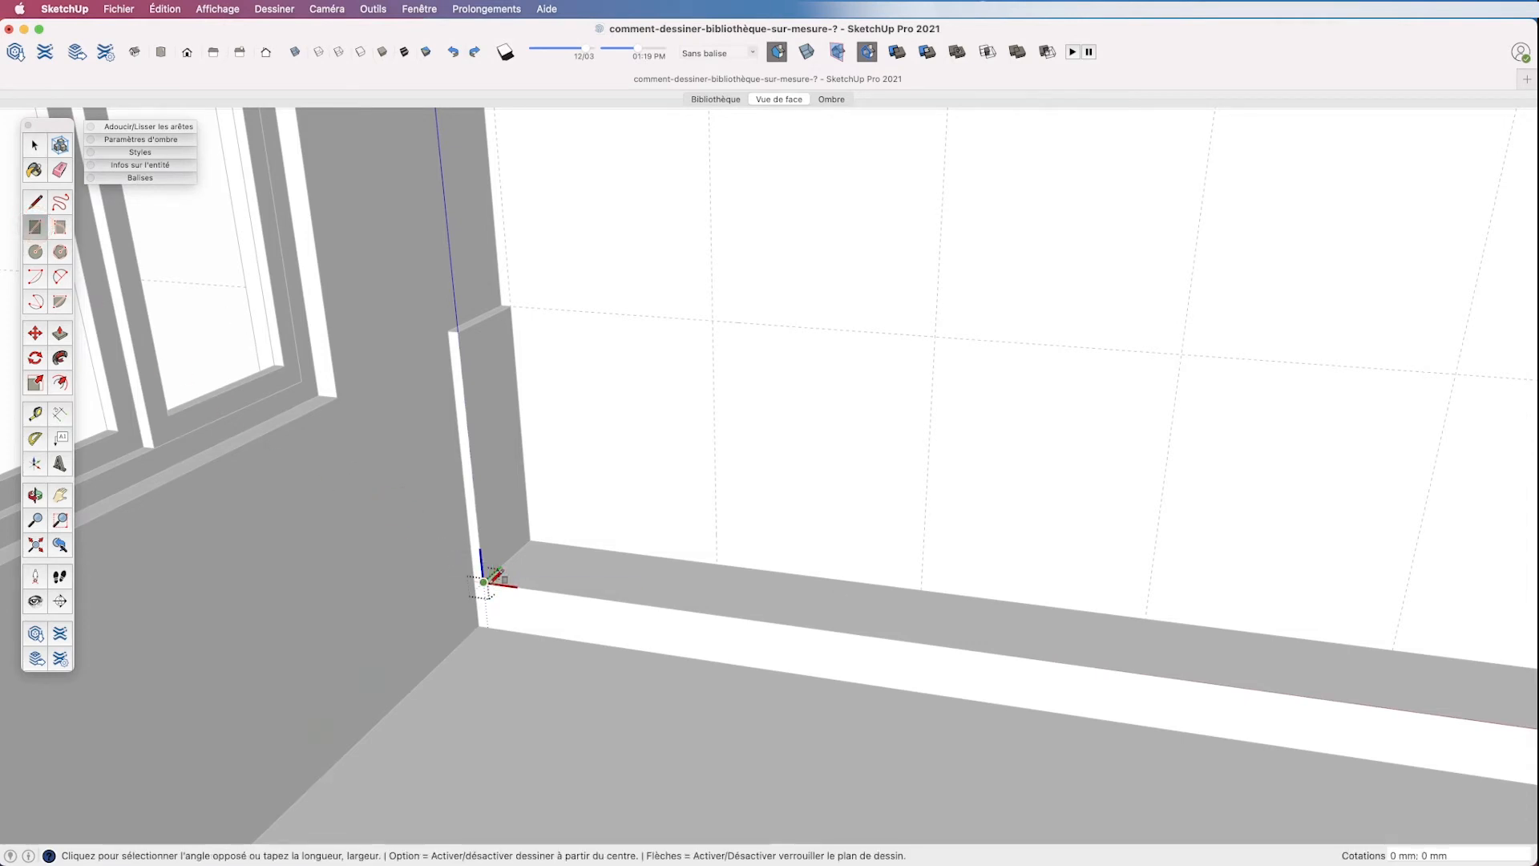
left_click(719, 562)
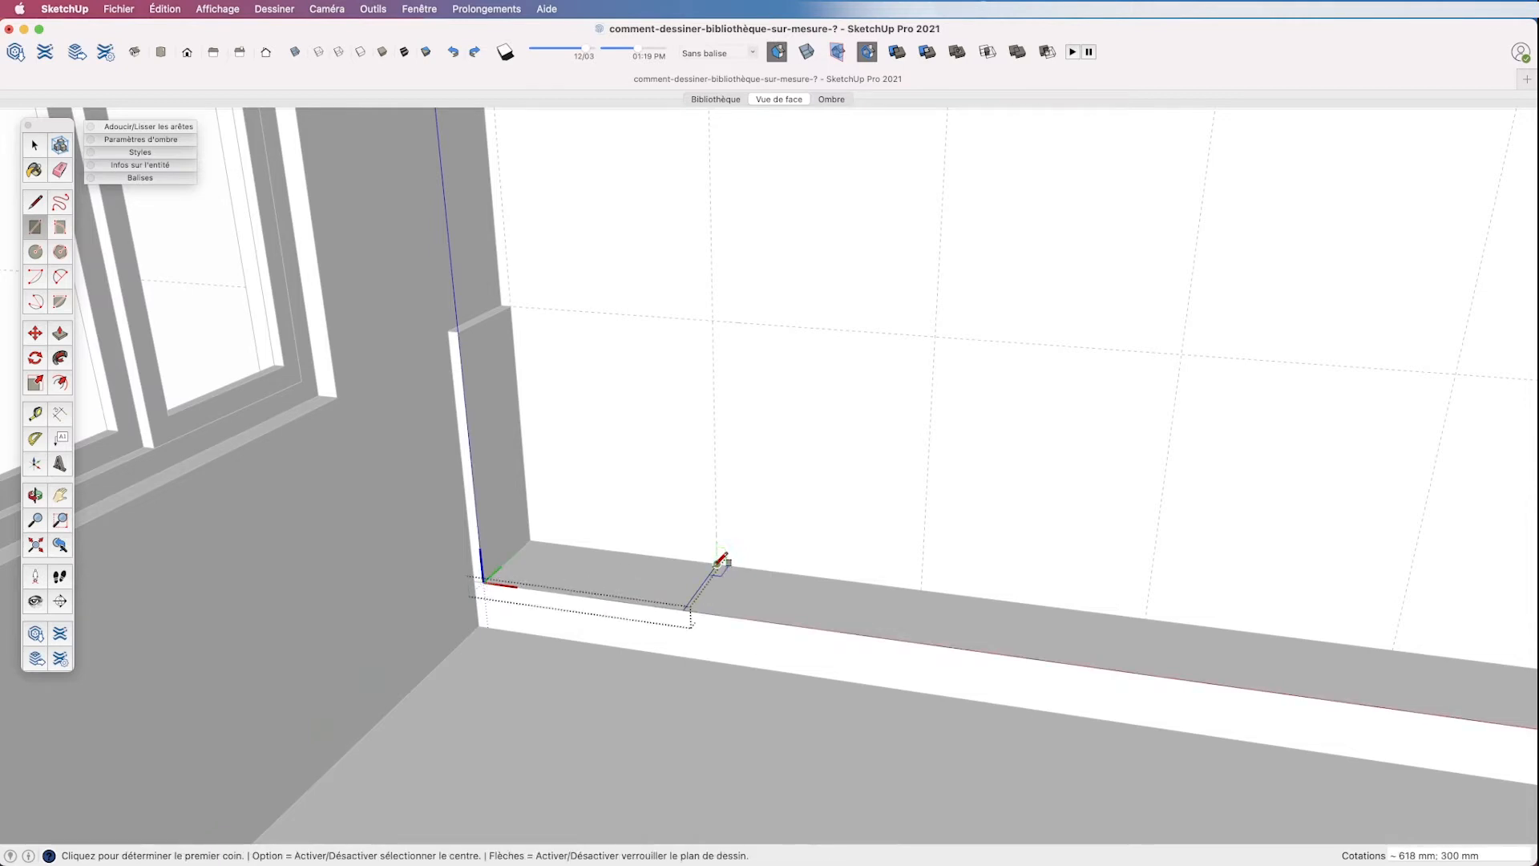
key("space")
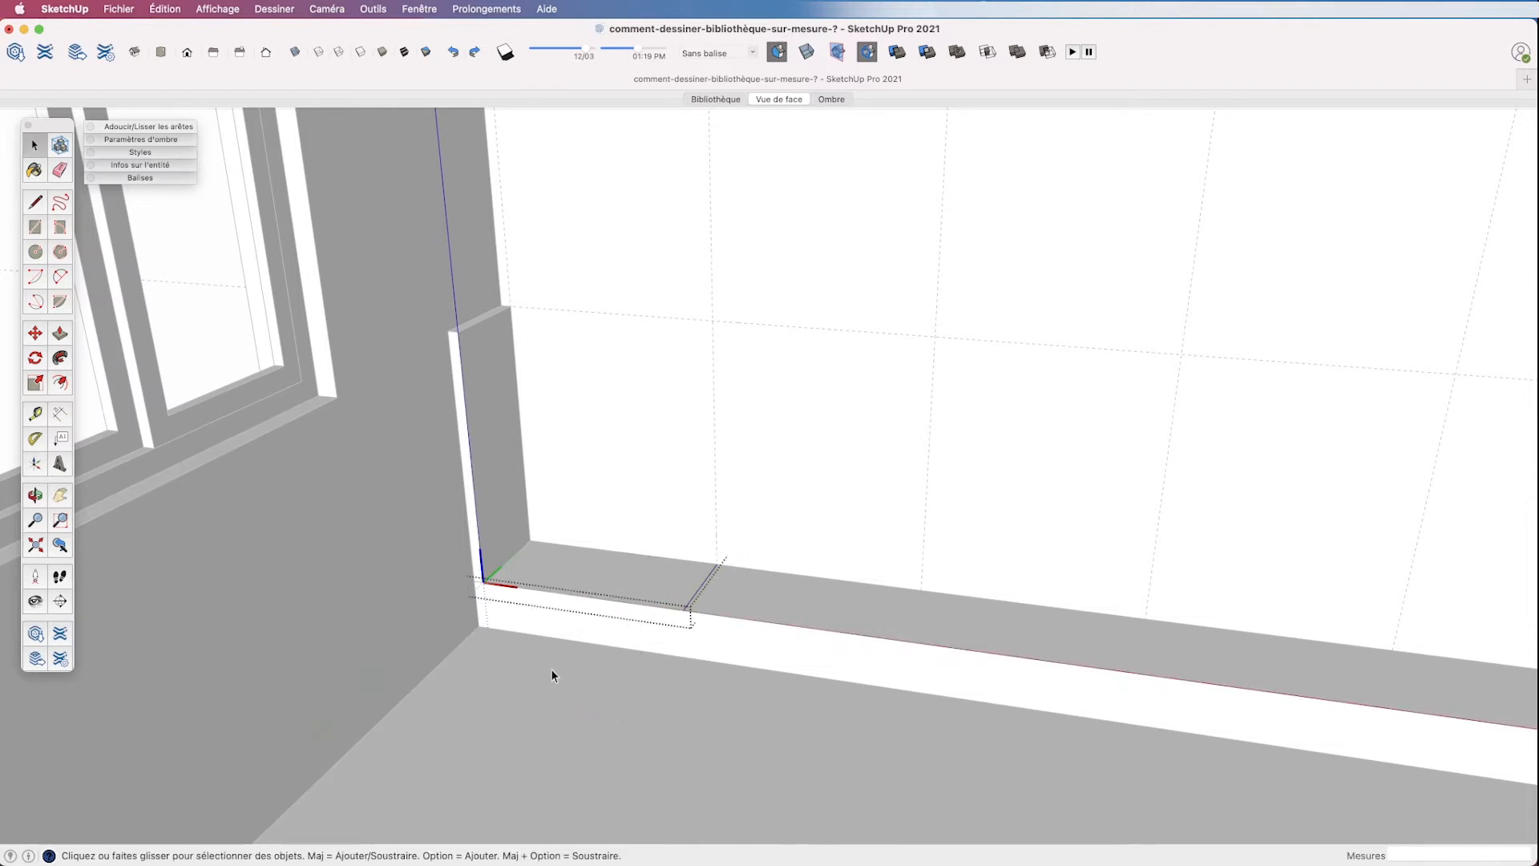
- Extrude the rectangle 750 mm up to the horizontal guide to form the cabinet box, and exit the component
left_click(61, 332)
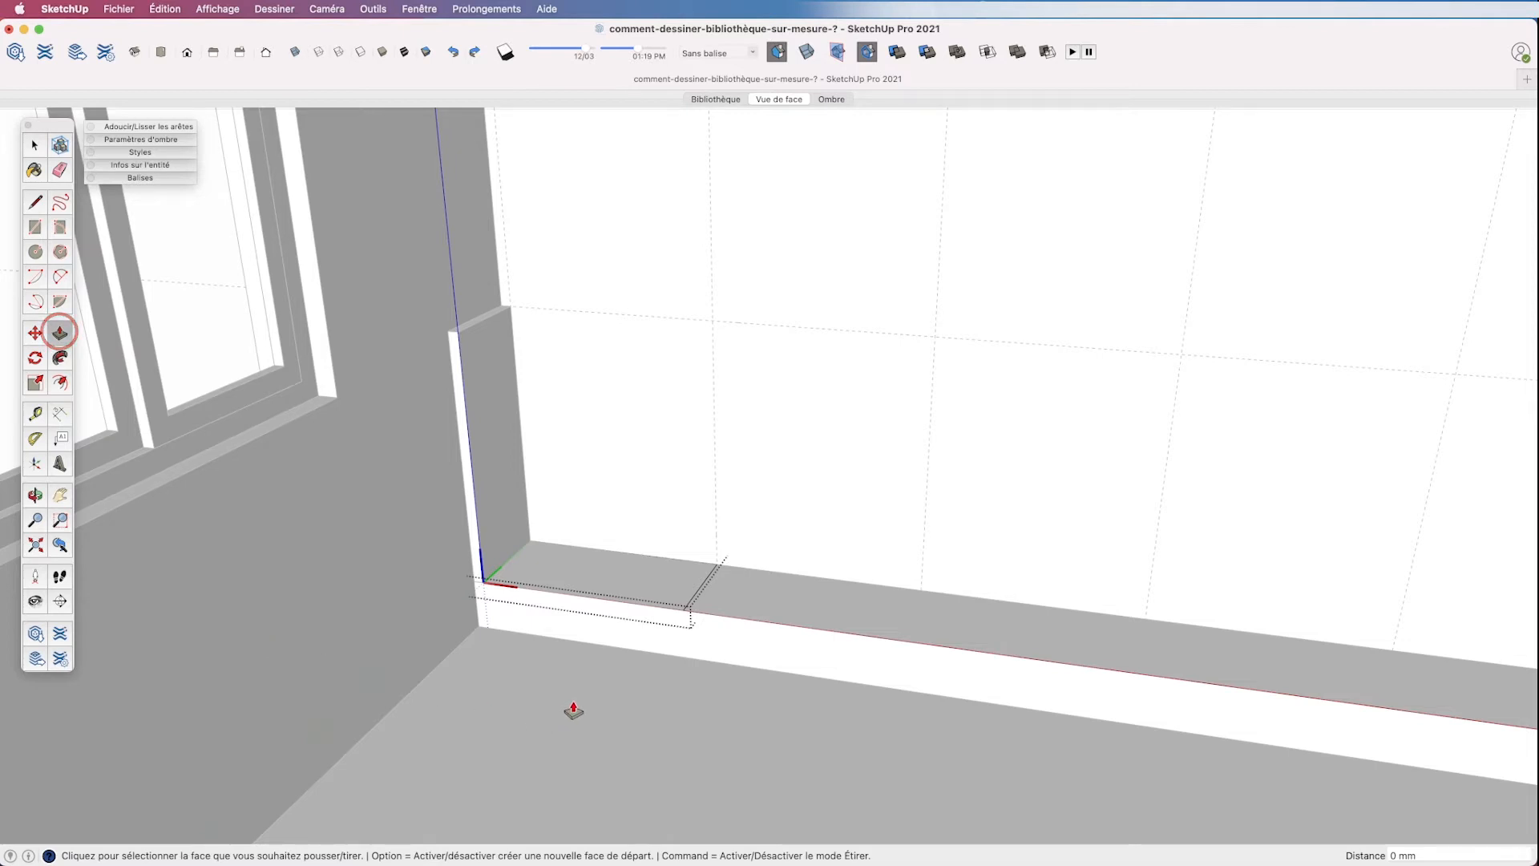
left_click(614, 588)
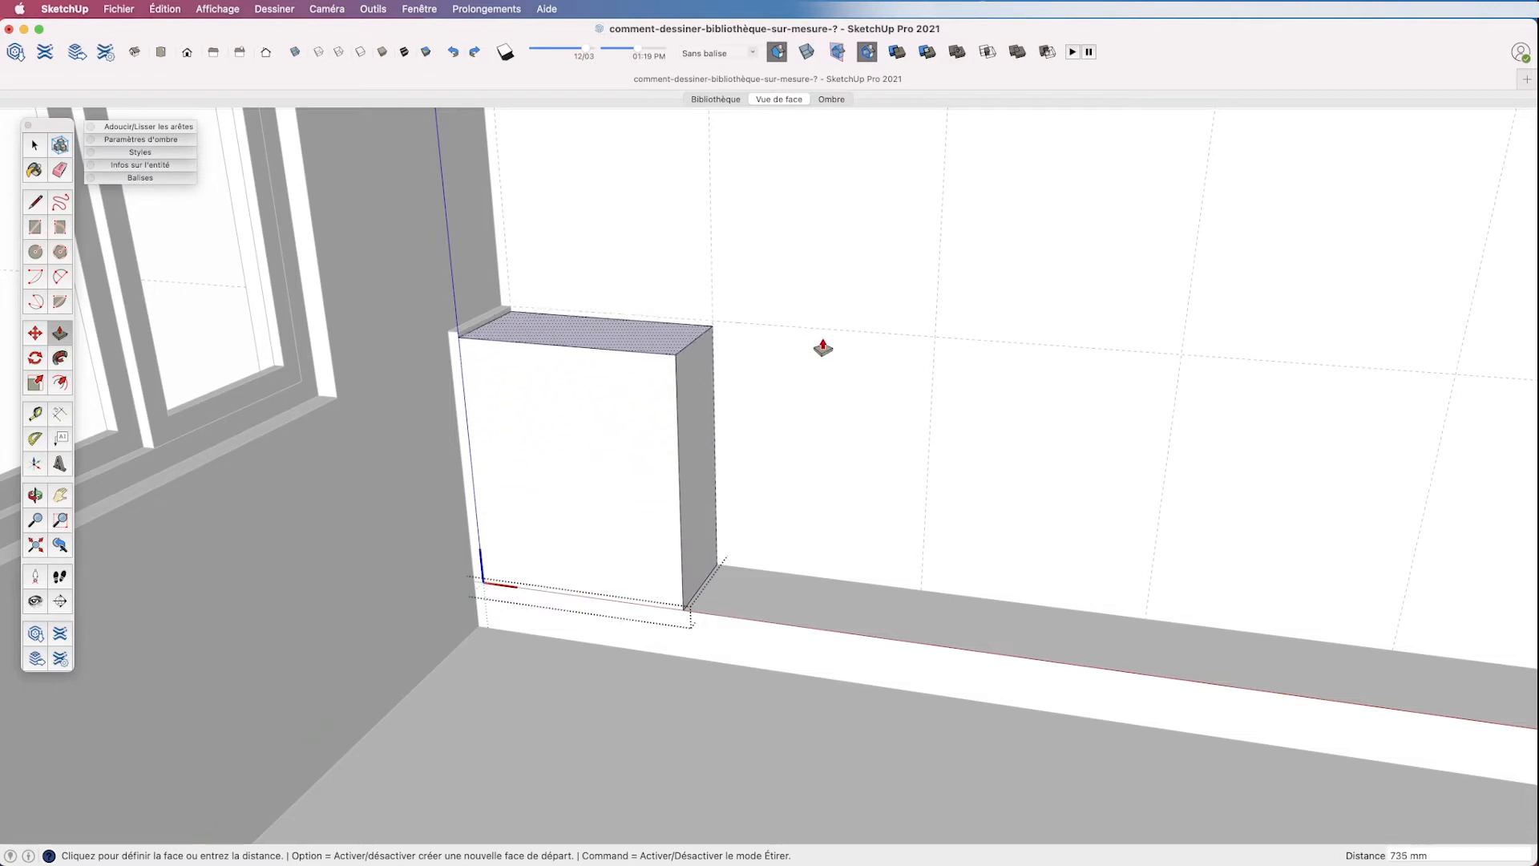
left_click(825, 336)
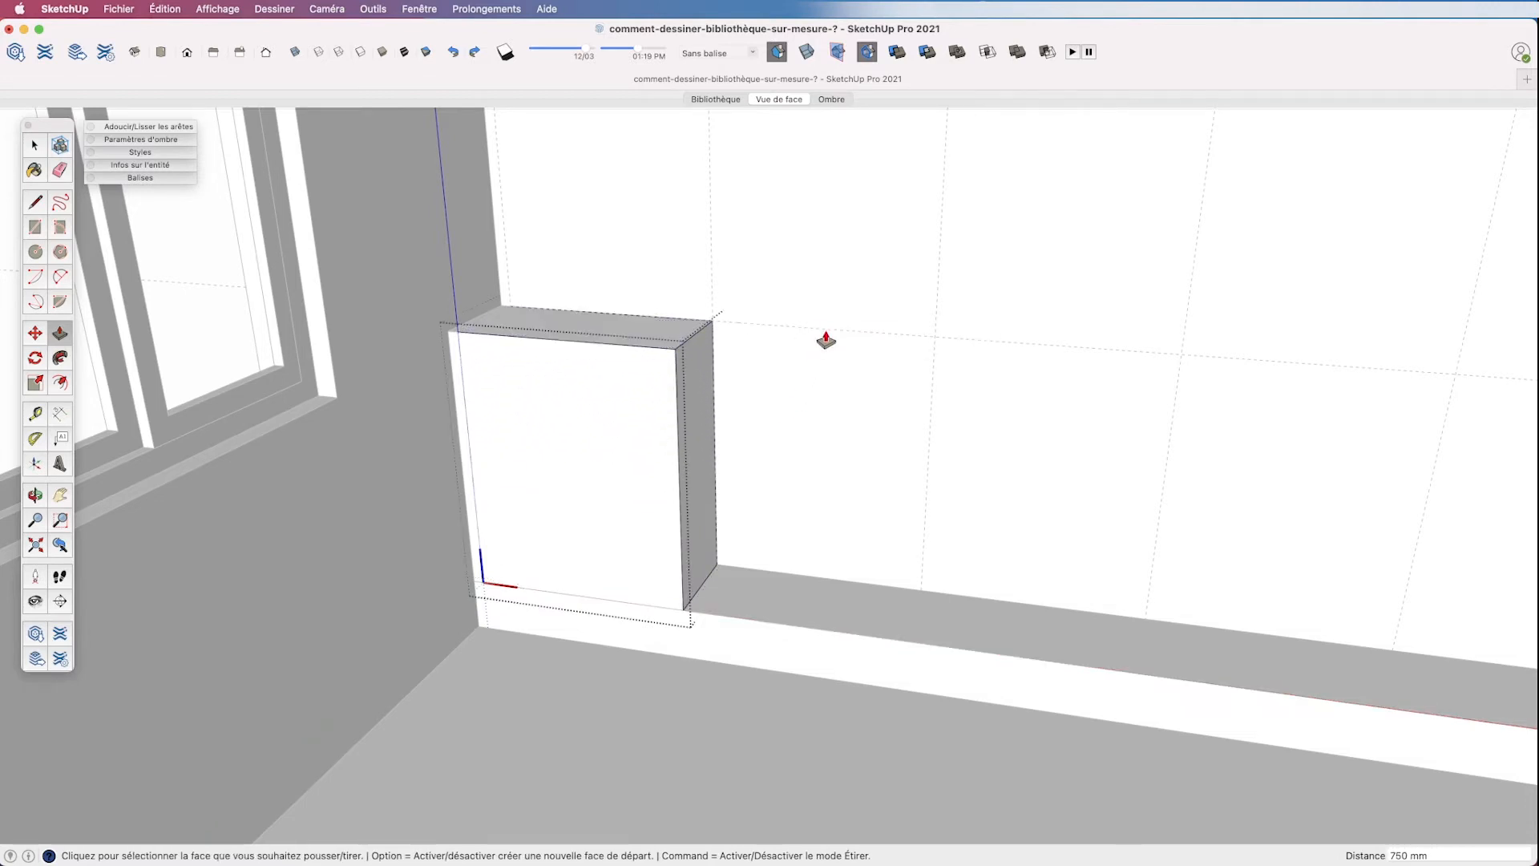
key("space")
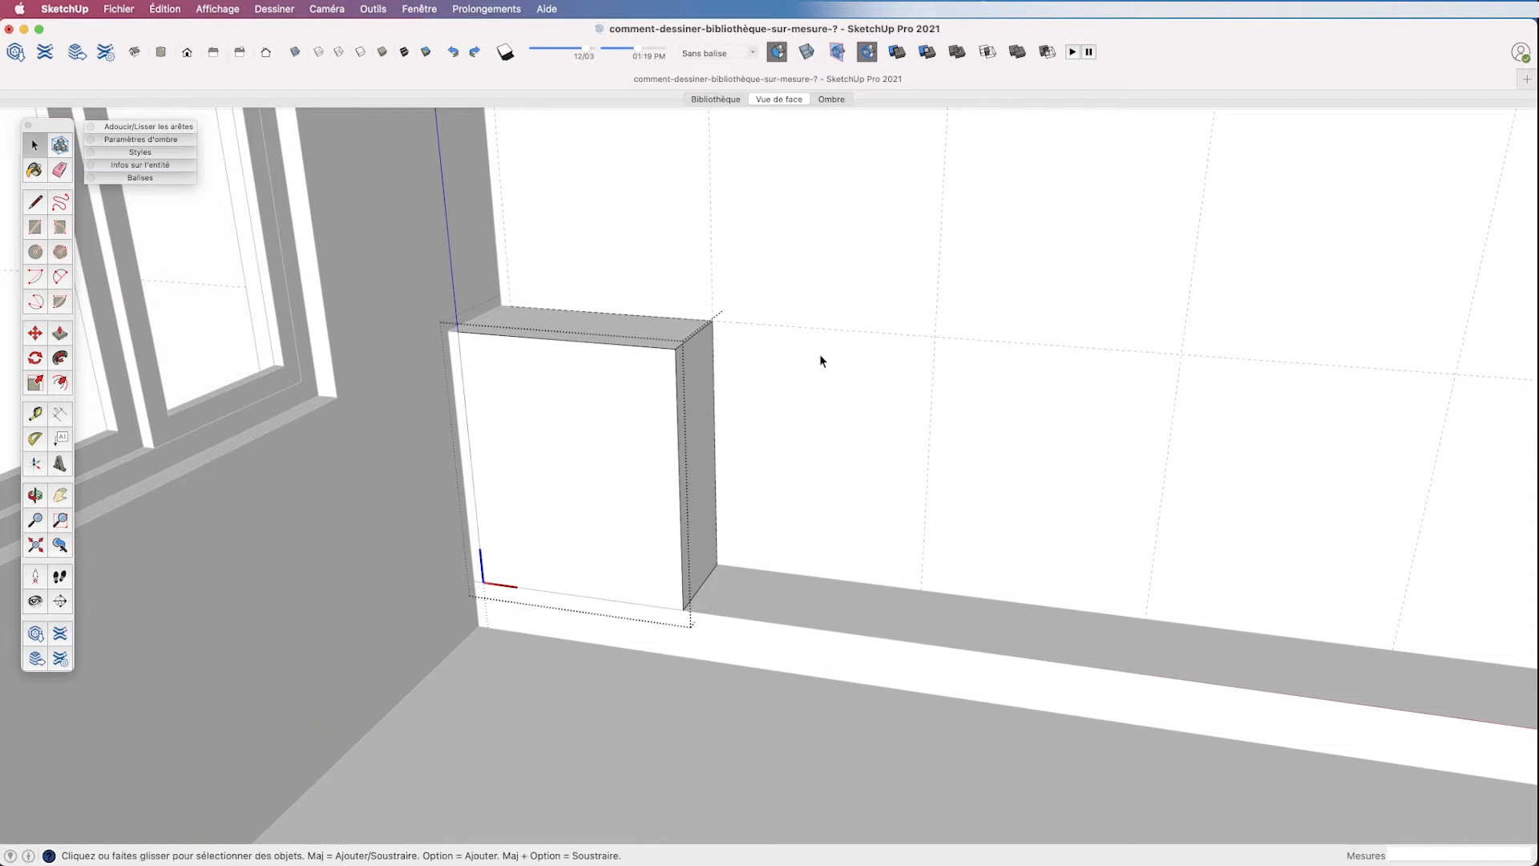
left_click(615, 685)
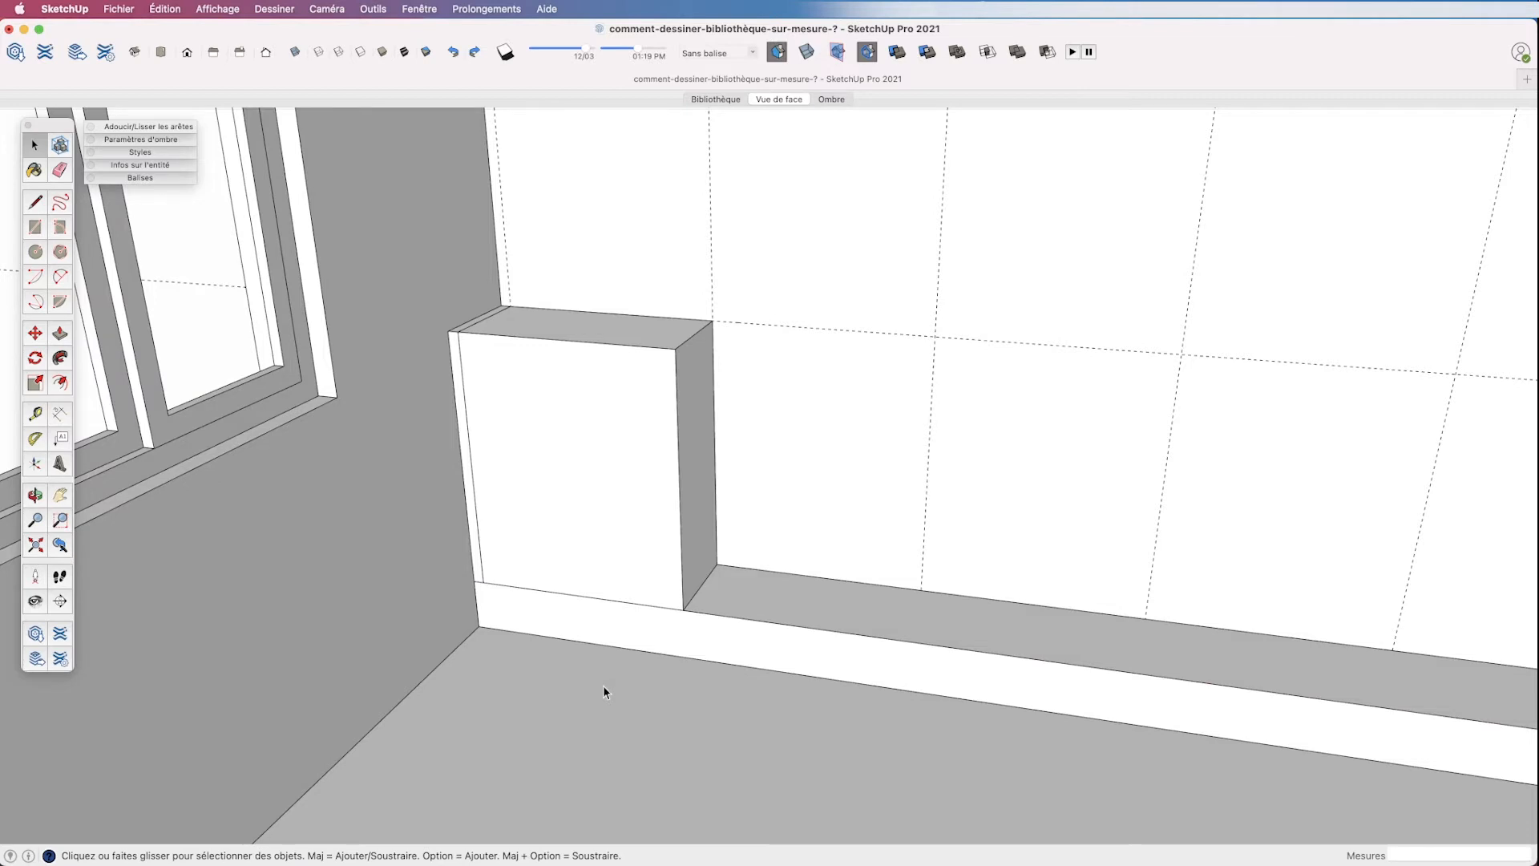
- Copy the cabinet box about 618 mm along the plinth and repeat the copy 7 times to fill the row
left_click(34, 332)
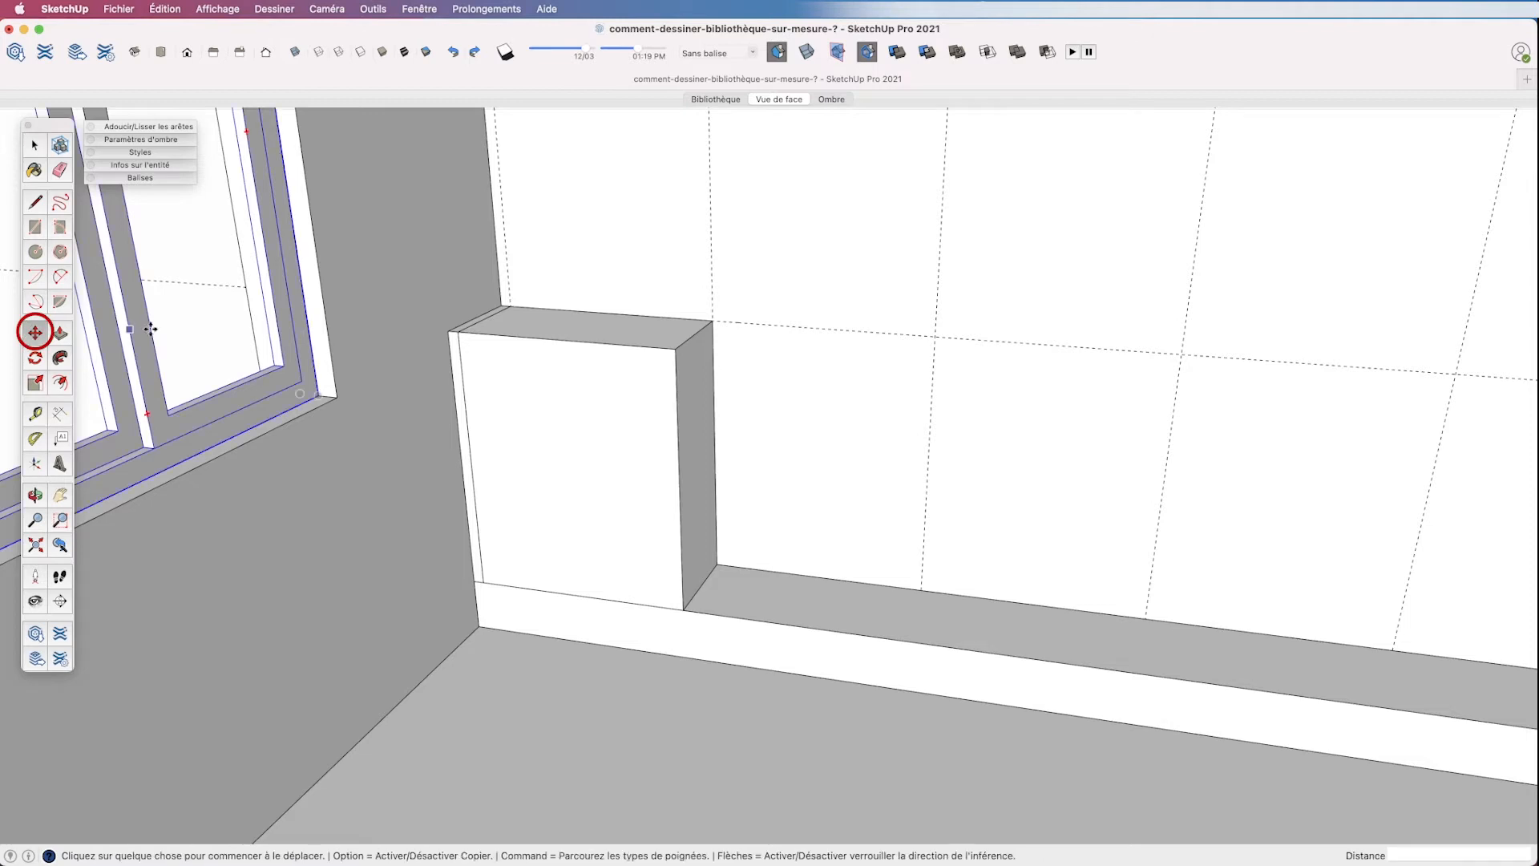
left_click(222, 335)
key("alt")
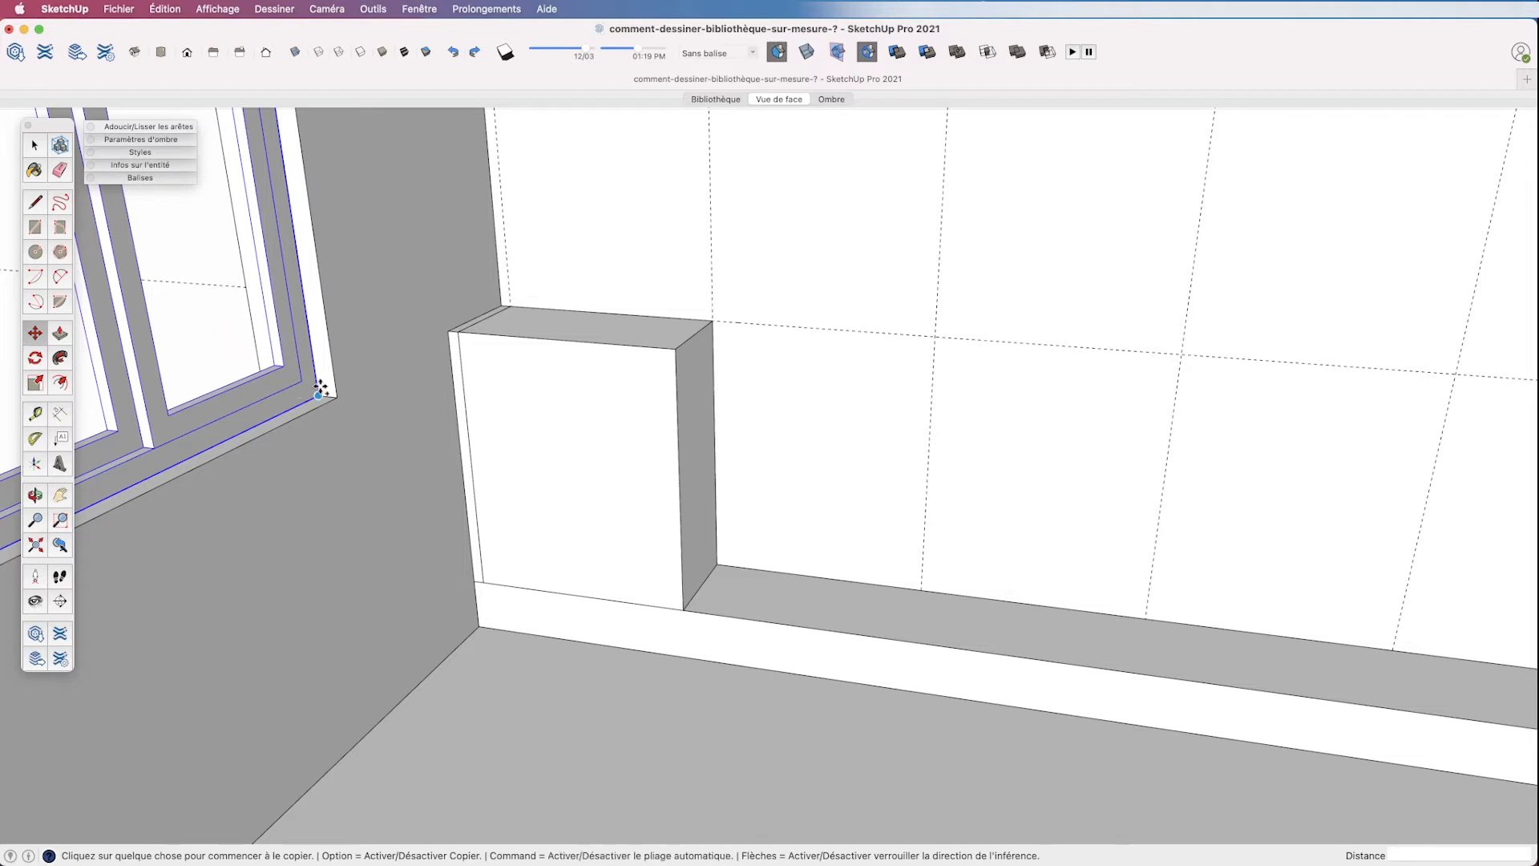
left_click(484, 583)
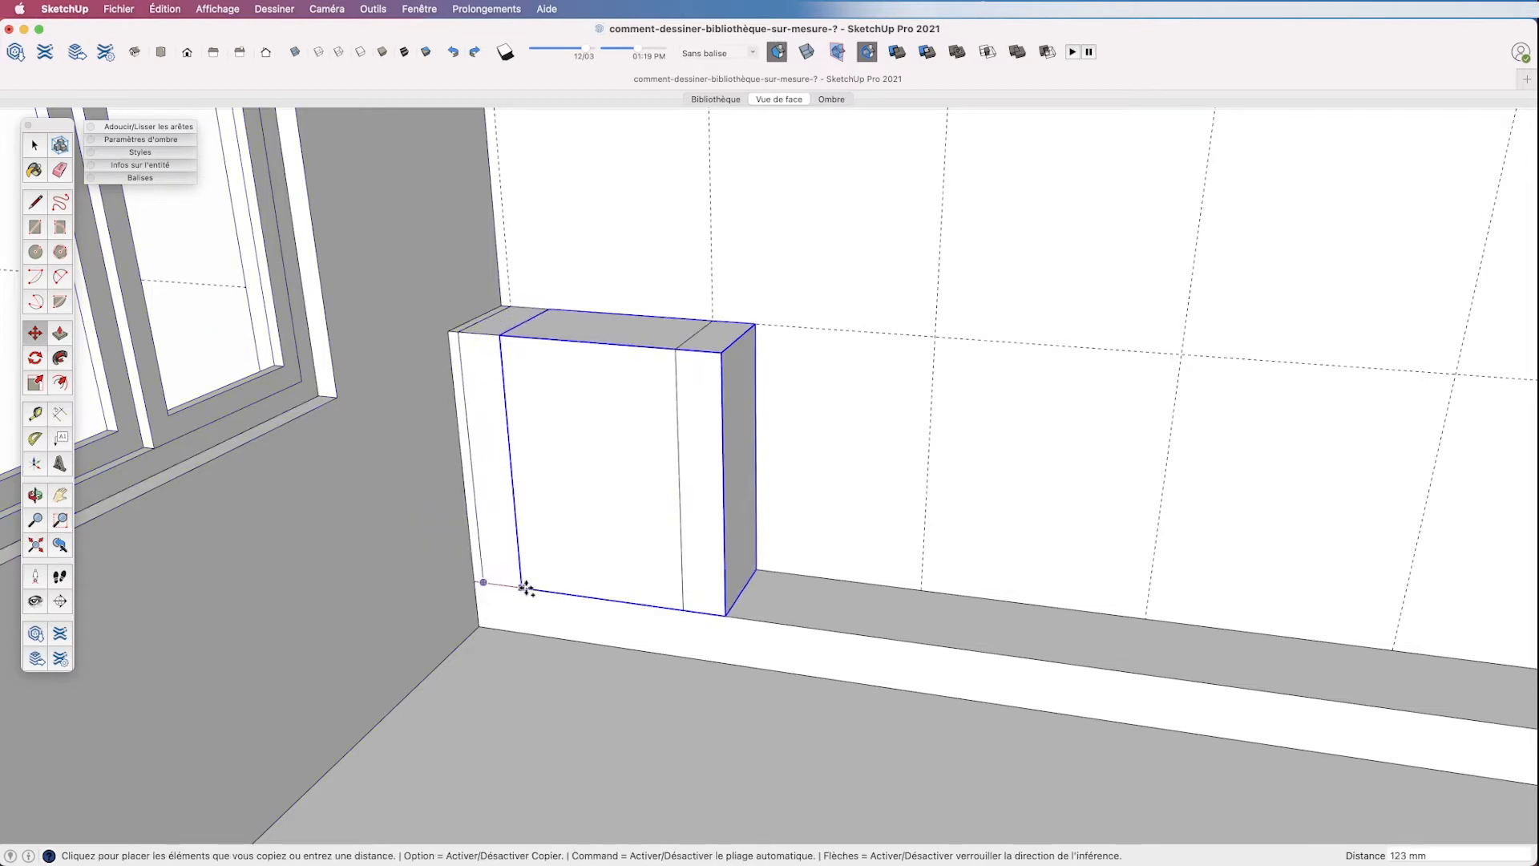
left_click(683, 611)
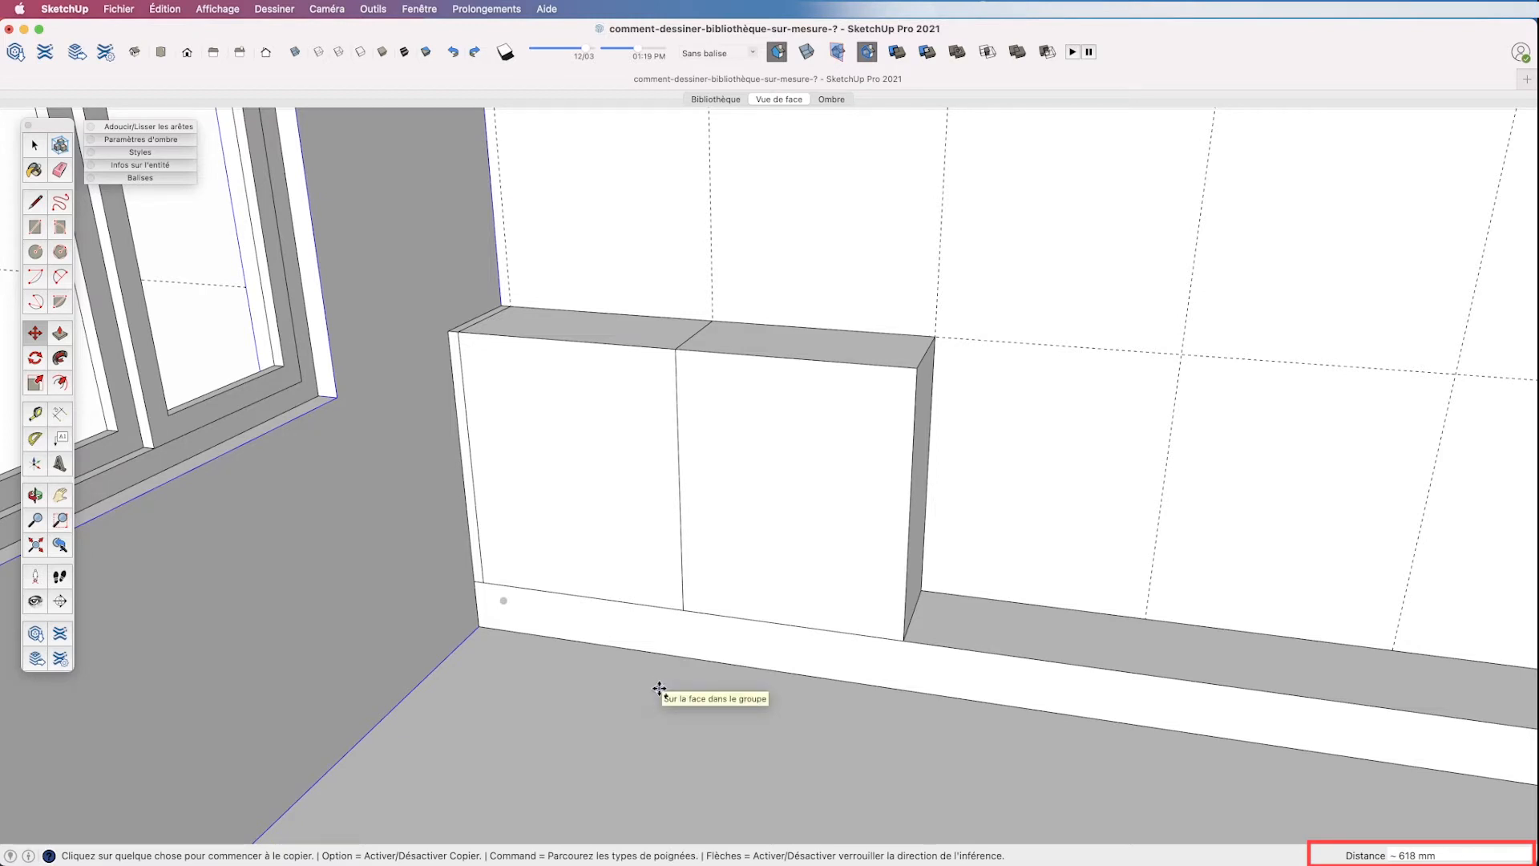
type("*7")
key("Return")
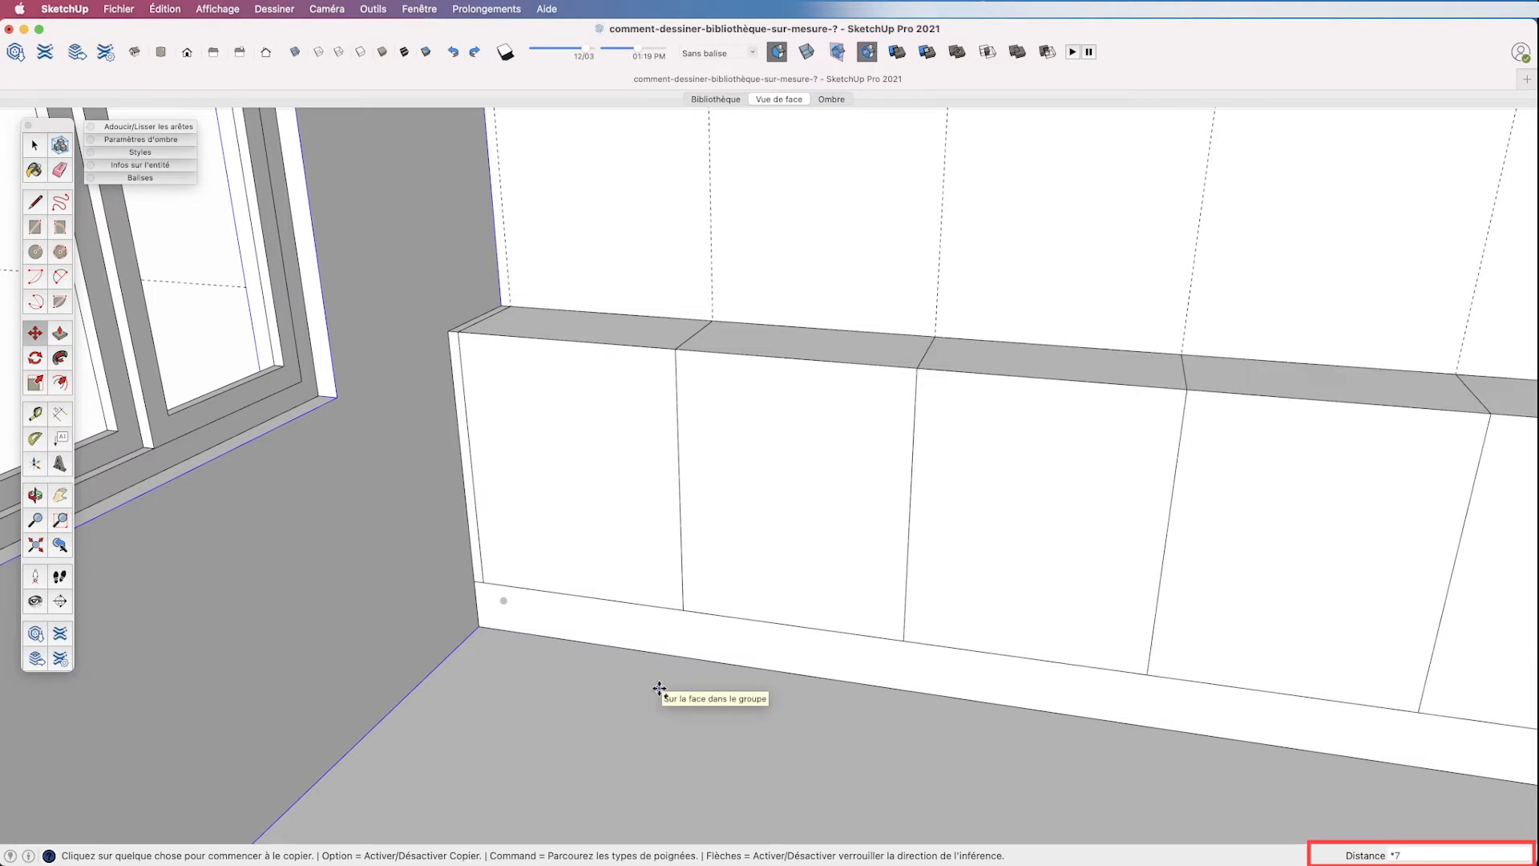
- With the whole room in front view, create a new empty group and open it for editing
left_click(767, 102)
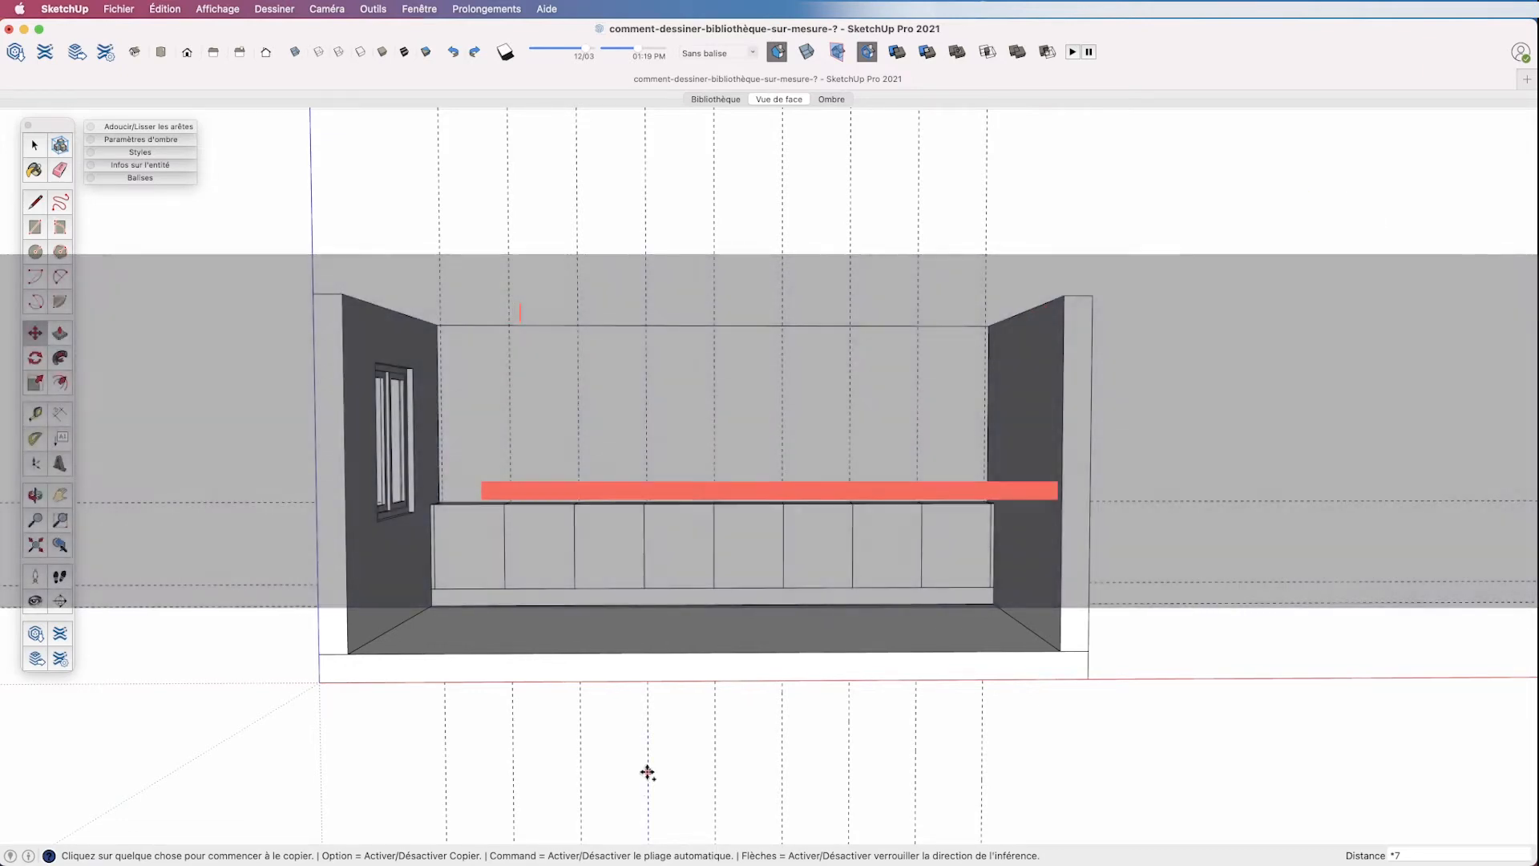
right_click(643, 768)
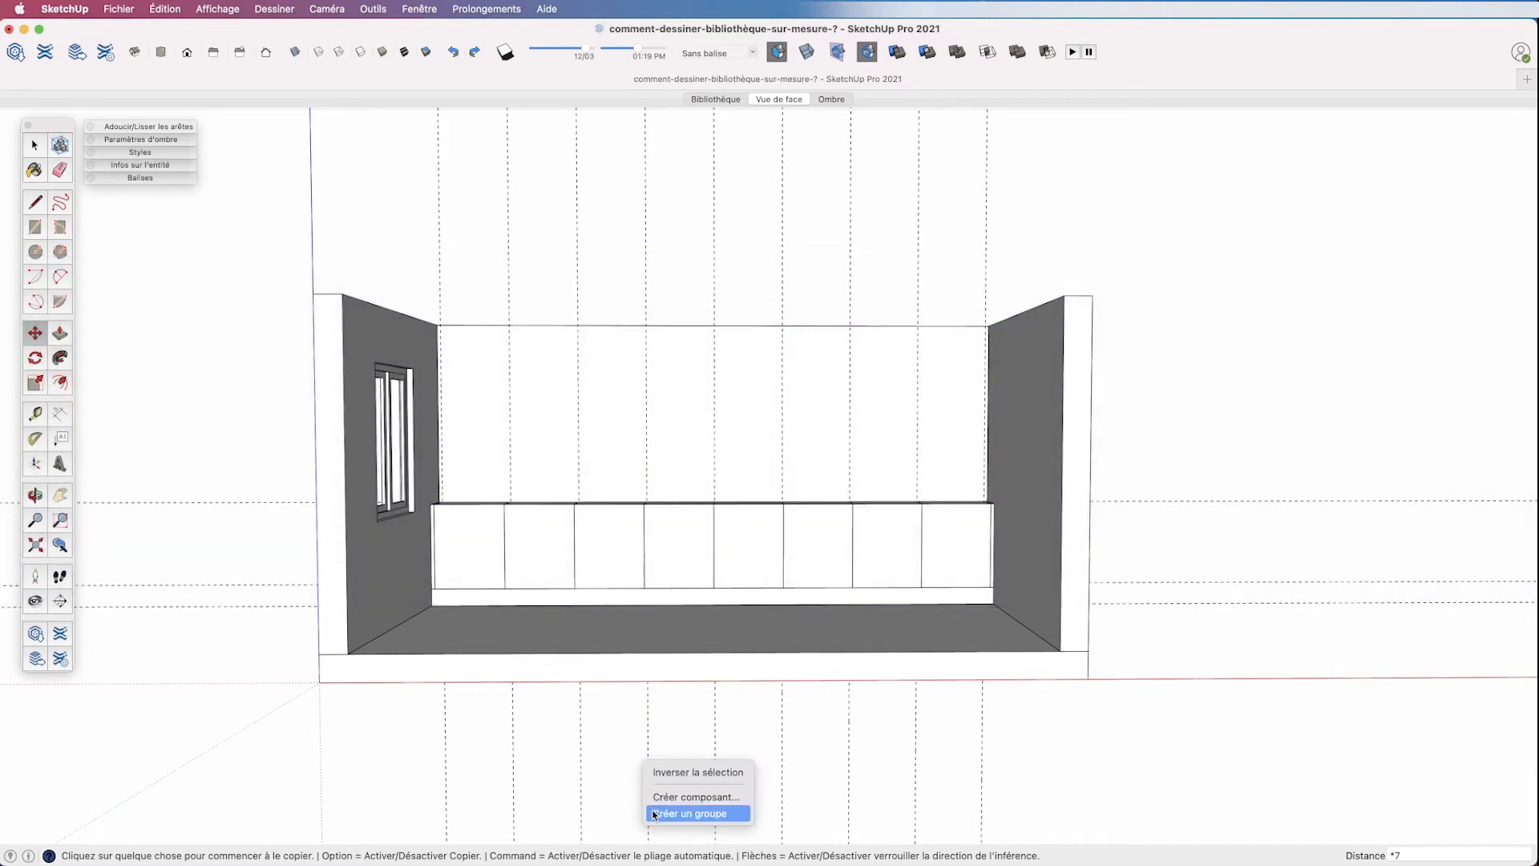
left_click(690, 814)
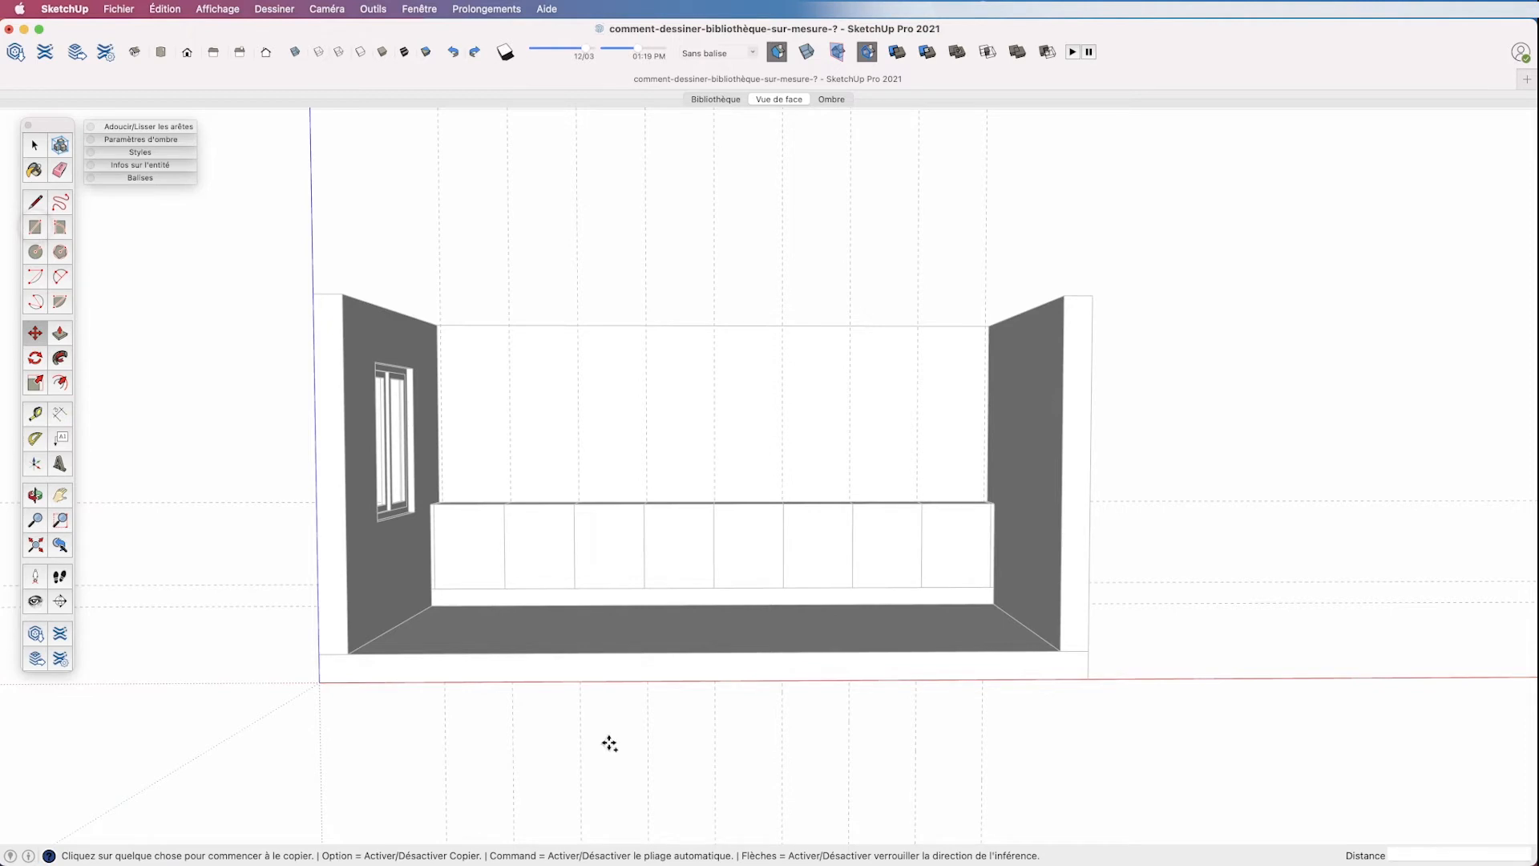
- Draw a rectangle over the top of the cabinet row, from its rear corner to the diagonally opposite front corner
left_click(35, 226)
middle_click_drag(180, 317, 478, 577)
left_click(439, 488)
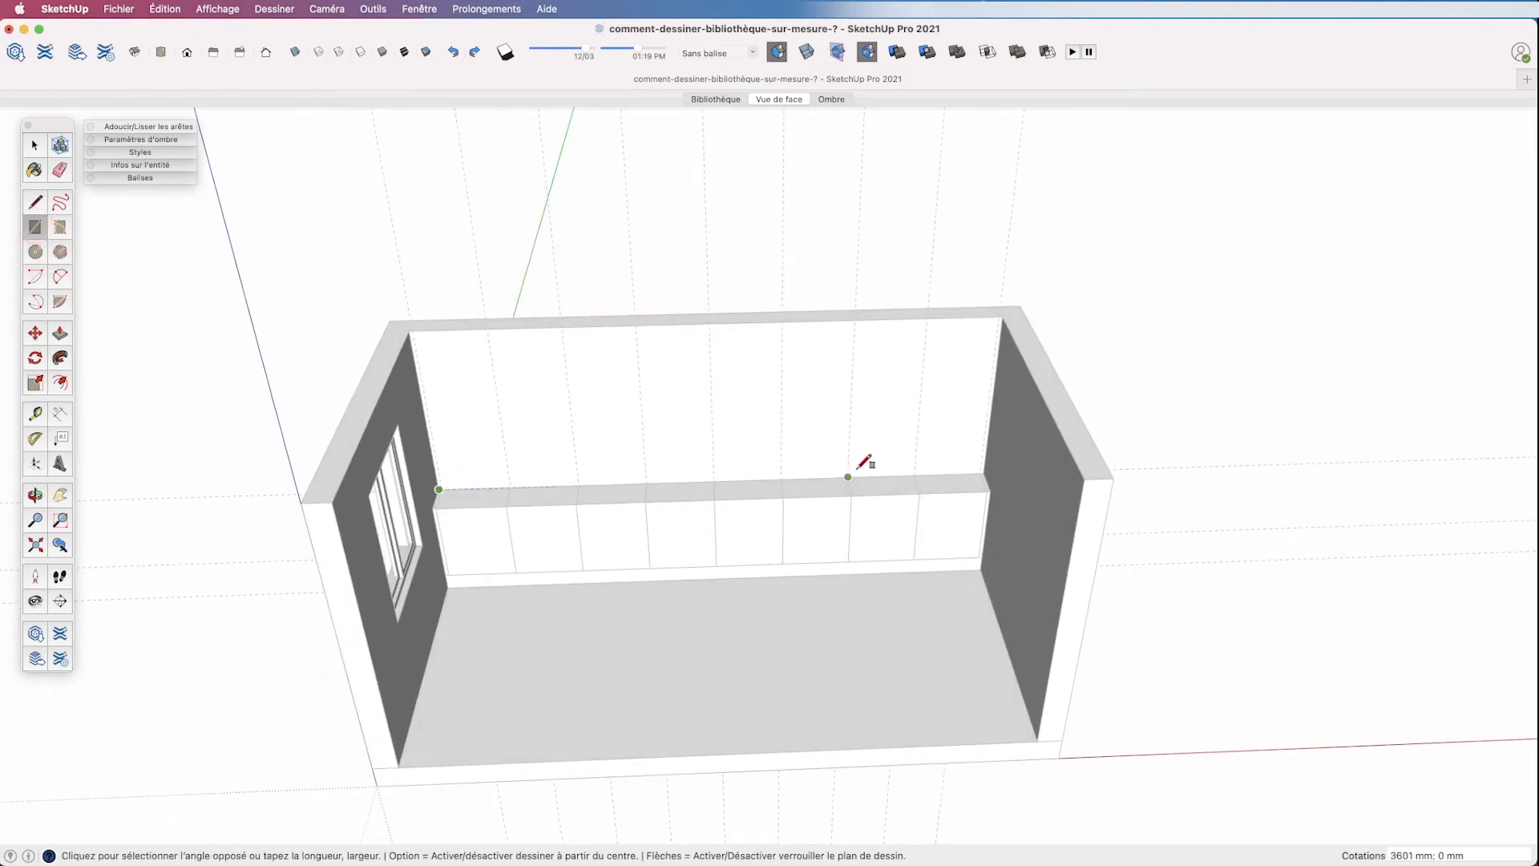
left_click(998, 489)
key("space")
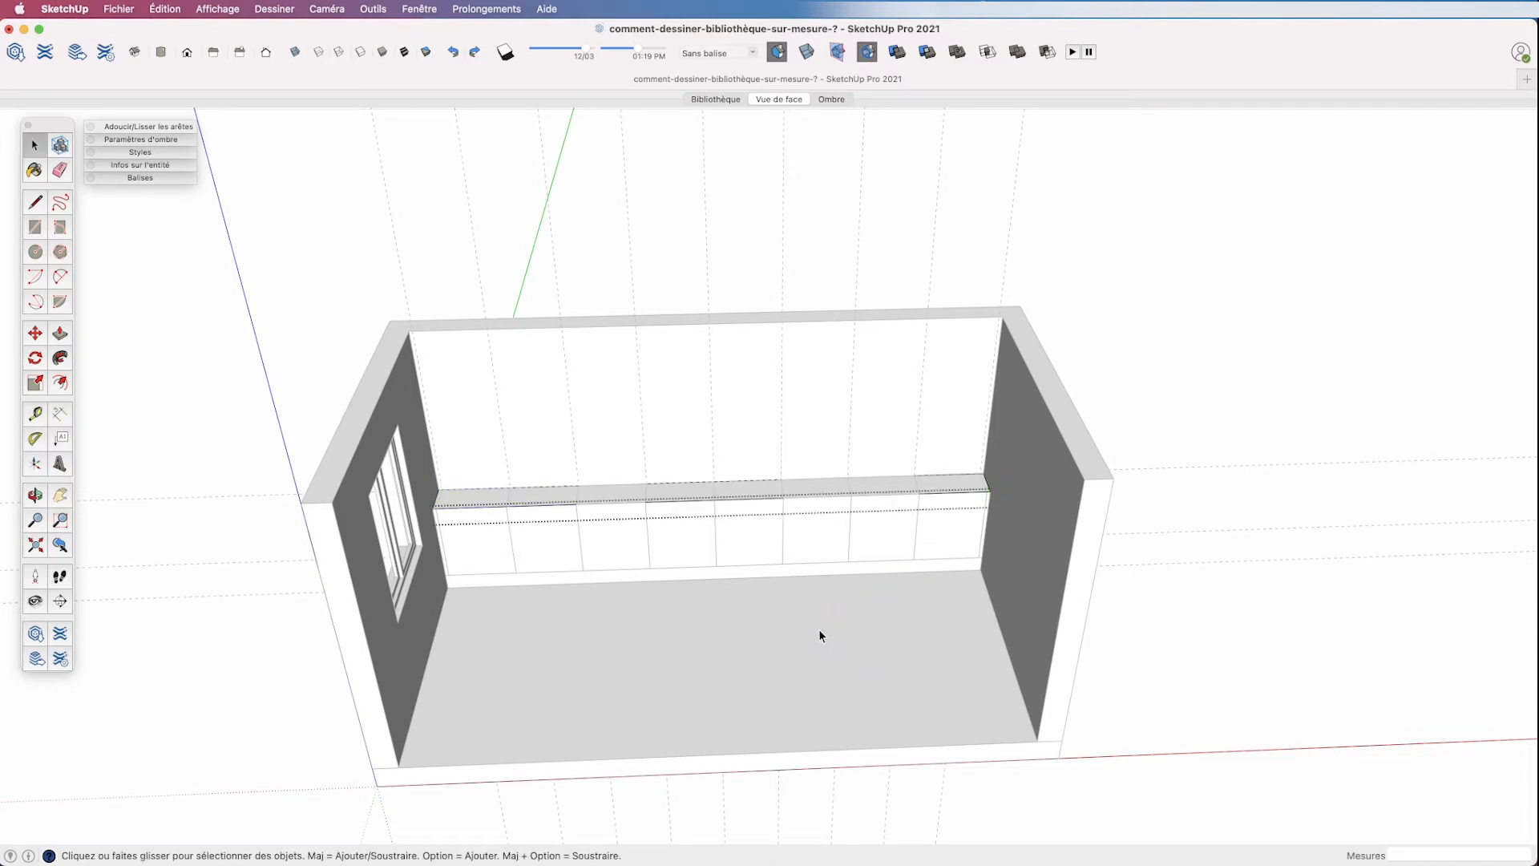
- Extrude the rectangle 1600 mm up to the top of the room walls and return to the front view
left_click(59, 333)
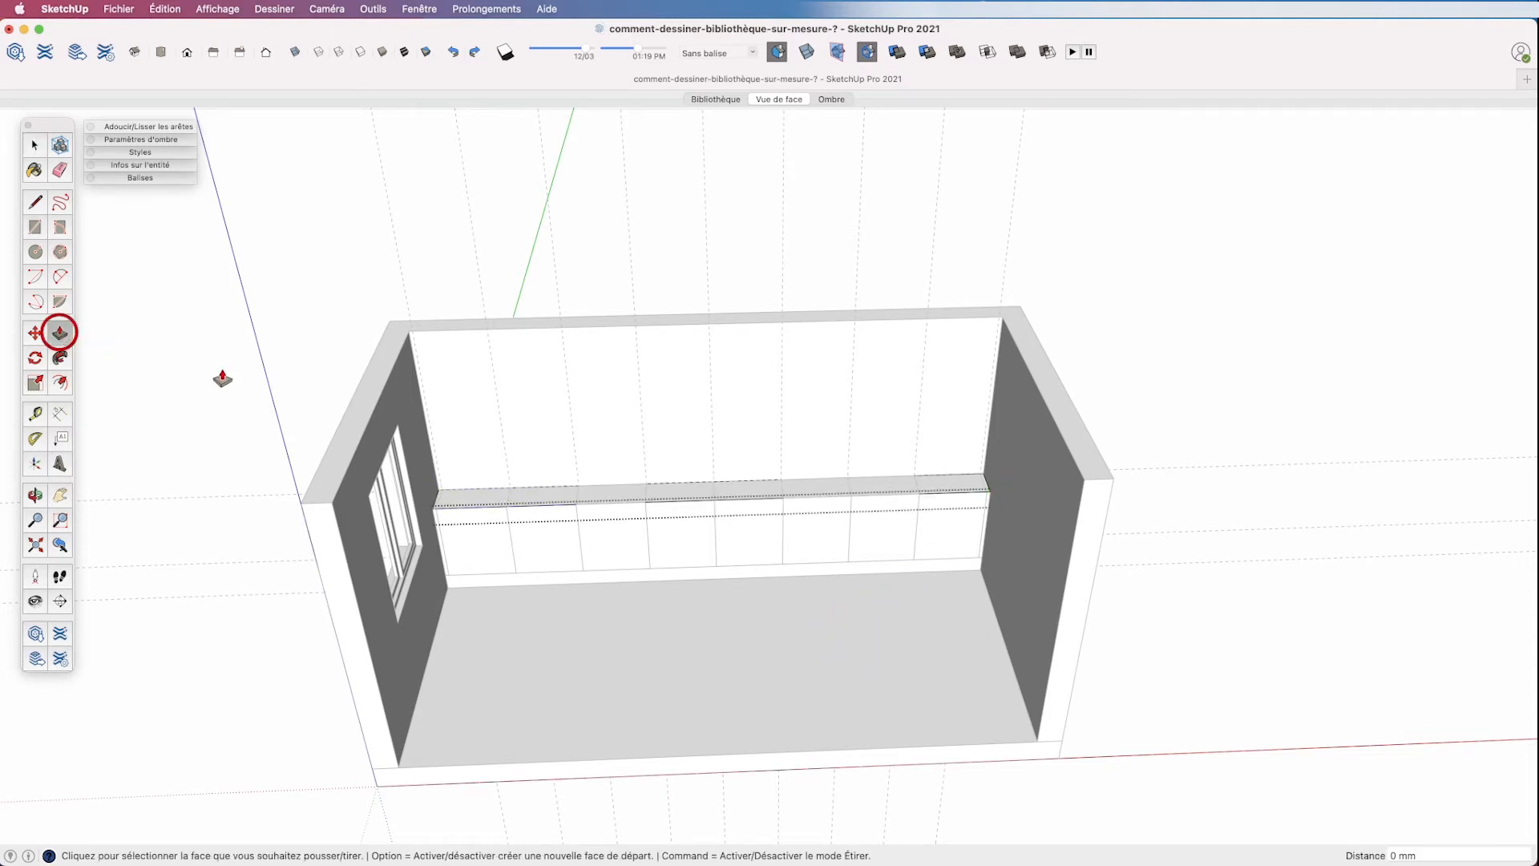
left_click(538, 499)
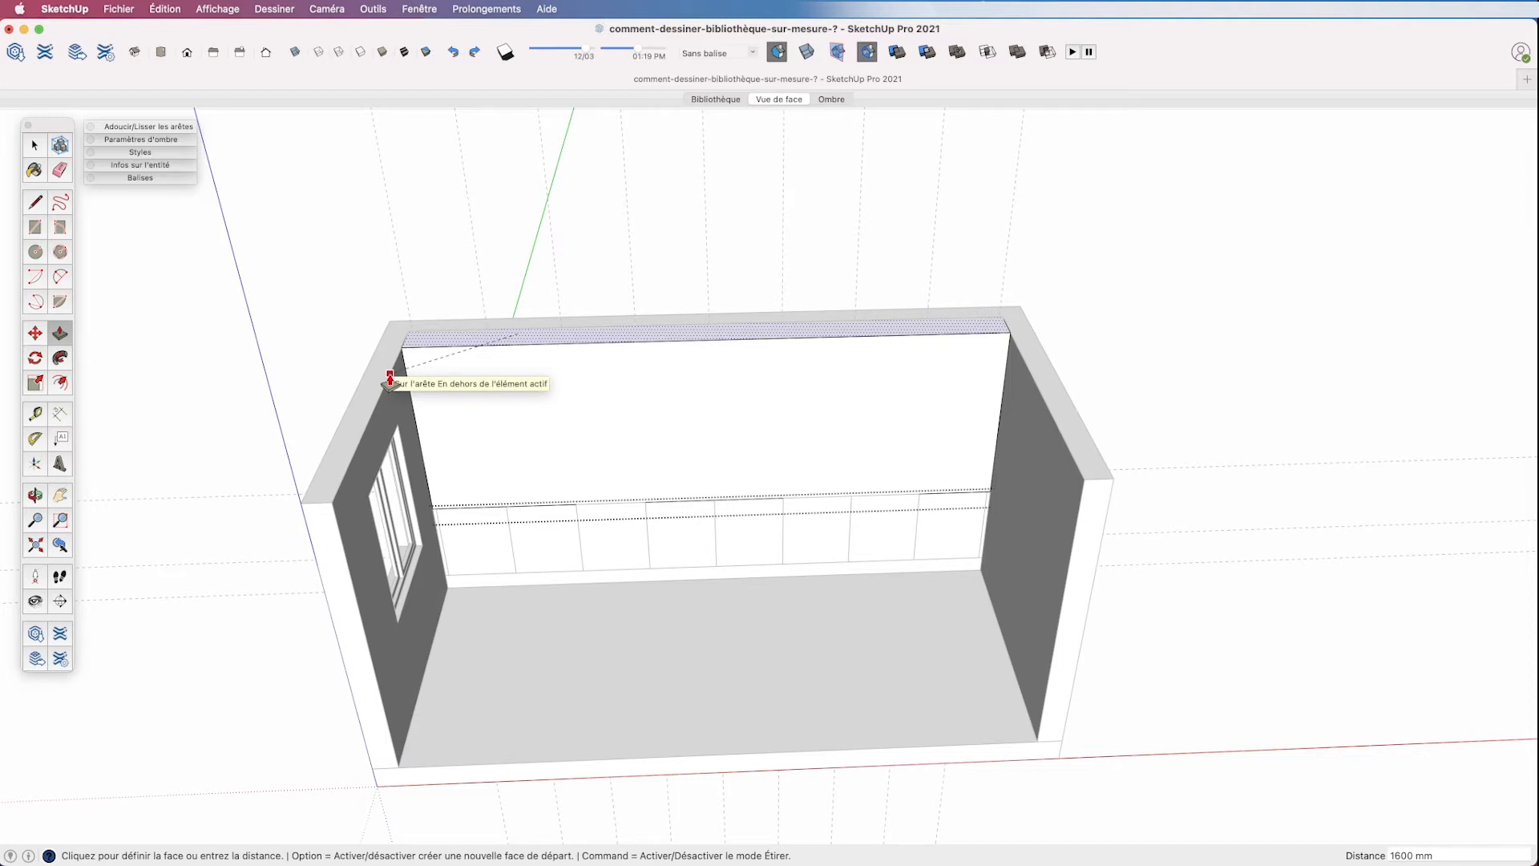
left_click(391, 379)
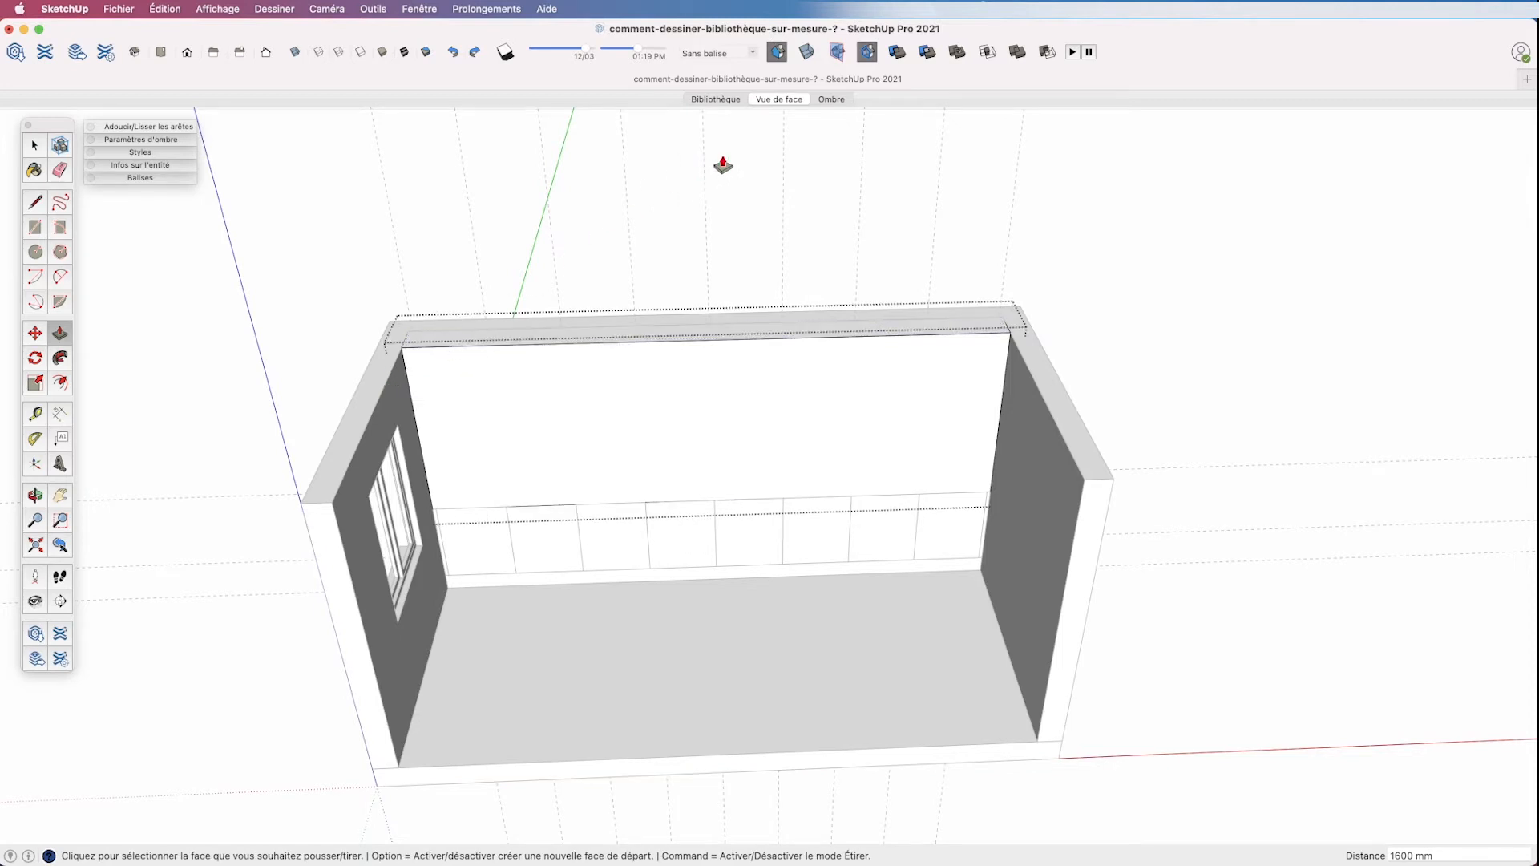
left_click(767, 104)
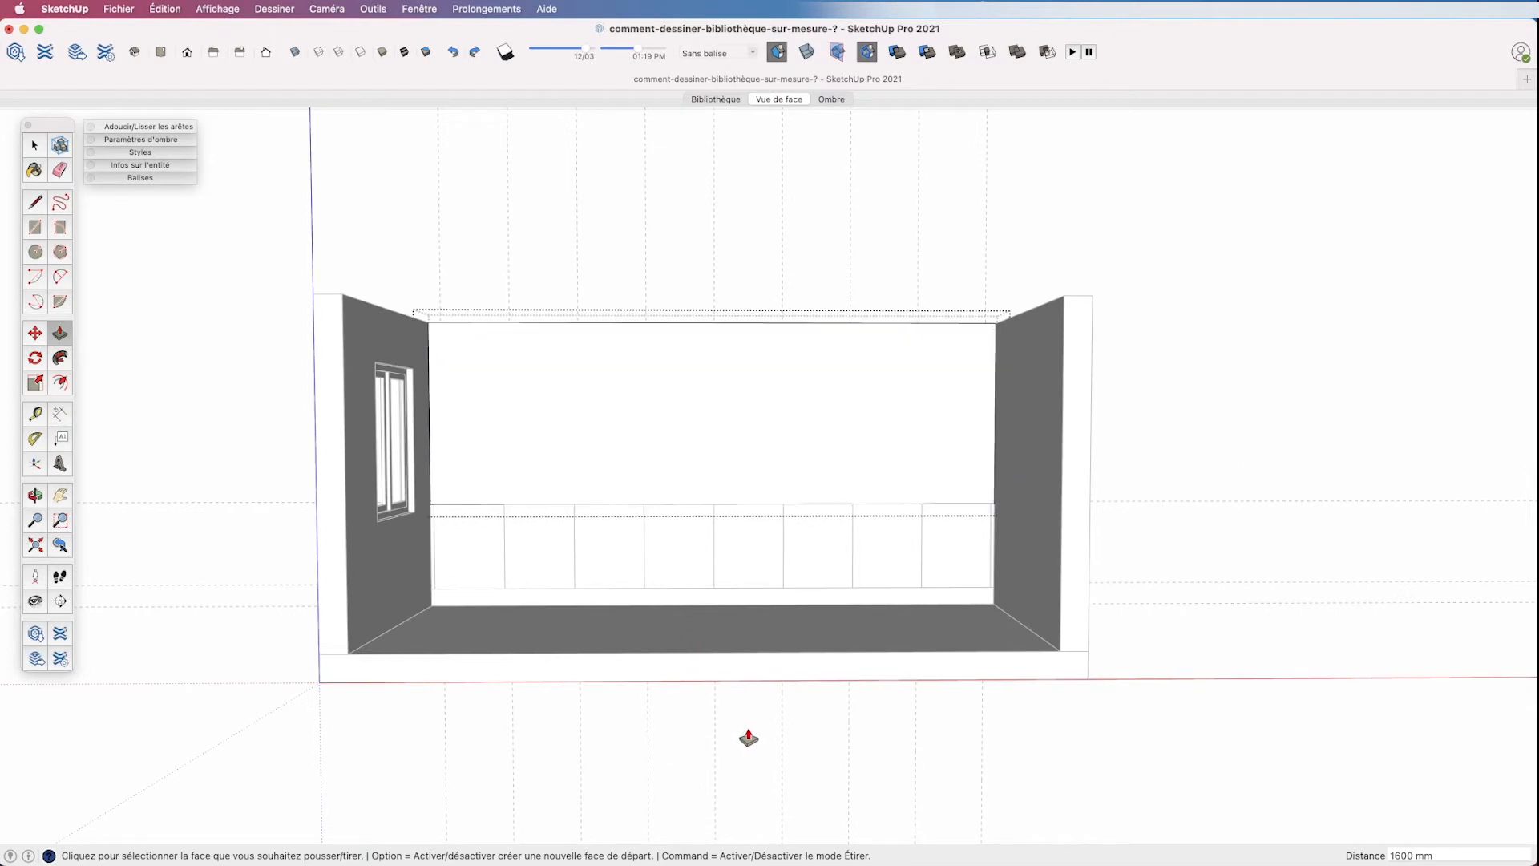
- Exit the upper block's group and delete all guides from the model
key("space")
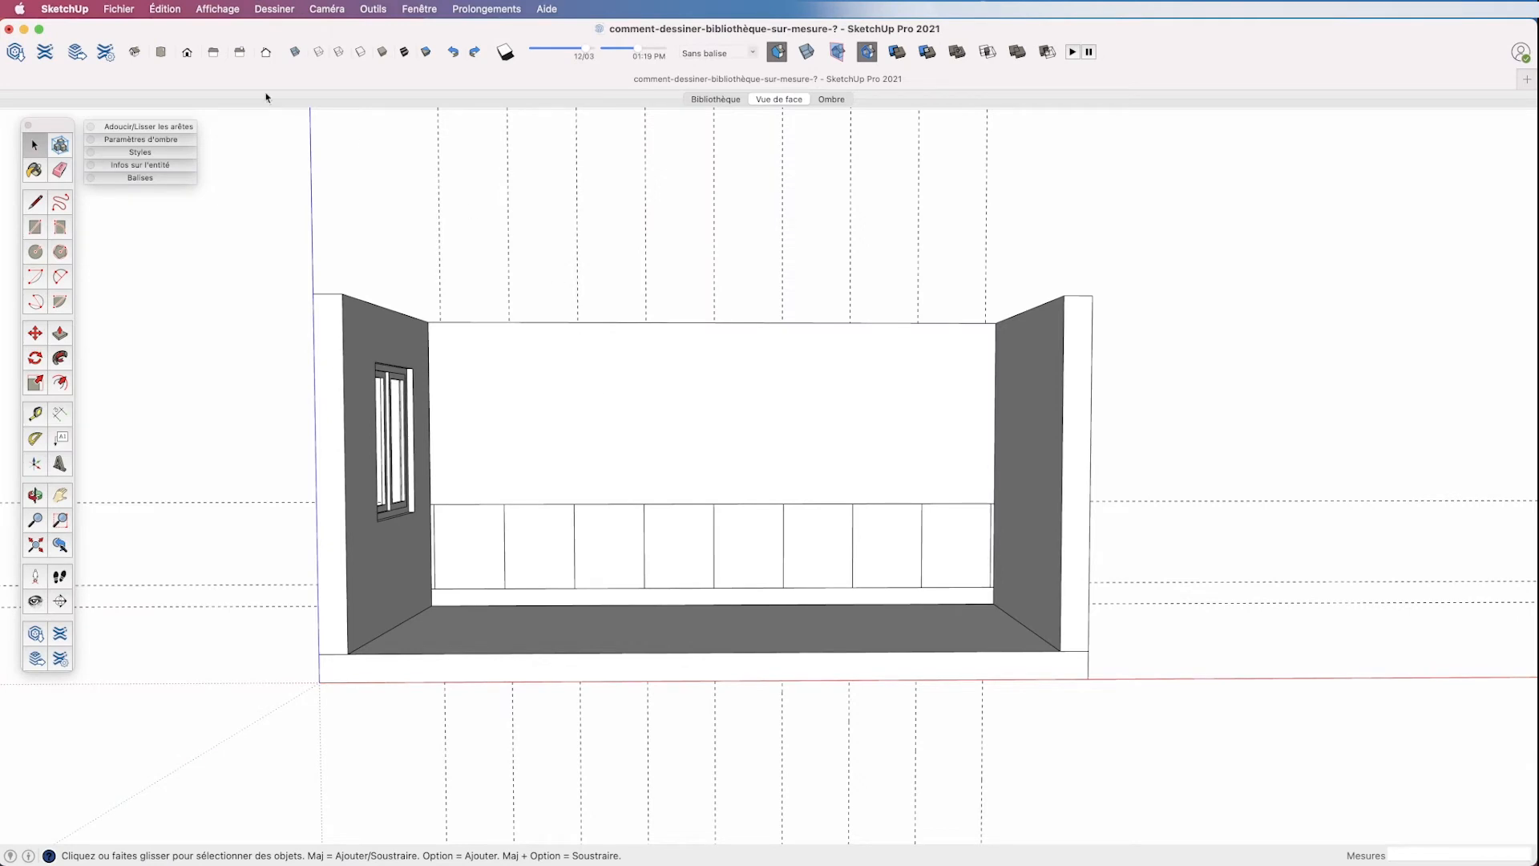
left_click(161, 10)
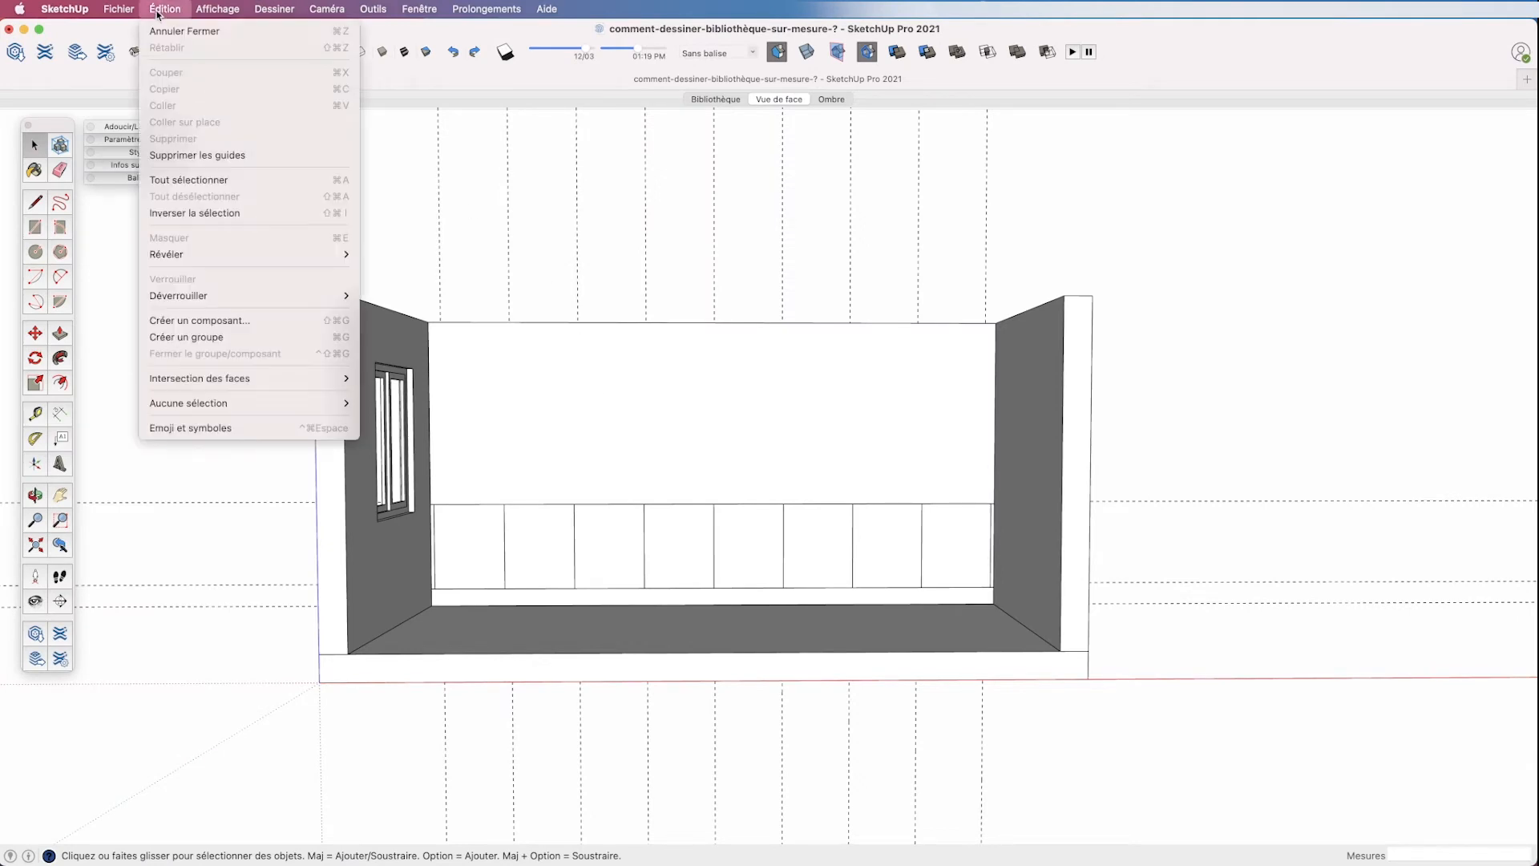
left_click(197, 155)
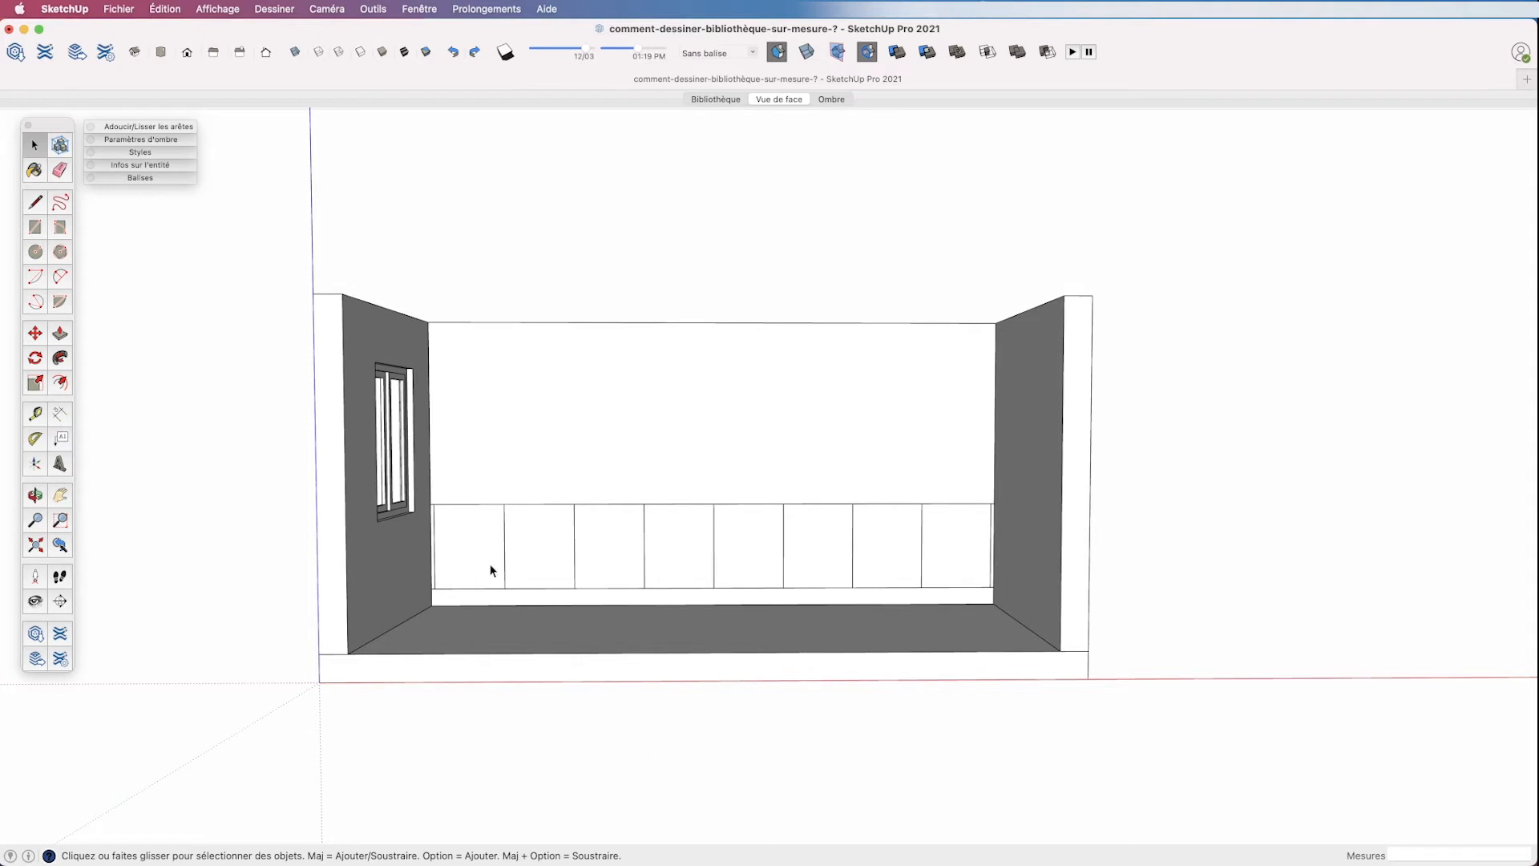
- Open the first lower cabinet component for editing and offset its front face 20 mm inward
double_click(468, 543)
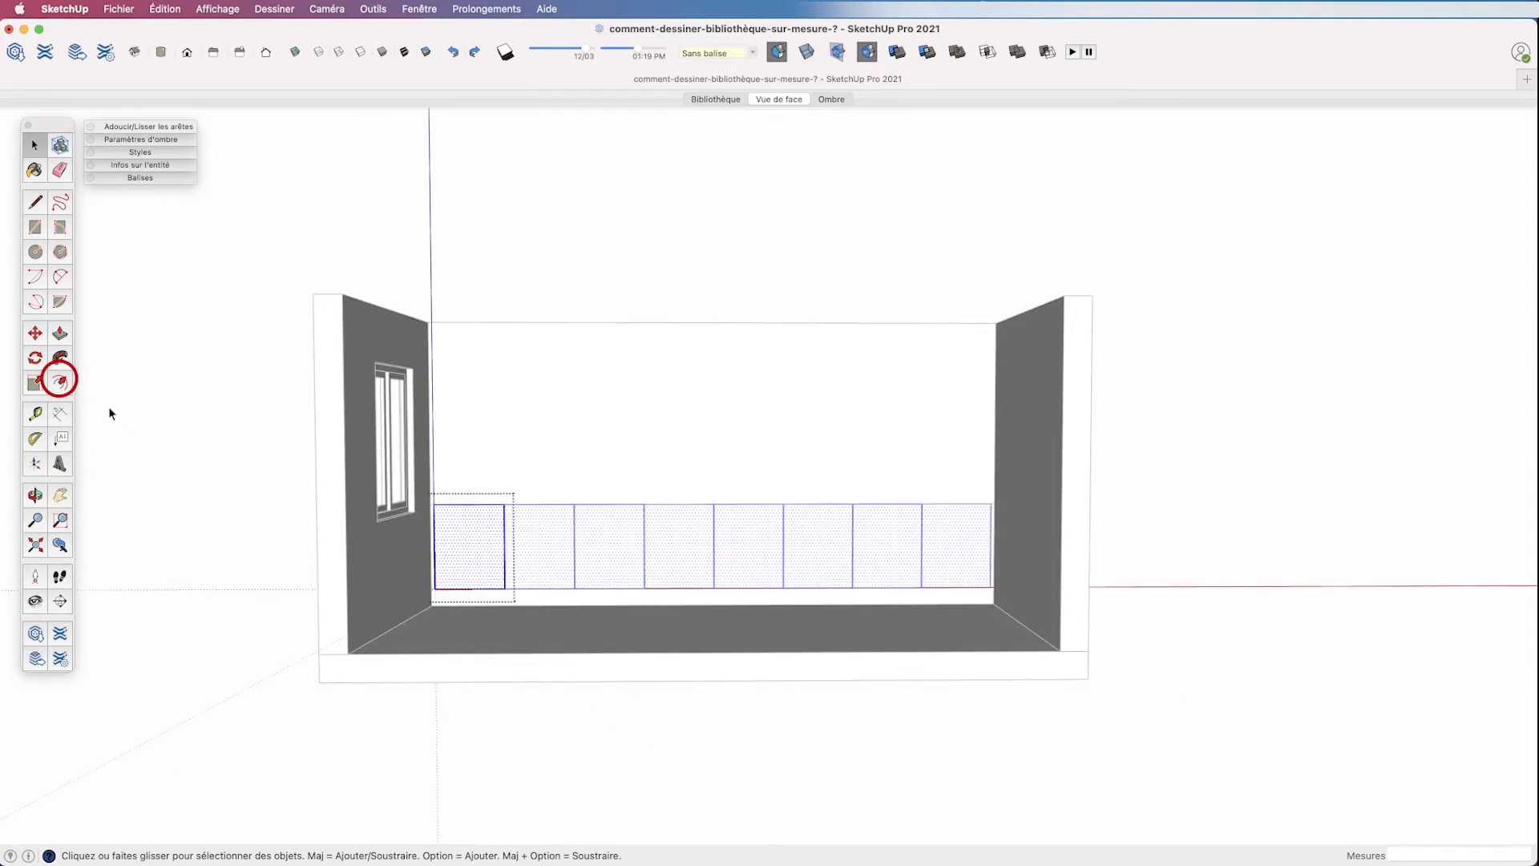
left_click(59, 383)
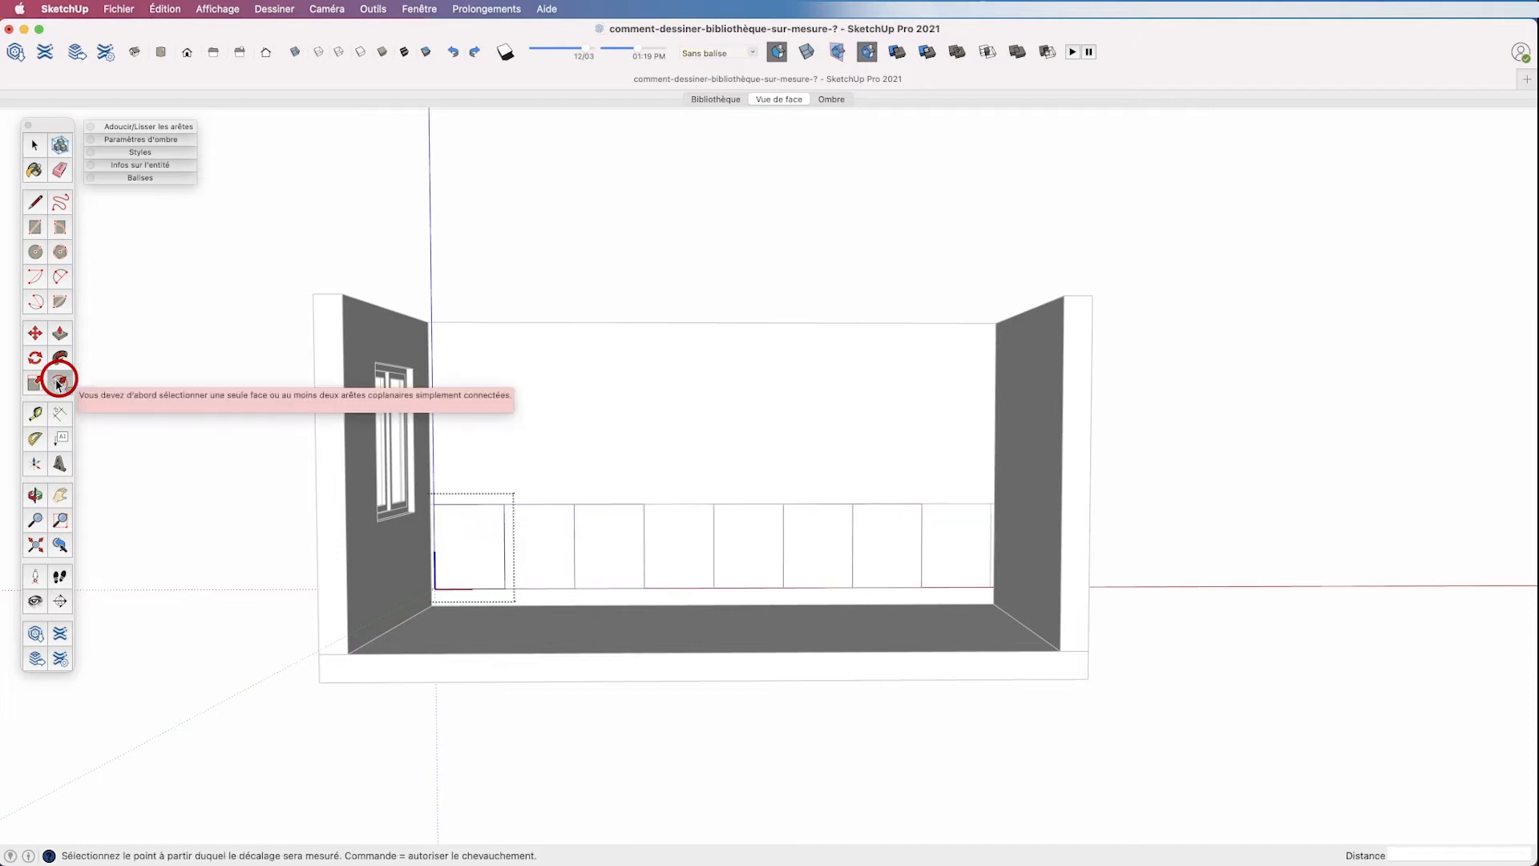
left_click(477, 527)
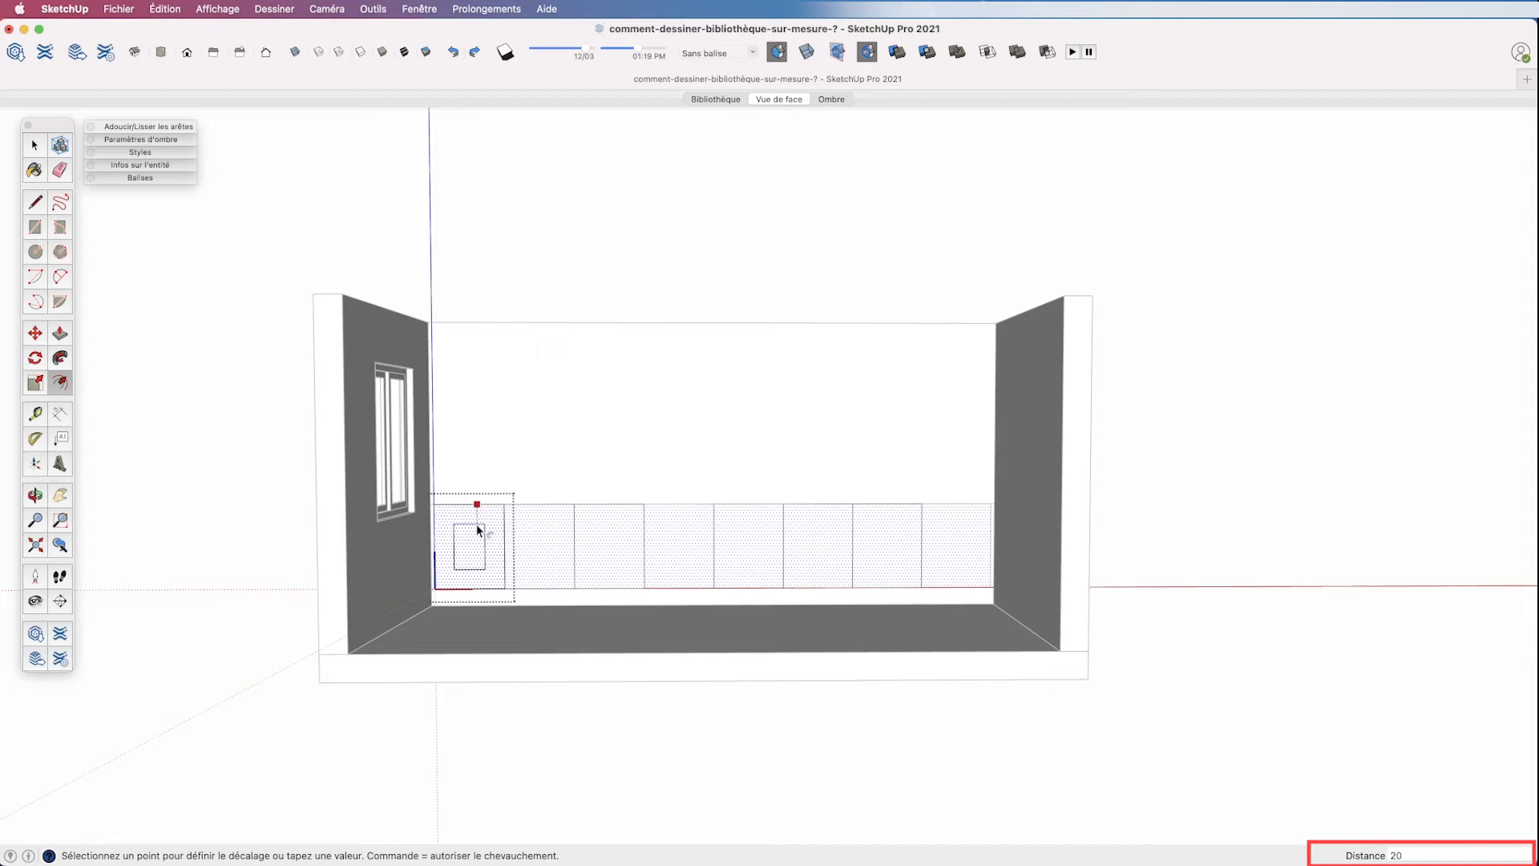
key("Return")
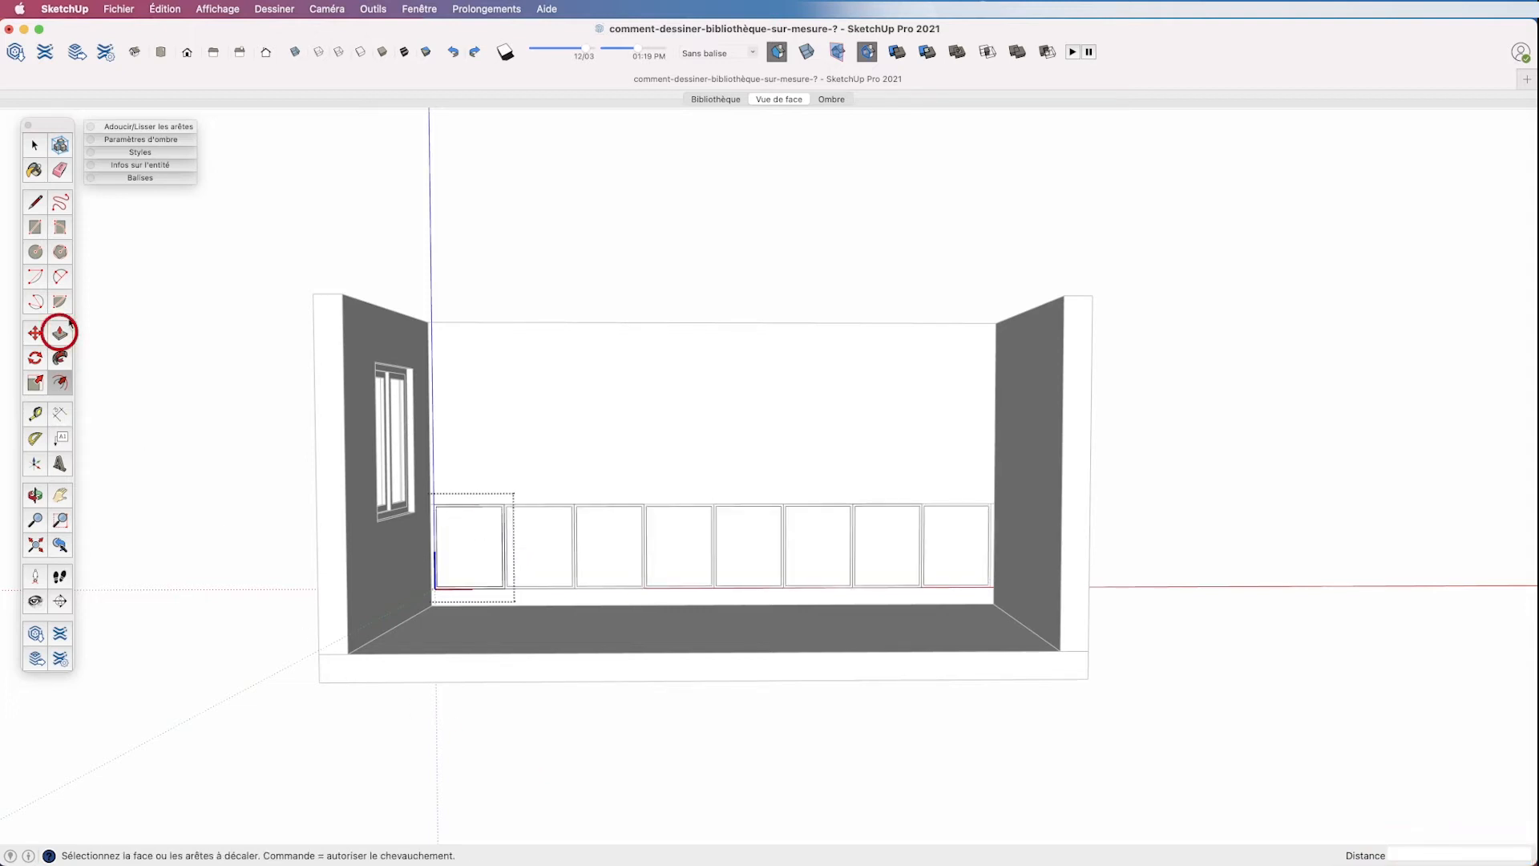
- Push the cabinet's inner front face 300 mm back to hollow out the box
middle_click_drag(479, 465, 420, 660)
key("p")
scroll(481, 521, "up", 5)
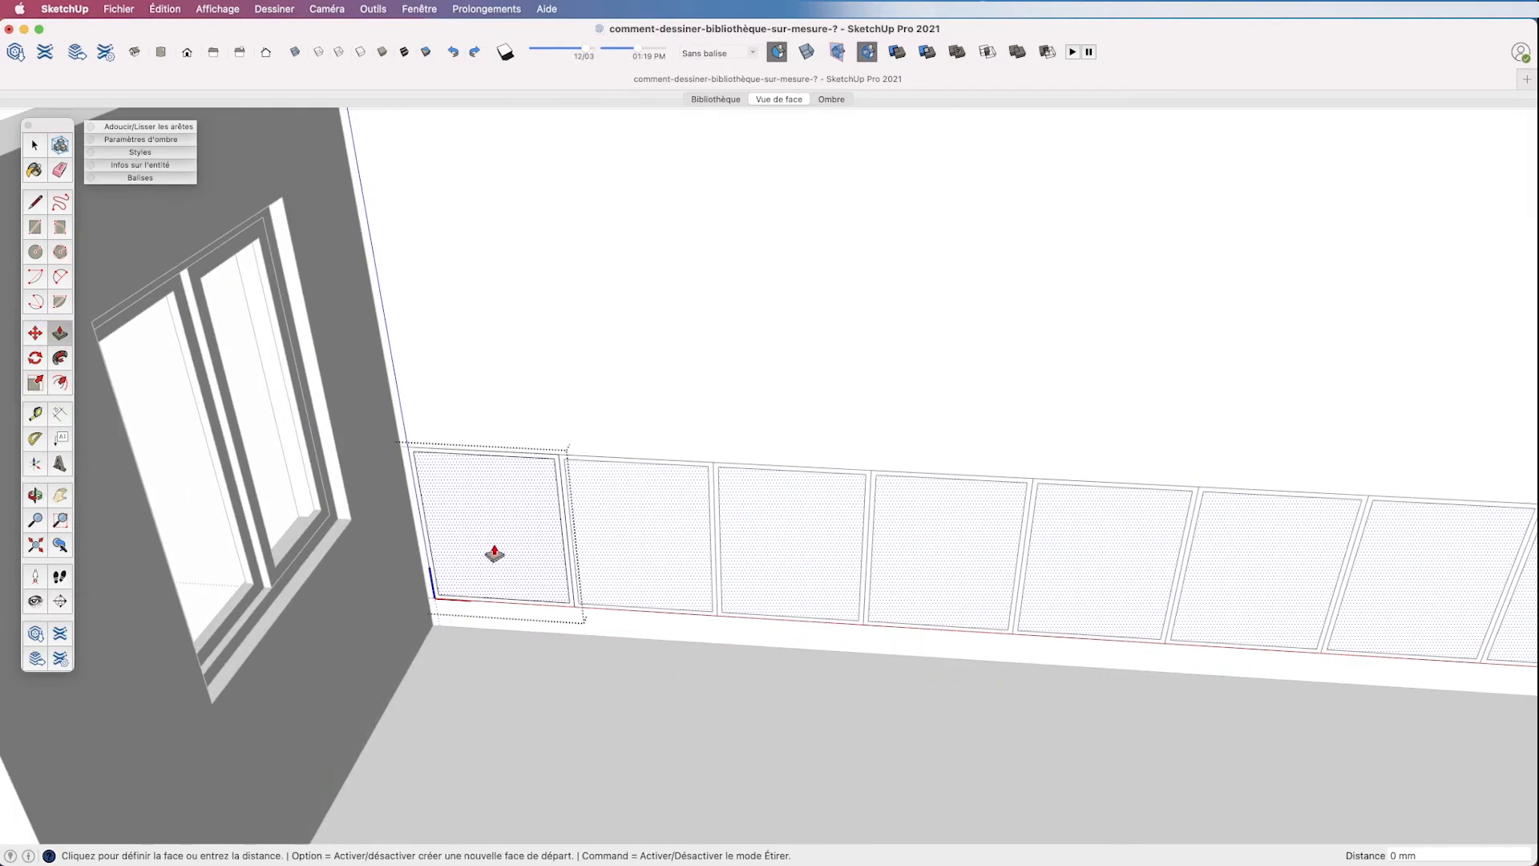
type("300")
key("Return")
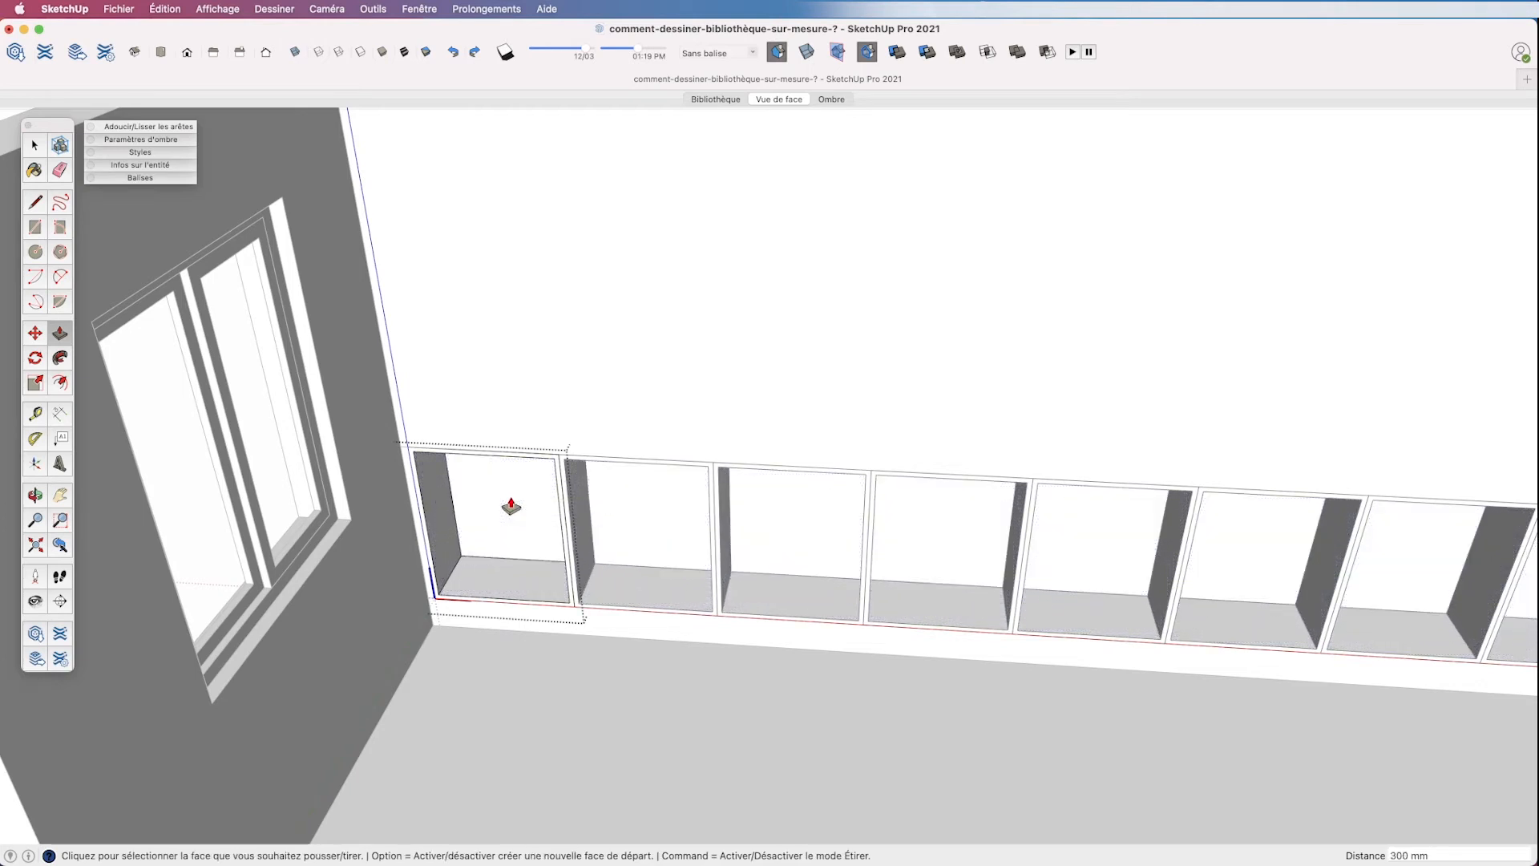
- Push the cabinet's front frame back 20 mm
middle_click_drag(481, 663, 361, 502)
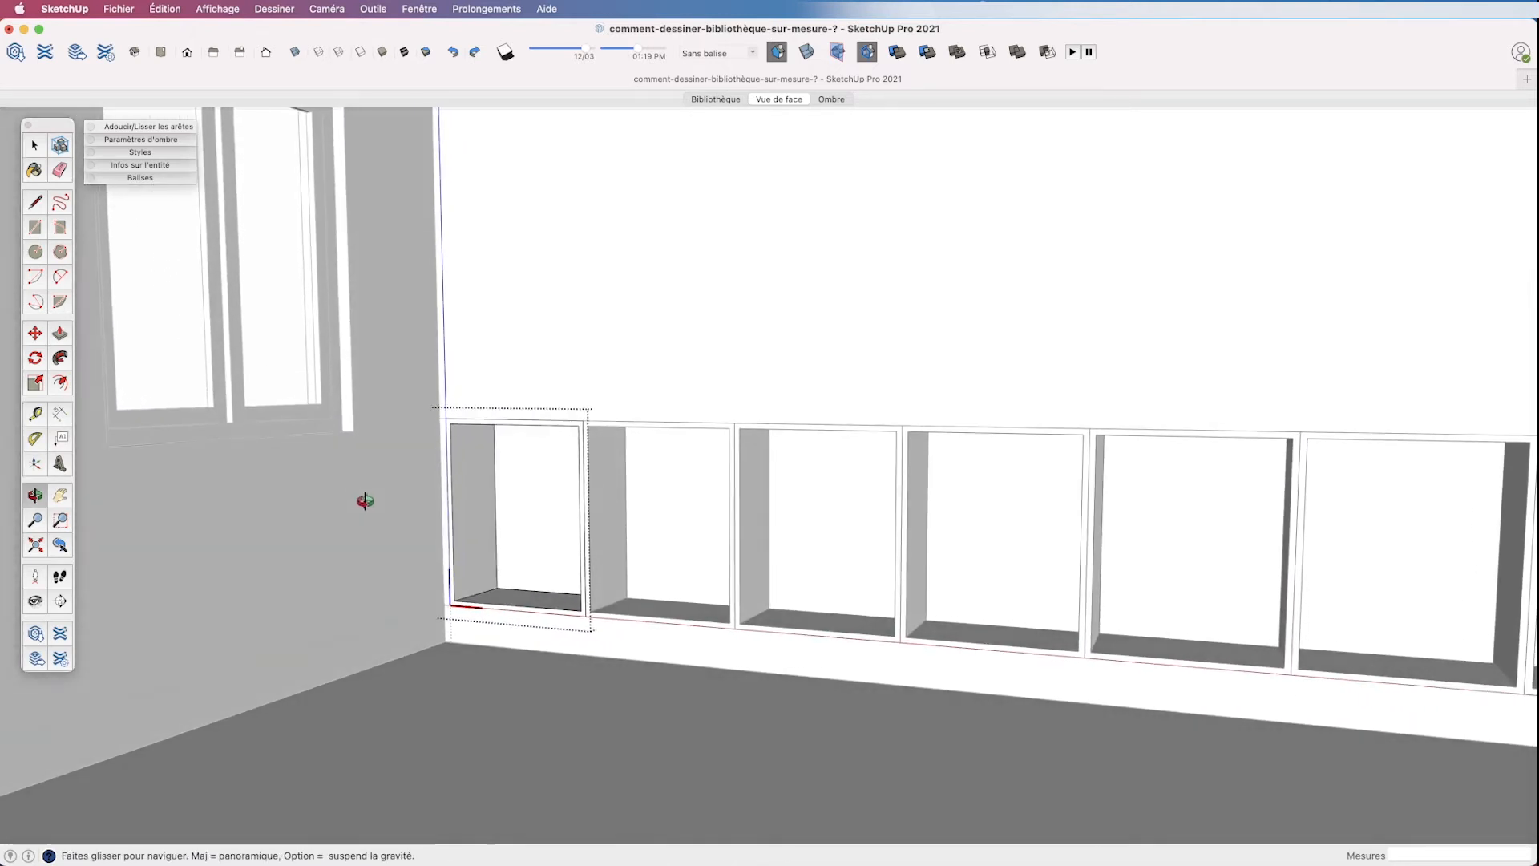
scroll(437, 434, "up", 5)
left_click_drag(447, 431, 450, 433)
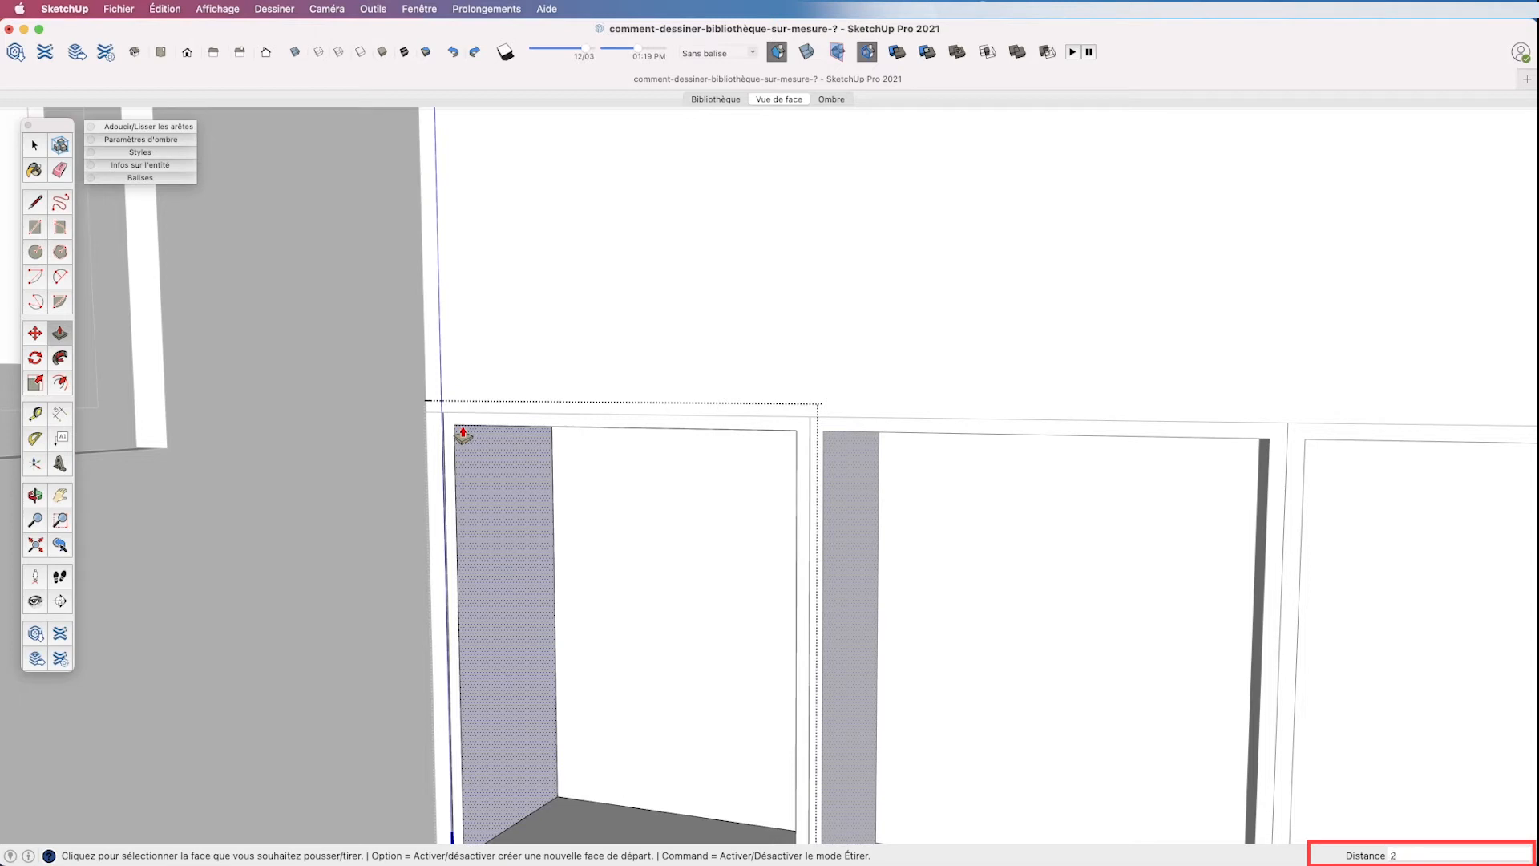
type("20")
key("Return")
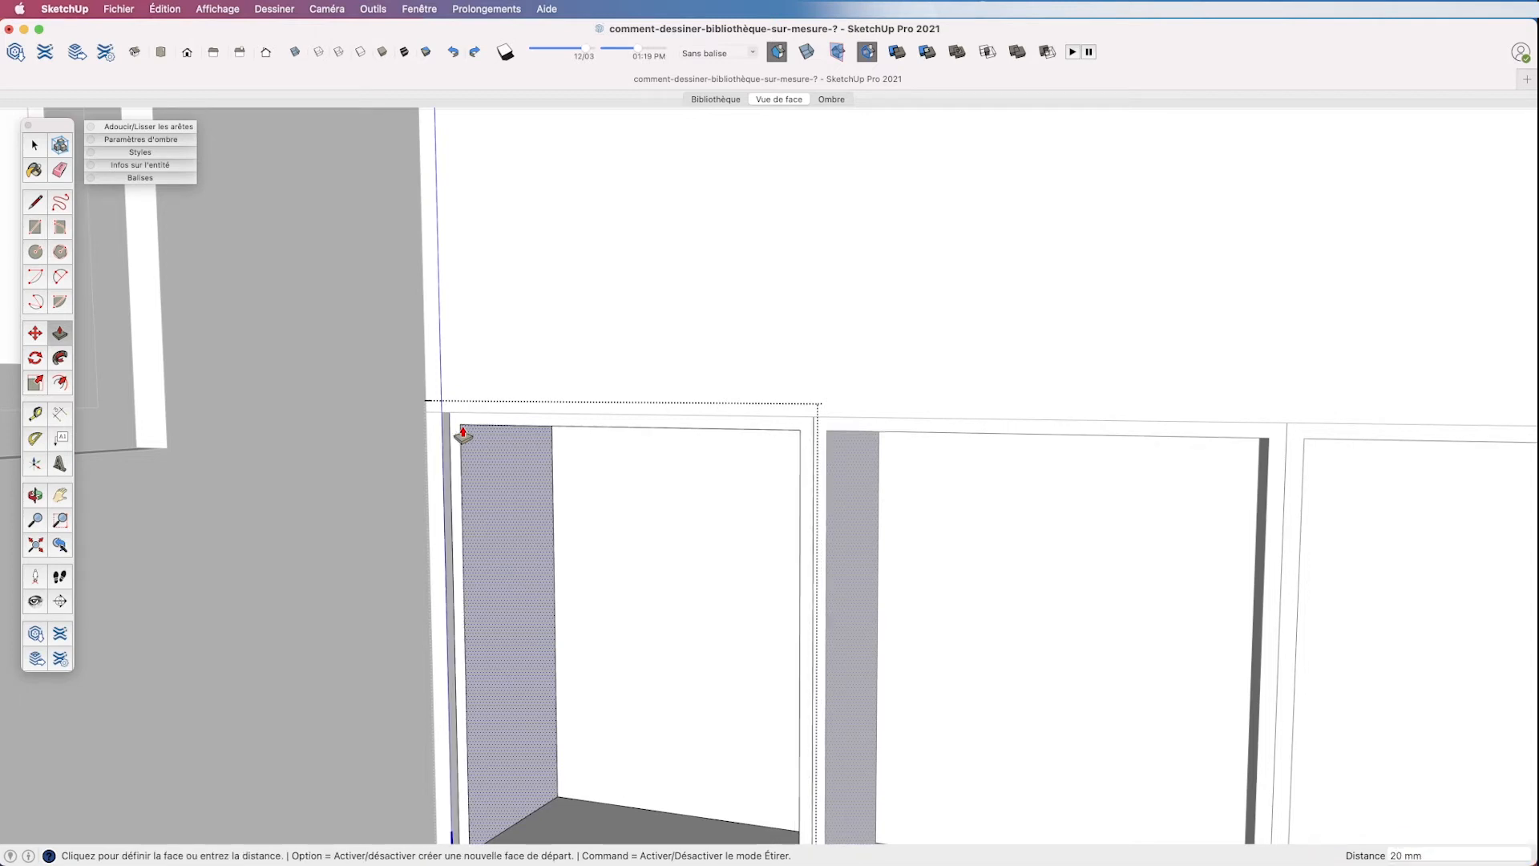
- Create a new group inside the component and draw a 578 x 280 mm rectangle on the cabinet's inner bottom
scroll(464, 434, "down", 4)
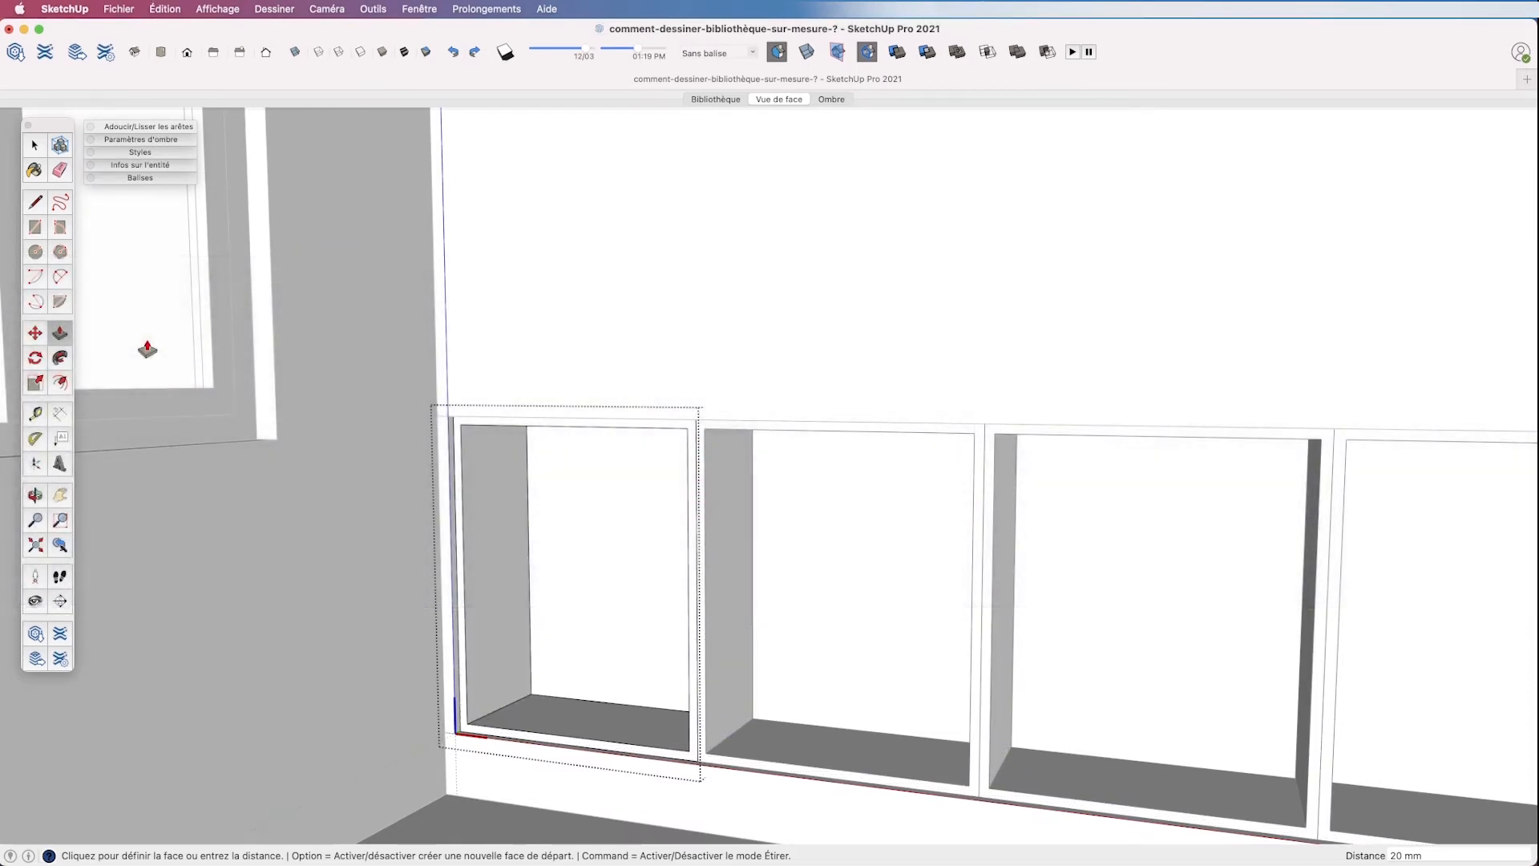
right_click(148, 345)
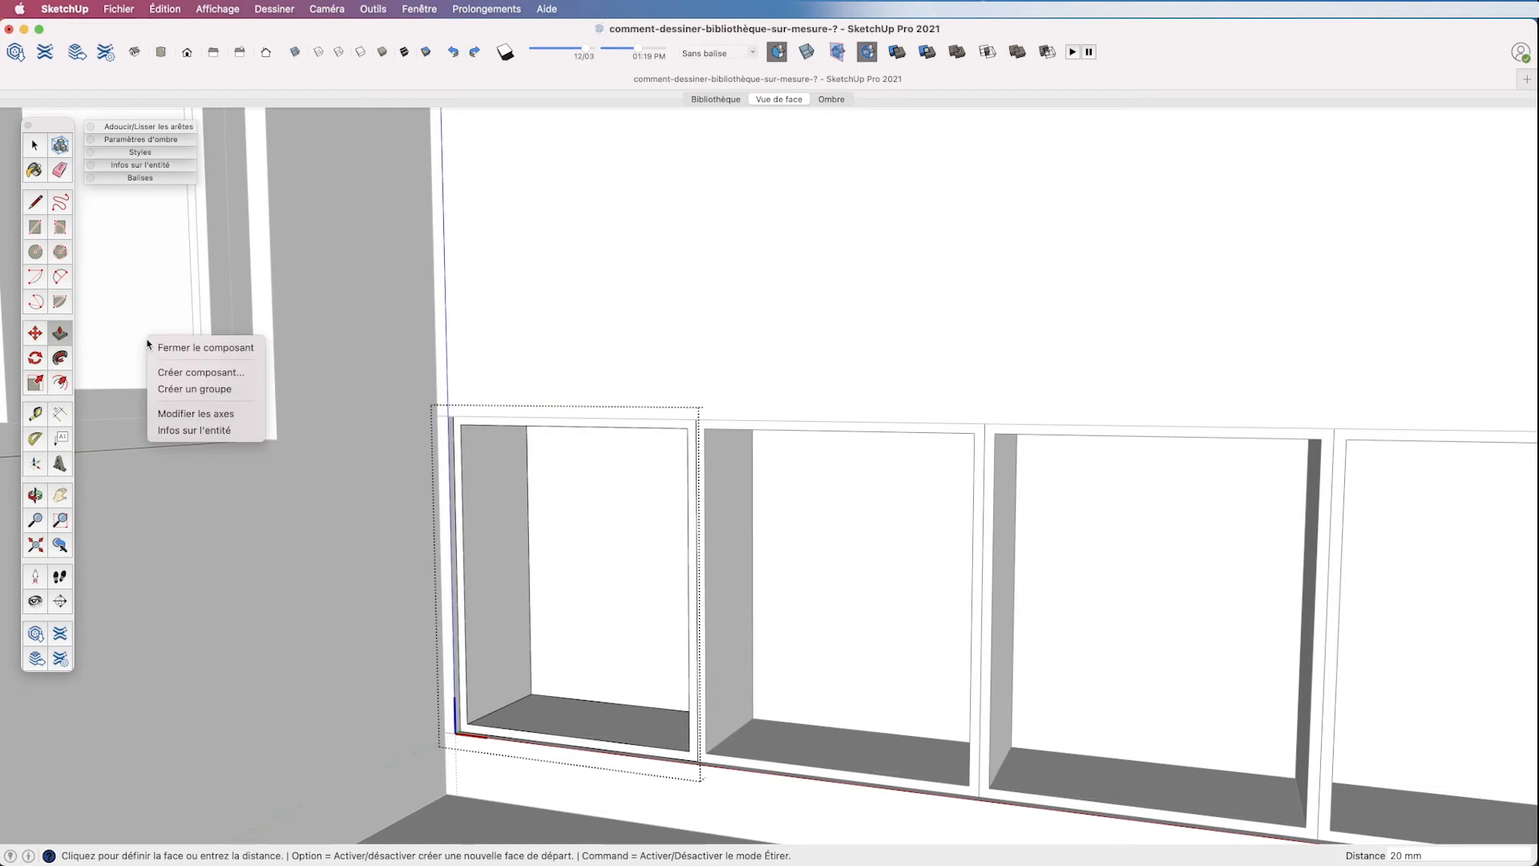
left_click(181, 390)
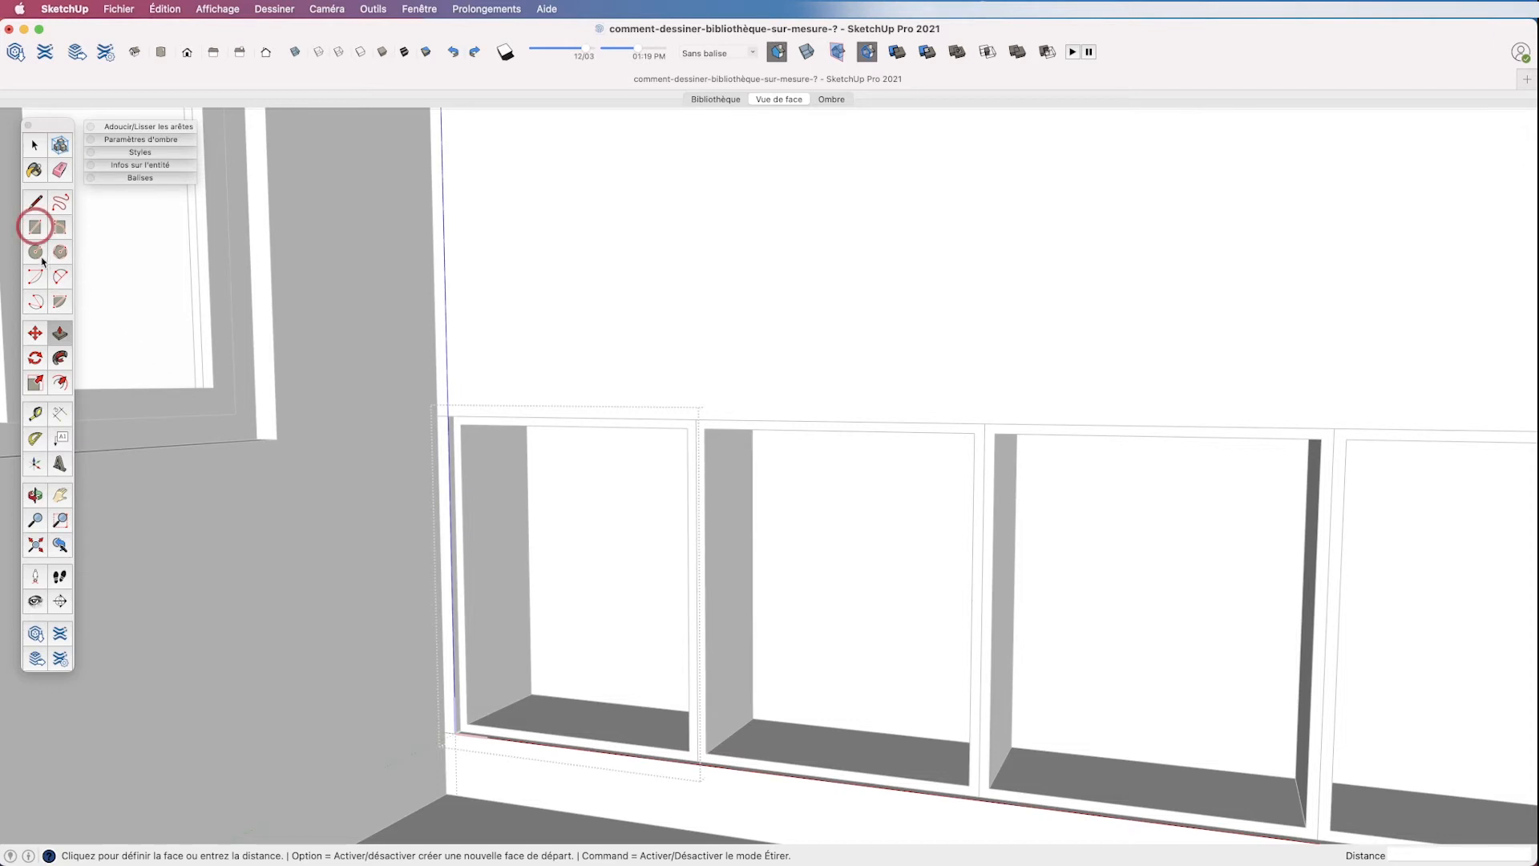
key("r")
middle_click_drag(593, 673, 543, 697)
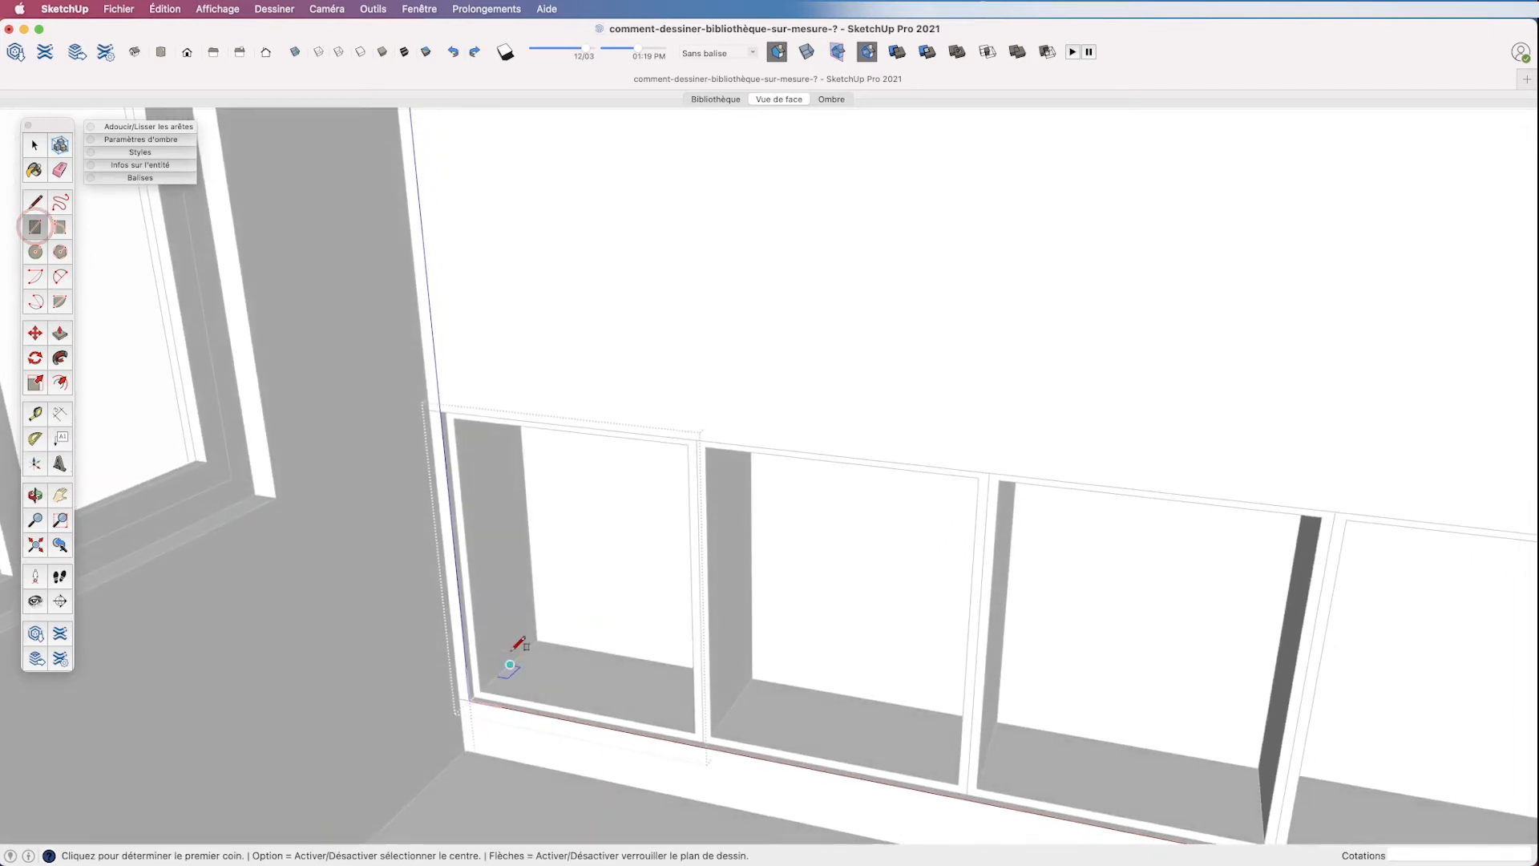
left_click(467, 687)
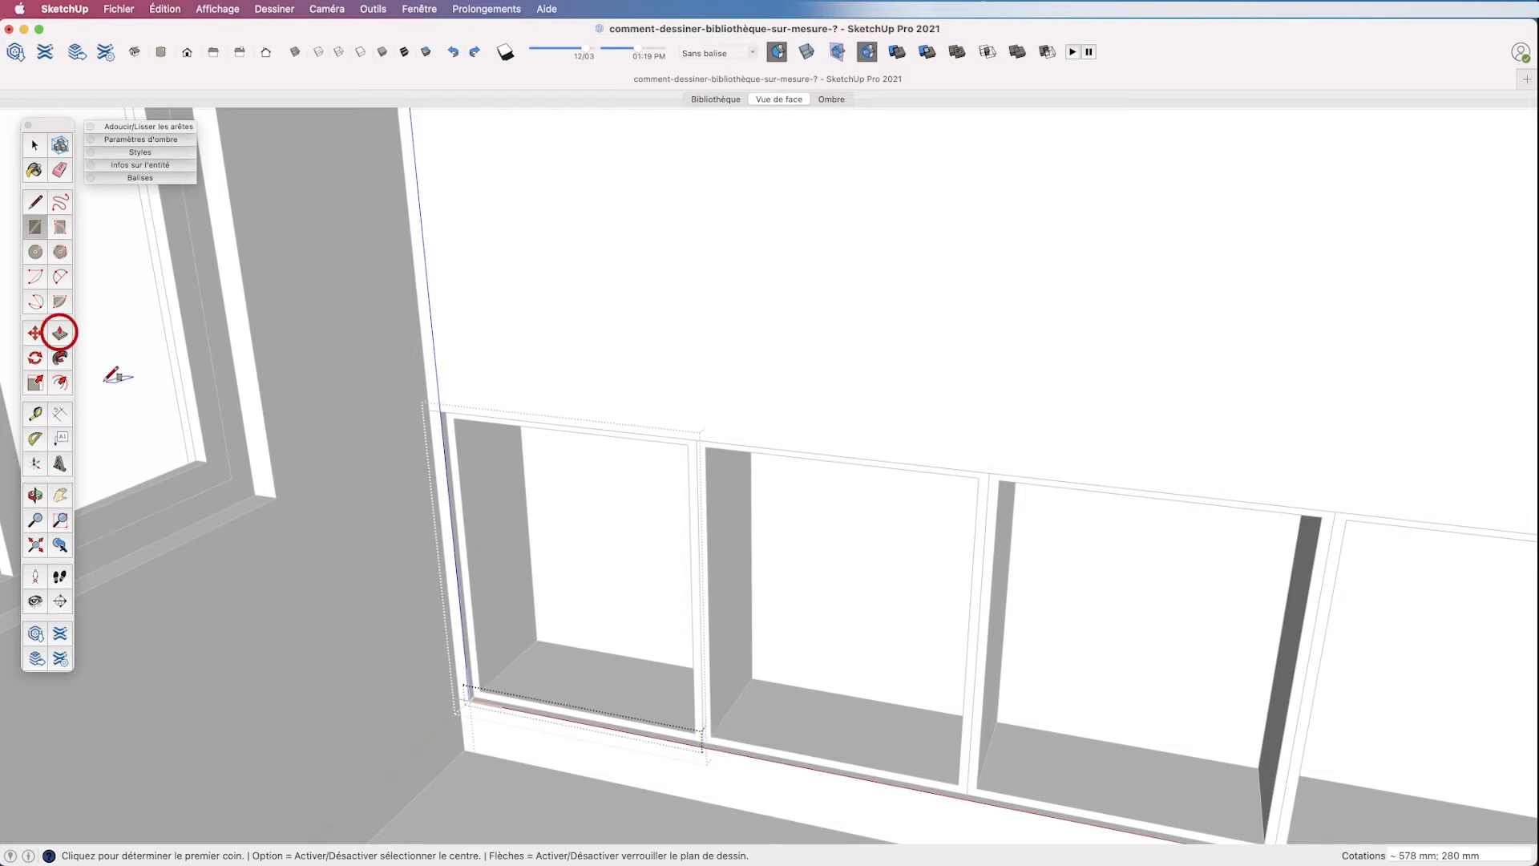
- Extrude the rectangle 20 mm to form a shelf and close its group
left_click(57, 334)
left_click(549, 662)
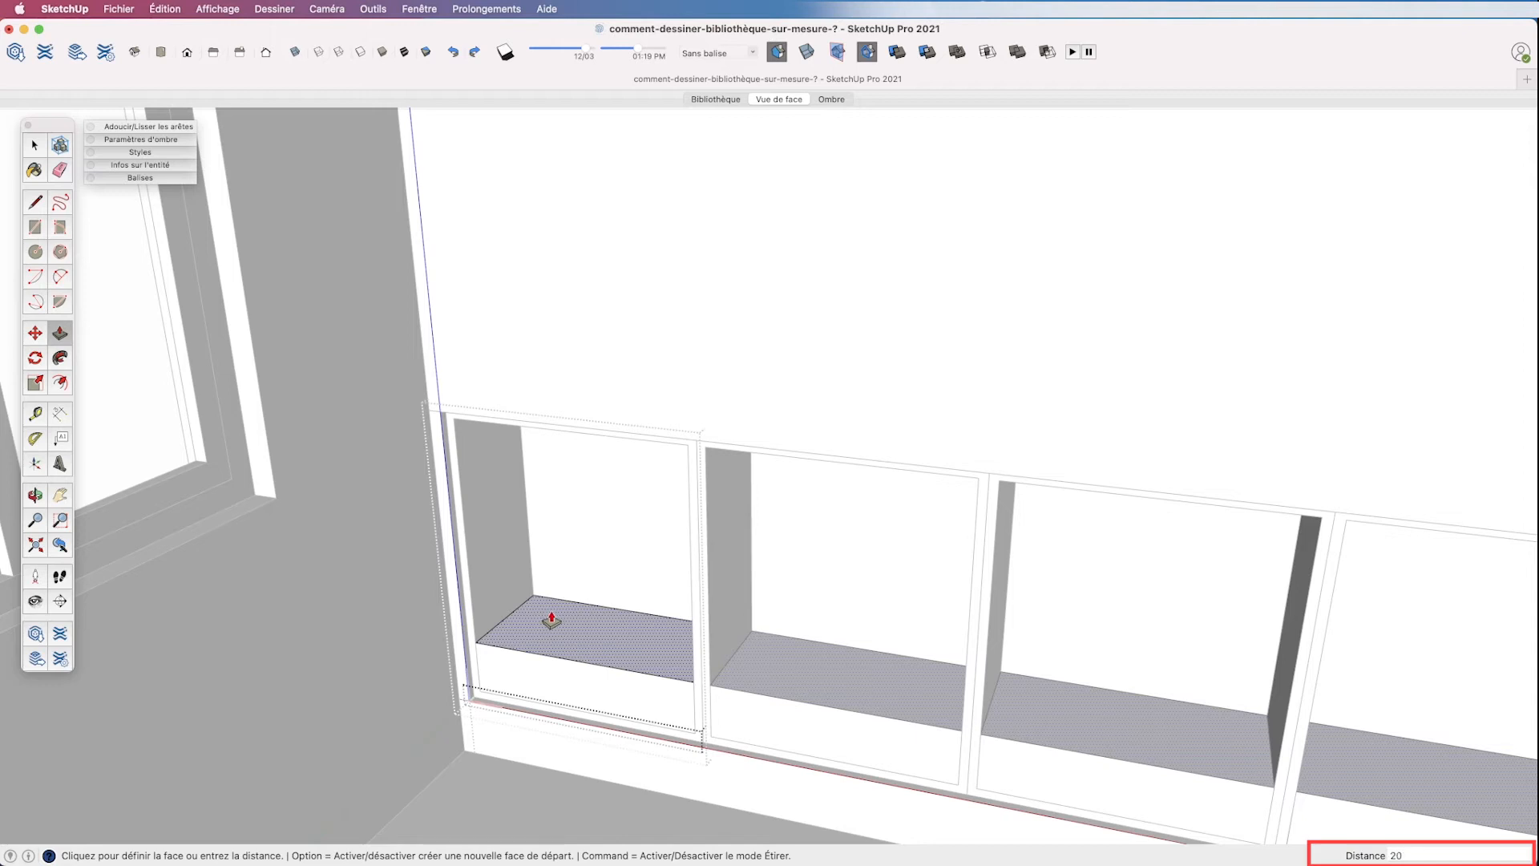
key("Return")
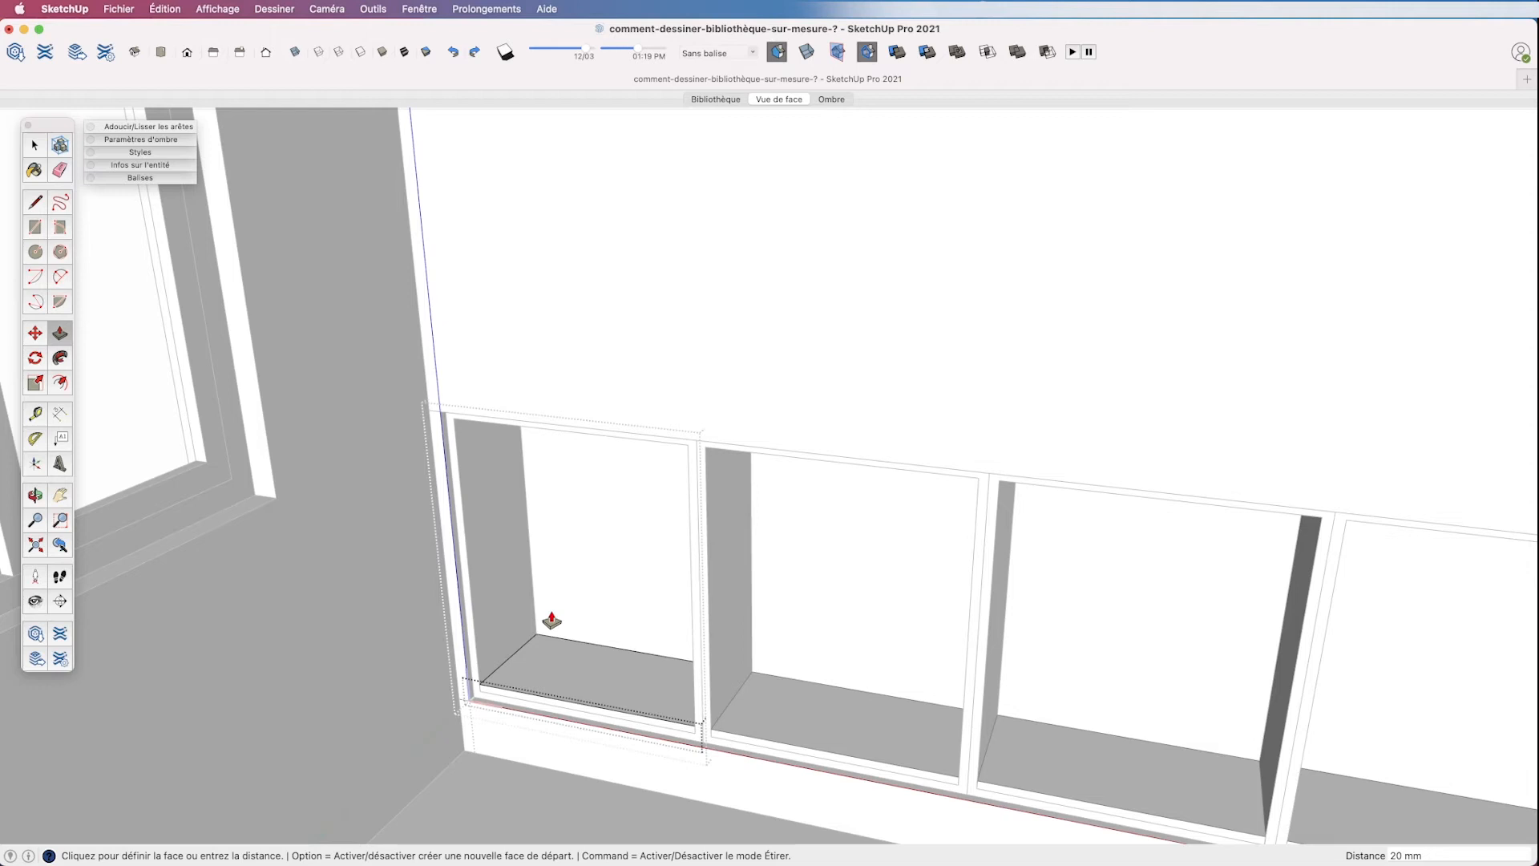
key("space")
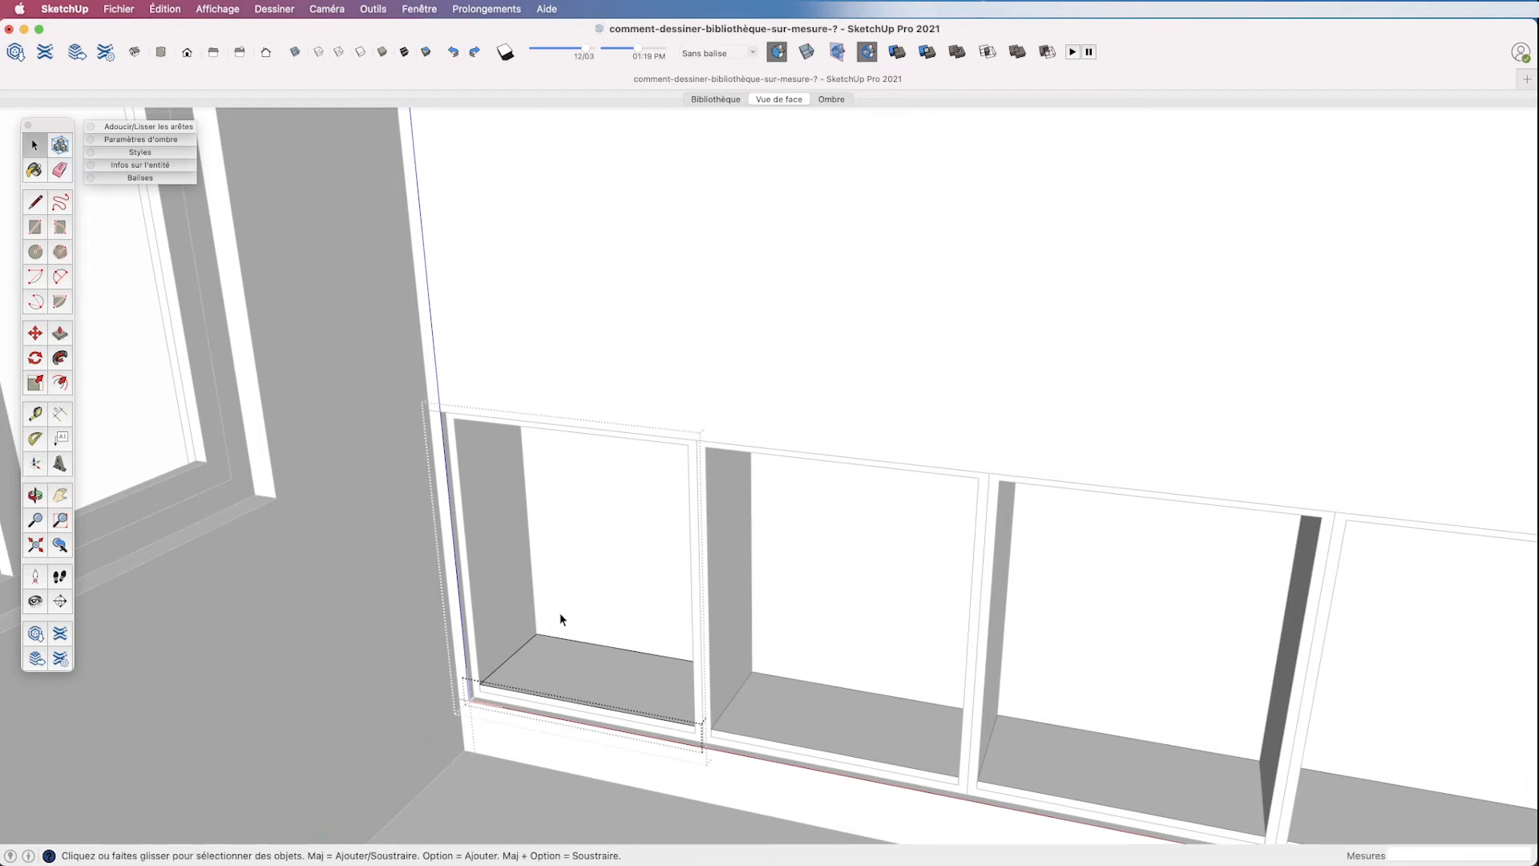
left_click(554, 594)
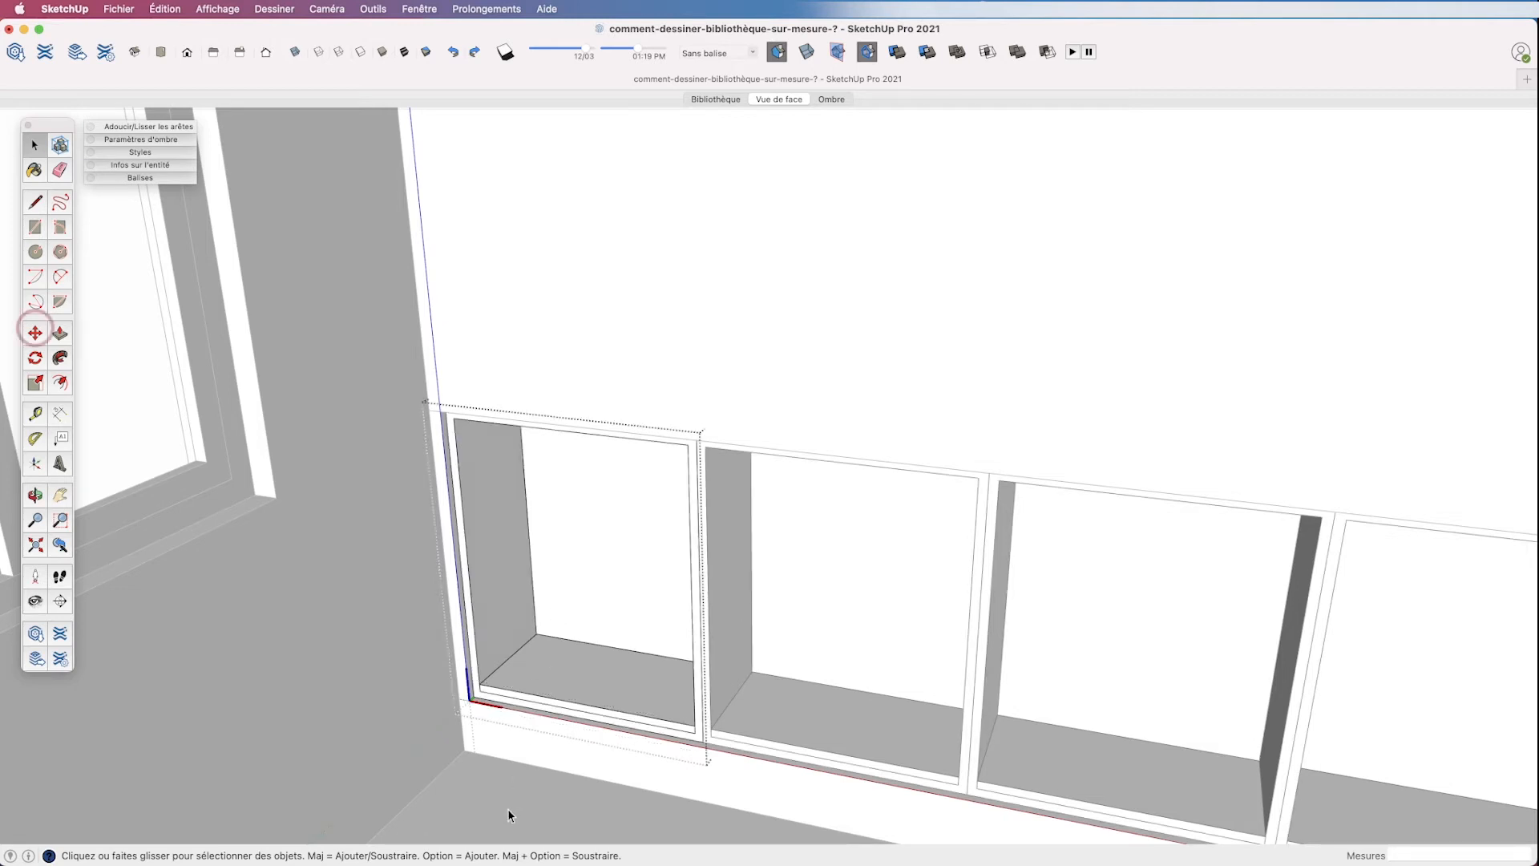
- Move the shelf group up 345 mm to the middle of the cabinet opening
left_click(35, 333)
scroll(505, 793, "up", 5)
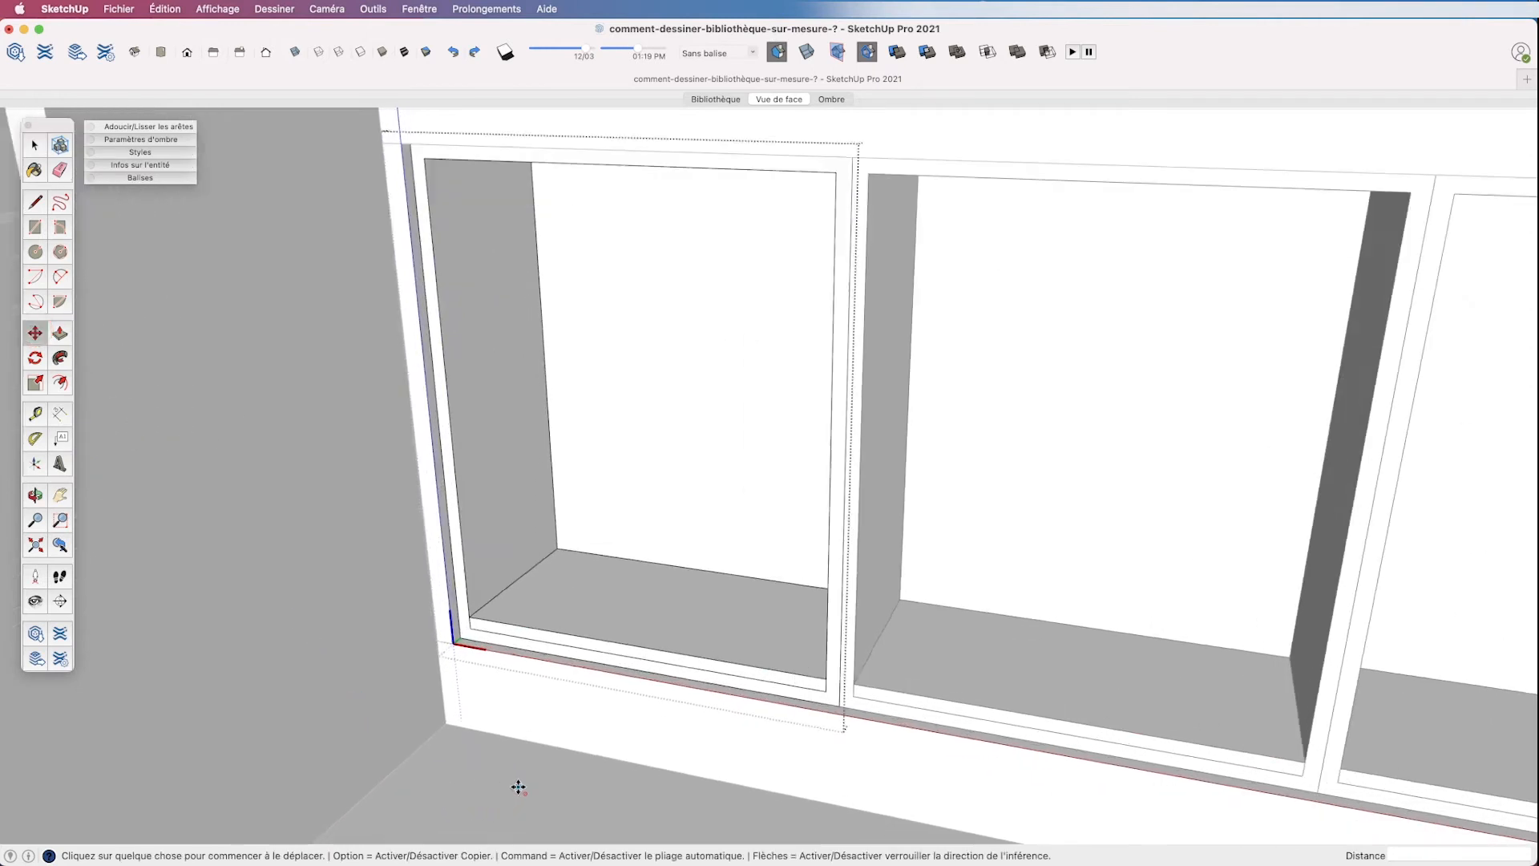
middle_click_drag(515, 784, 471, 698)
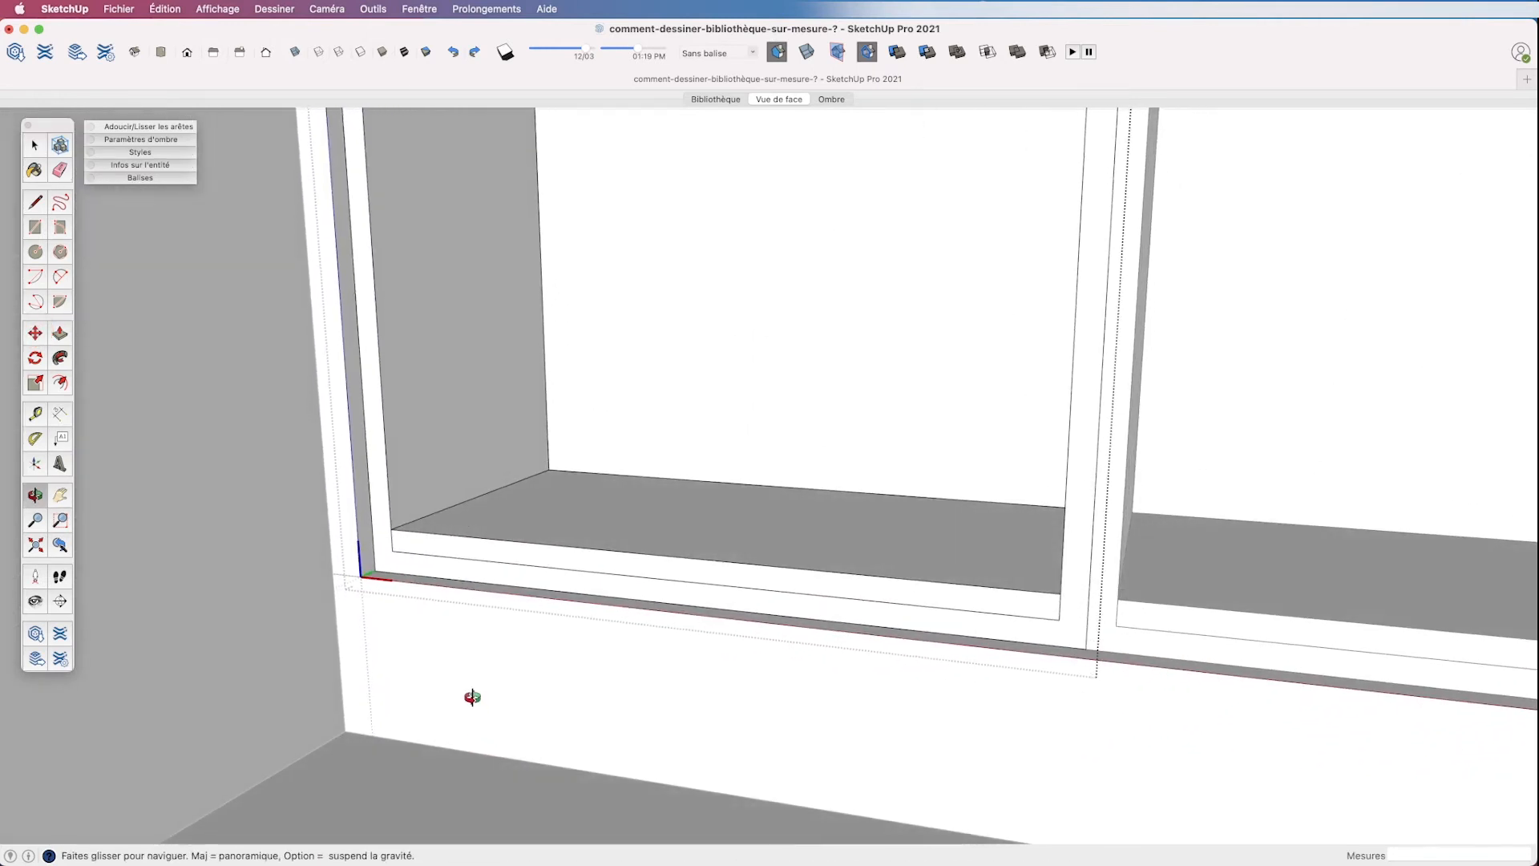
key("m")
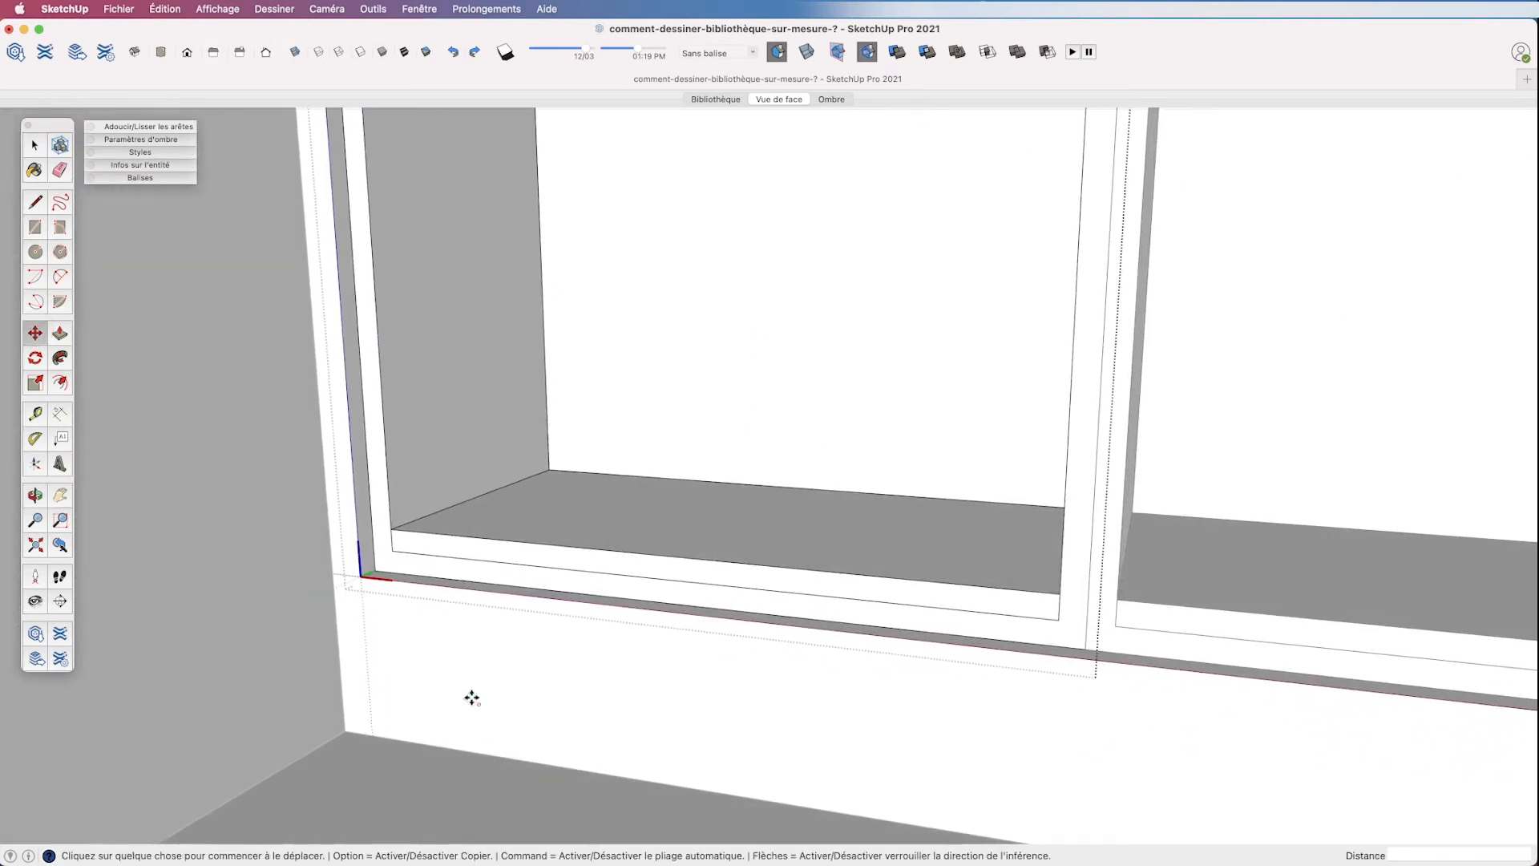
left_click(392, 541)
scroll(393, 541, "down", 5)
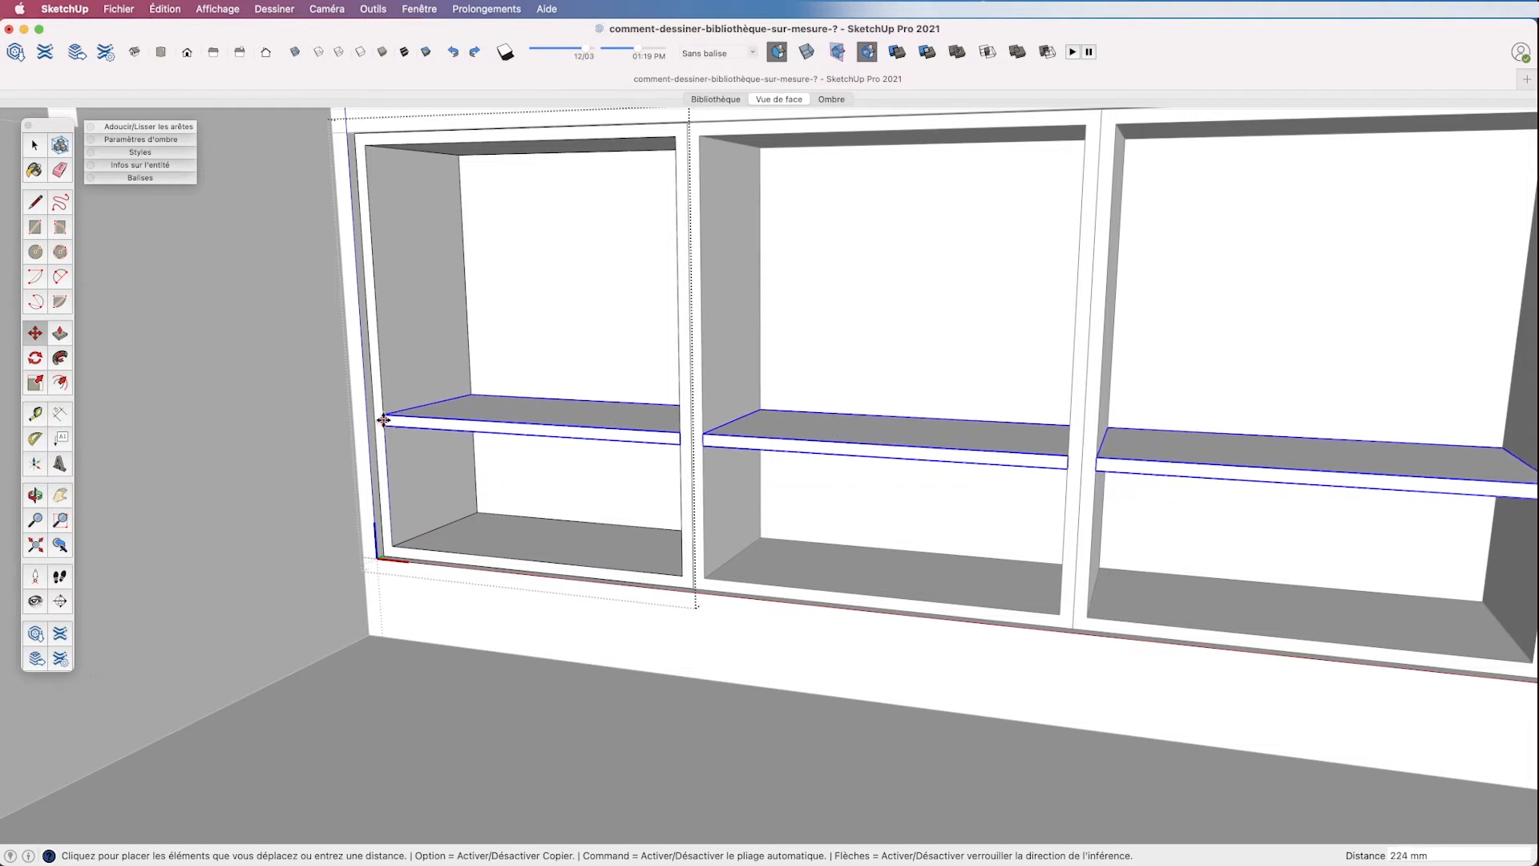
left_click(378, 352)
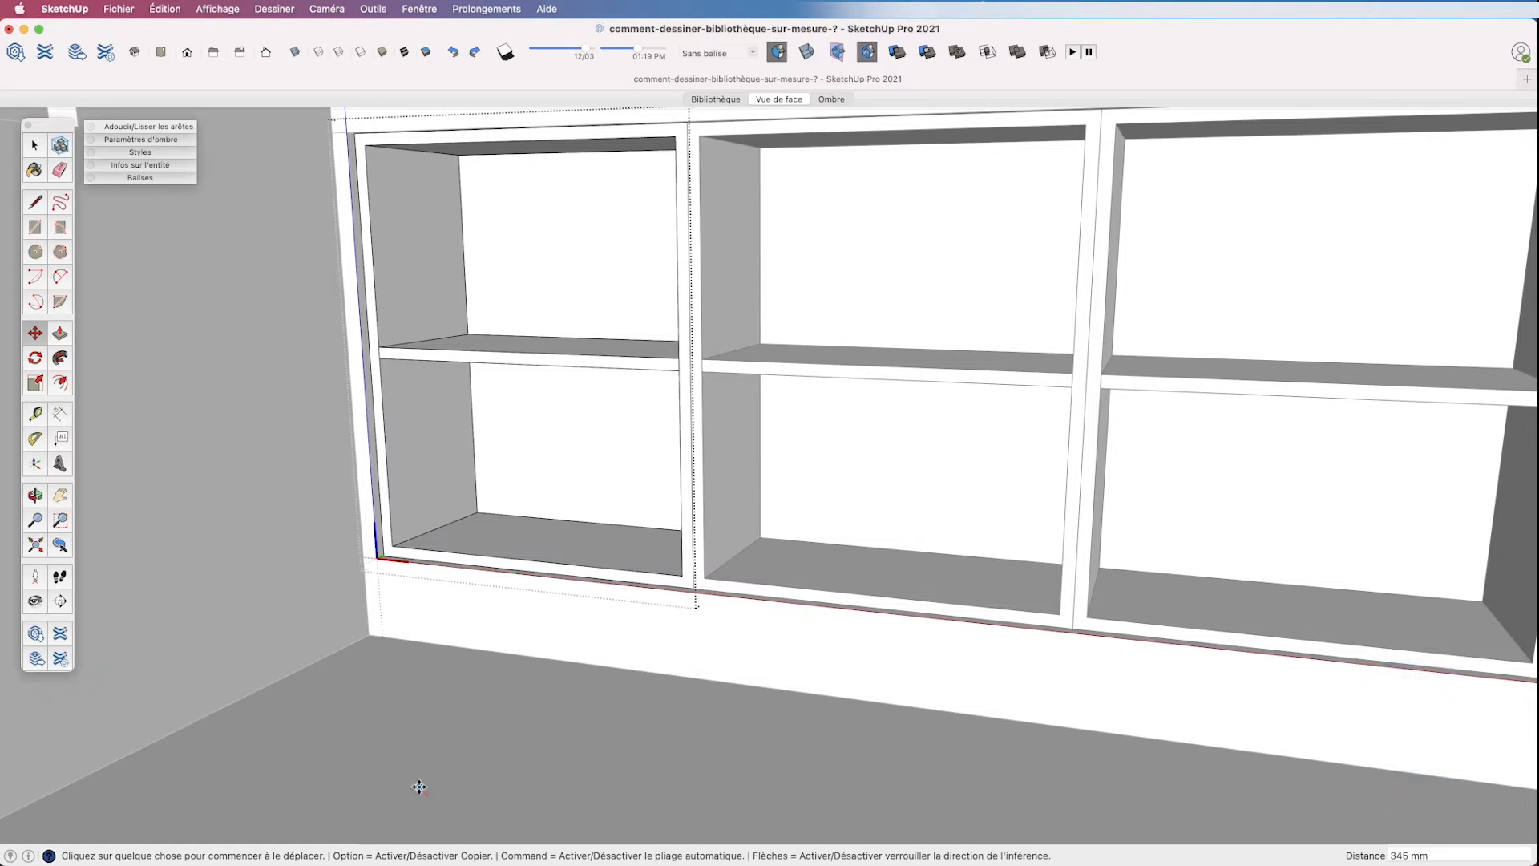
- Create a component named "porte caisson bas" inside the cabinet, with its origin at the midpoint of the front's lower edge
right_click(419, 788)
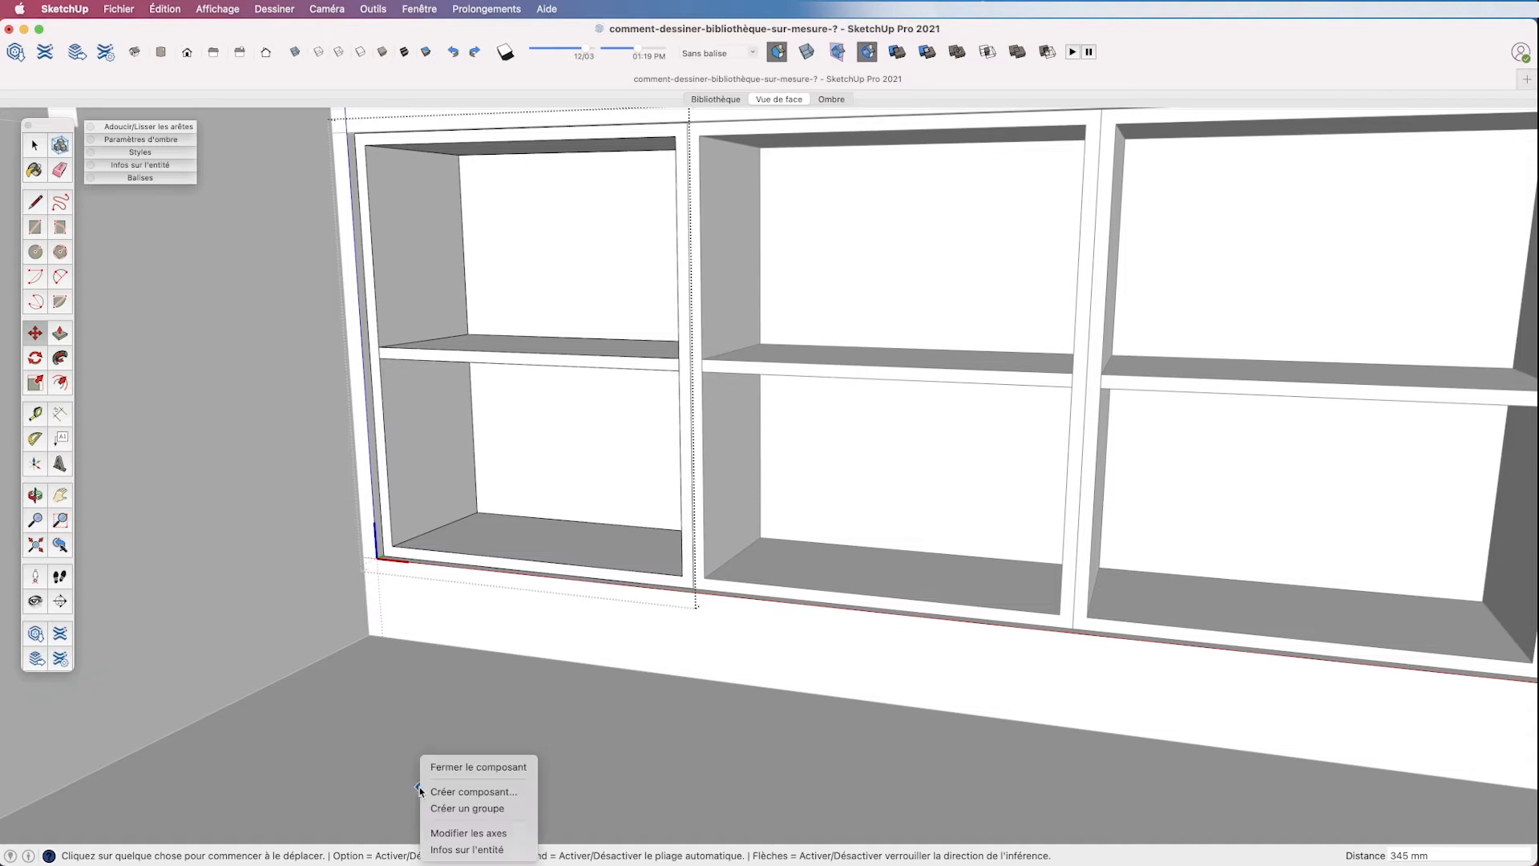
left_click(457, 833)
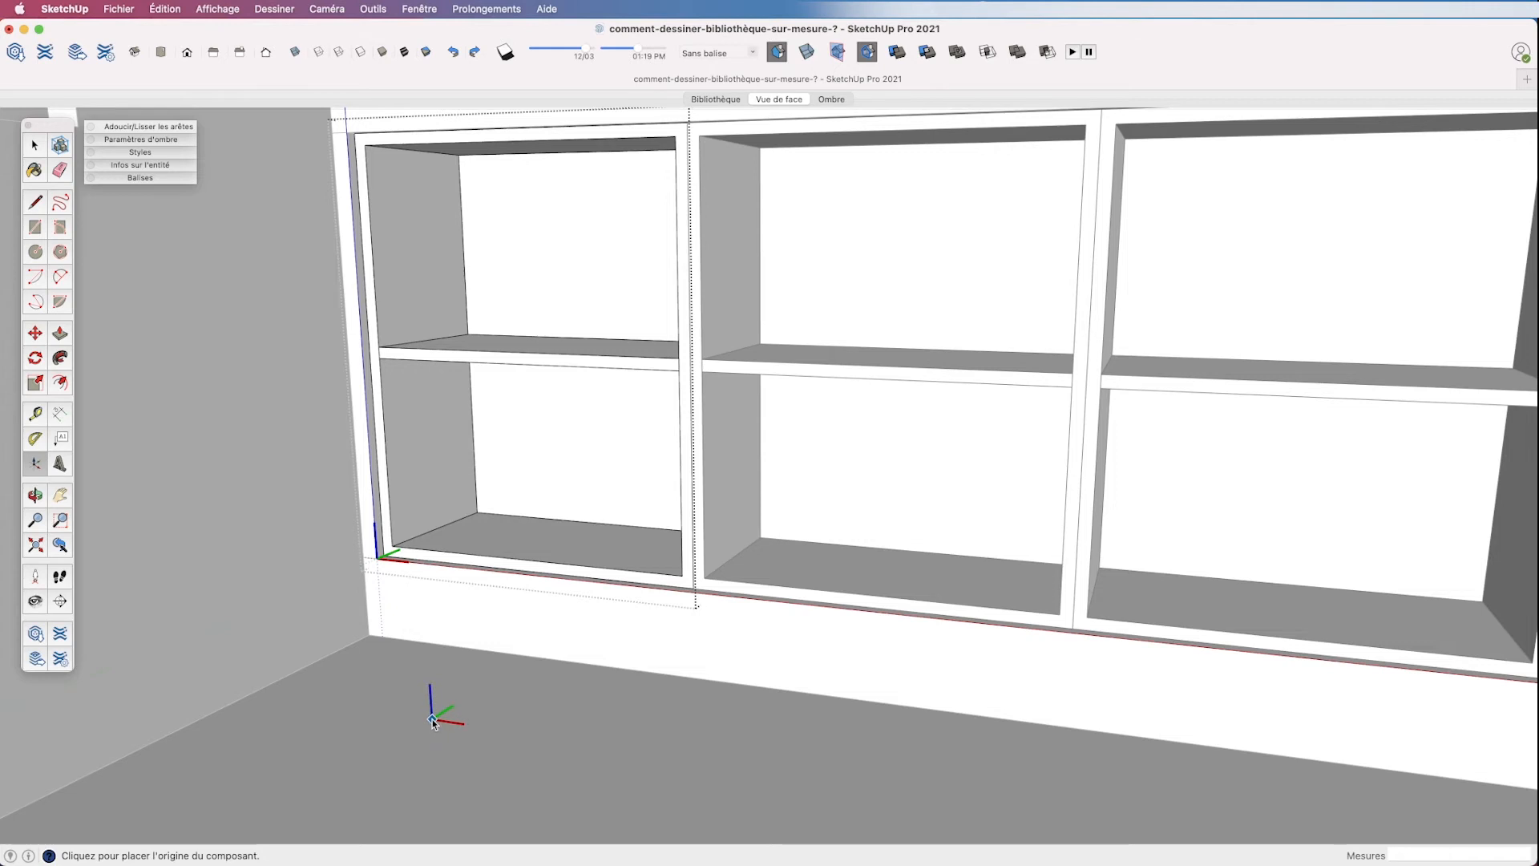
middle_click_drag(433, 721, 522, 663)
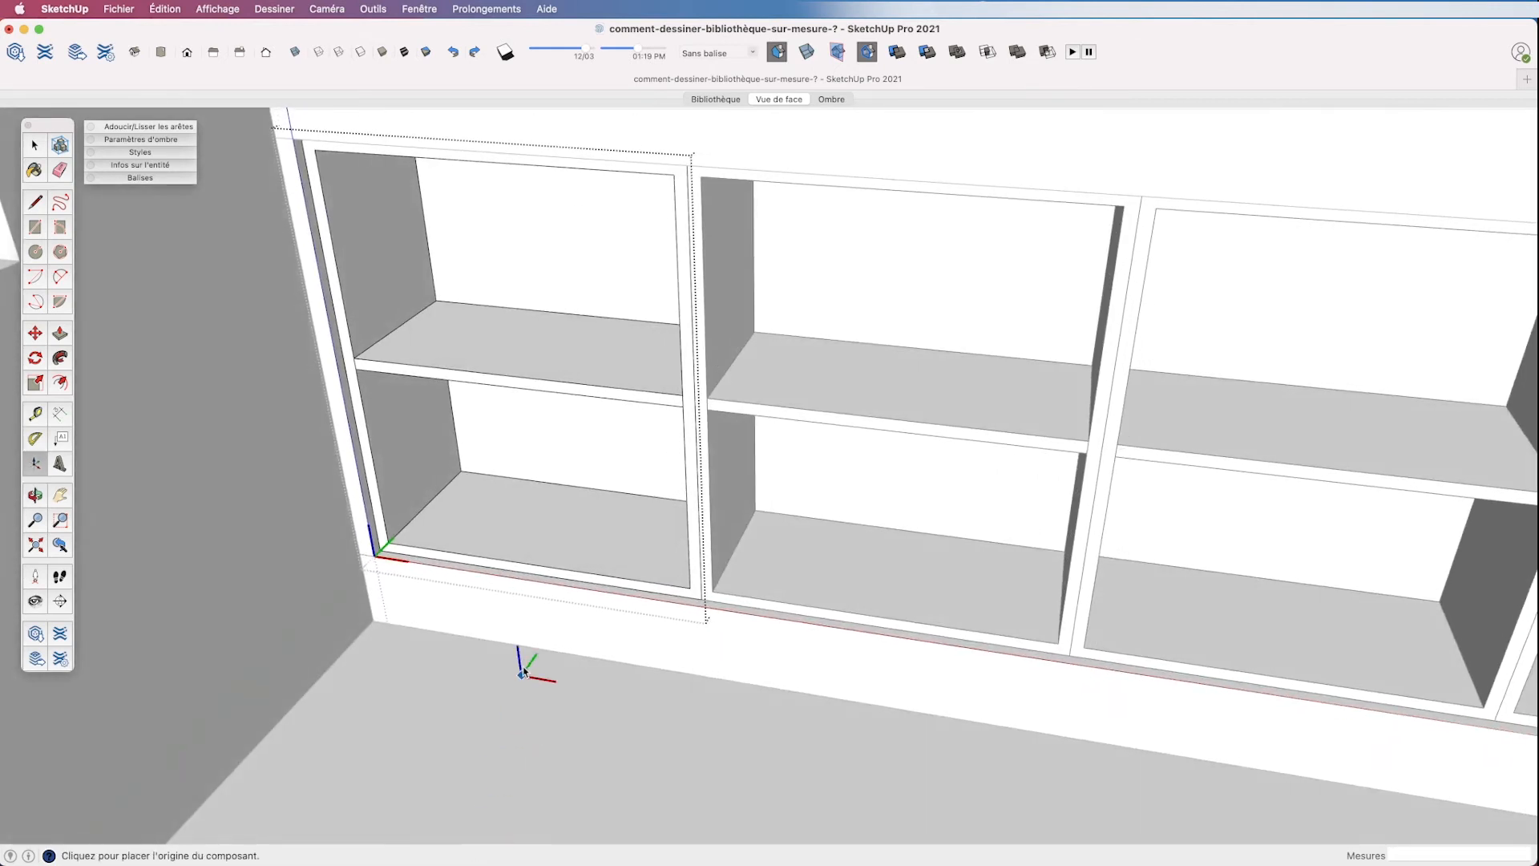
left_click(535, 574)
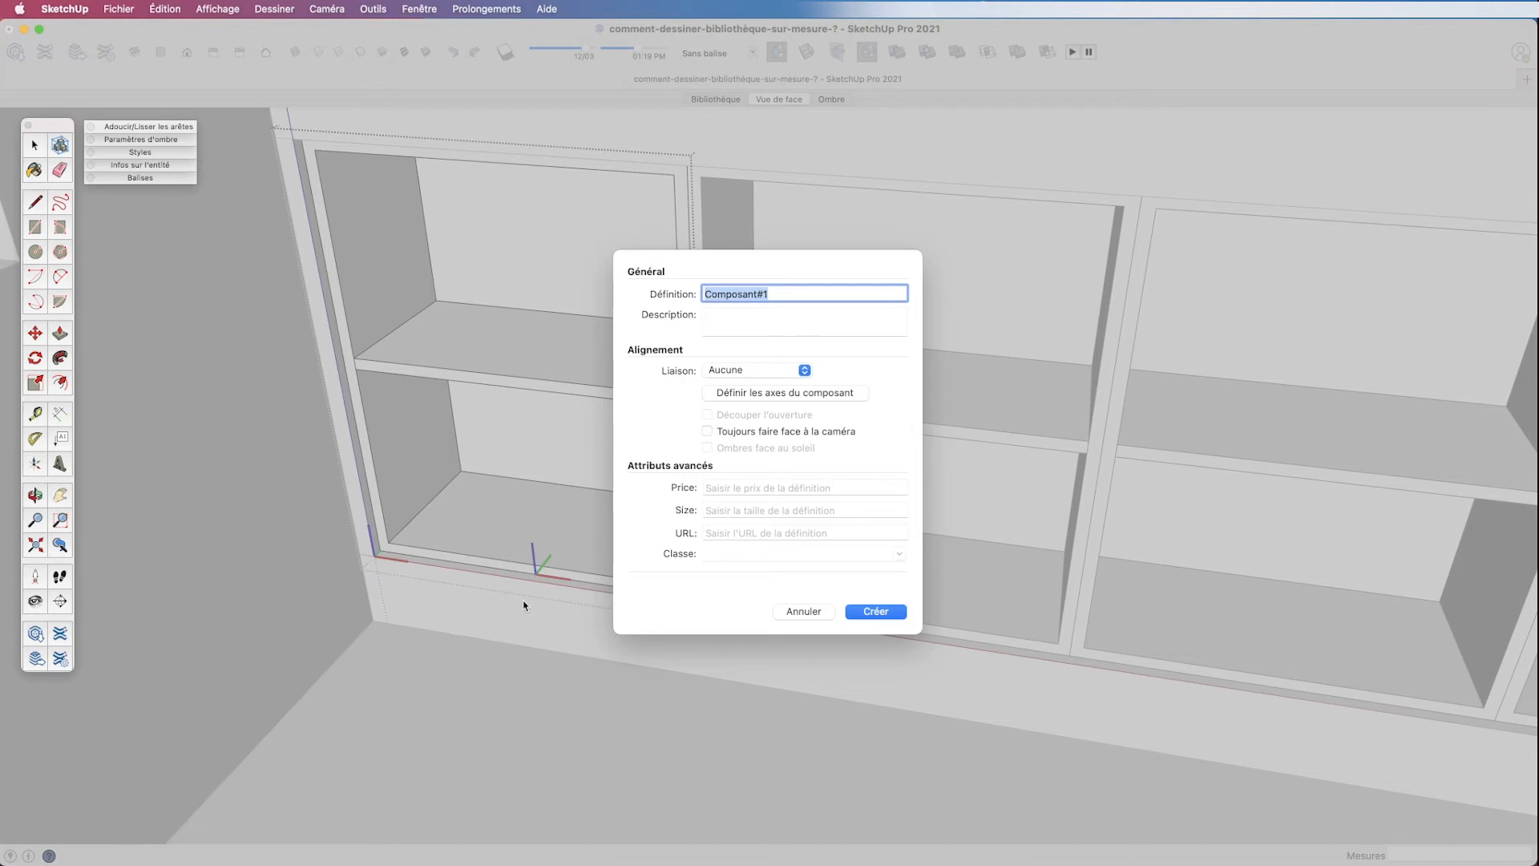
type("porte caisson bas")
left_click(853, 612)
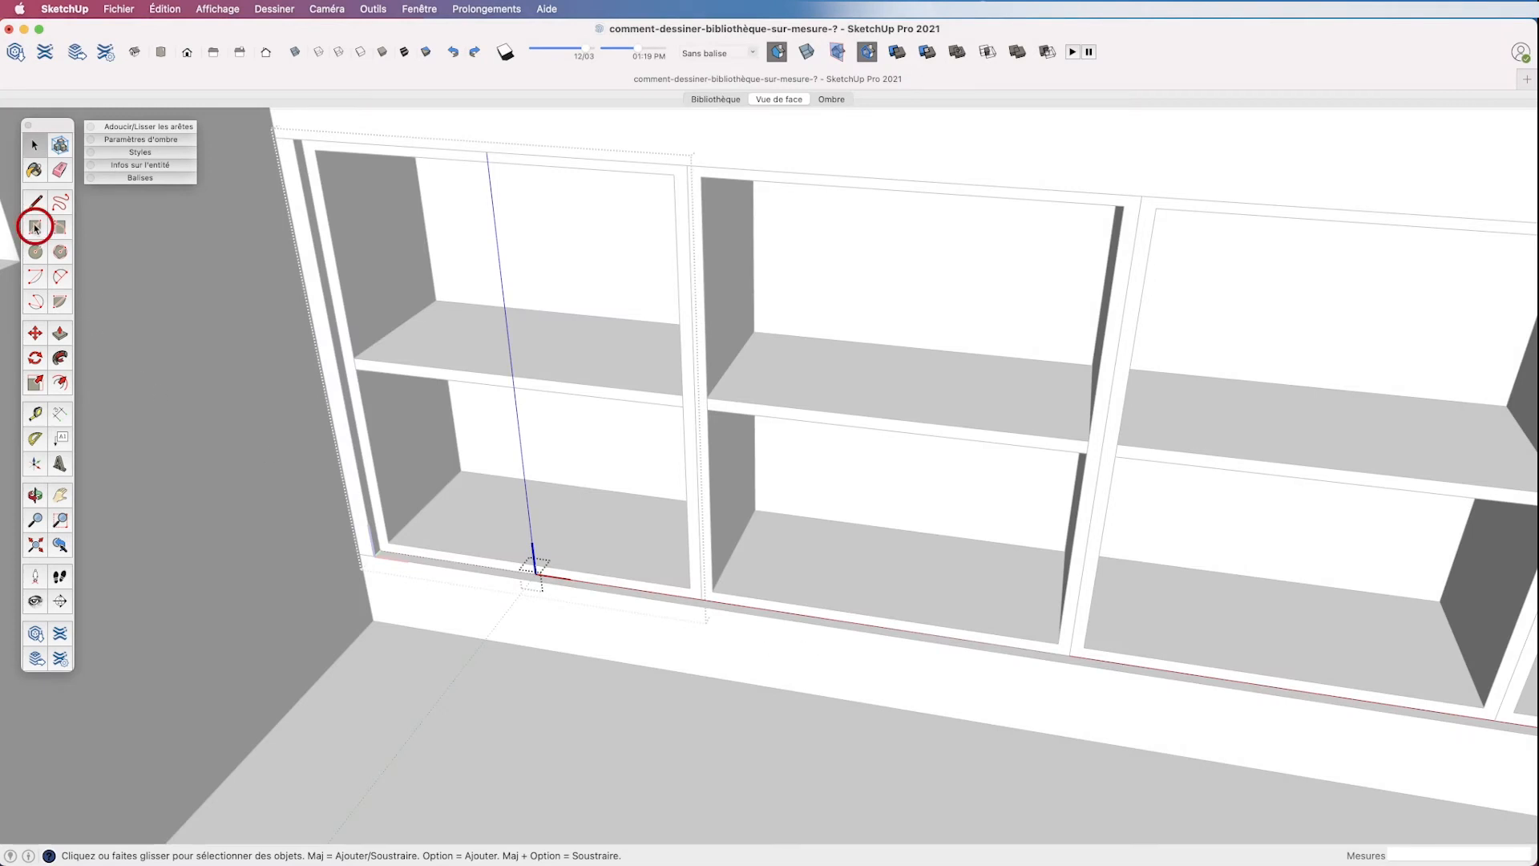
- Draw a 750 x 309 mm door rectangle over the first half of the cabinet front, ending at the lower edge's midpoint
mouse_move(320, 433)
middle_mouse_down("shift")
mouse_move(365, 569)
mouse_move(326, 355)
middle_mouse_up("shift")
key("r")
scroll(433, 237, "up", 3)
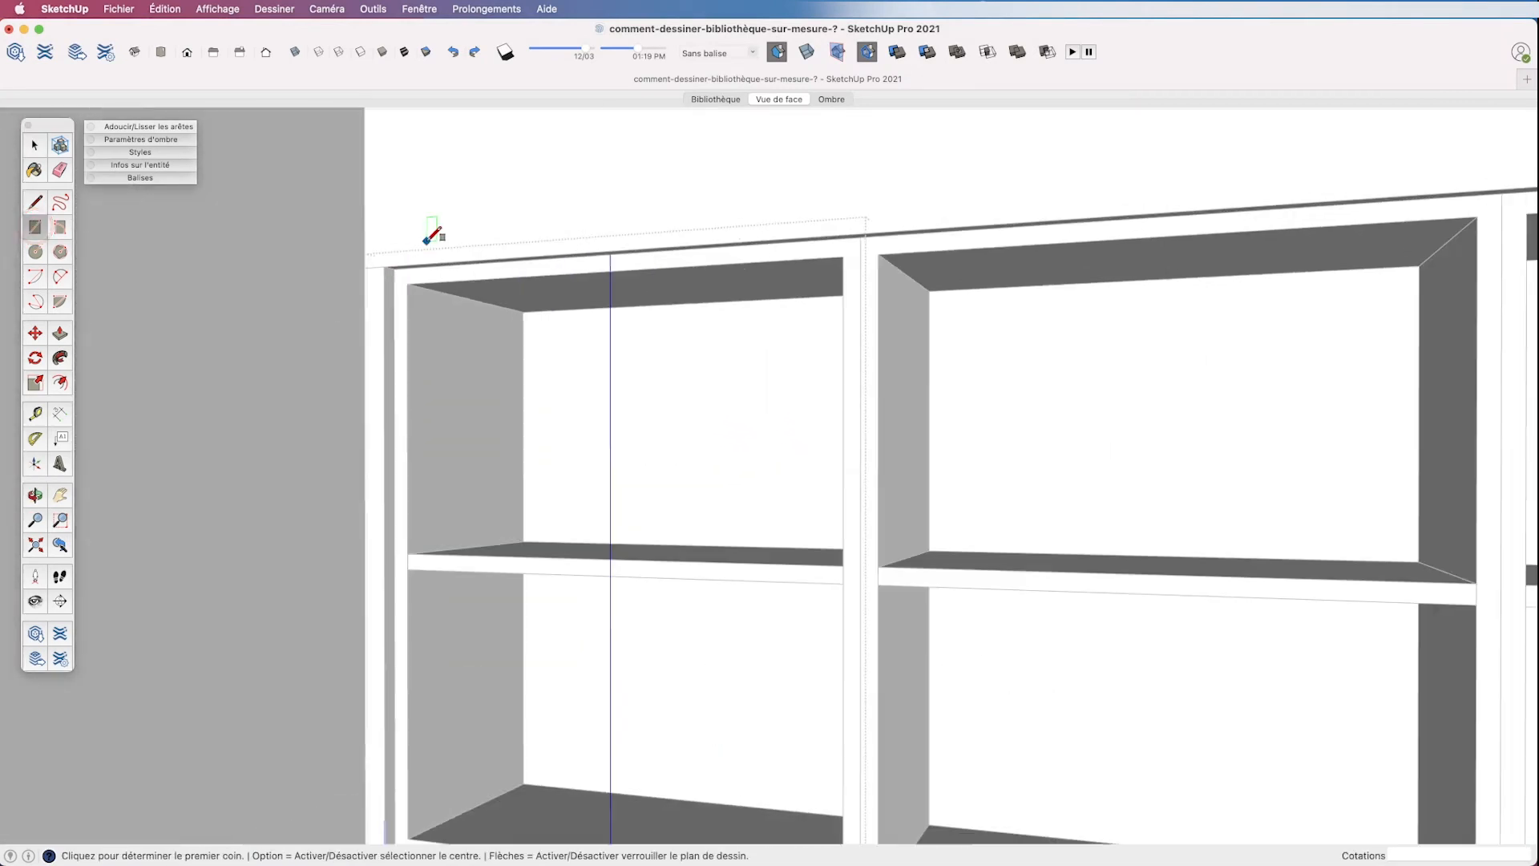
middle_click_drag(539, 746, 594, 696)
scroll(619, 571, "up", 3)
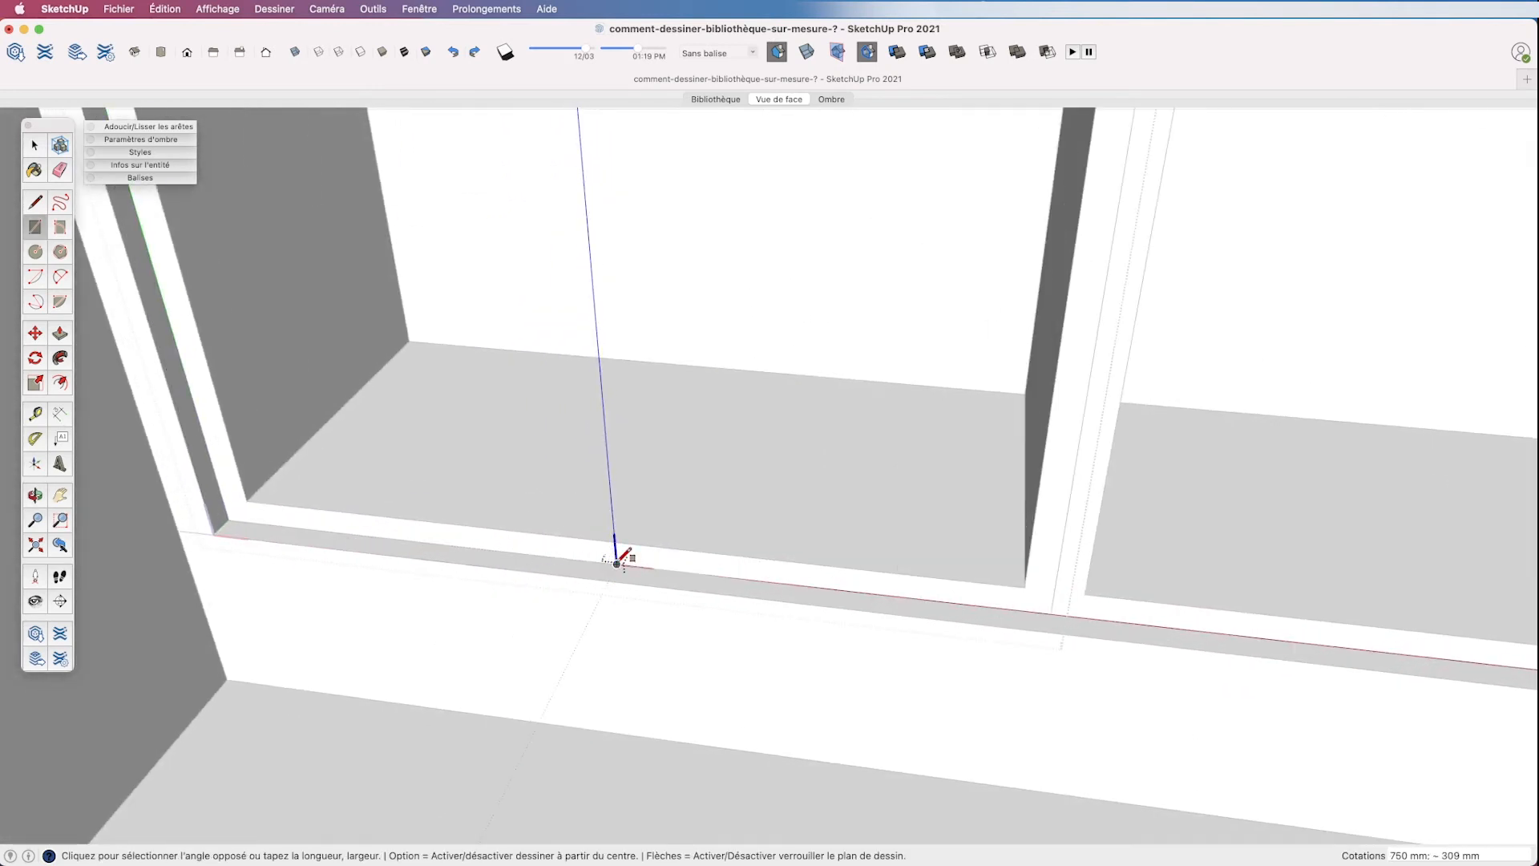
scroll(621, 559, "up", 3)
scroll(624, 556, "down", 5)
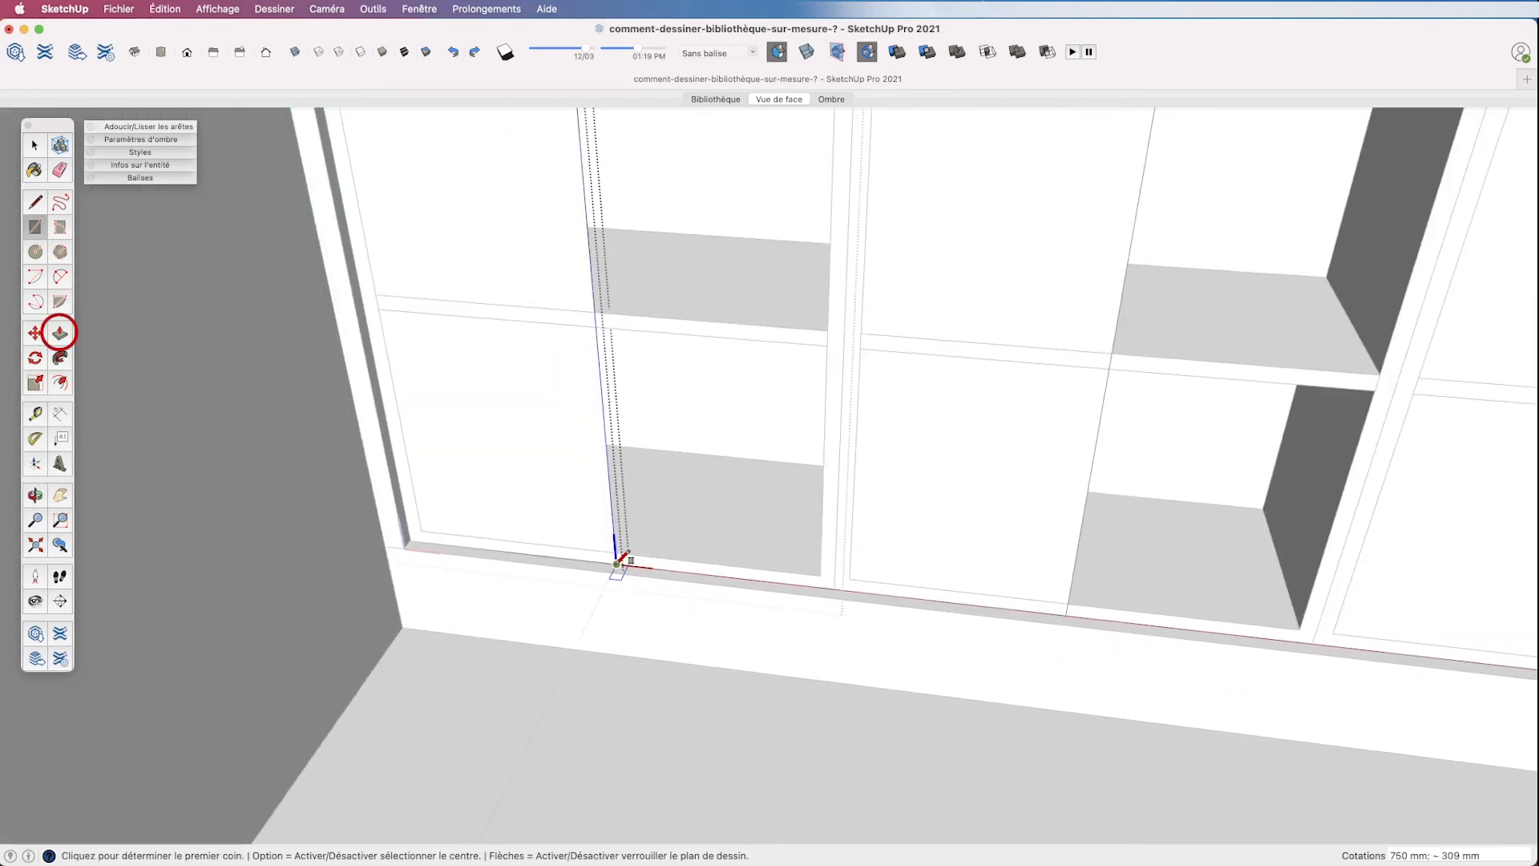
- Extrude the door rectangle 20 mm outward and close the door component
left_click(60, 333)
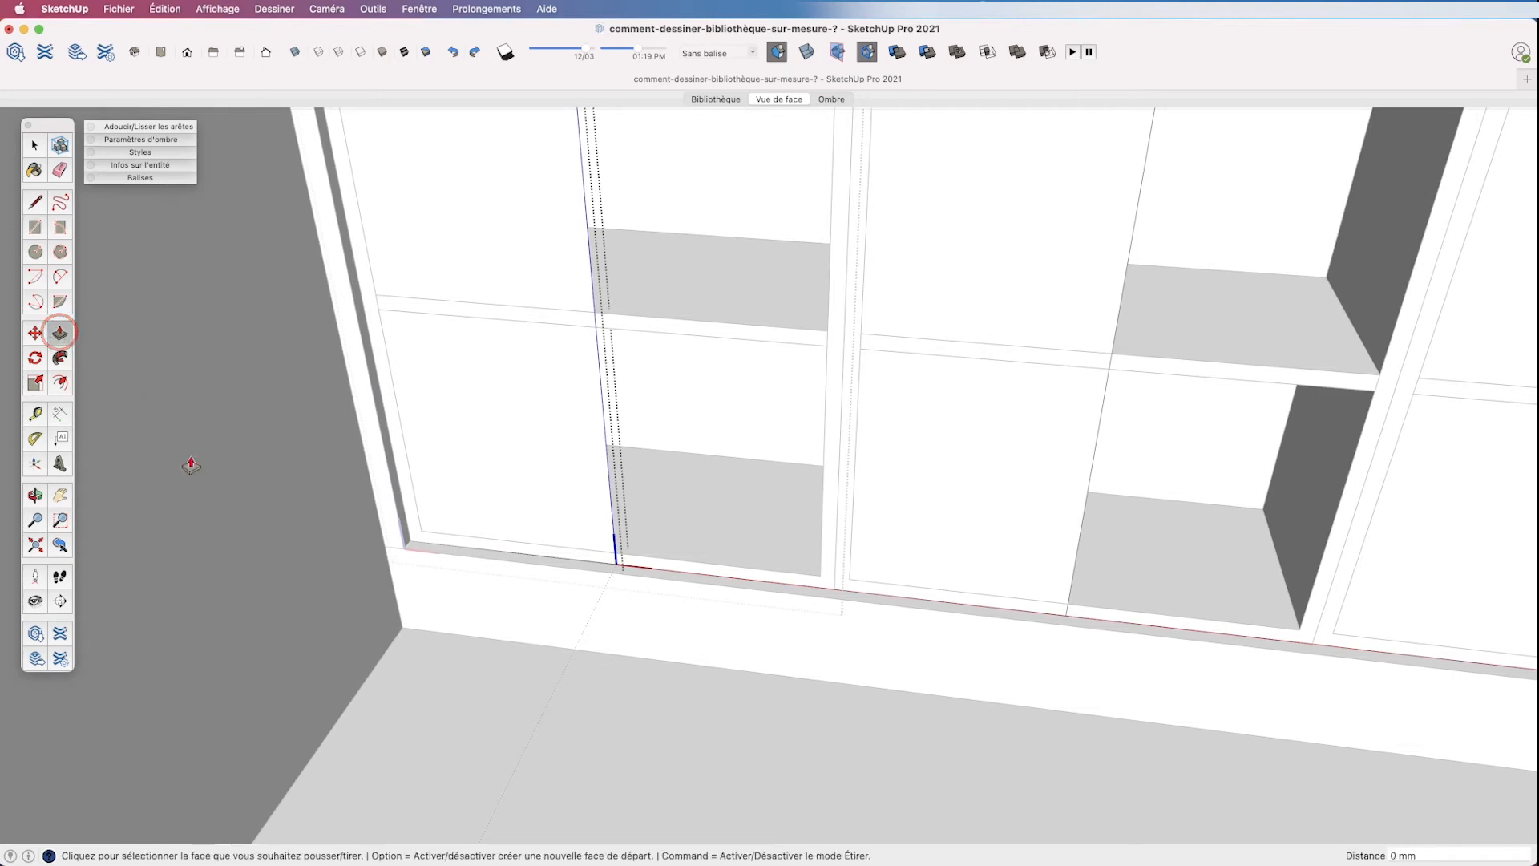
middle_click_drag(562, 639, 395, 543)
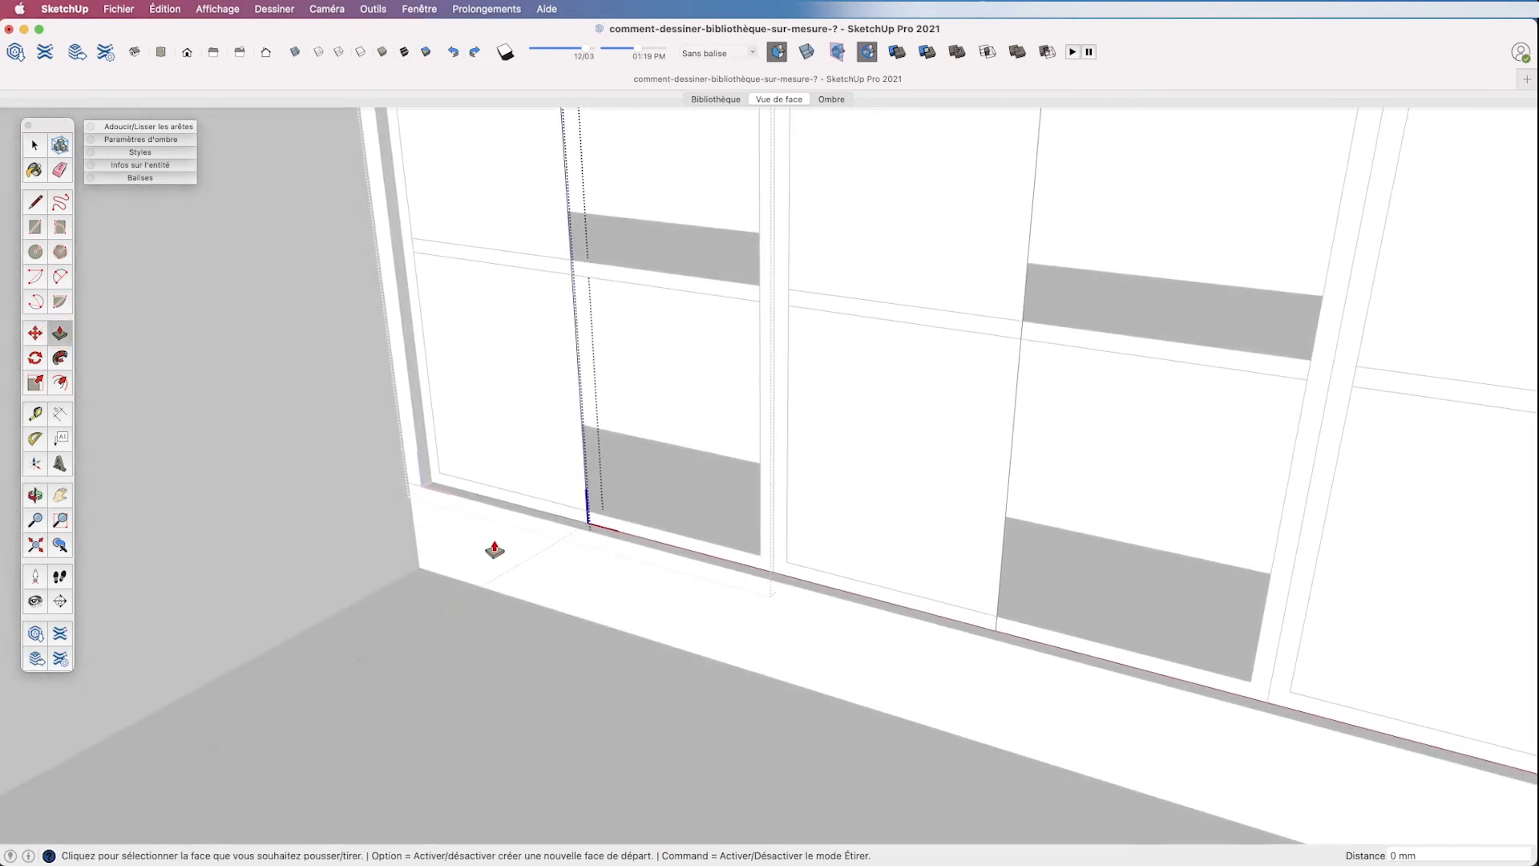
left_click(540, 378)
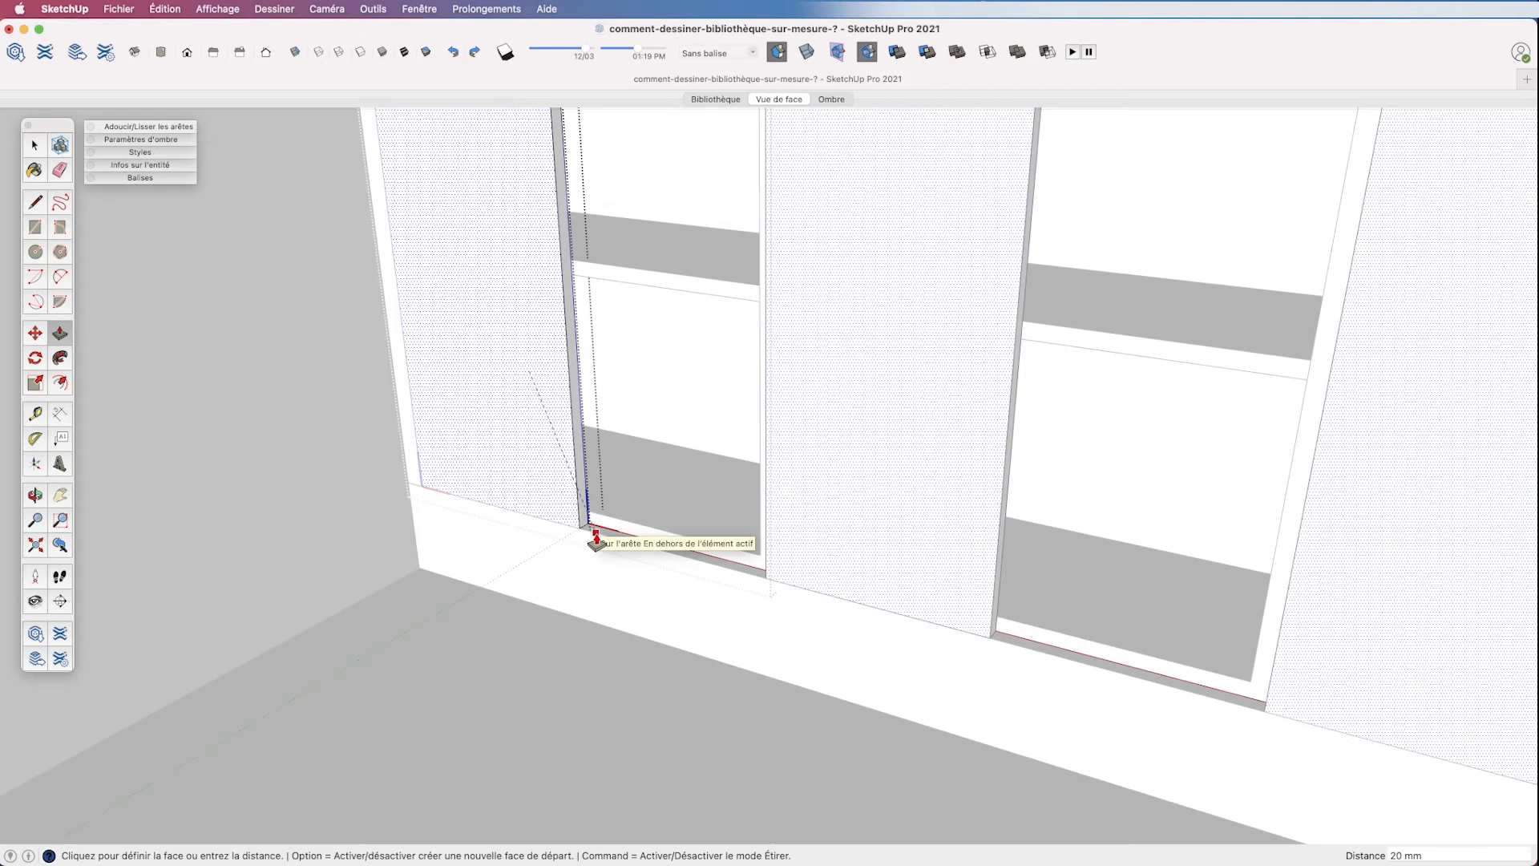
left_click(596, 539)
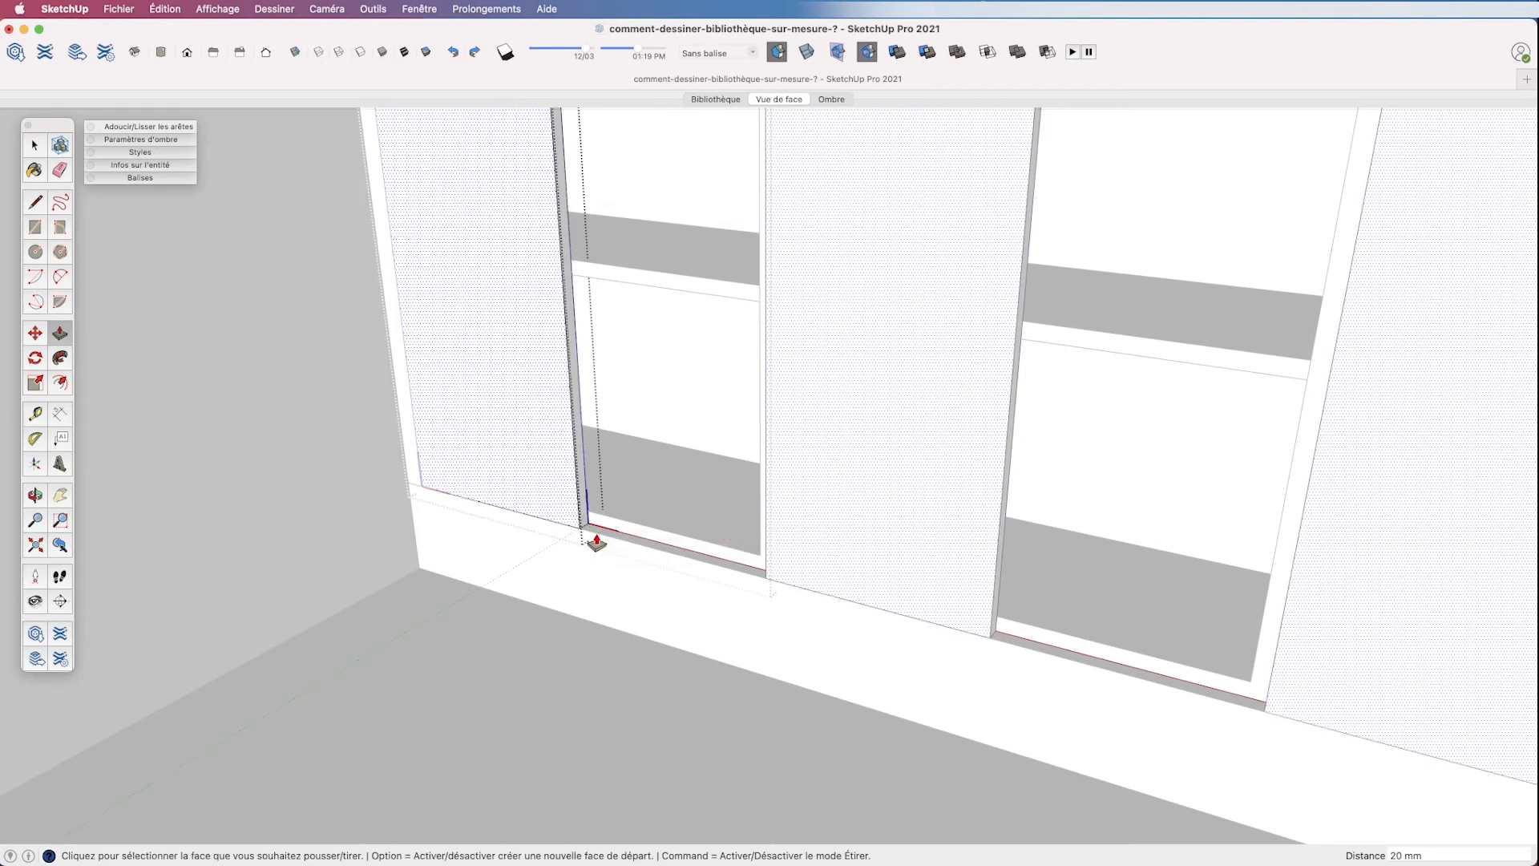
key("space")
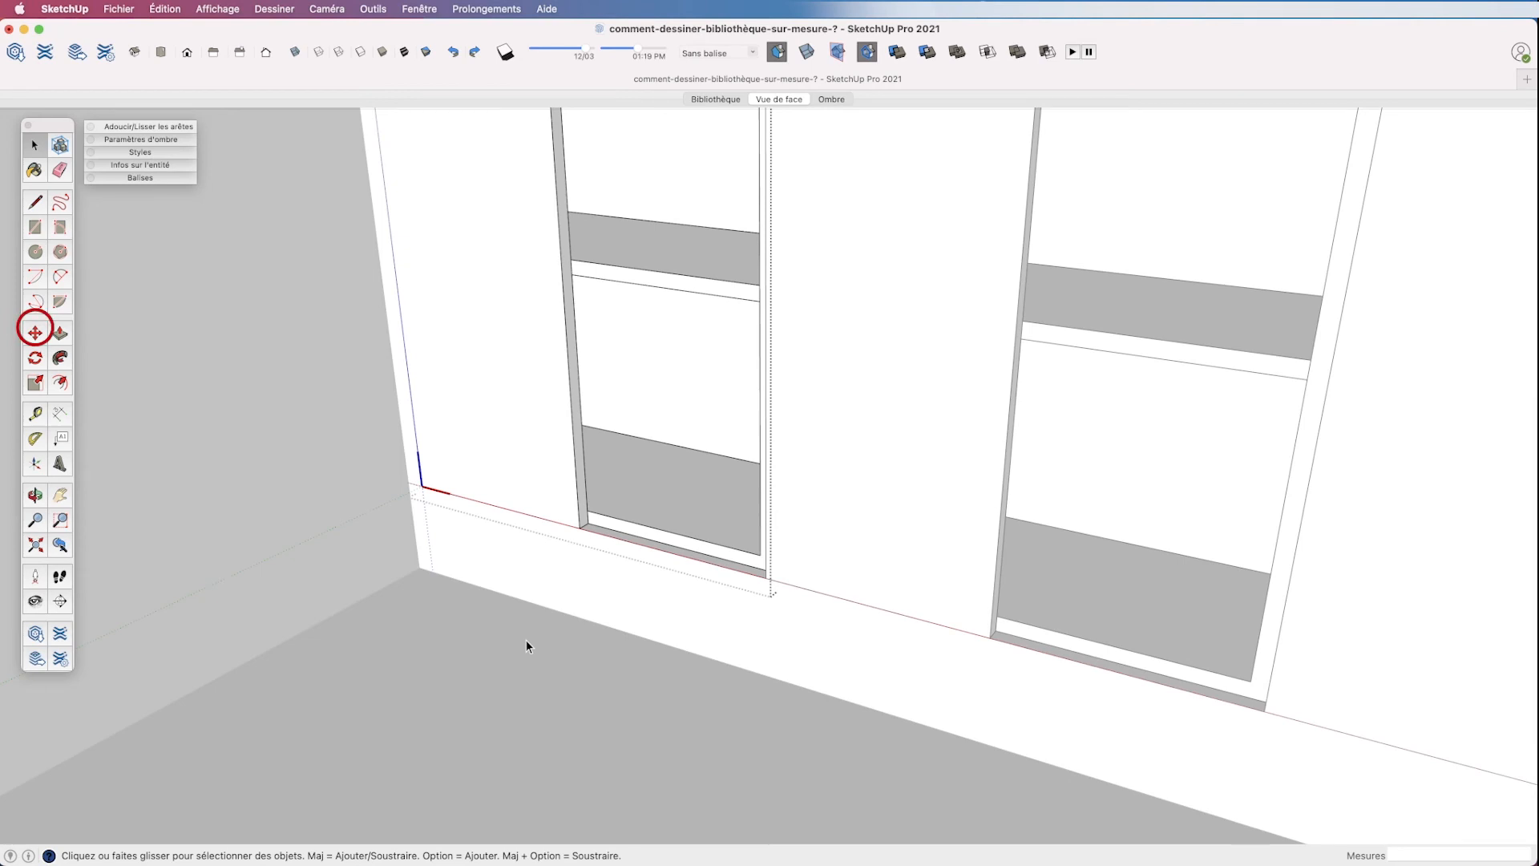
- Copy the door 20 mm forward, using the lower corners of its side as reference points
left_click(37, 334)
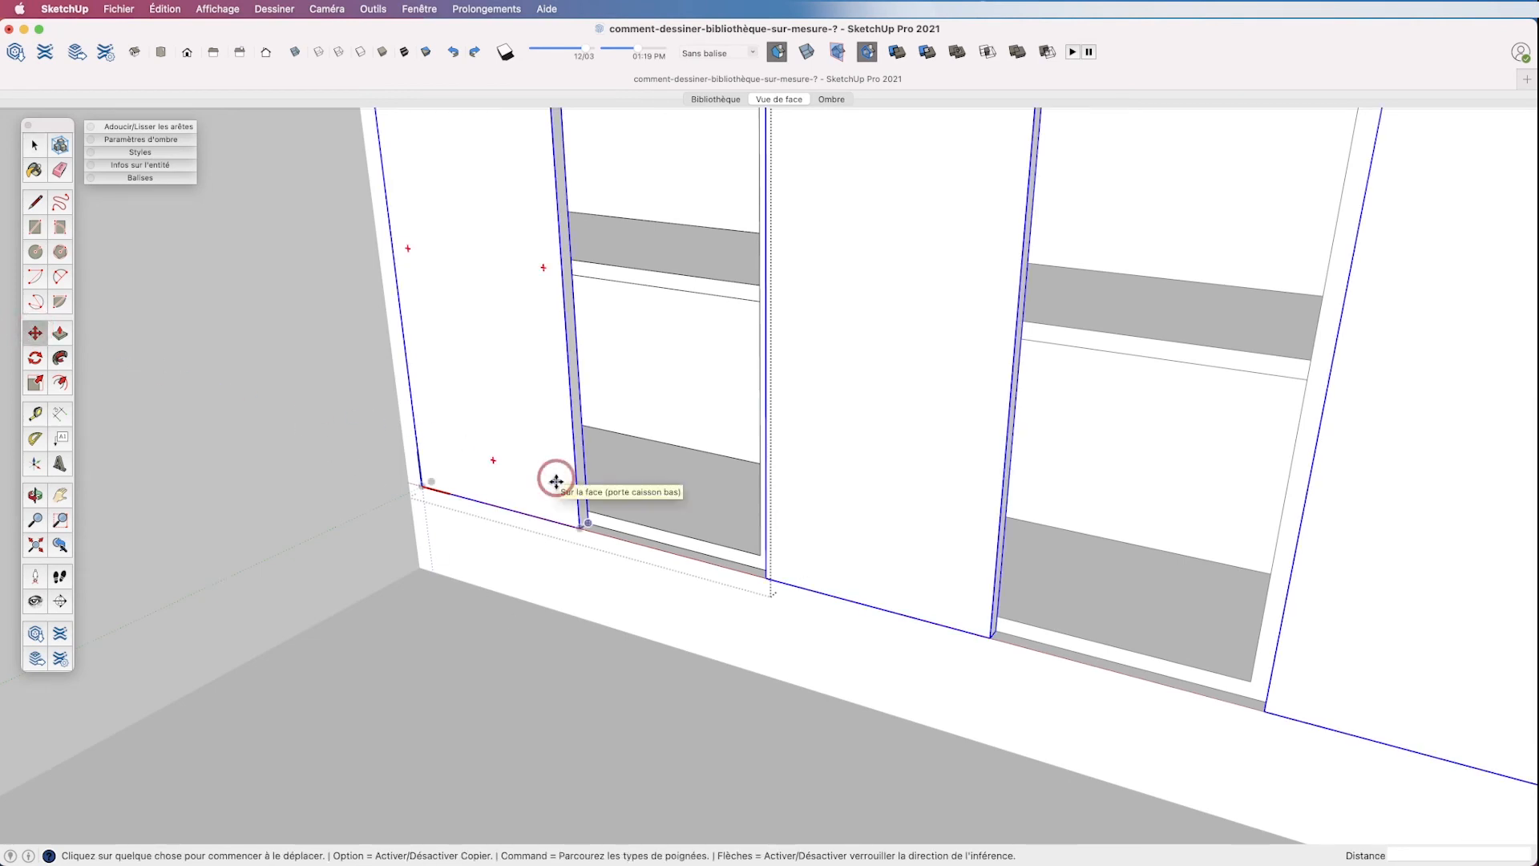
key("alt")
scroll(556, 481, "up", 5)
scroll(581, 523, "up", 2)
left_click(574, 515)
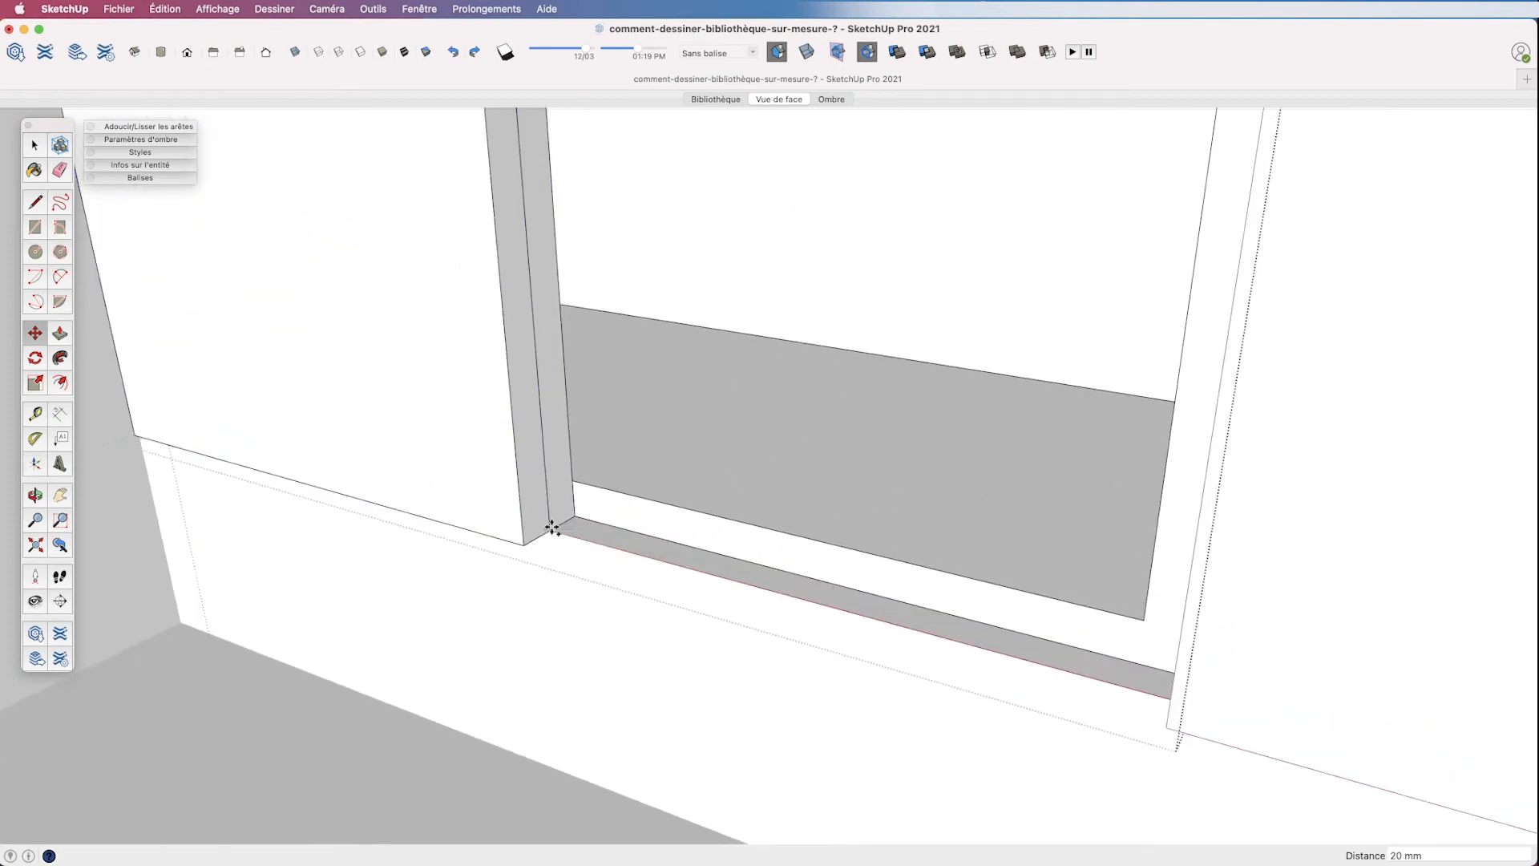
left_click(552, 527)
scroll(555, 531, "down", 5)
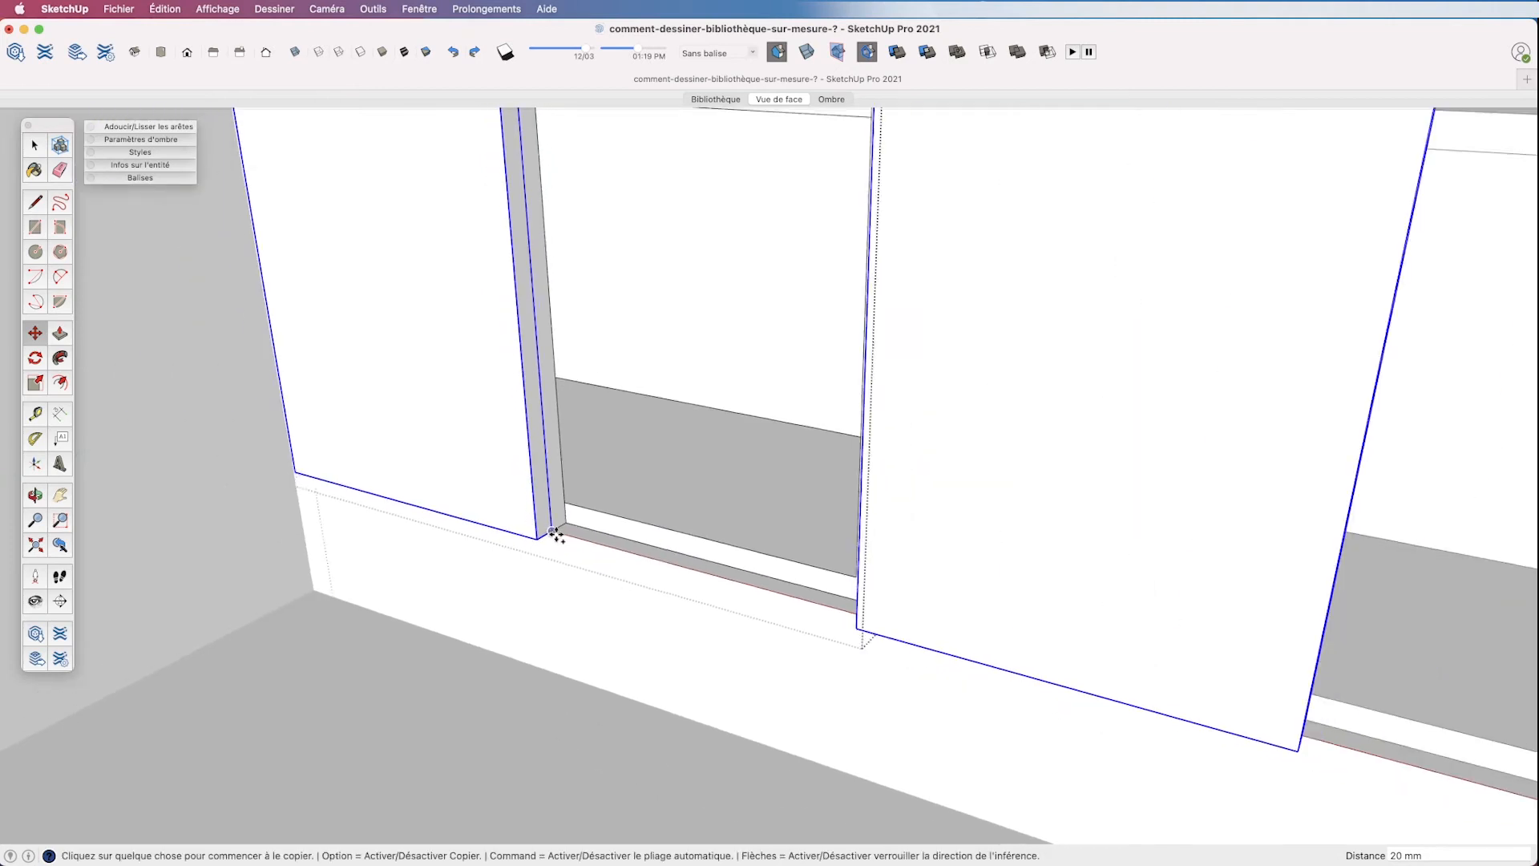
key("Escape")
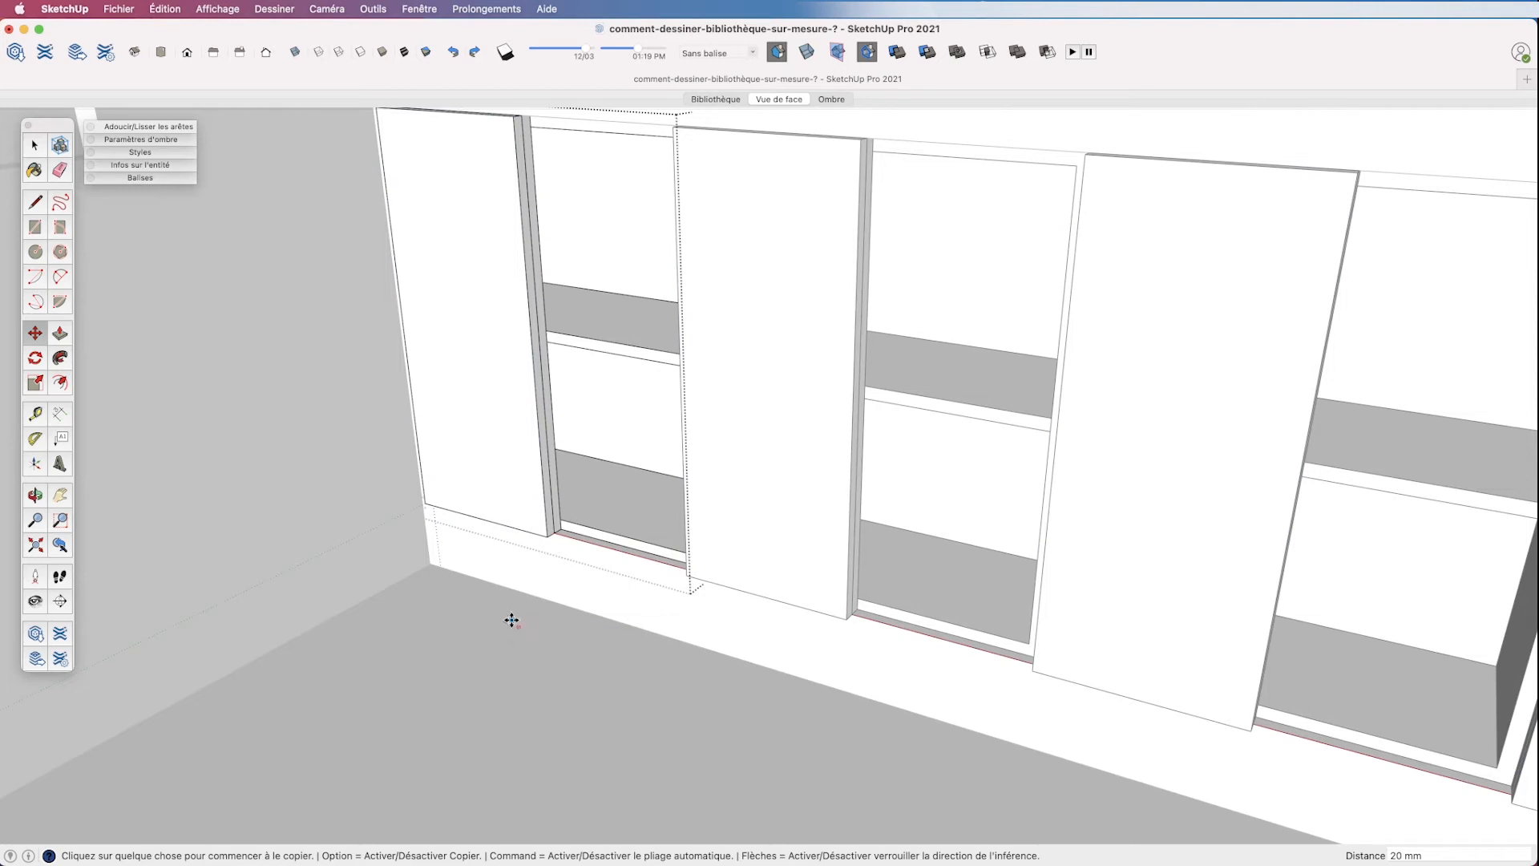
- Mirror the copied door onto the cabinet's other half by scaling it by -1 along the red axis, using X-ray display temporarily
left_click(35, 384)
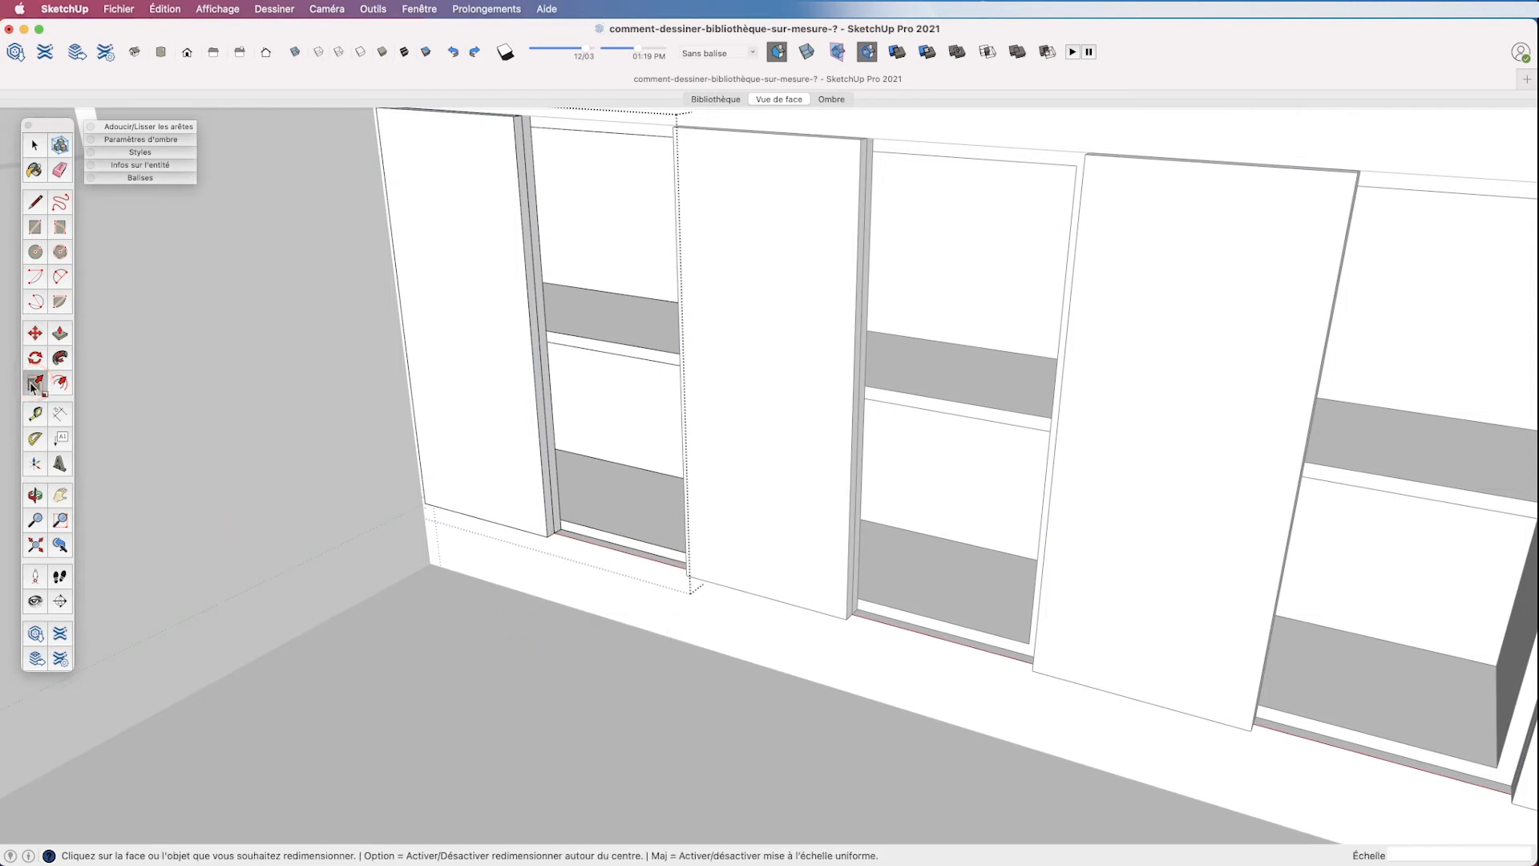
left_click(468, 322)
middle_click_drag(478, 629, 531, 648)
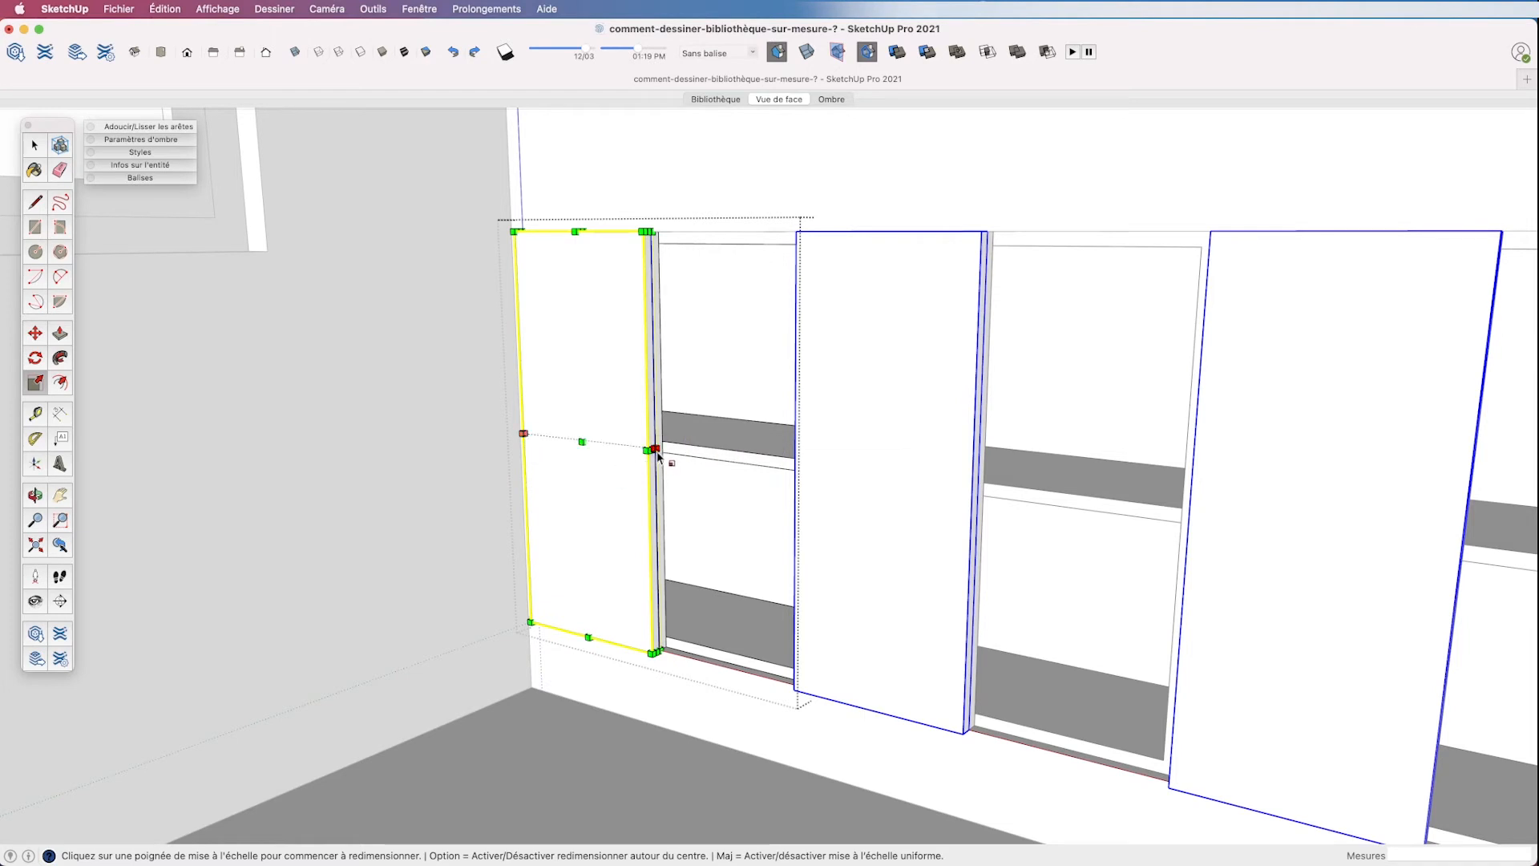
scroll(651, 451, "up", 3)
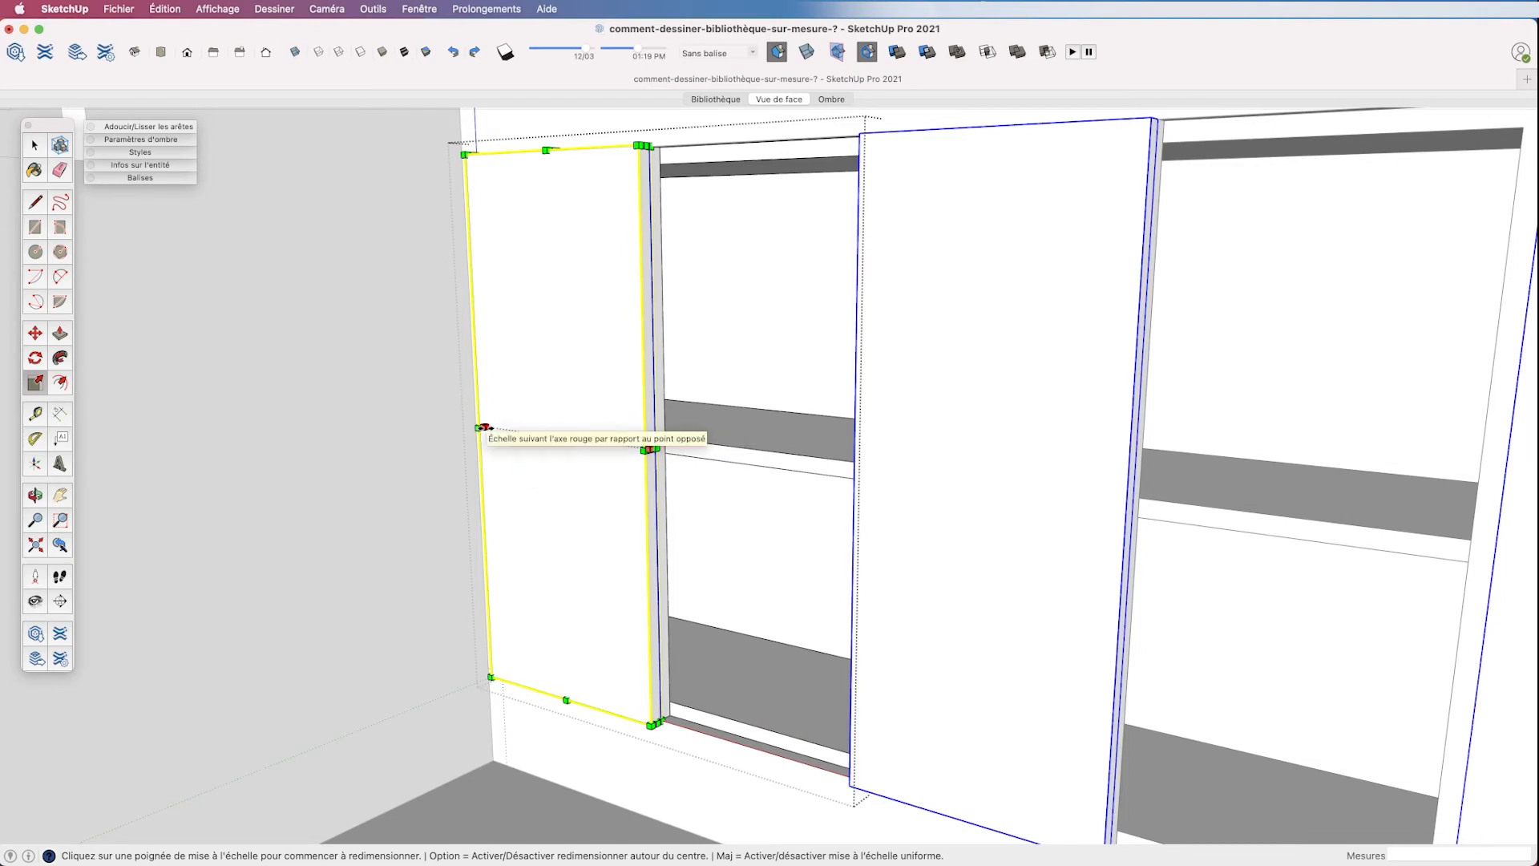
left_click(296, 53)
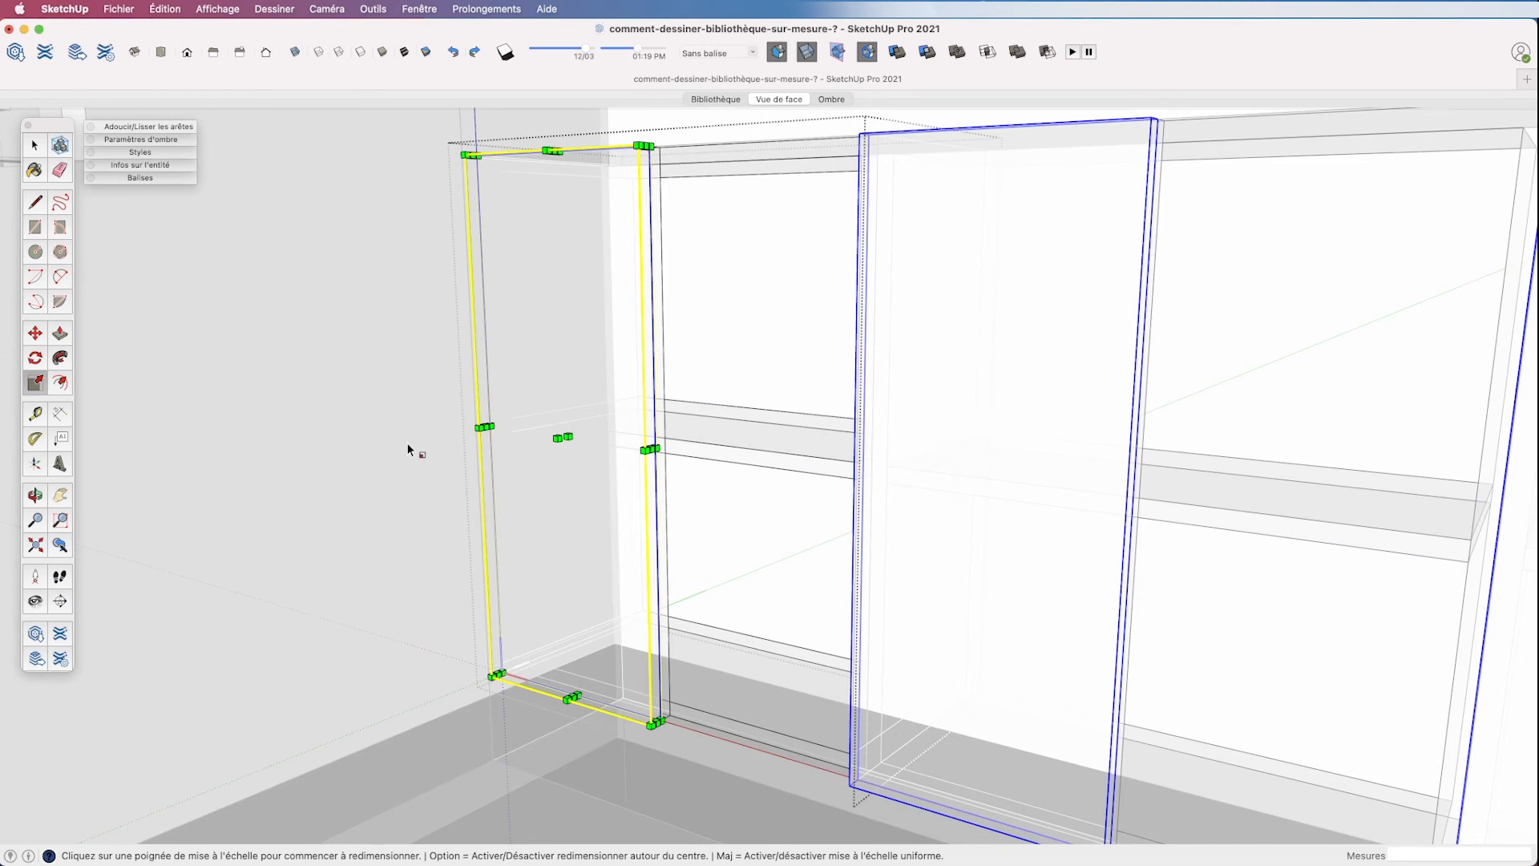
scroll(481, 431, "up", 5)
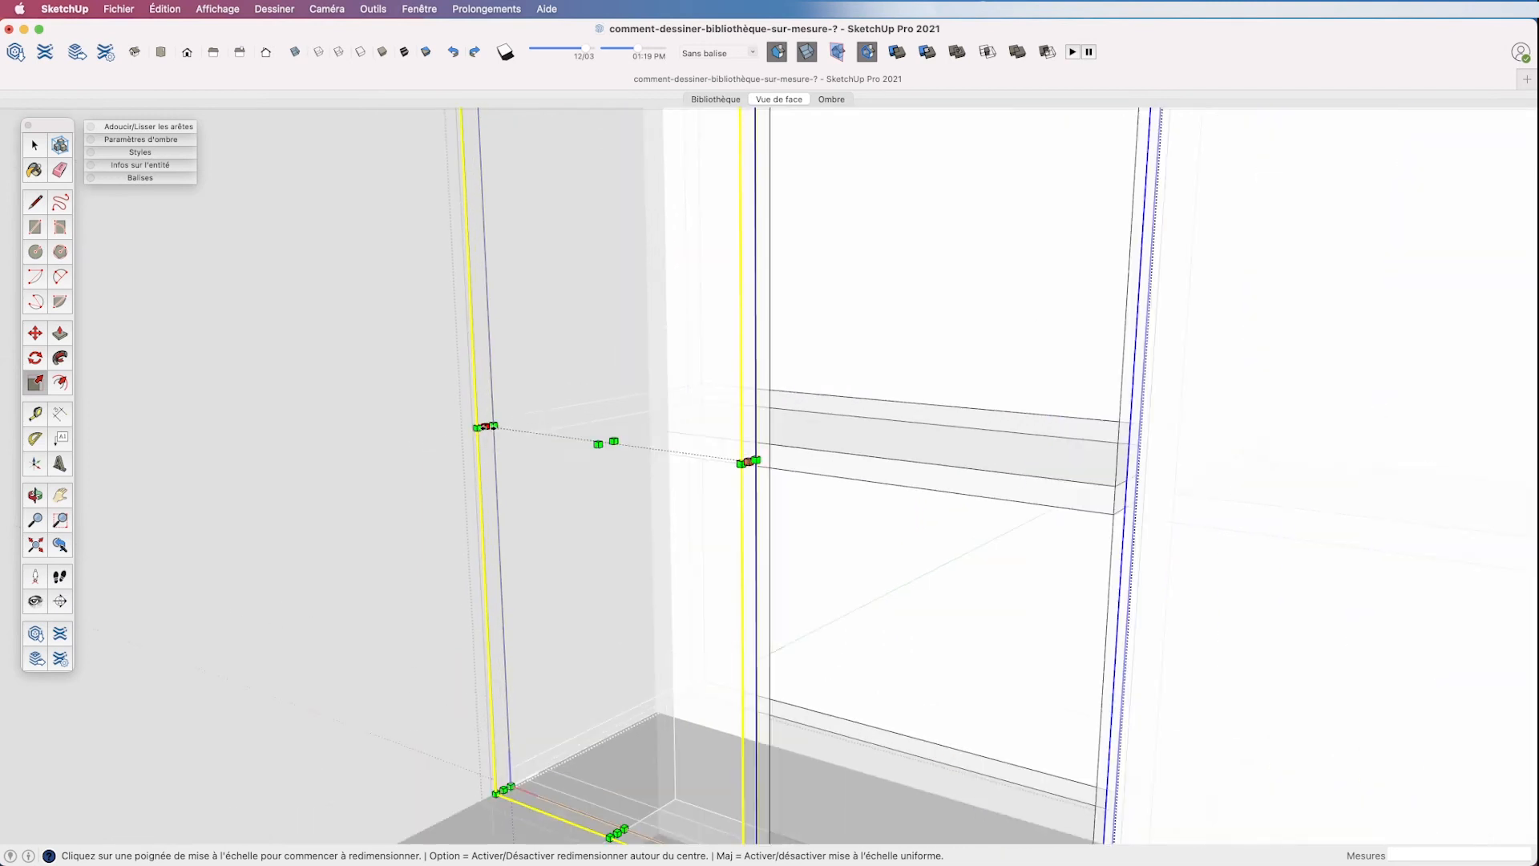
left_click(485, 427)
scroll(485, 427, "down", 6)
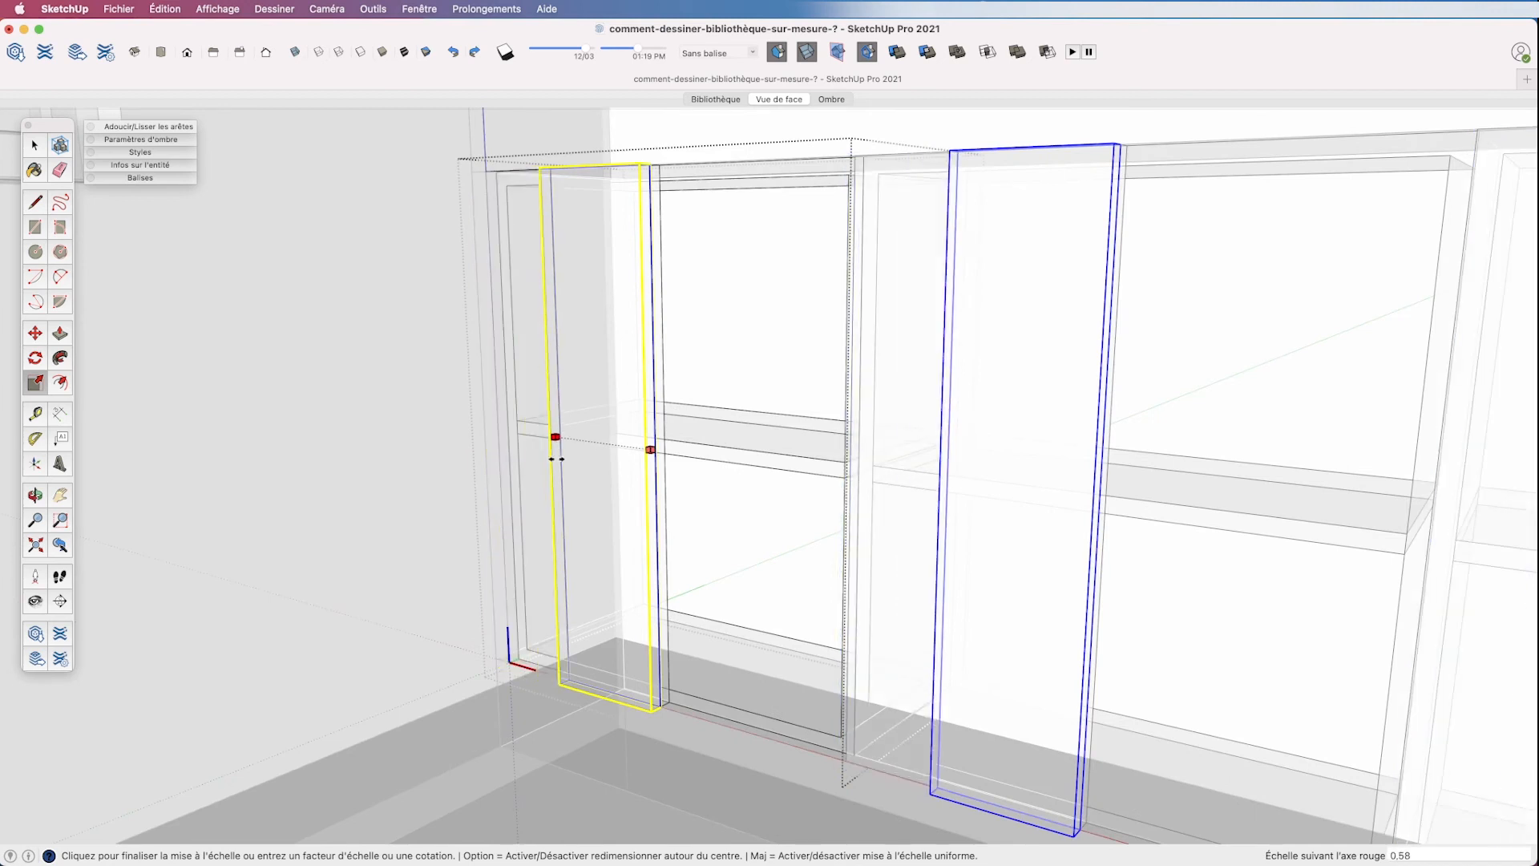
left_click(849, 513)
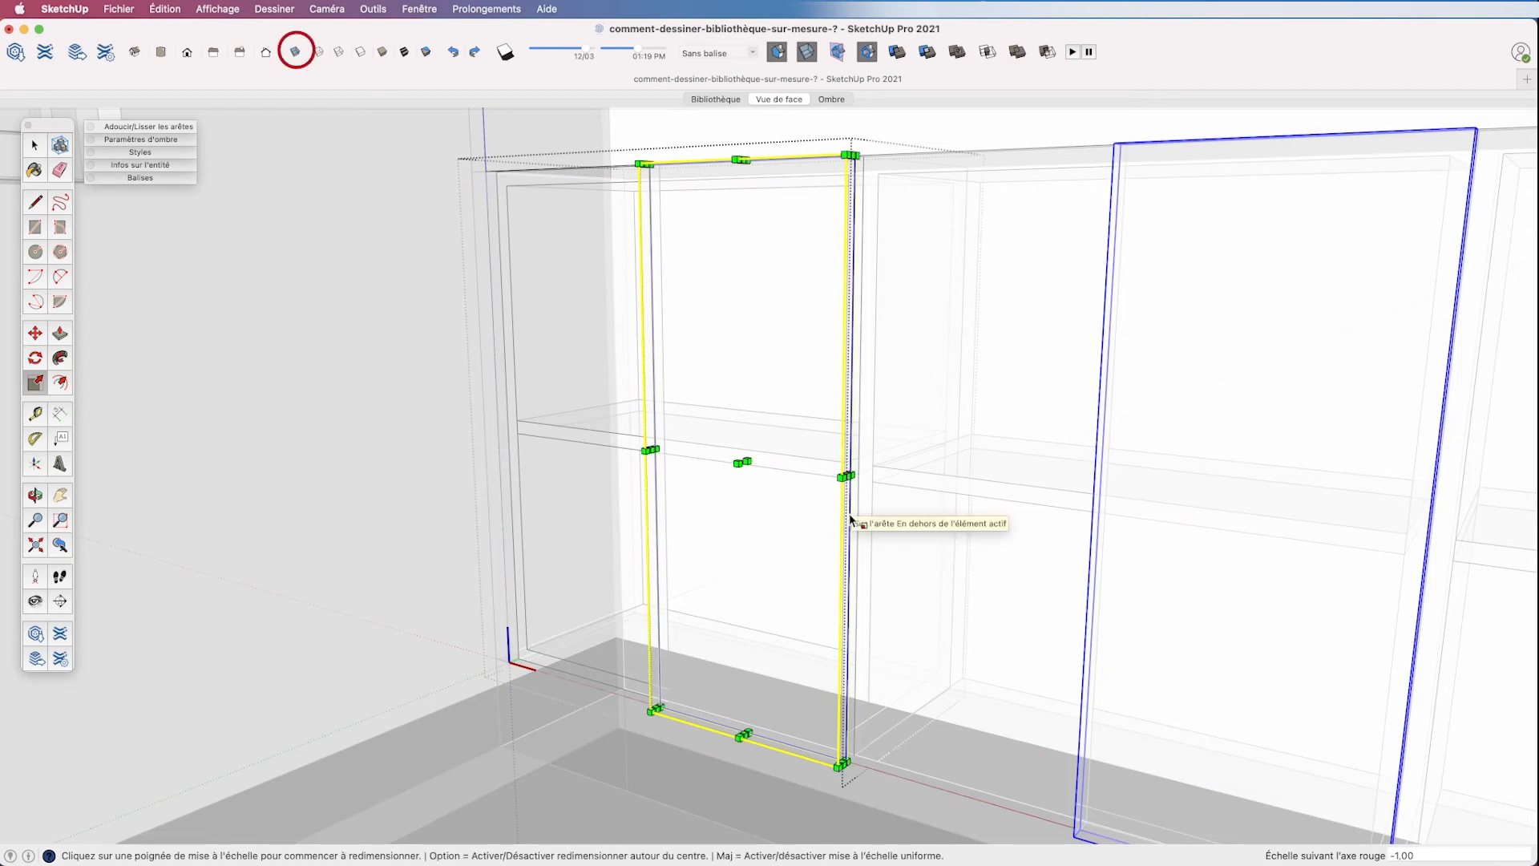
left_click(295, 52)
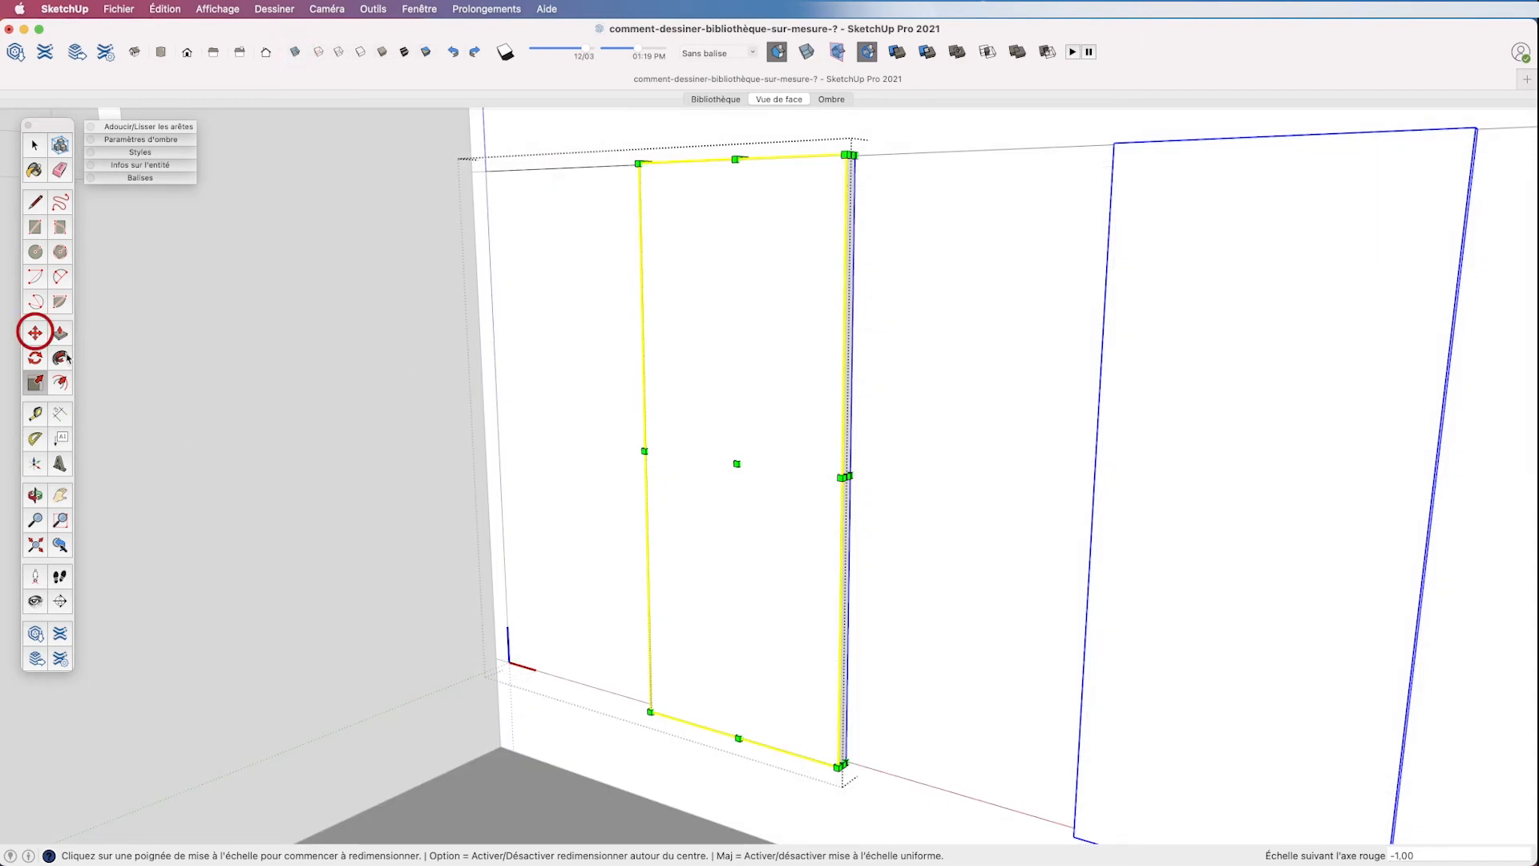
- Move the mirrored door 20 mm back so it sits flush against the cabinet front
left_click(35, 334)
scroll(797, 709, "up", 5)
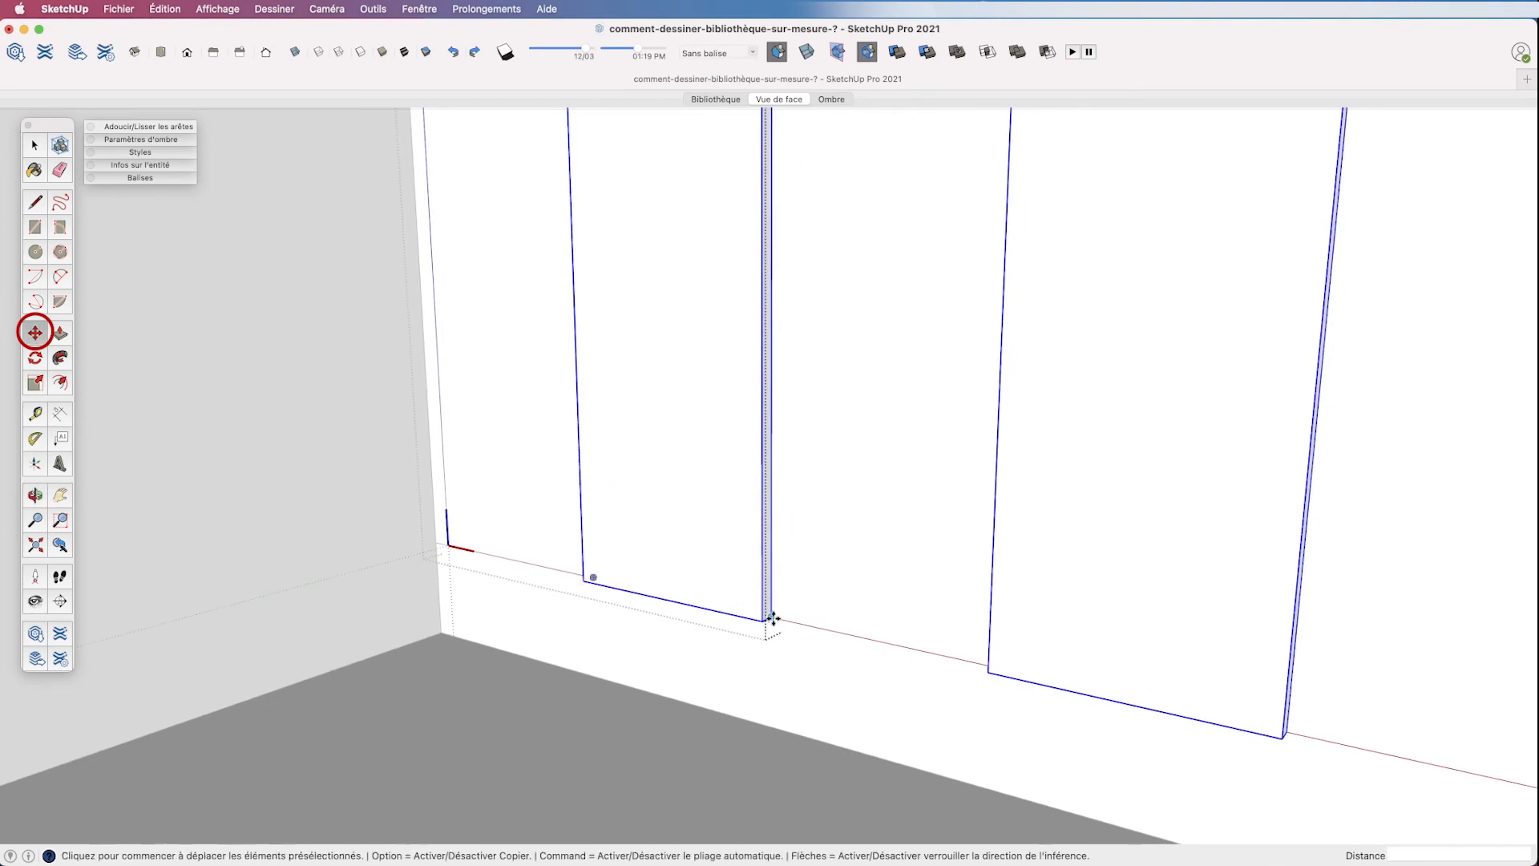
scroll(768, 615, "up", 2)
left_click(742, 638)
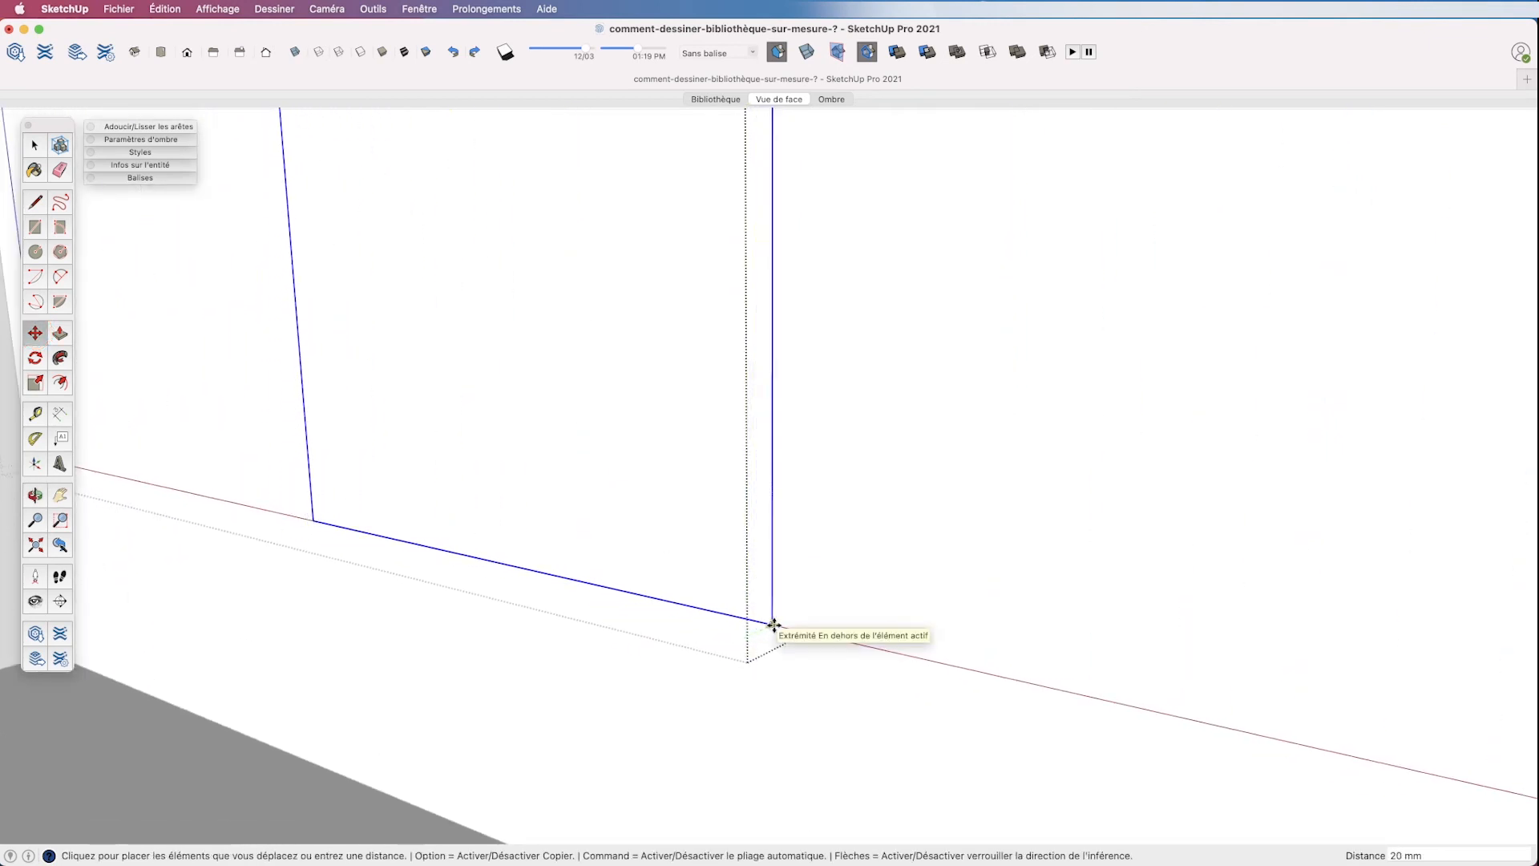
left_click(773, 624)
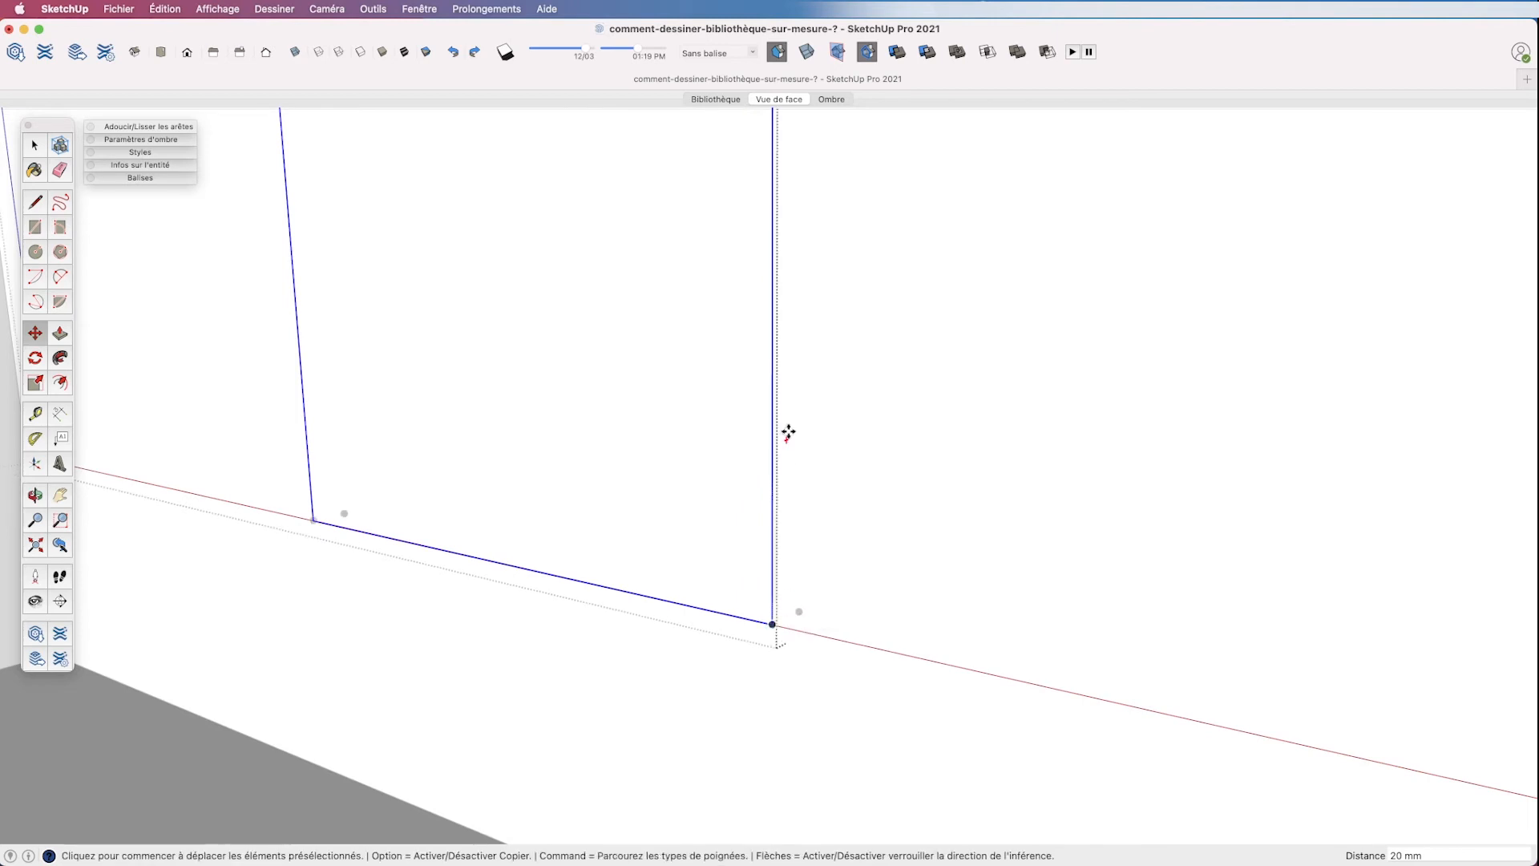
- Open the first cabinet's second door for editing and offset its front face inward to outline the central panel
left_click(790, 99)
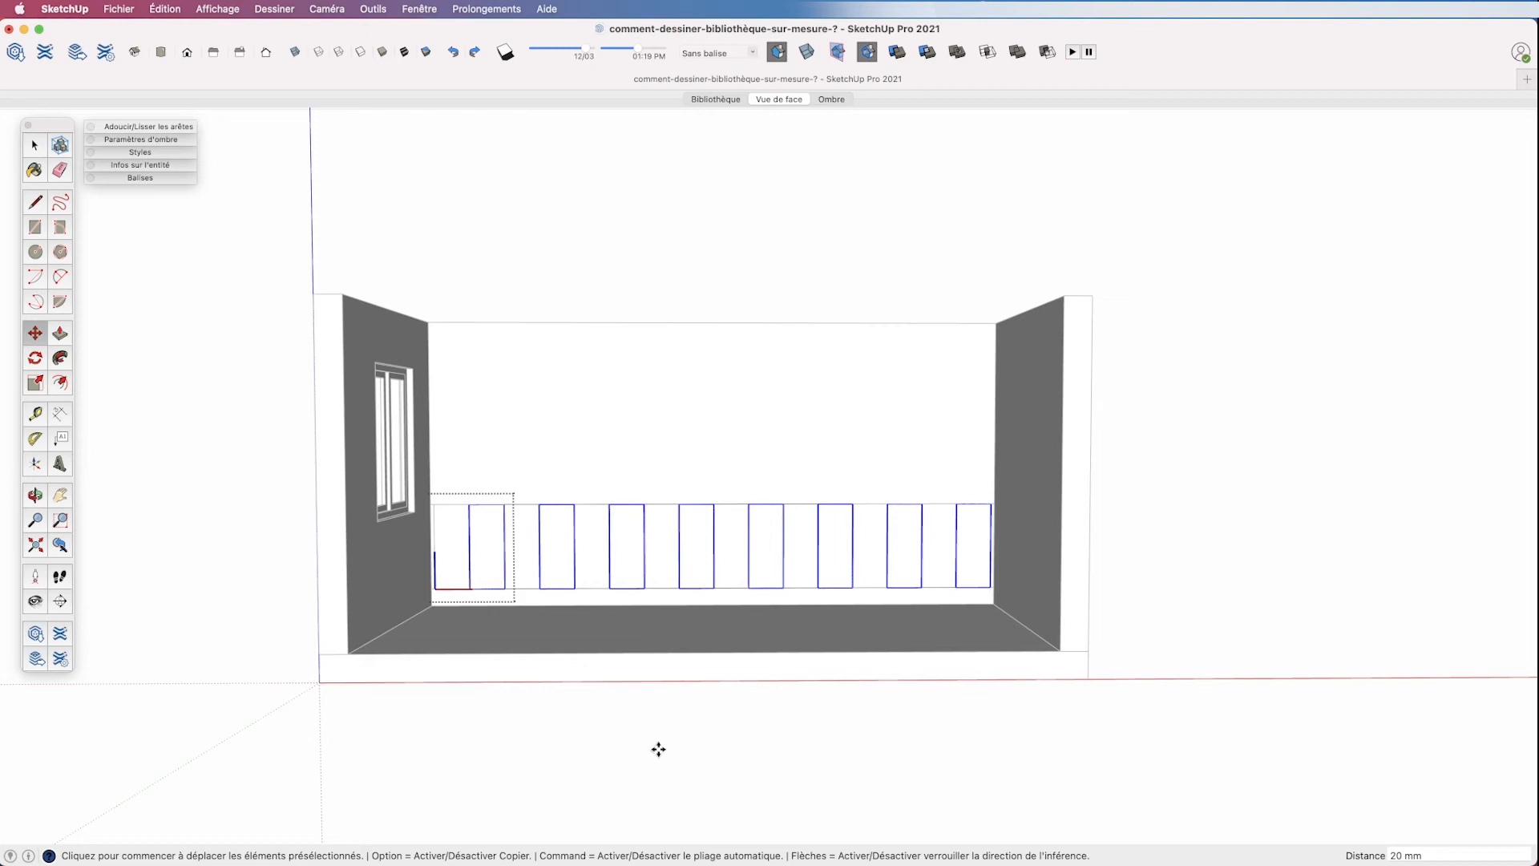
scroll(479, 553, "up", 10)
middle_click_drag(571, 408, 408, 482)
key("space")
left_click(576, 321)
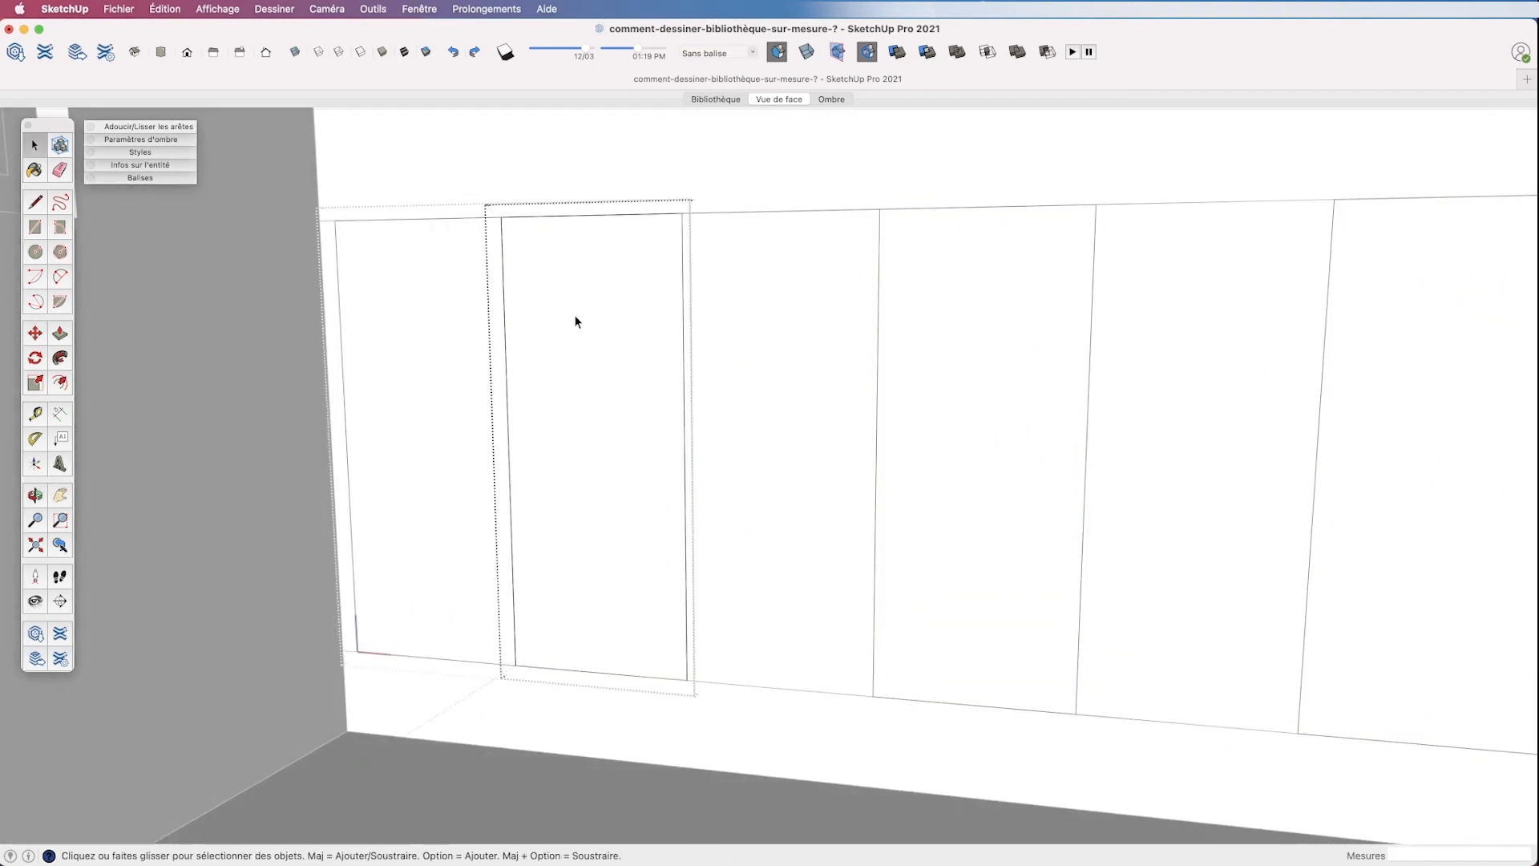
left_click(61, 383)
left_click(591, 215)
left_click(590, 252)
- Push the door's central panel back to recess it within the surrounding frame
key("p")
left_click(588, 305)
key("Return")
- Place a vertical and a horizontal guide on the door frame near its upper inner corner to locate the knob
left_click(35, 415)
middle_click_drag(482, 219, 564, 367)
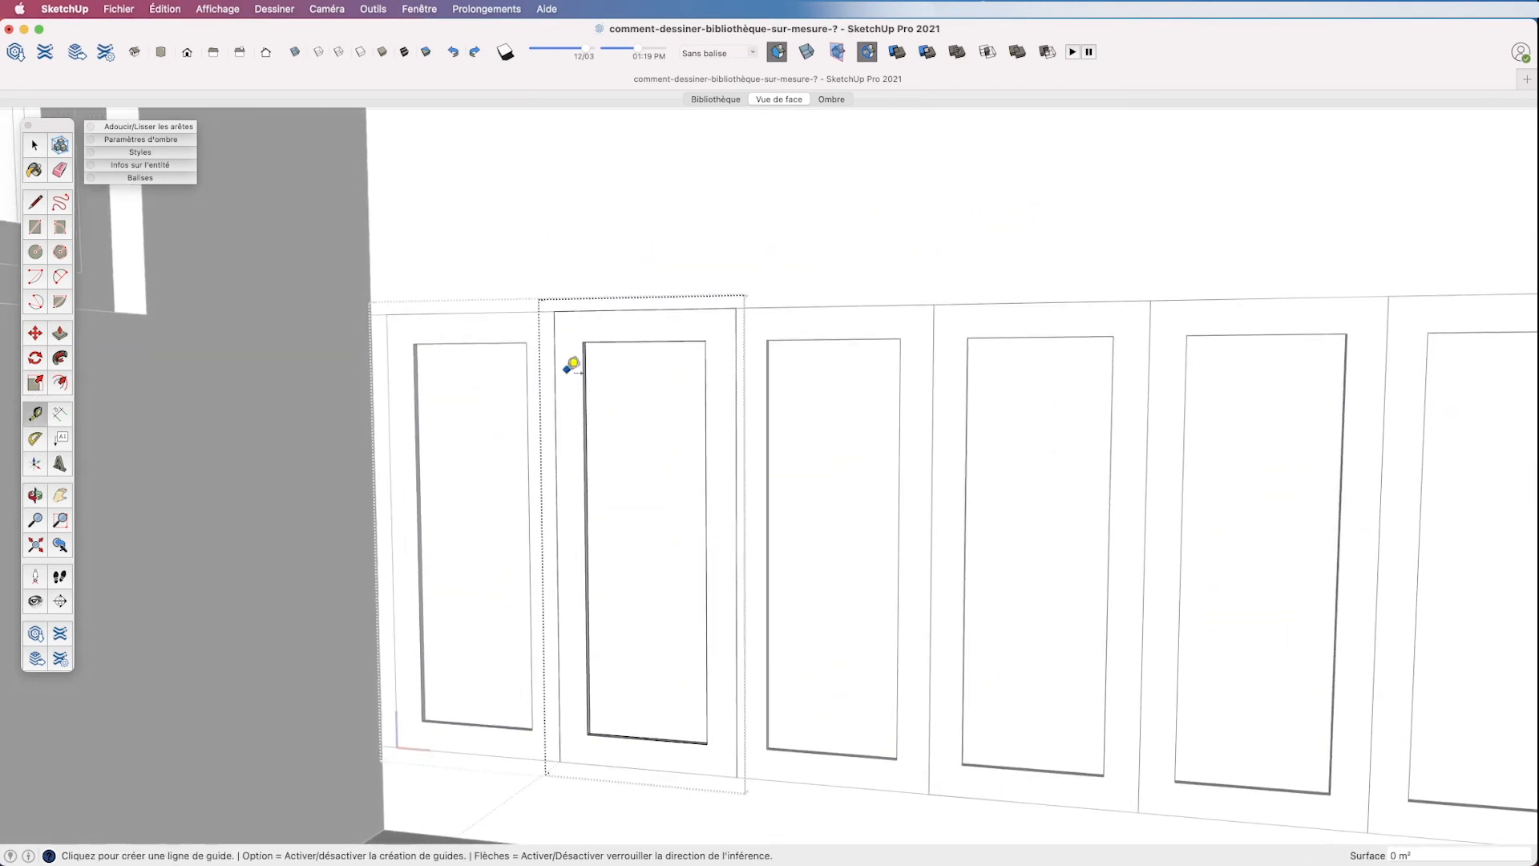
scroll(573, 365, "up", 5)
left_click(534, 312)
left_click(585, 308)
left_click(643, 170)
key("Return")
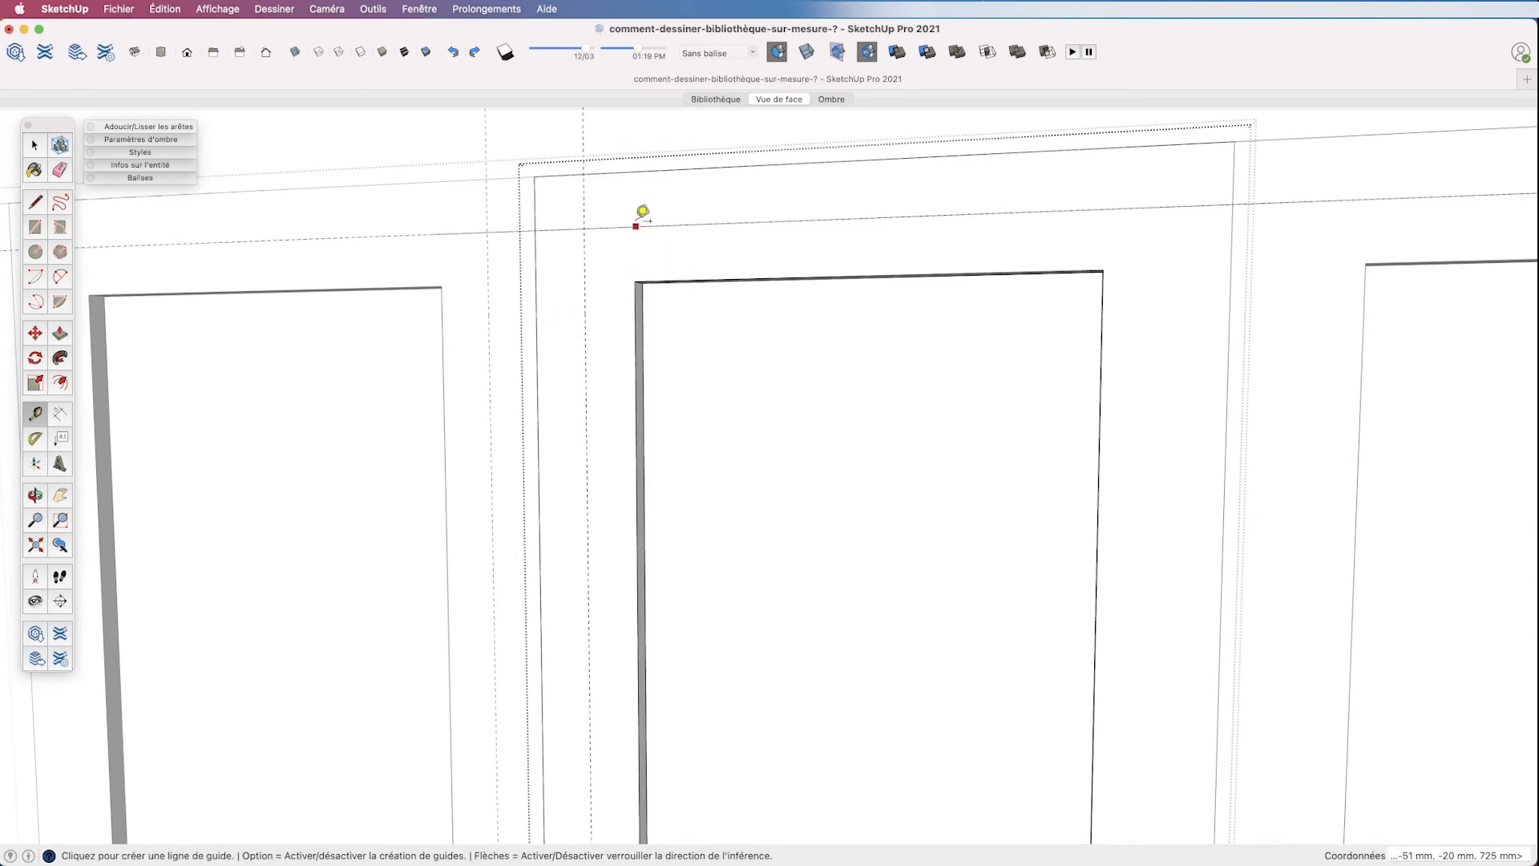
- Draw a circle with a 10 mm radius at the guides' intersection and extrude it 20 mm to form the door knob
left_click(36, 251)
type("10")
key("Return")
scroll(586, 228, "up", 3)
key("p")
left_click(587, 231)
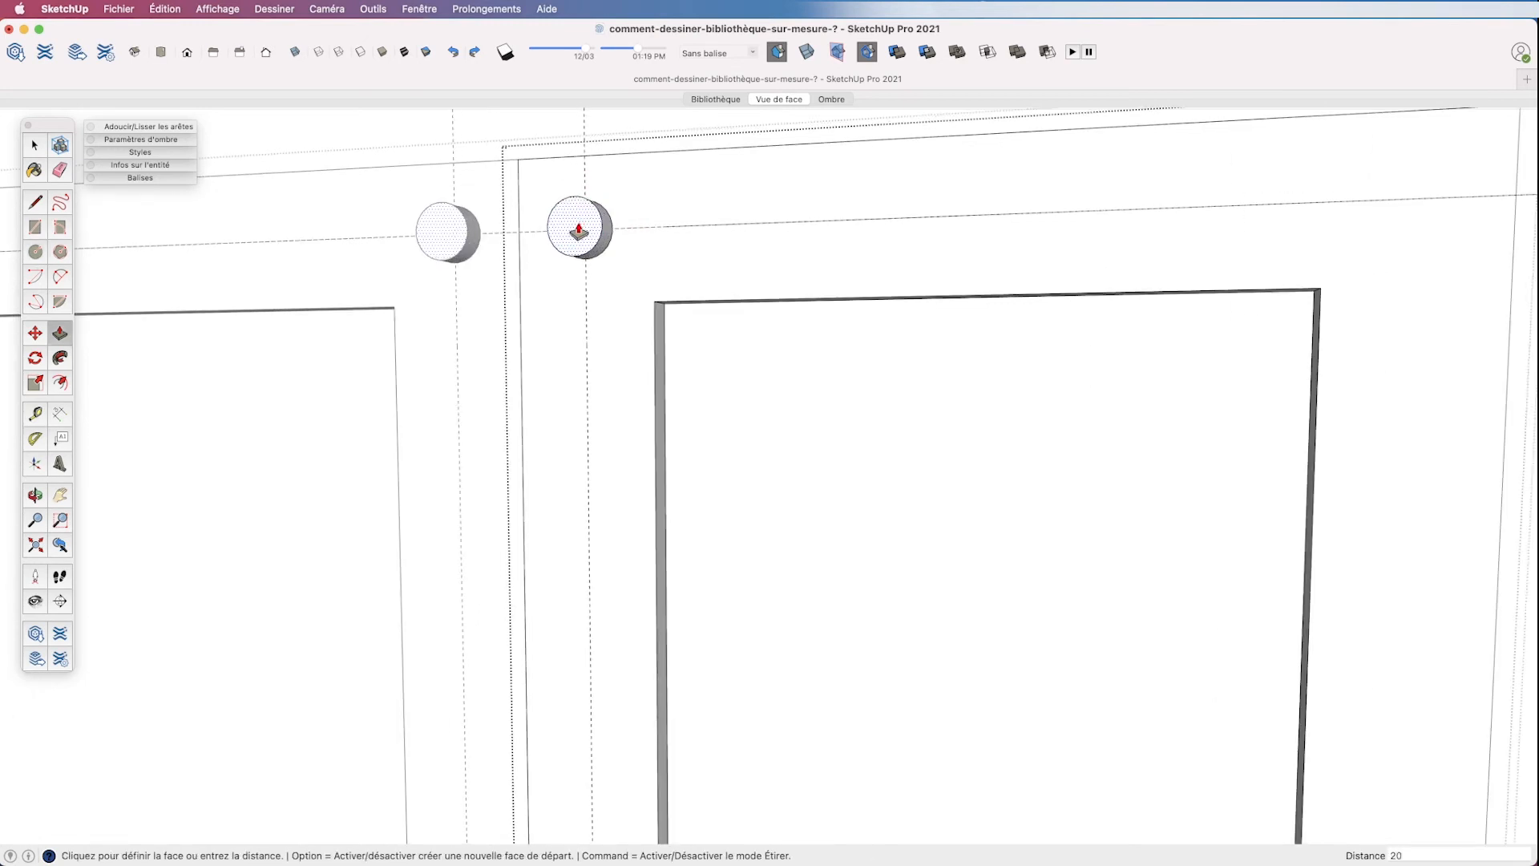
type("20")
key("Return")
- Delete all guides and return to the "Vue de face" scene
key("space")
left_click(168, 11)
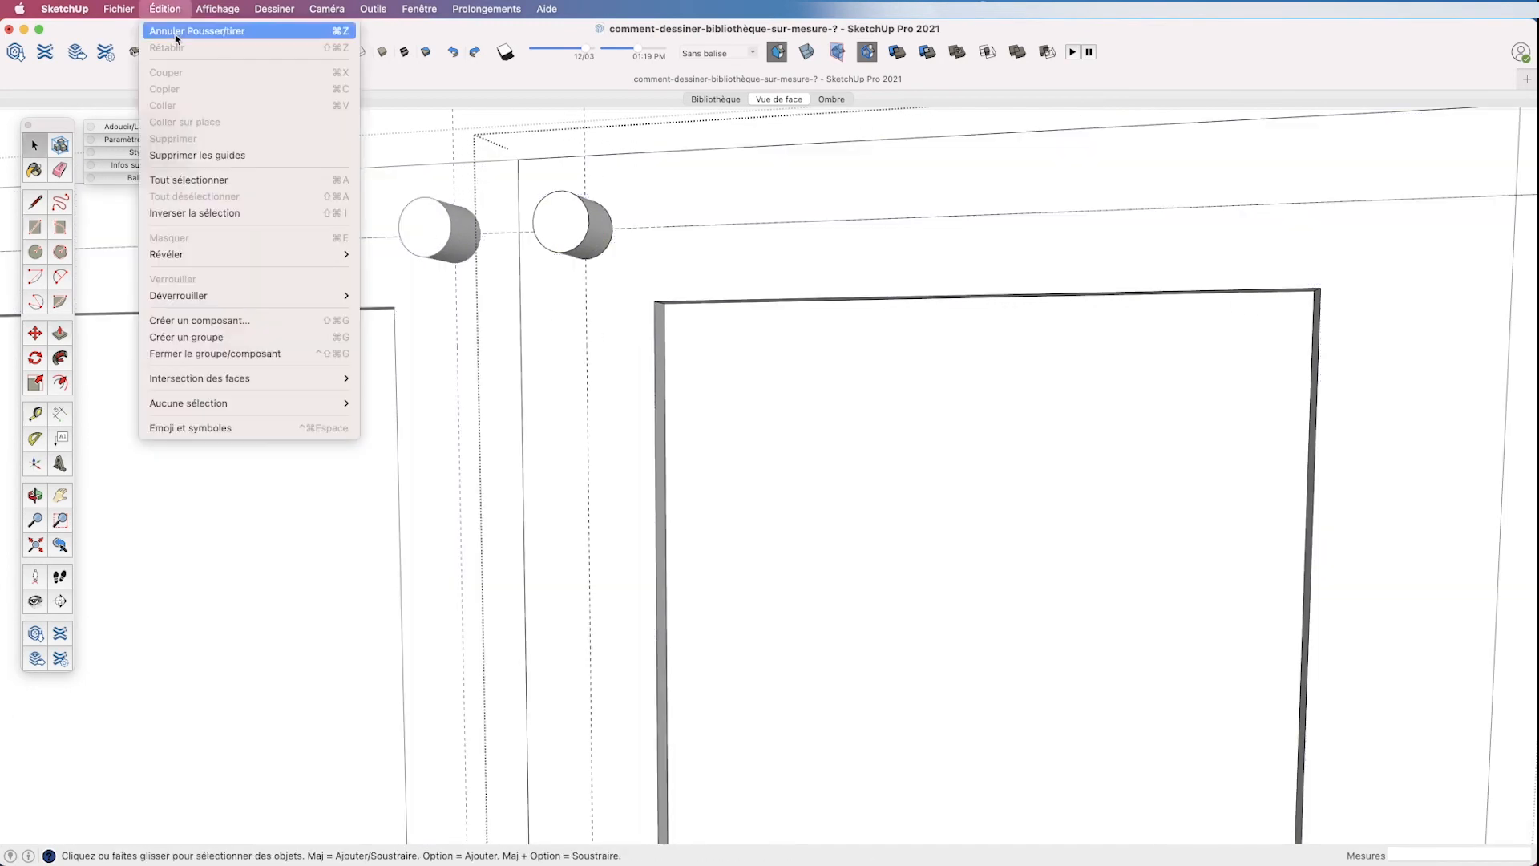
left_click(210, 155)
left_click(765, 100)
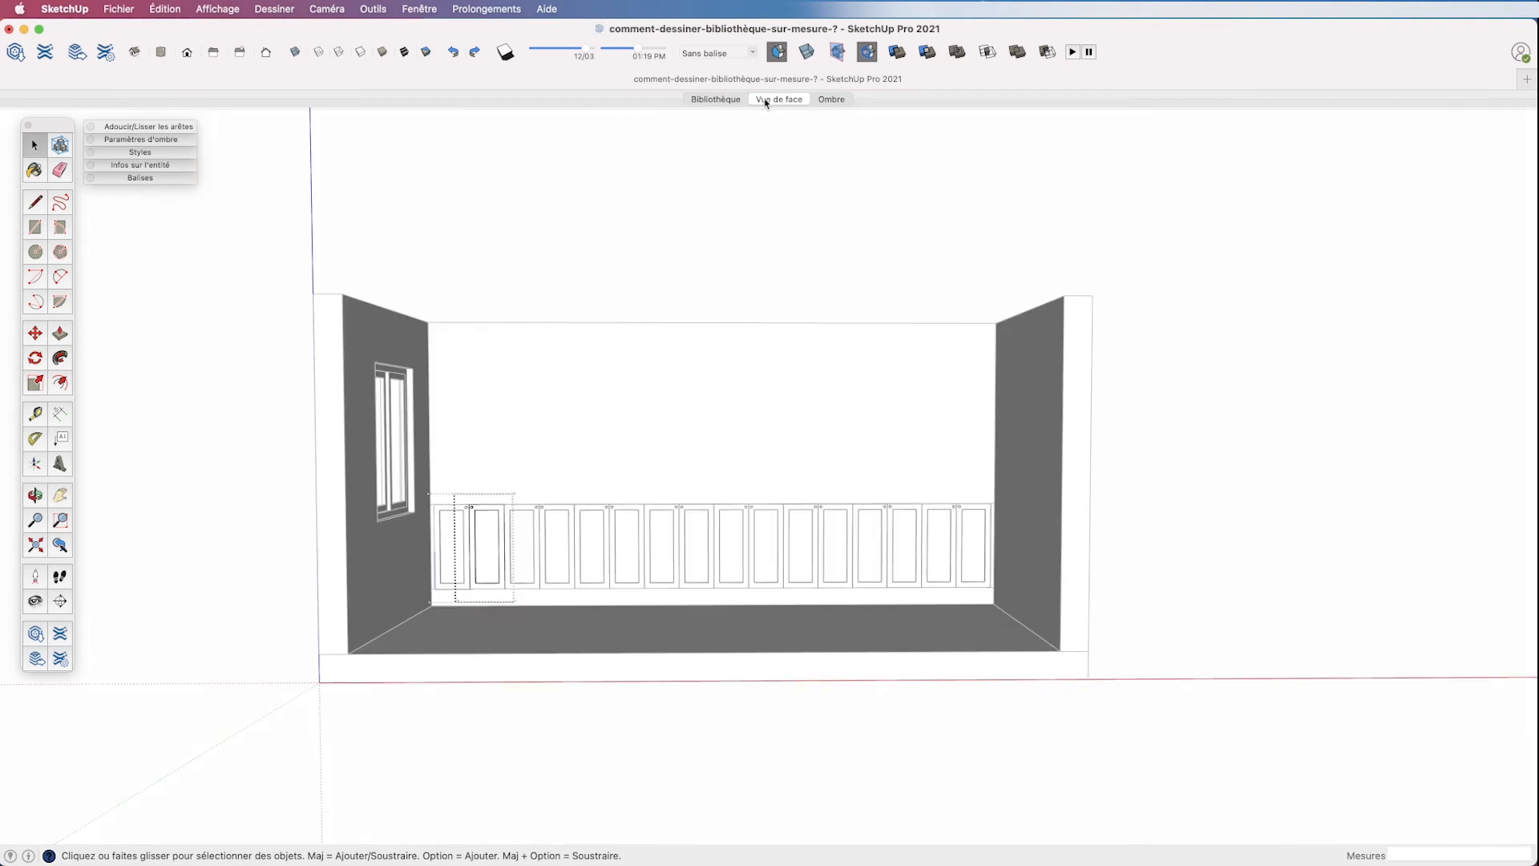
- Open the upper section's group for editing and offset its front face outline inward by 30 mm
left_click(581, 748)
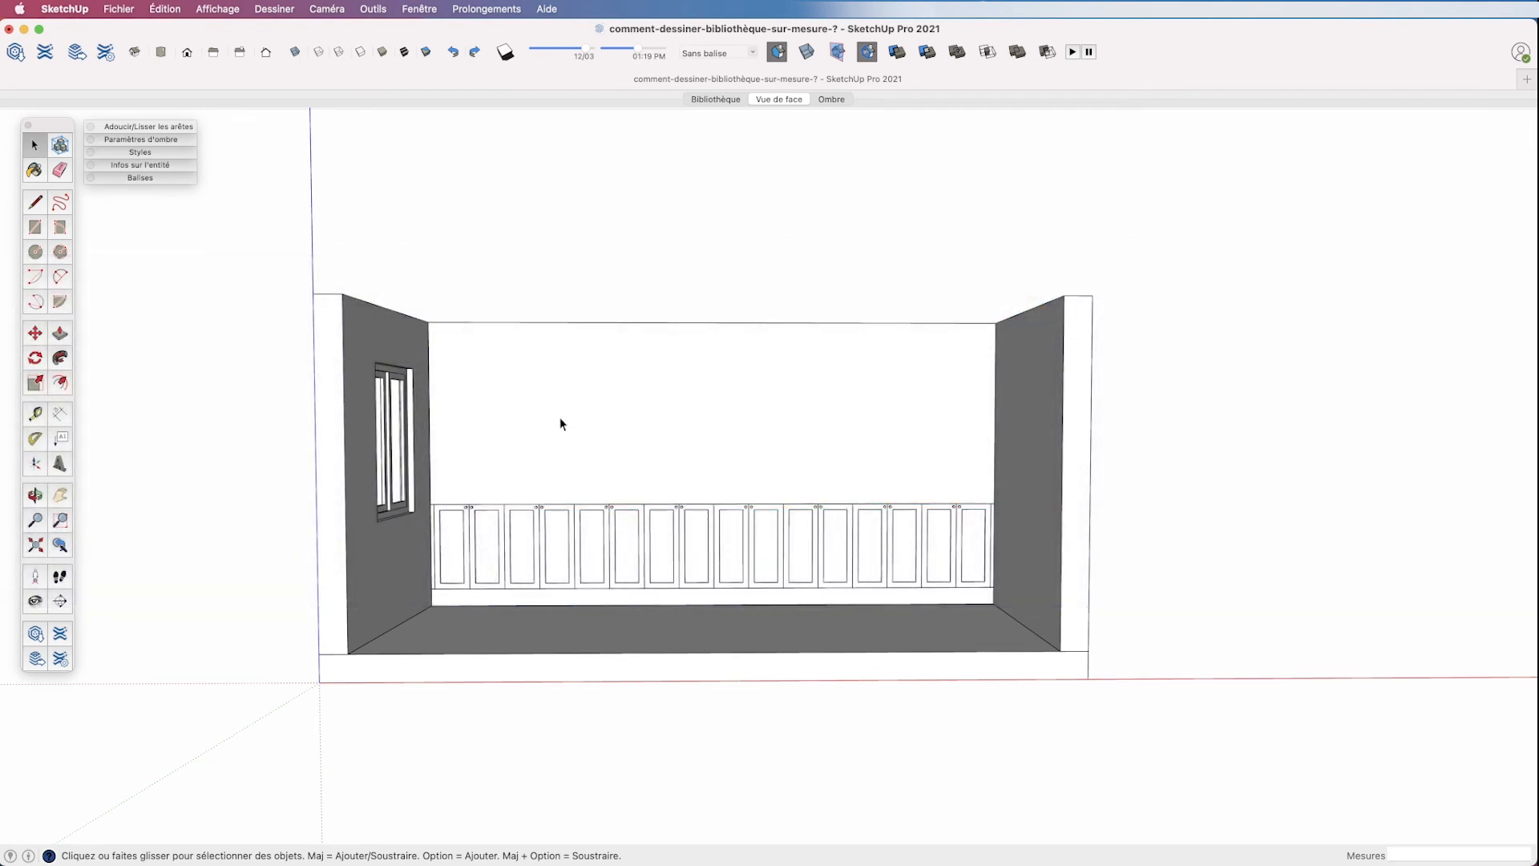
double_click(562, 414)
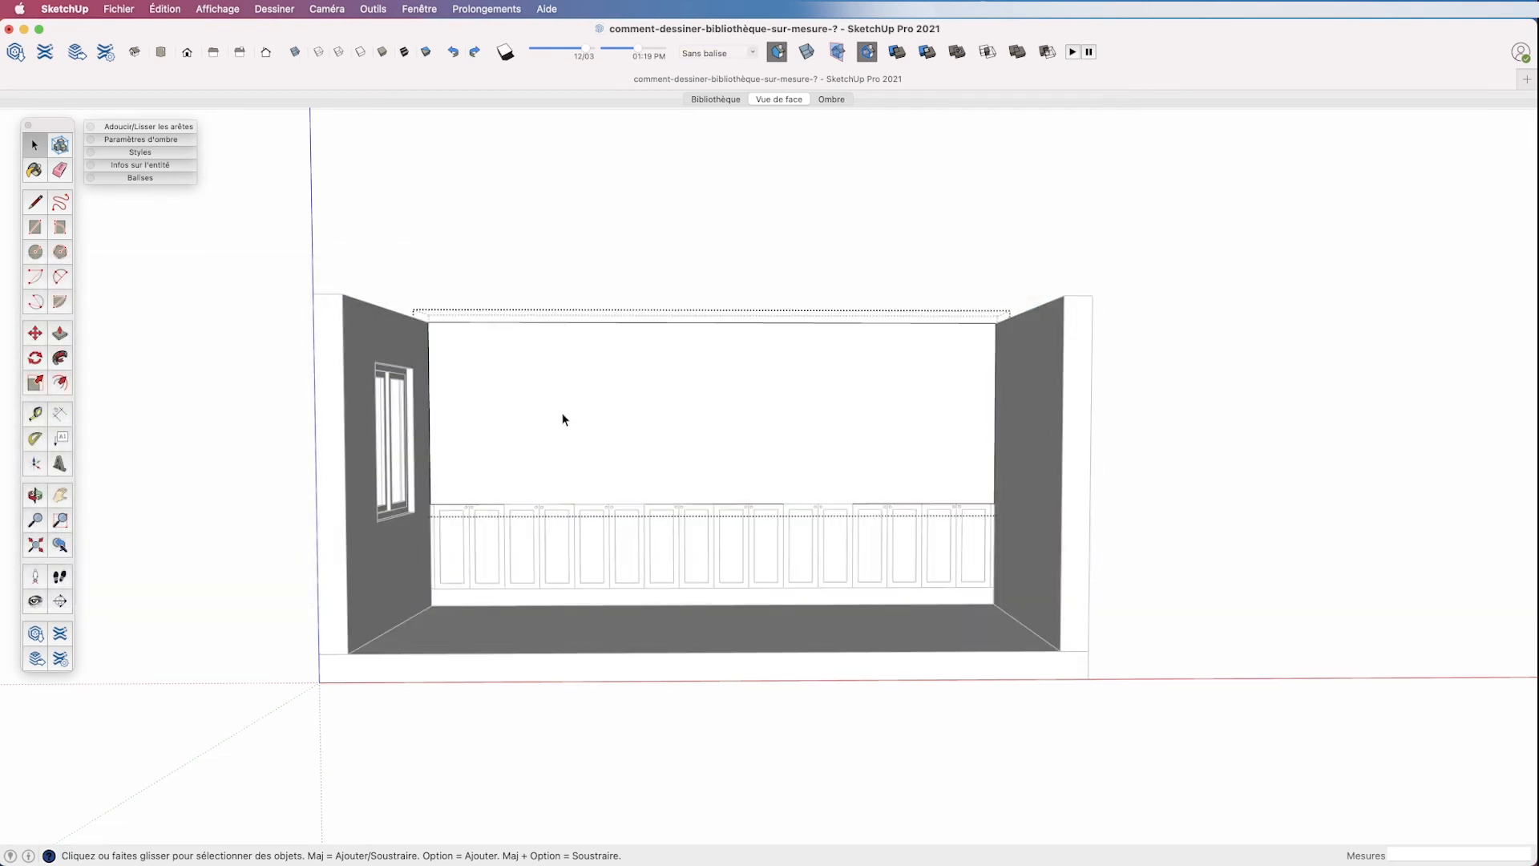
left_click(60, 384)
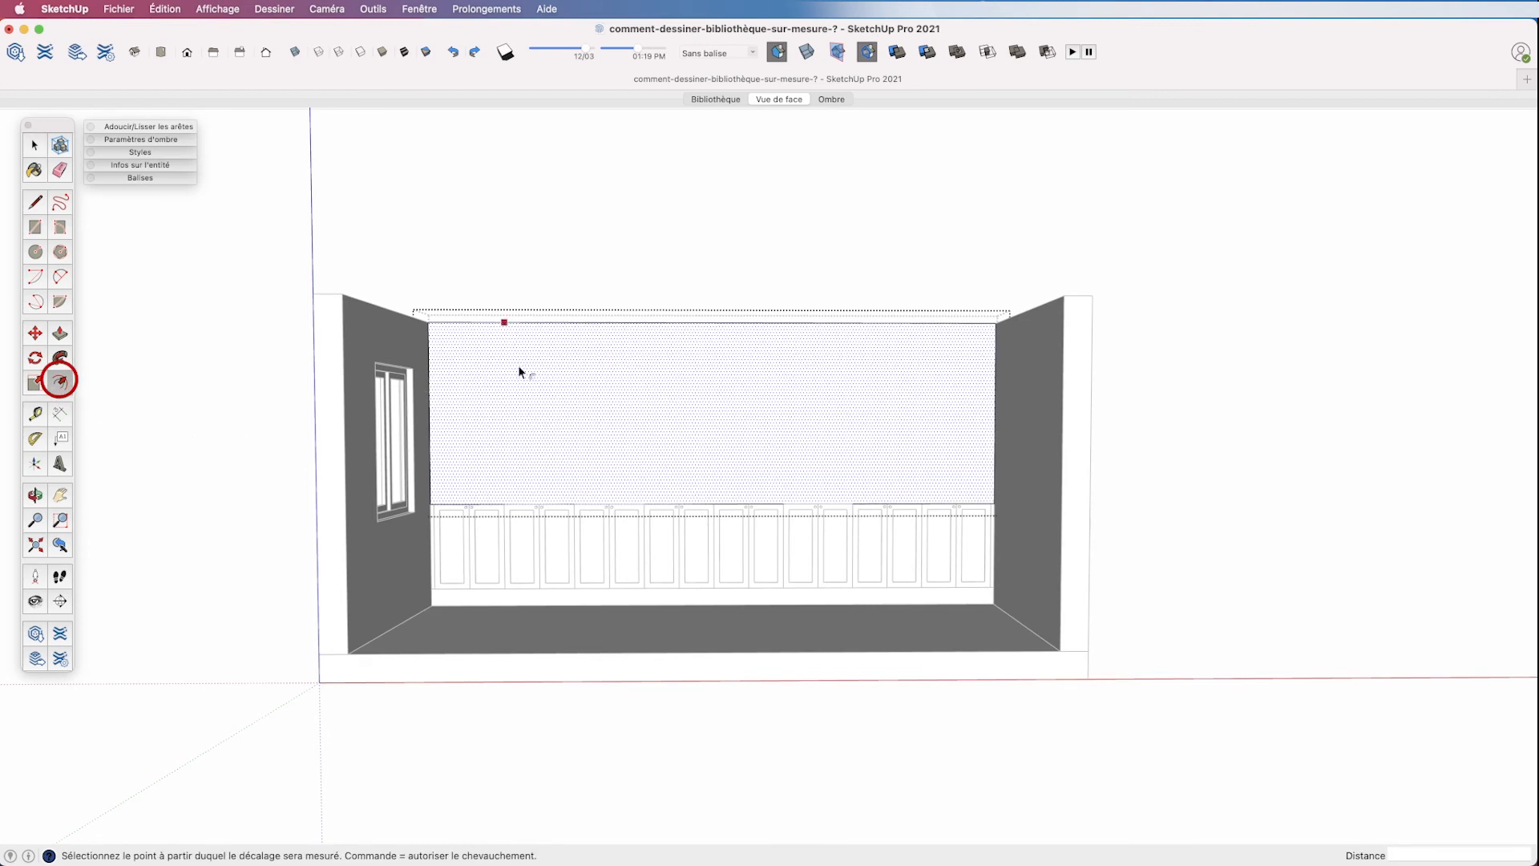
left_click(602, 344)
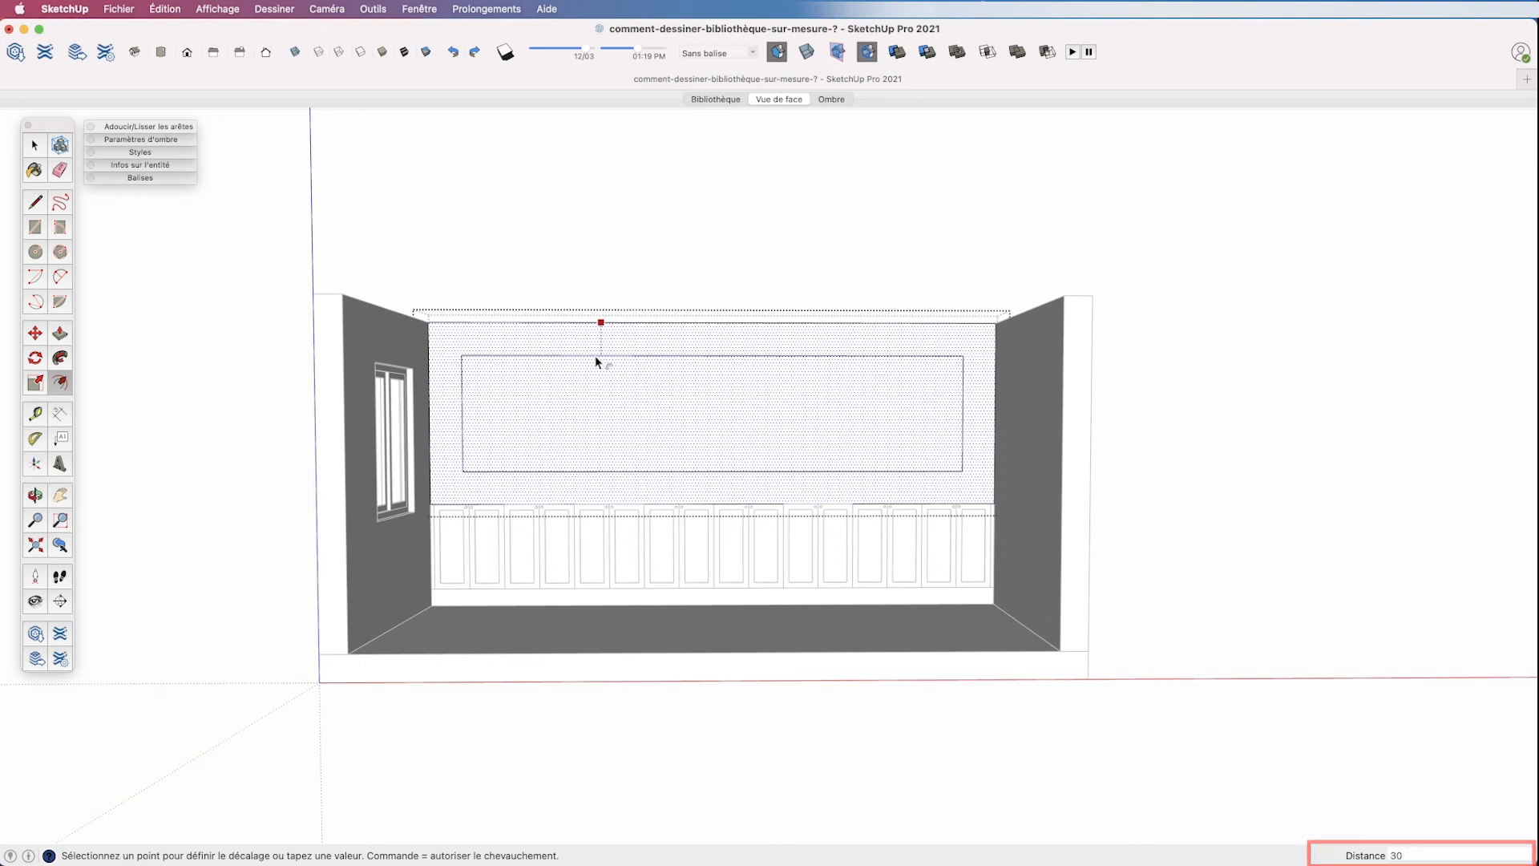
key("Return")
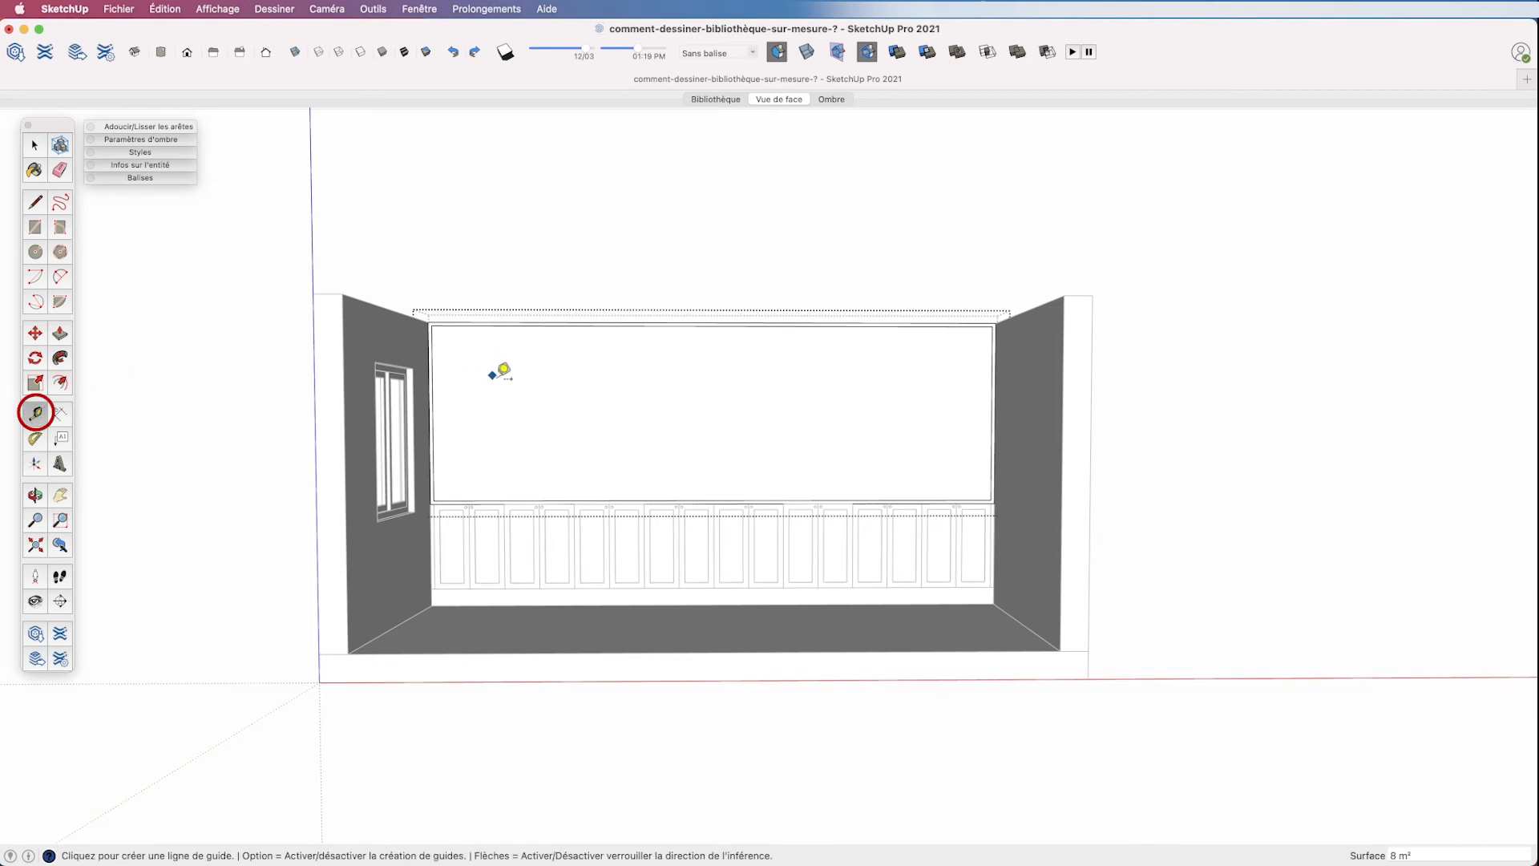
- Place a vertical guide 400 mm from the inner left edge of the upper section and another 30 mm beyond it
scroll(485, 377, "up", 3)
middle_click_drag(477, 409, 490, 414)
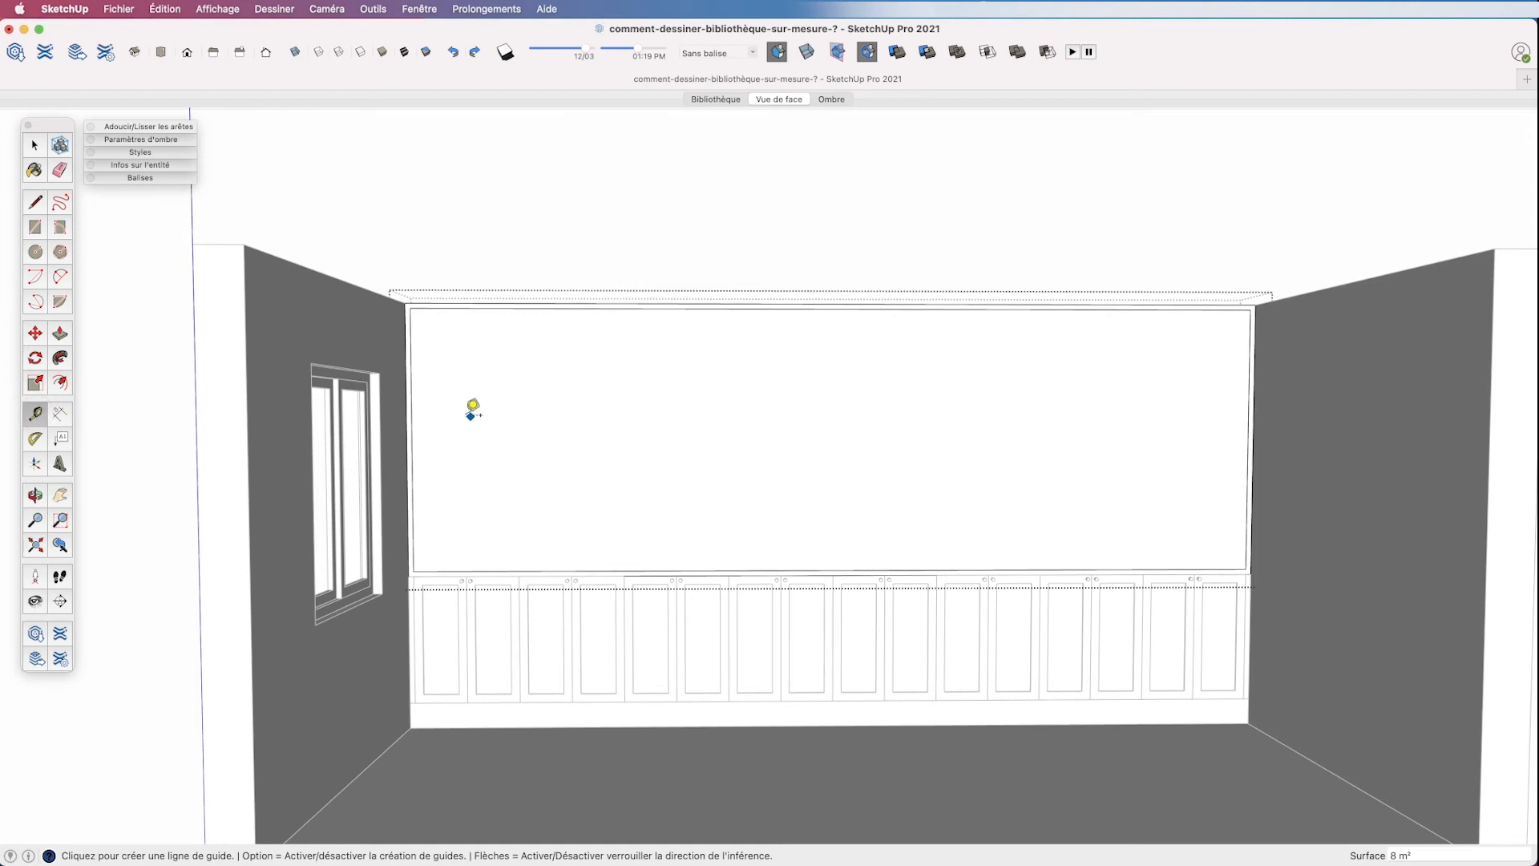
left_click(411, 398)
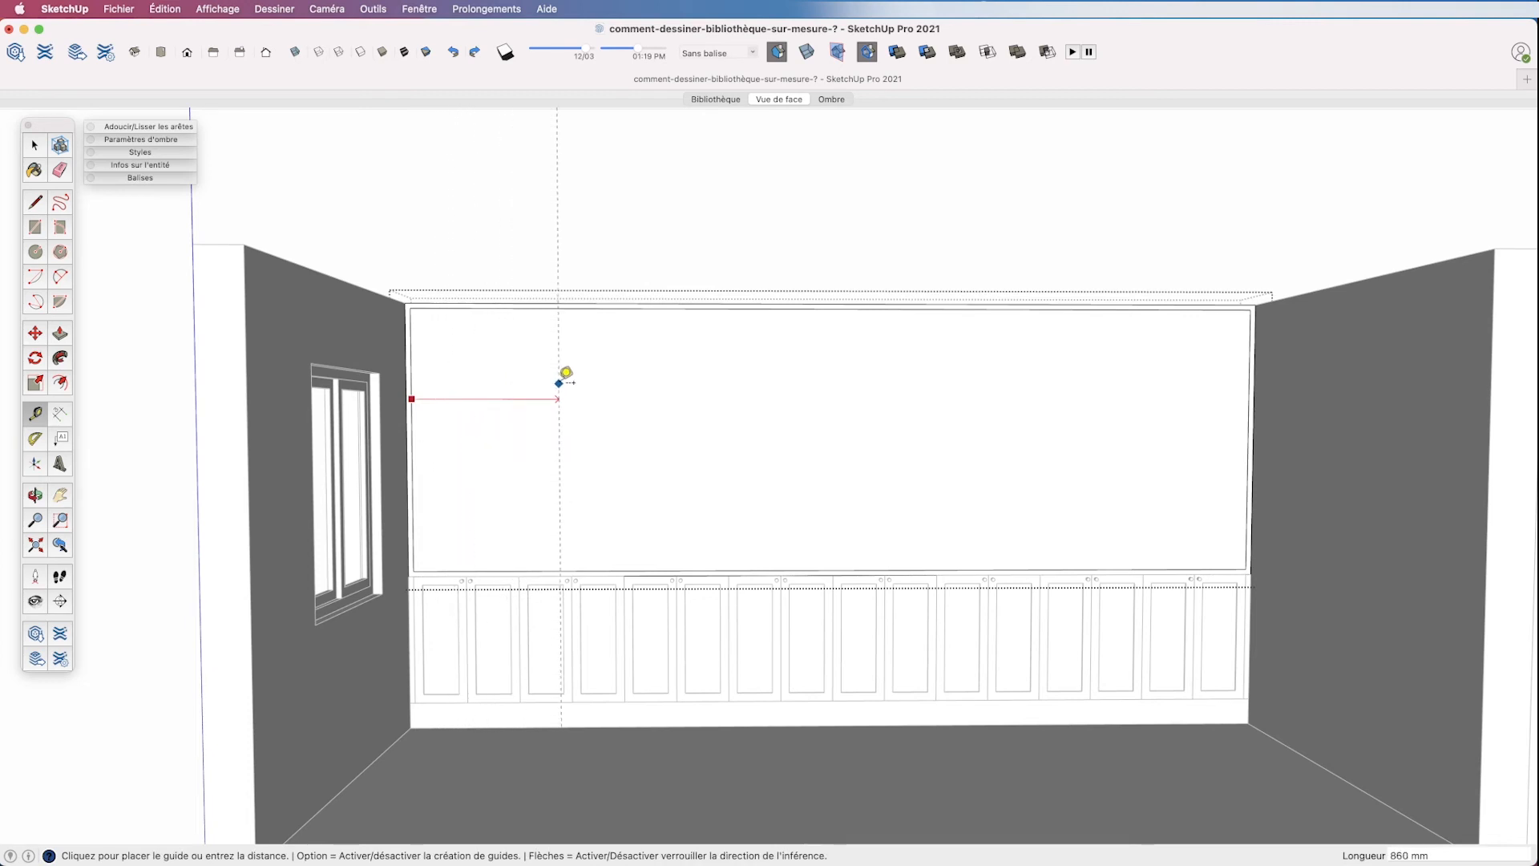
type("400")
key("Return")
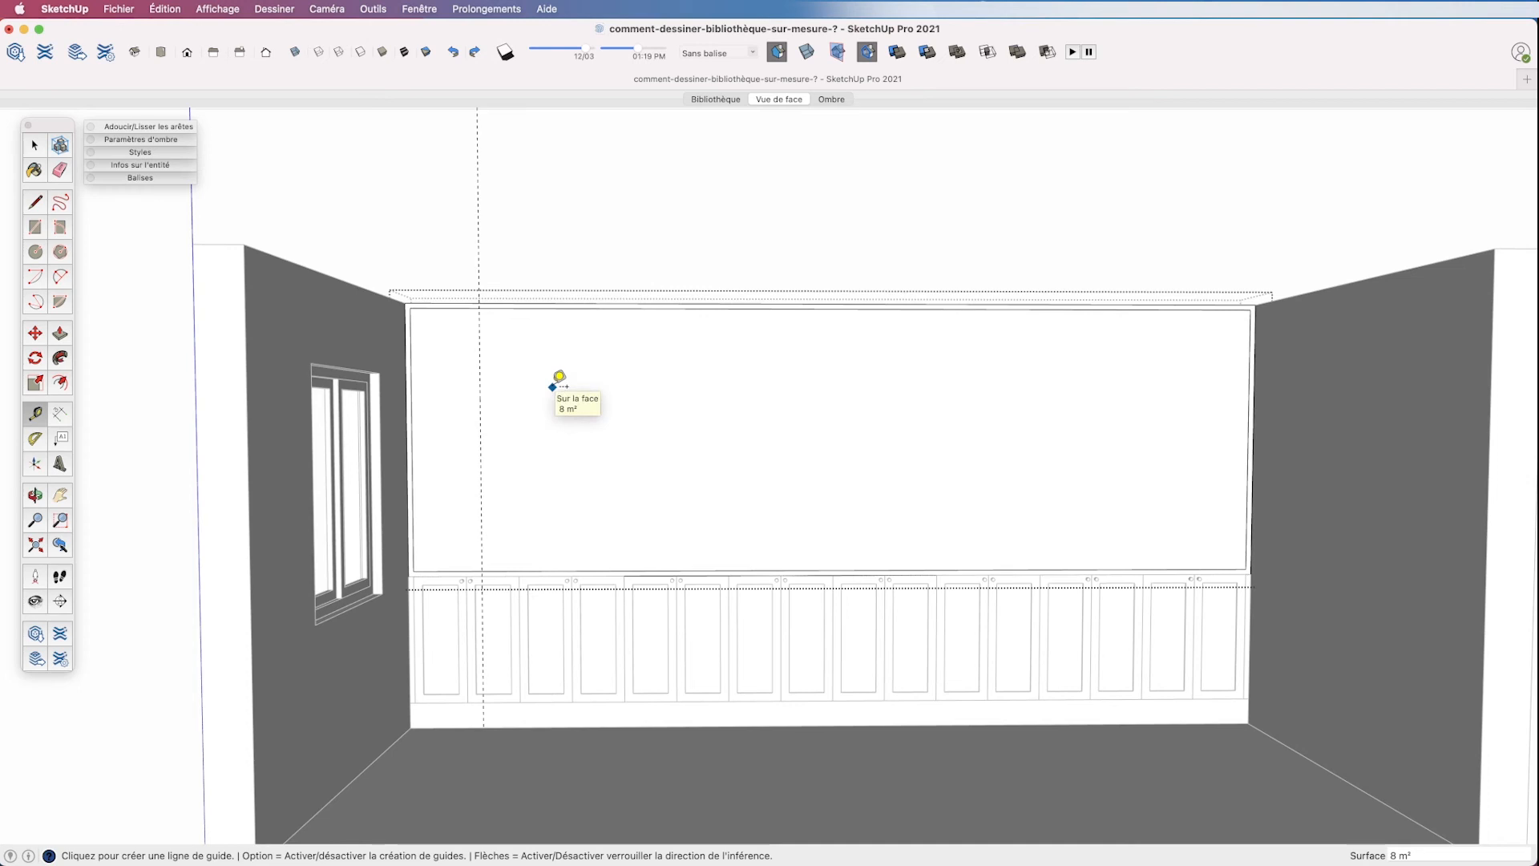
left_click(481, 362)
type("3")
key("Return")
- Place a horizontal guide 500 mm below the inner top edge and draw the 500 by 400 mm rectangle of the upper-left corner compartment
left_click(463, 308)
type("500")
key("Return")
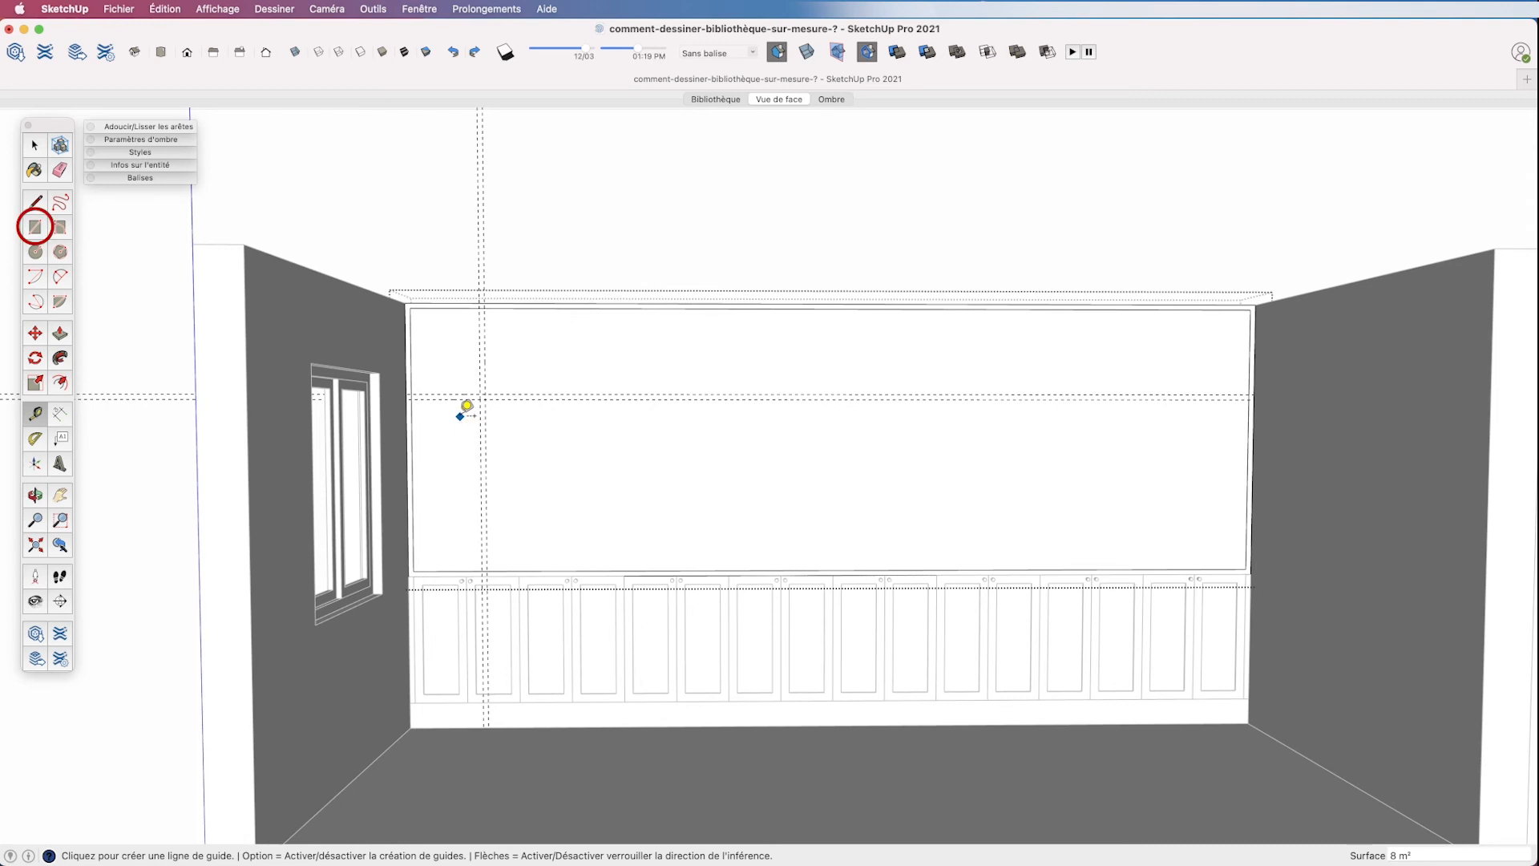
left_click(34, 229)
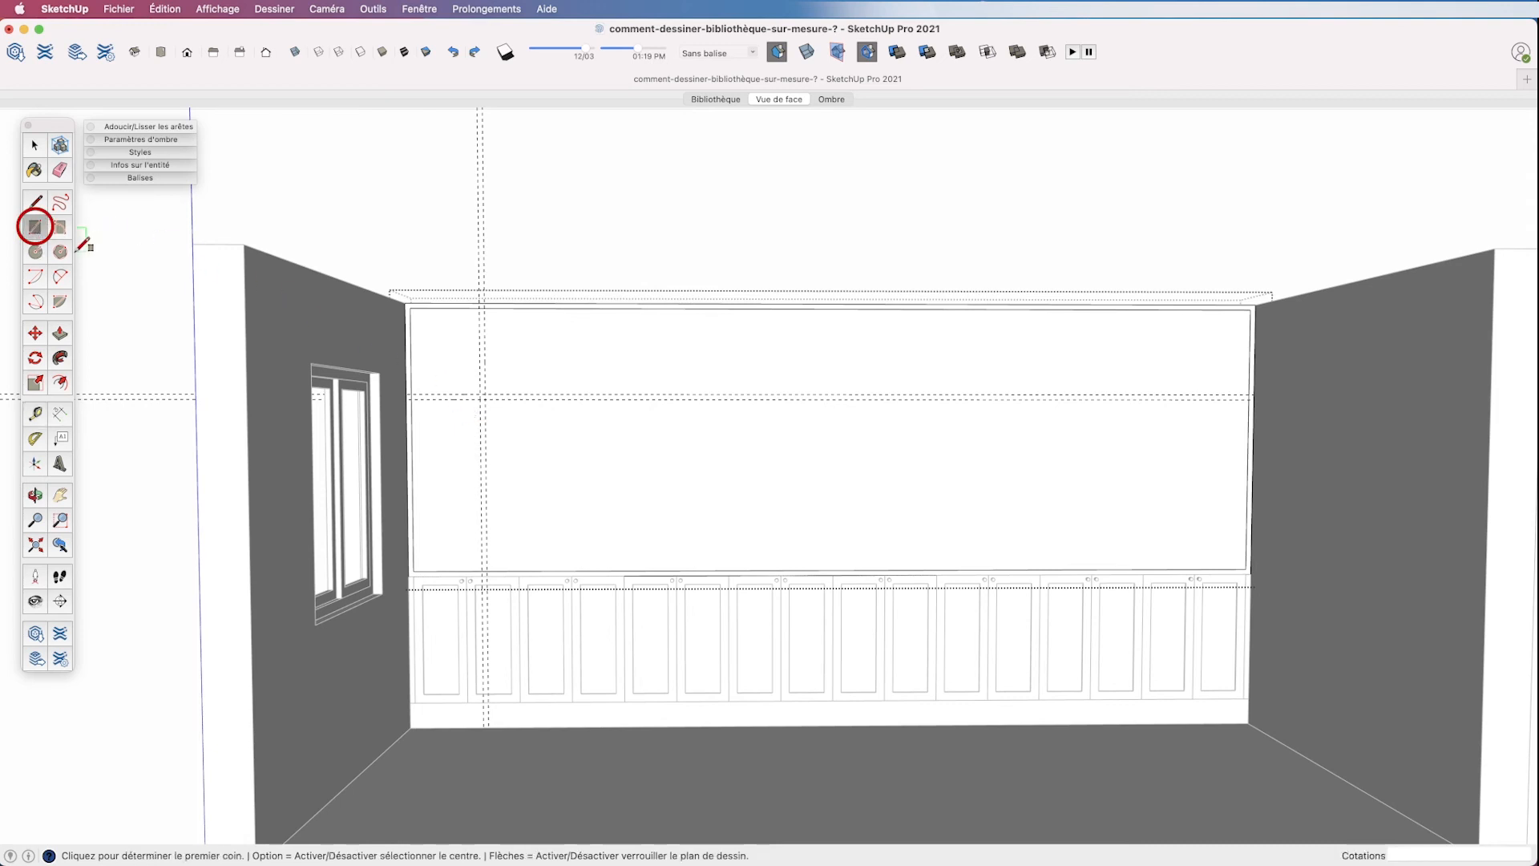
scroll(440, 330, "up", 3)
left_click(397, 295)
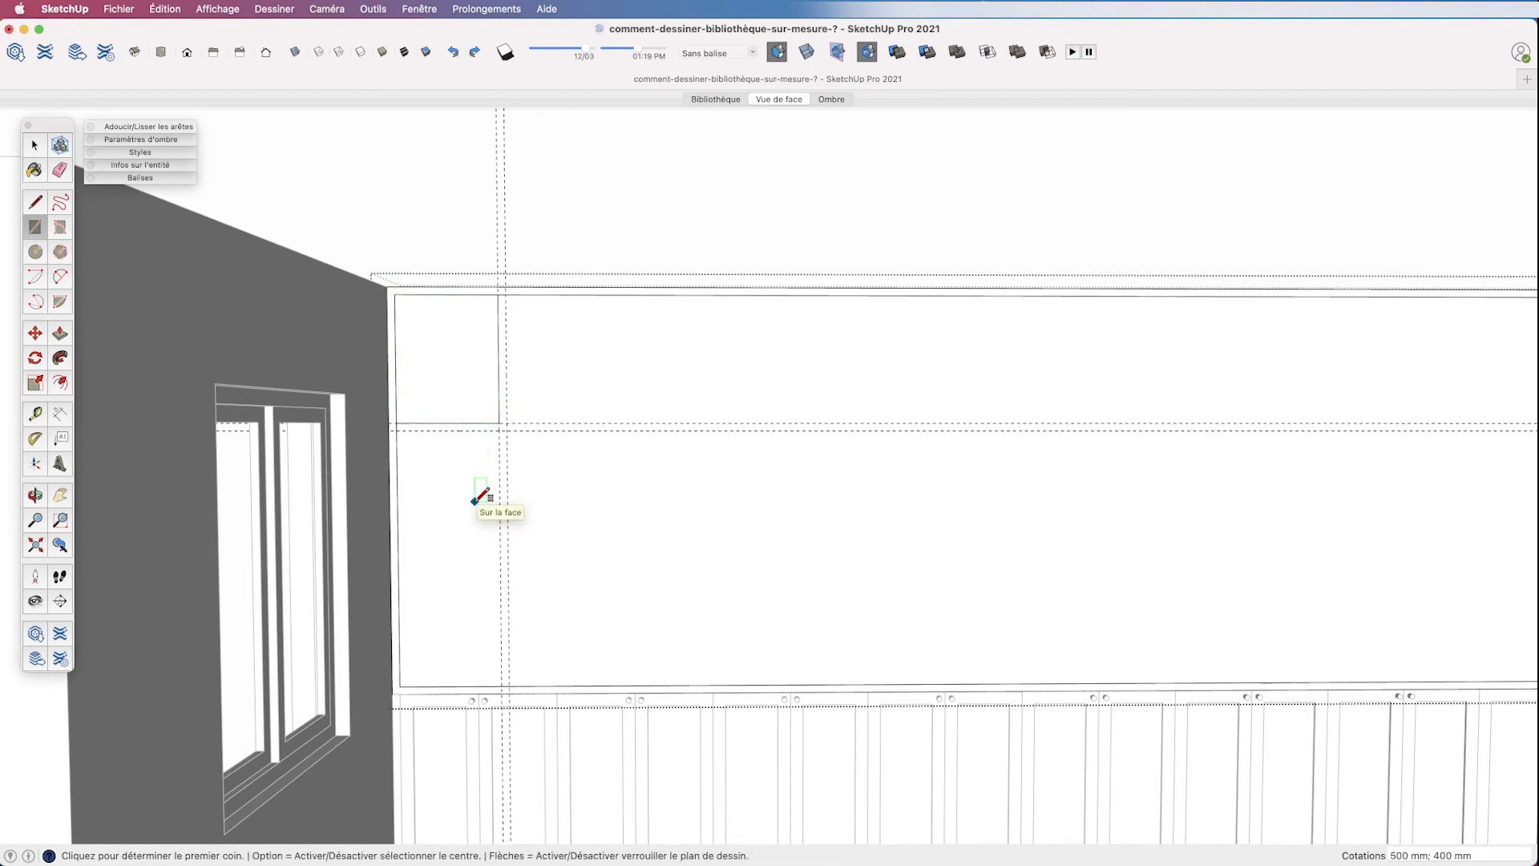
- Place a horizontal guide 500 mm below the existing horizontal pair and another 30 mm below it
left_click(33, 407)
left_click(457, 431)
type("500")
key("Return")
left_click(540, 558)
type("30")
key("Return")
- Add guides for a wide top-row compartment and draw its rectangle beside the corner compartment
left_click(507, 326)
left_click(856, 340)
left_click(590, 294)
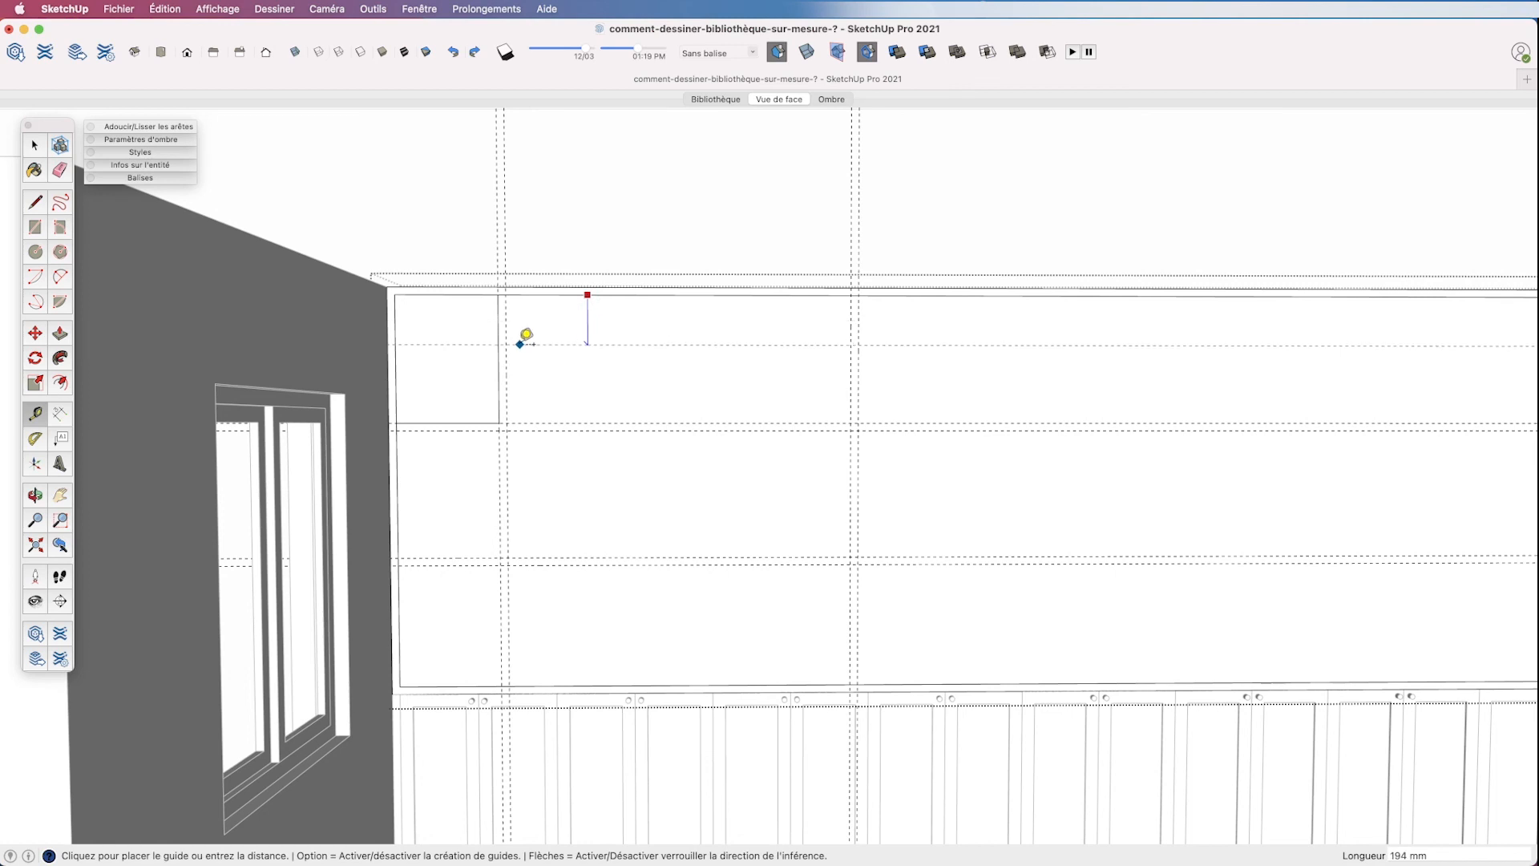
type("30")
key("Return")
left_click(34, 227)
scroll(507, 295, "up", 4)
left_click(506, 295)
left_click(1022, 410)
scroll(752, 418, "down", 5)
- Place horizontal guides 400 mm below the wide top compartment and 30 mm further down, and draw a second wide compartment beneath it
left_click(35, 414)
left_click(673, 420)
type("400")
key("Return")
left_click(629, 515)
type("30")
key("Return")
key("r")
left_click(601, 420)
left_click(921, 515)
- Place a vertical guide through the left block to split its third row, and another 30 mm beside it
key("t")
left_click(499, 569)
left_click(500, 561)
left_click(735, 548)
left_click(736, 546)
type("30")
key("Return")
key("space")
- Draw the remaining compartment rectangles in the two lower rows of the left block between the guides
key("r")
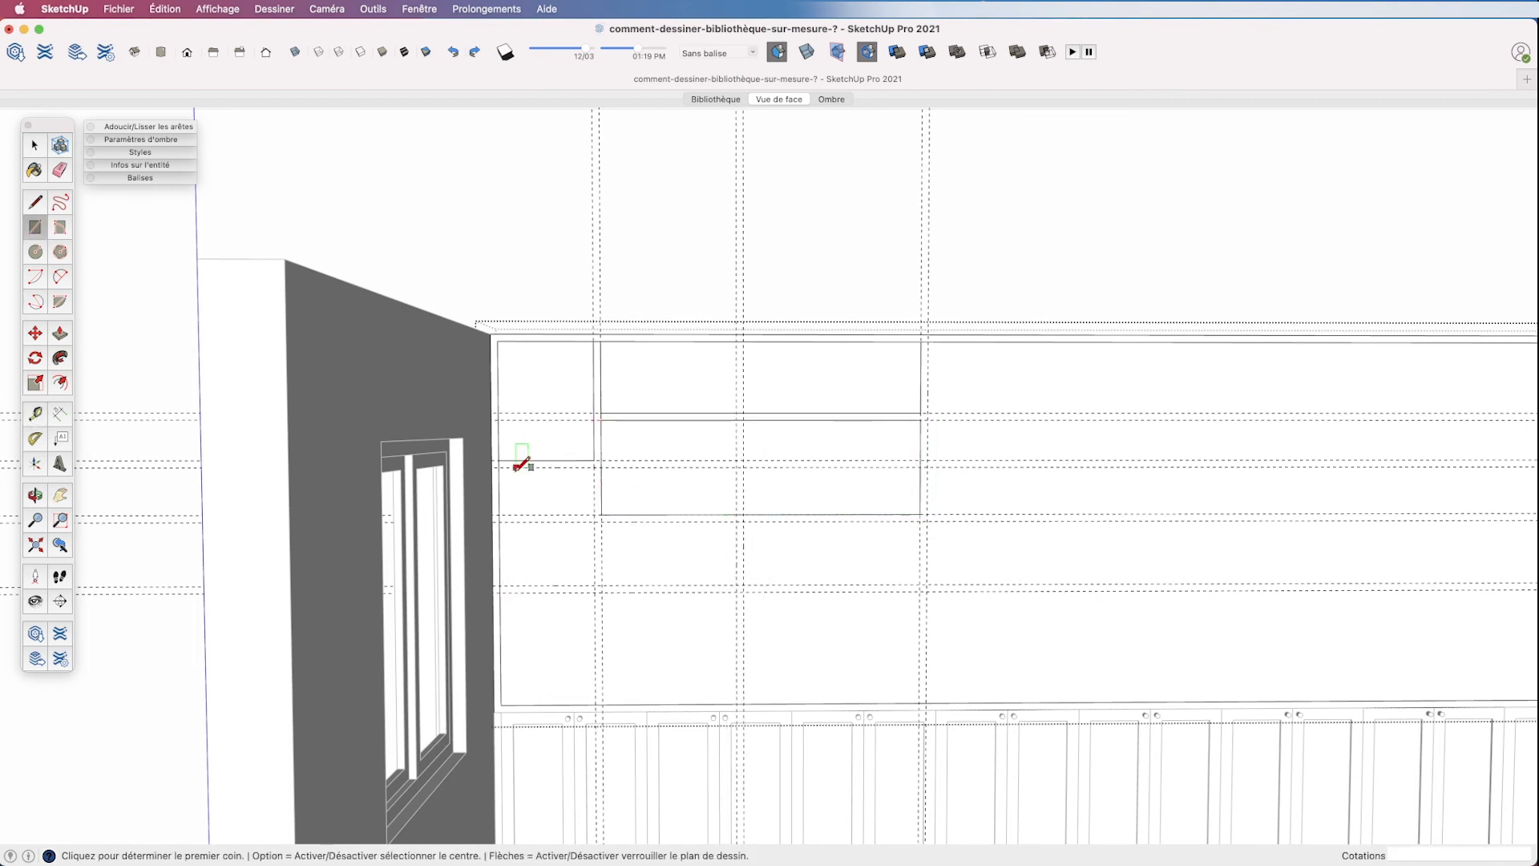
left_click(501, 521)
left_click(736, 585)
left_click(500, 591)
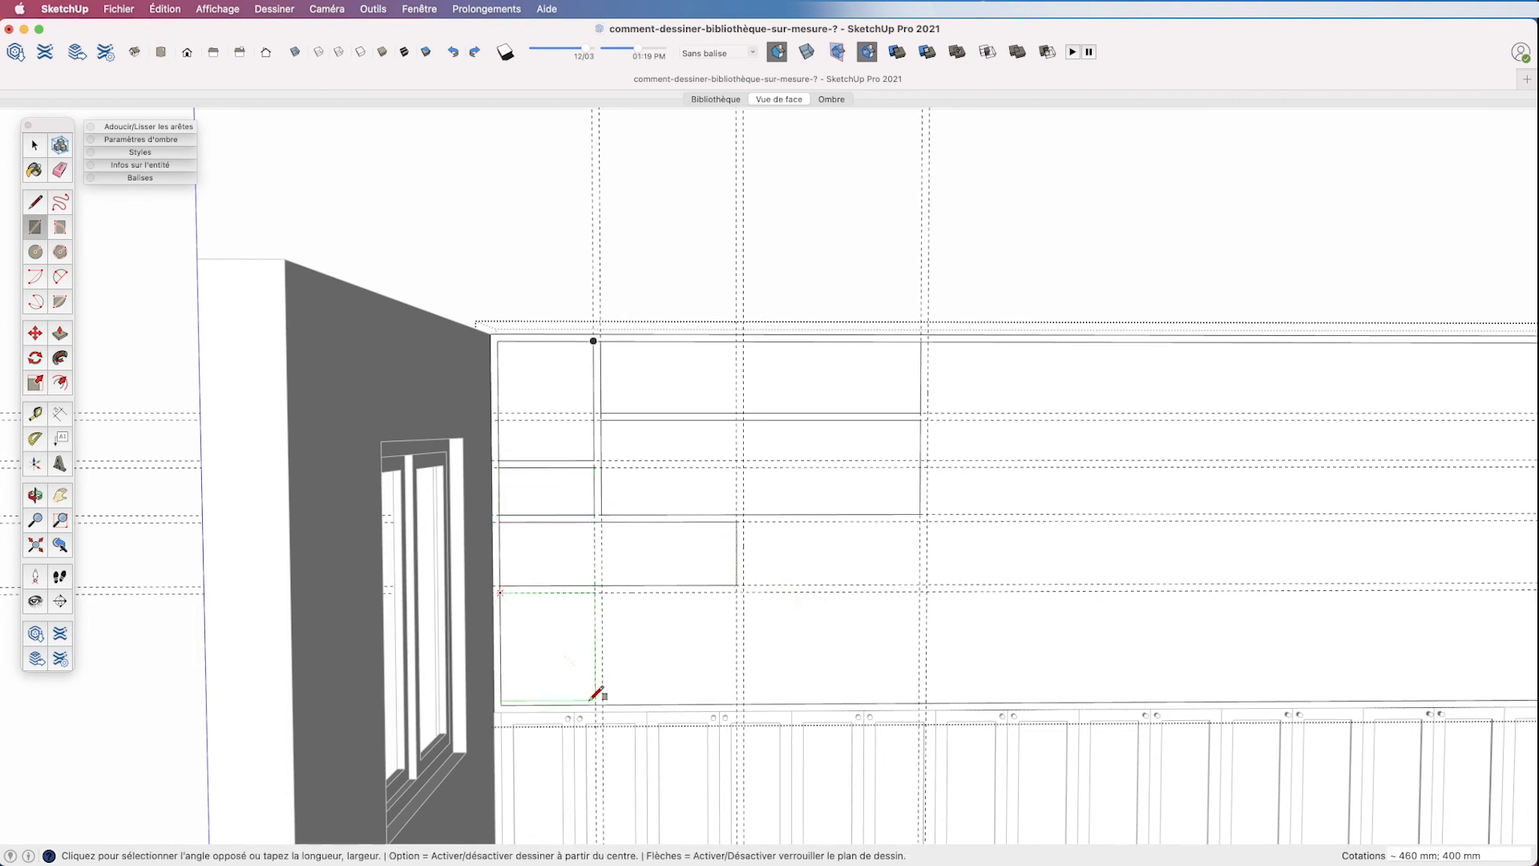
left_click(921, 703)
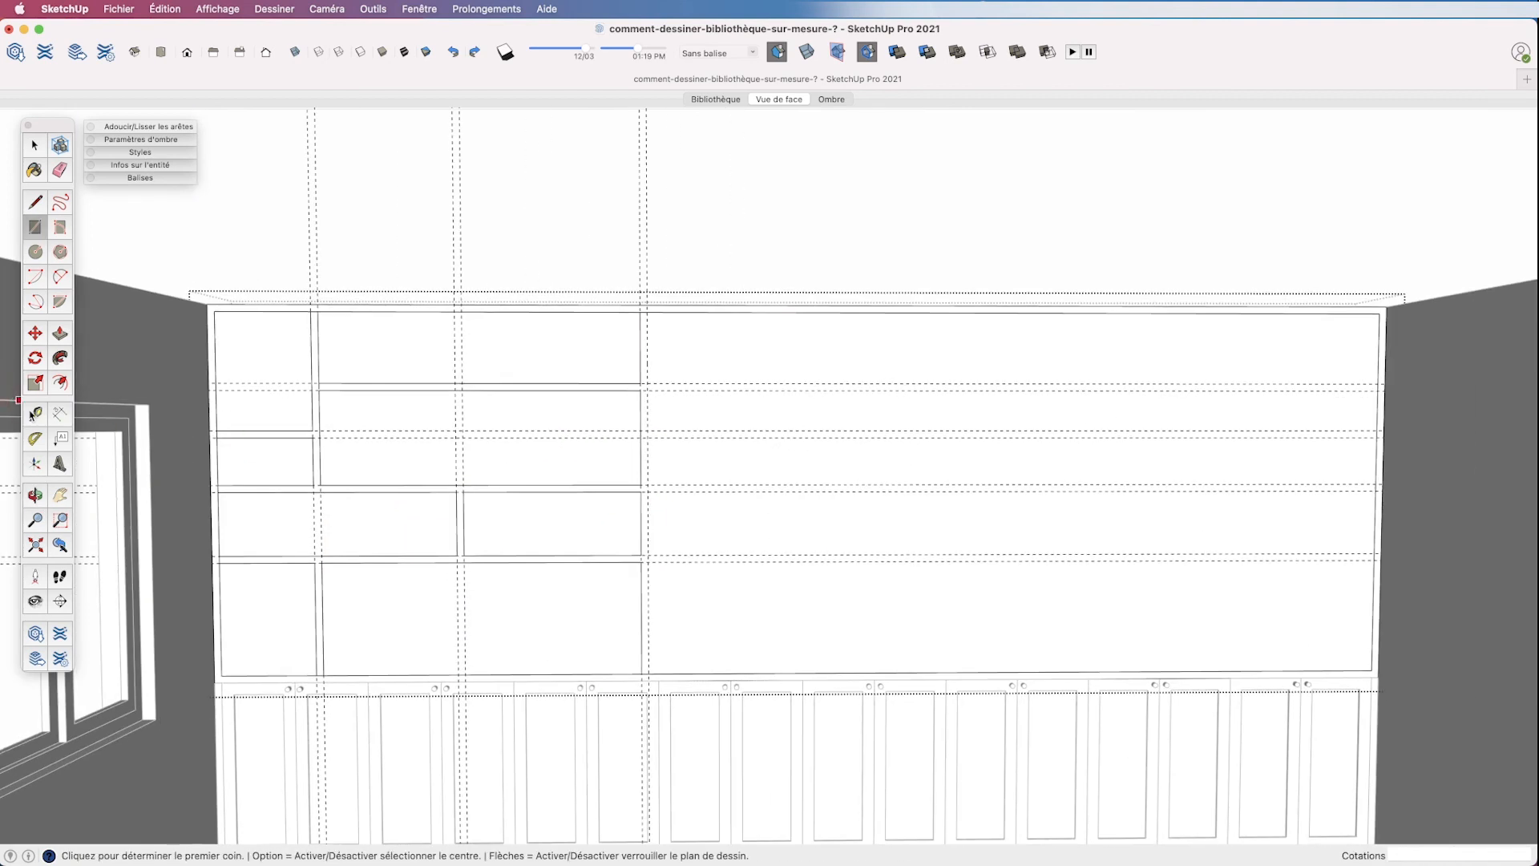
- Place a vertical guide to the right of the left block and draw a column of three stacked compartments
key("t")
left_click(768, 409)
key("r")
left_click(765, 430)
left_click(647, 313)
scroll(648, 317, "down", 2)
scroll(651, 325, "up", 2)
left_click(646, 443)
left_click(768, 564)
left_click(646, 571)
left_click(768, 685)
scroll(657, 556, "down", 3)
- Place vertical guides 500 mm and 750 mm to the right of the three-compartment column's divider
key("t")
scroll(657, 505, "up", 3)
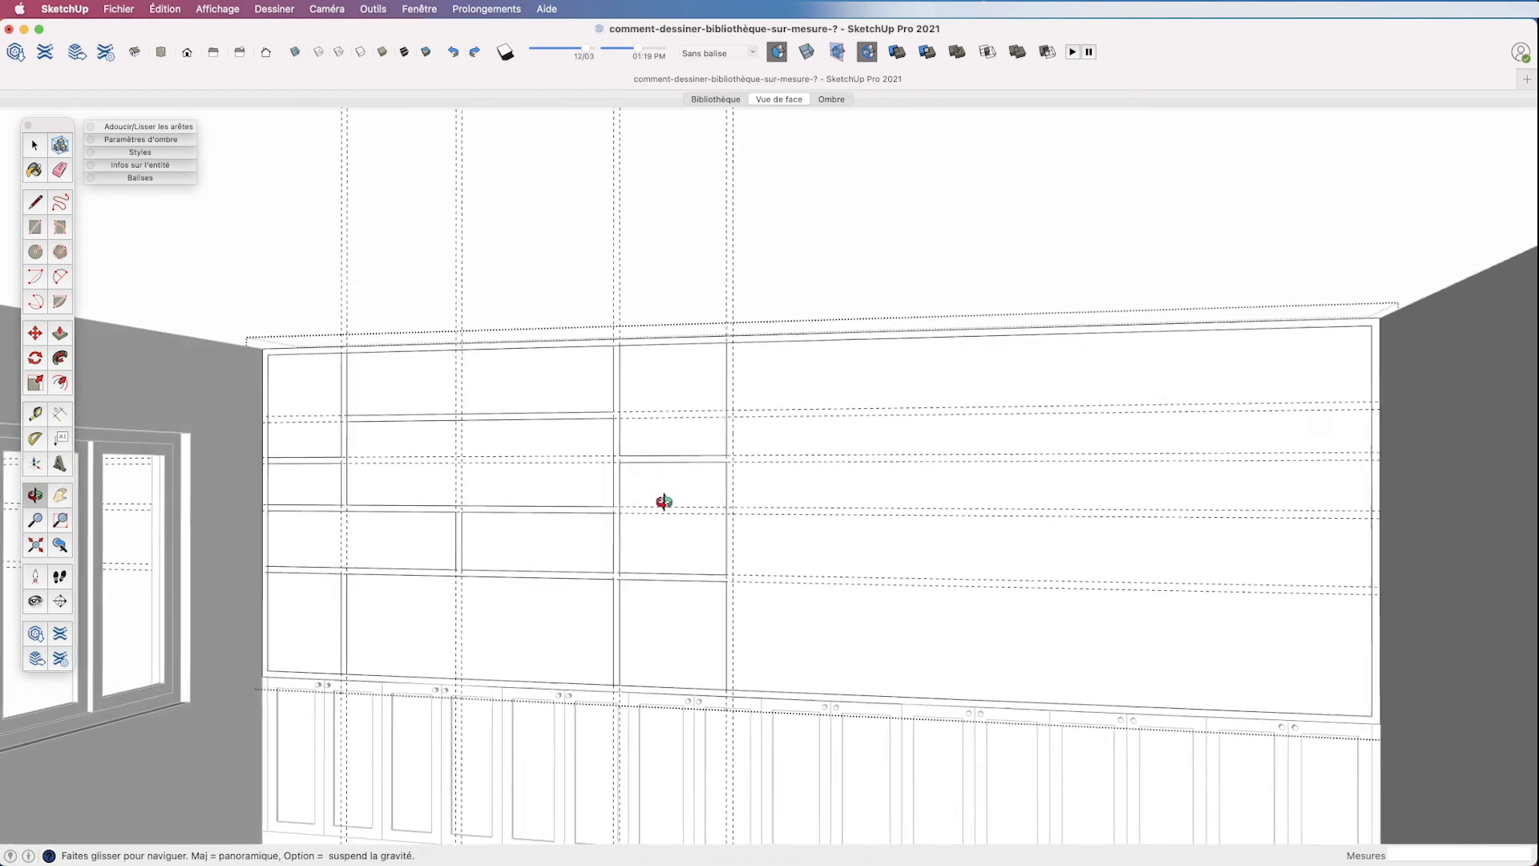
left_click(735, 488)
type("500")
key("Return")
left_click(735, 388)
type("750")
key("Return")
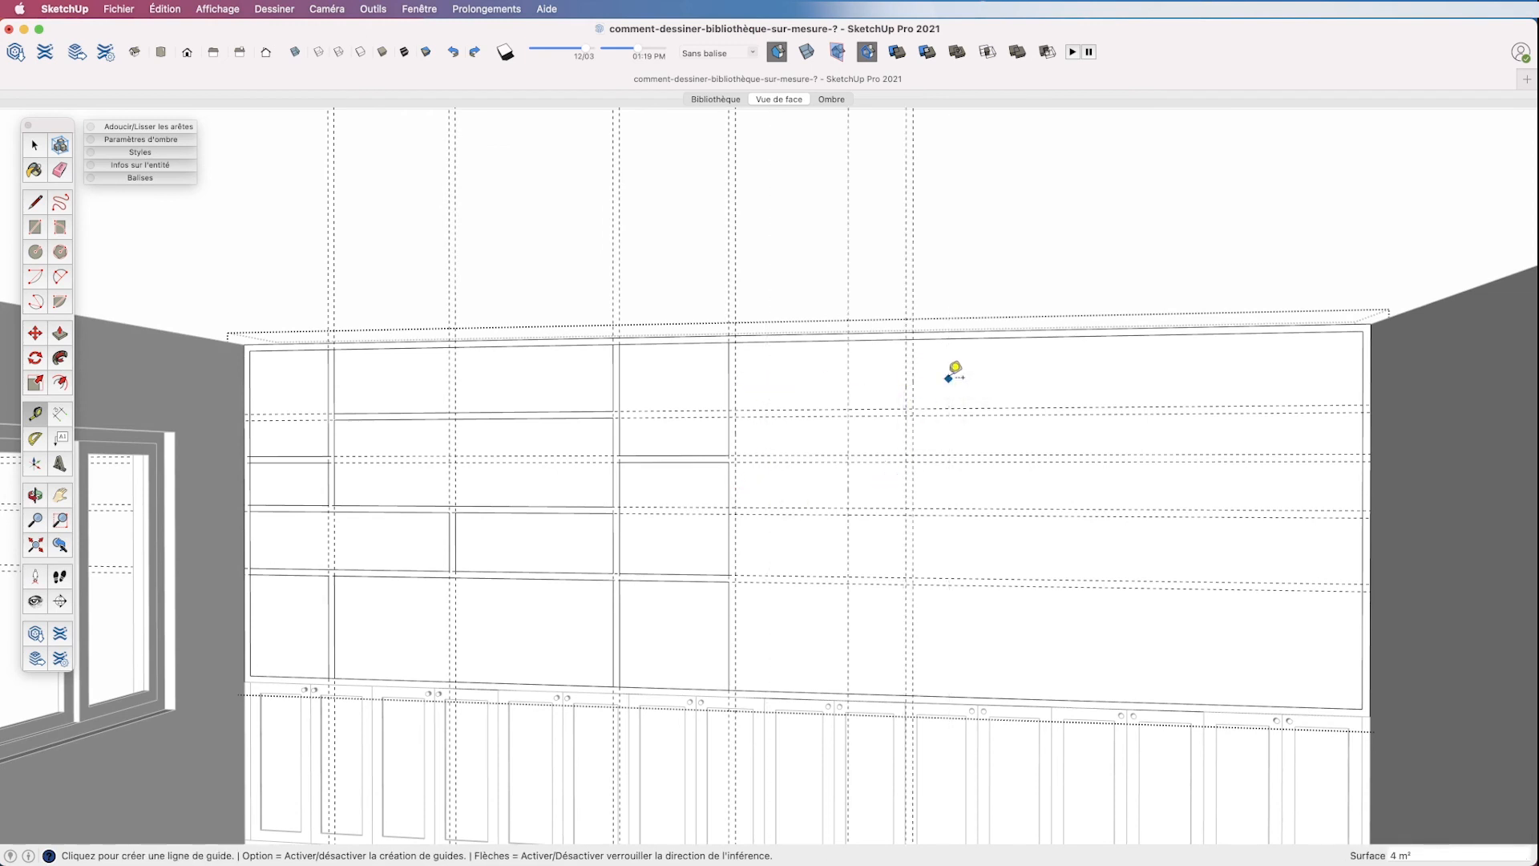
- Draw a top-row compartment up to the 750 mm guide and a taller one beneath it up to the 500 mm guide
key("r")
left_click(735, 409)
left_click(908, 335)
left_click(736, 416)
left_click(848, 575)
- Place vertical guides 30 mm beyond the tall compartment's right edge and 1200 mm from the three-compartment column's divider
key("t")
left_click(849, 496)
type("30")
key("Return")
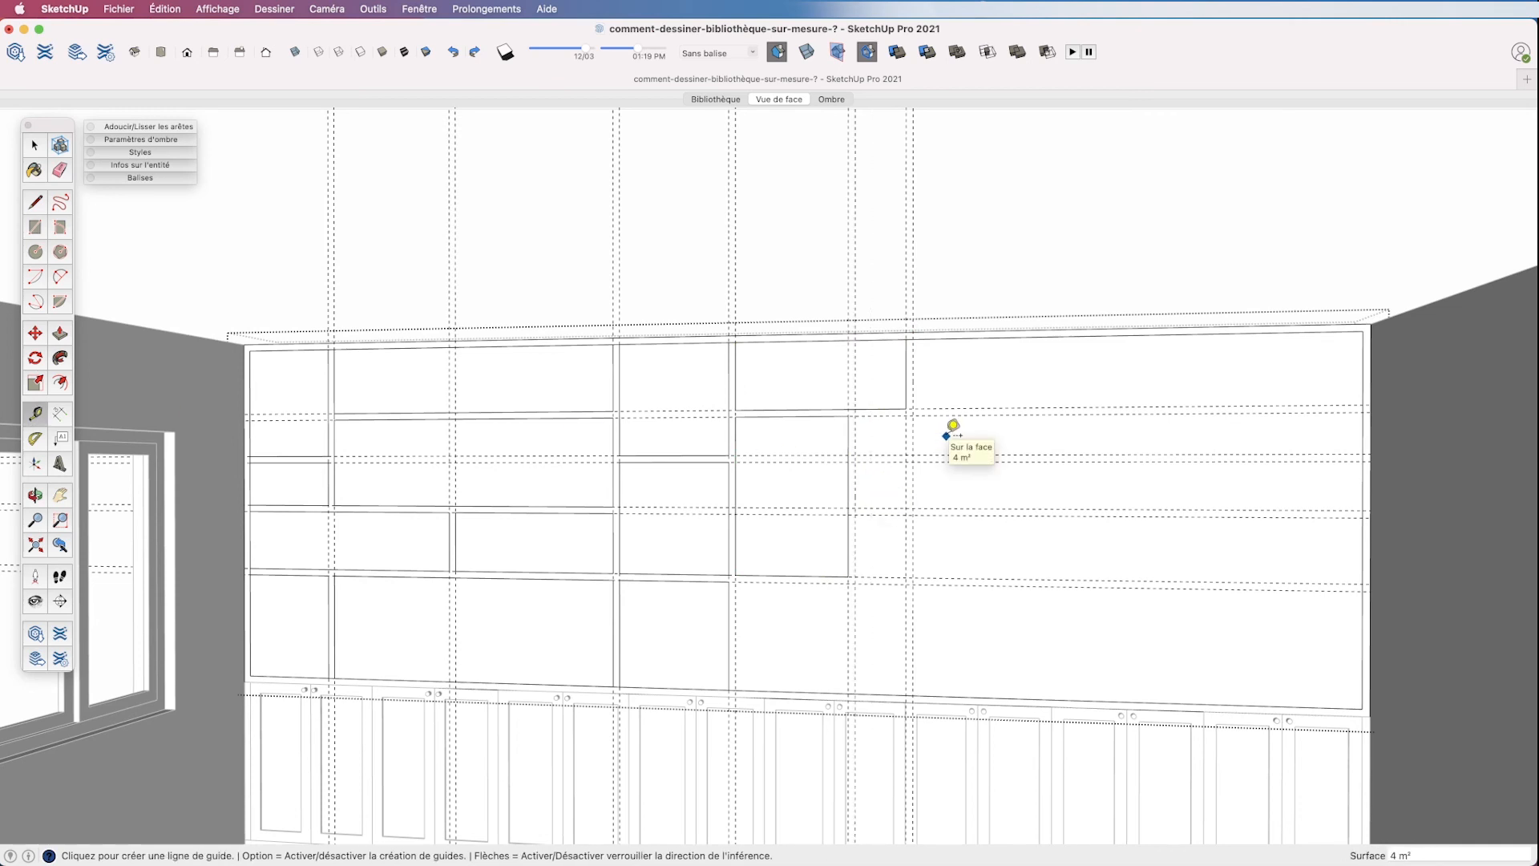
left_click(735, 614)
type("1200")
key("Return")
left_click(1012, 632)
- Draw a shelf compartment beside the tall one, the two compartments beneath it, and a bottom-row compartment 750 mm wide
left_click(35, 227)
left_click(855, 462)
left_click(1013, 509)
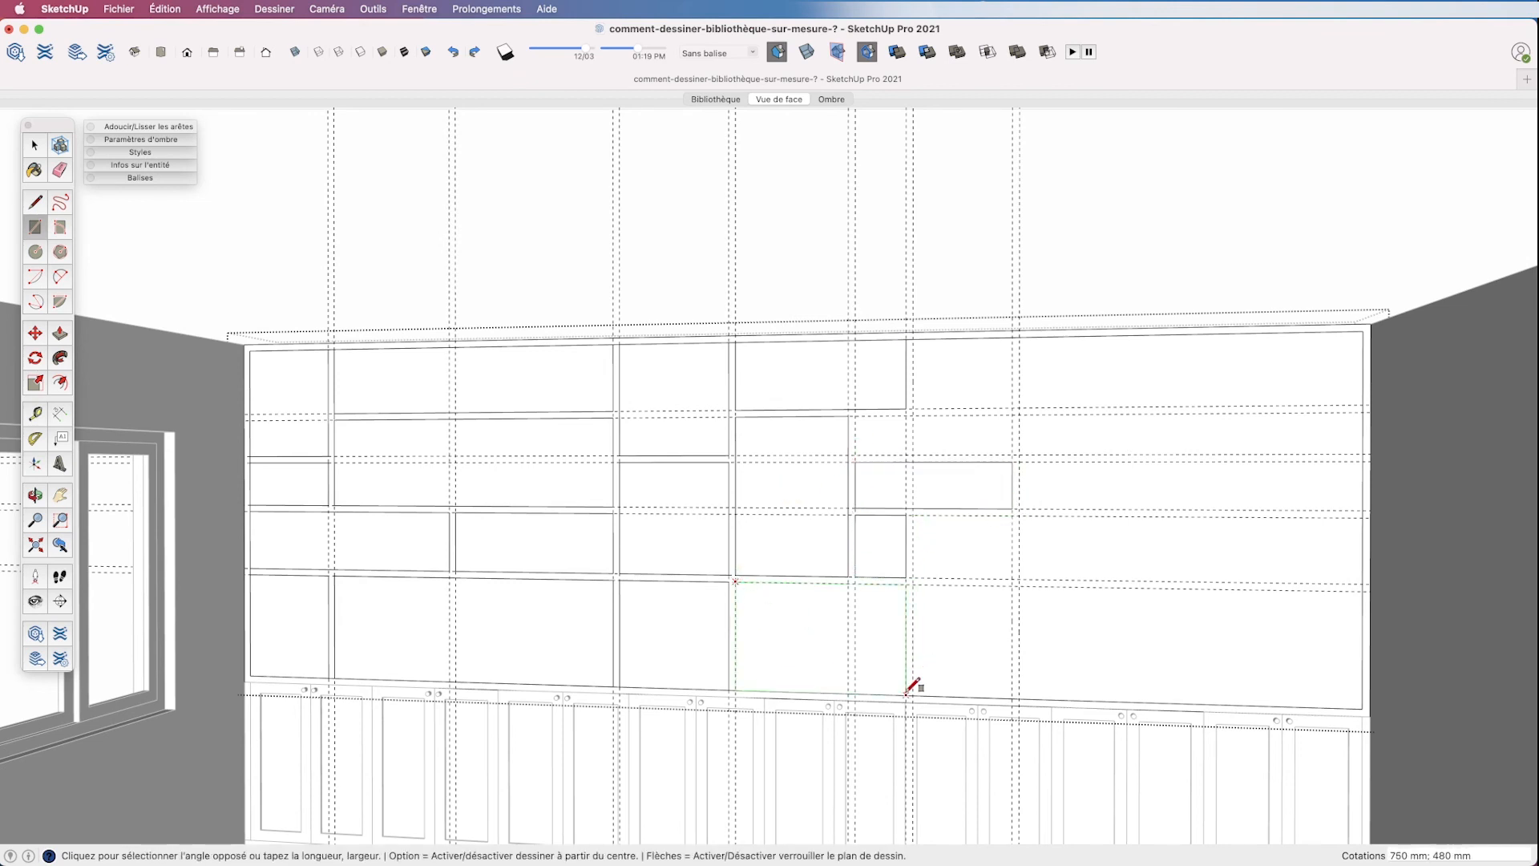
left_click(1084, 580)
- Place a vertical guide 30 mm beyond the right edge of the small-compartment cluster
left_click(36, 414)
left_click(1084, 534)
left_click(1084, 495)
left_click(1084, 475)
type("30")
key("Return")
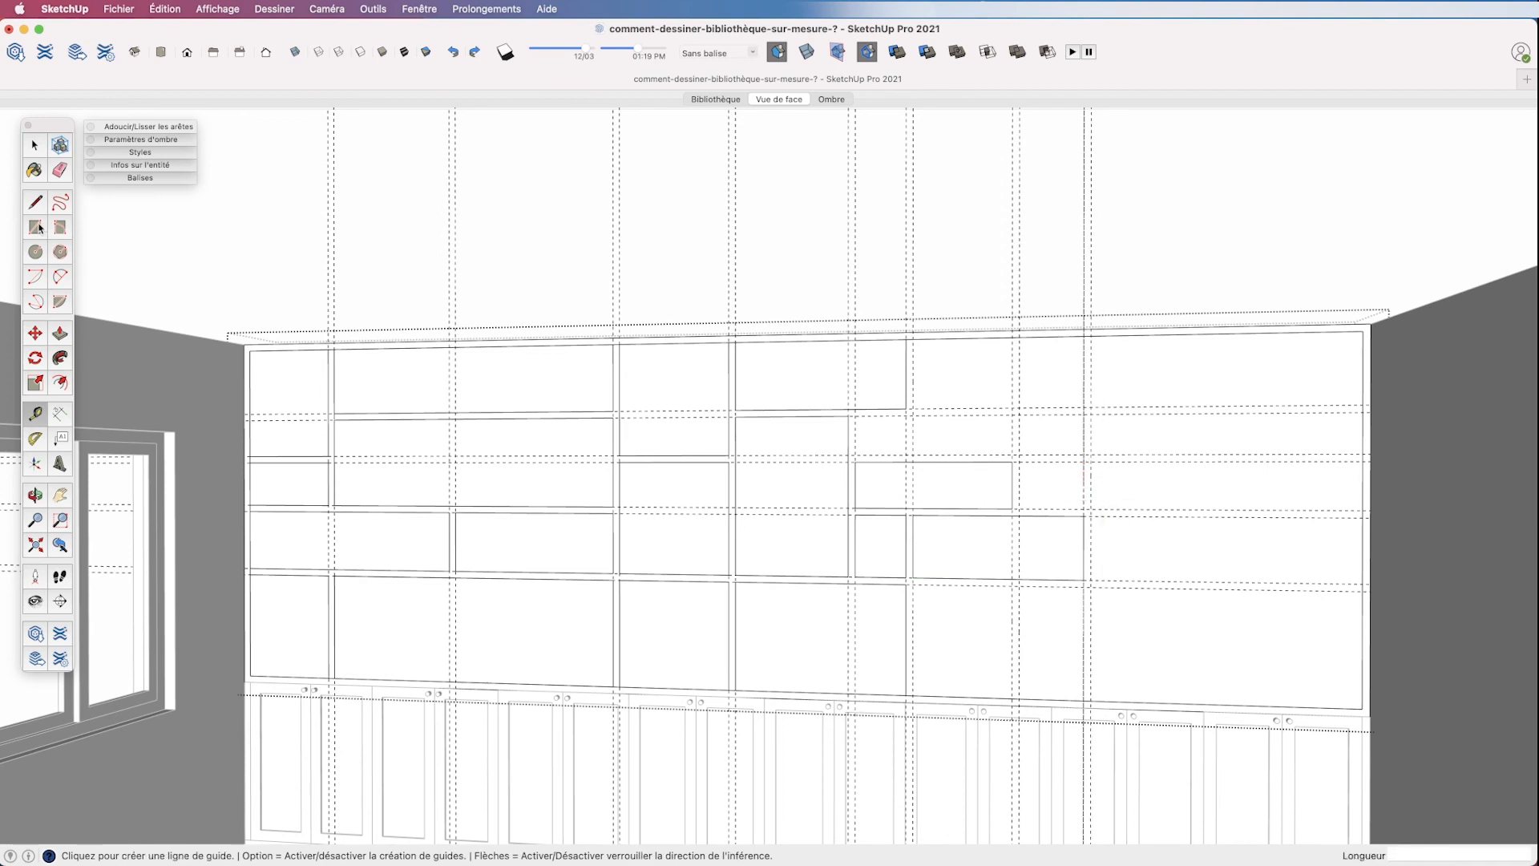
- Complete the small-compartment cluster with a small and a wide upper rectangle, and draw the bottom-row compartment beneath it
left_click(40, 229)
left_click(1019, 510)
left_click(1084, 461)
left_click(913, 585)
left_click(1084, 701)
left_click(855, 415)
left_click(1084, 456)
- Place a vertical guide 1100 mm to the right of the top row's last divider and another 30 mm beyond it
key("t")
left_click(913, 372)
type("1100")
key("Return")
left_click(1180, 367)
type("30")
key("Return")
- Draw the last two top-row compartments on either side of the new vertical guide pair
left_click(40, 229)
left_click(913, 408)
left_click(1179, 335)
left_click(1187, 407)
left_click(1363, 333)
- Add a vertical guide in the right-hand block and draw its two bottom-row compartments
left_click(35, 413)
left_click(1092, 629)
left_click(1216, 629)
left_click(35, 228)
left_click(1091, 587)
left_click(1216, 705)
left_click(1223, 590)
left_click(1362, 709)
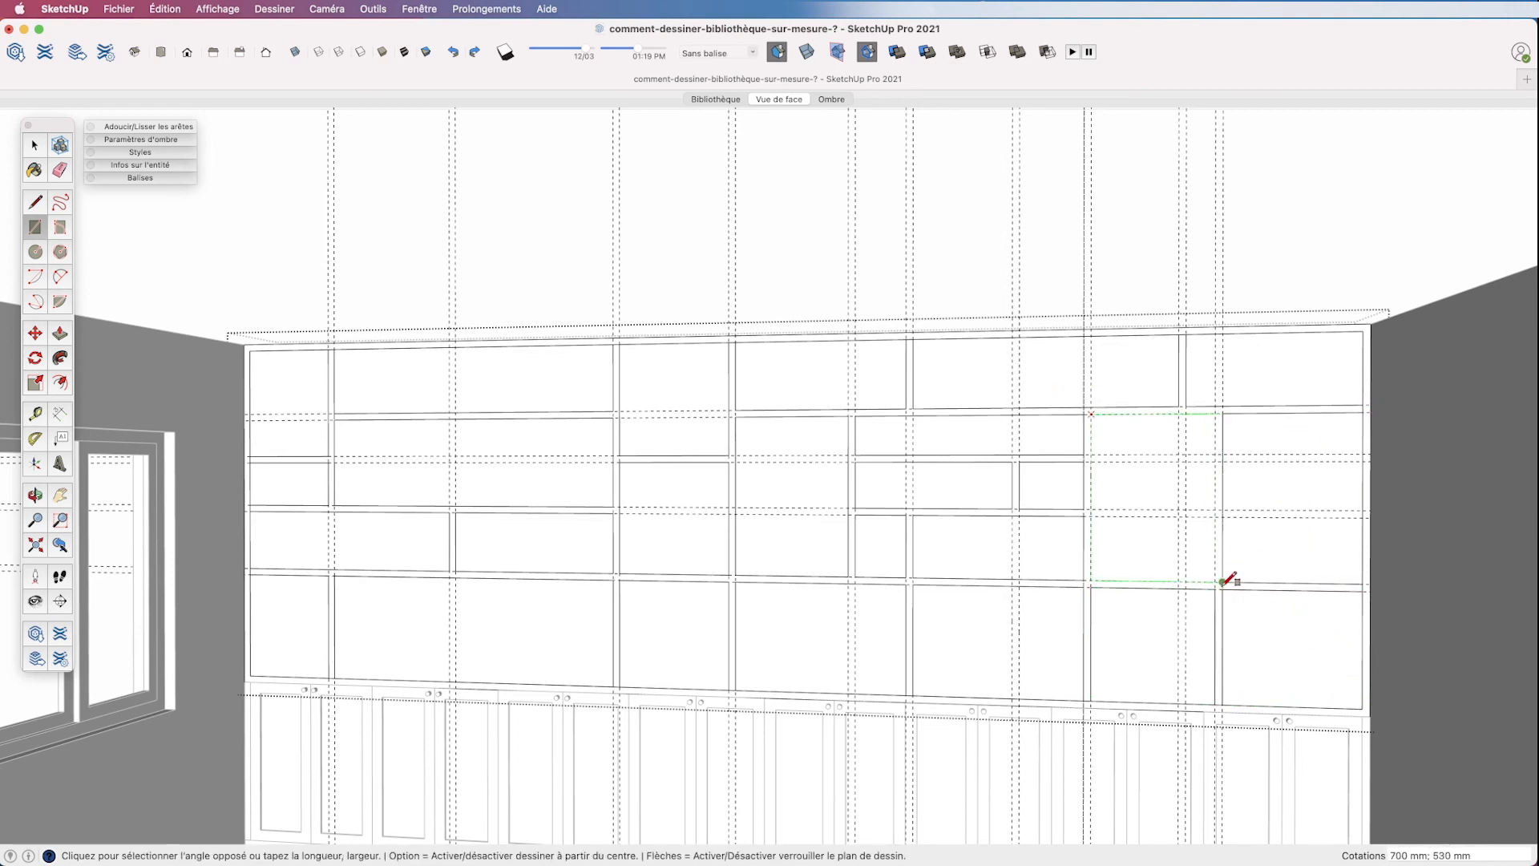
- Delete all the guides used for the compartment layout
left_click(164, 9)
left_click(197, 154)
scroll(719, 660, "down", 5)
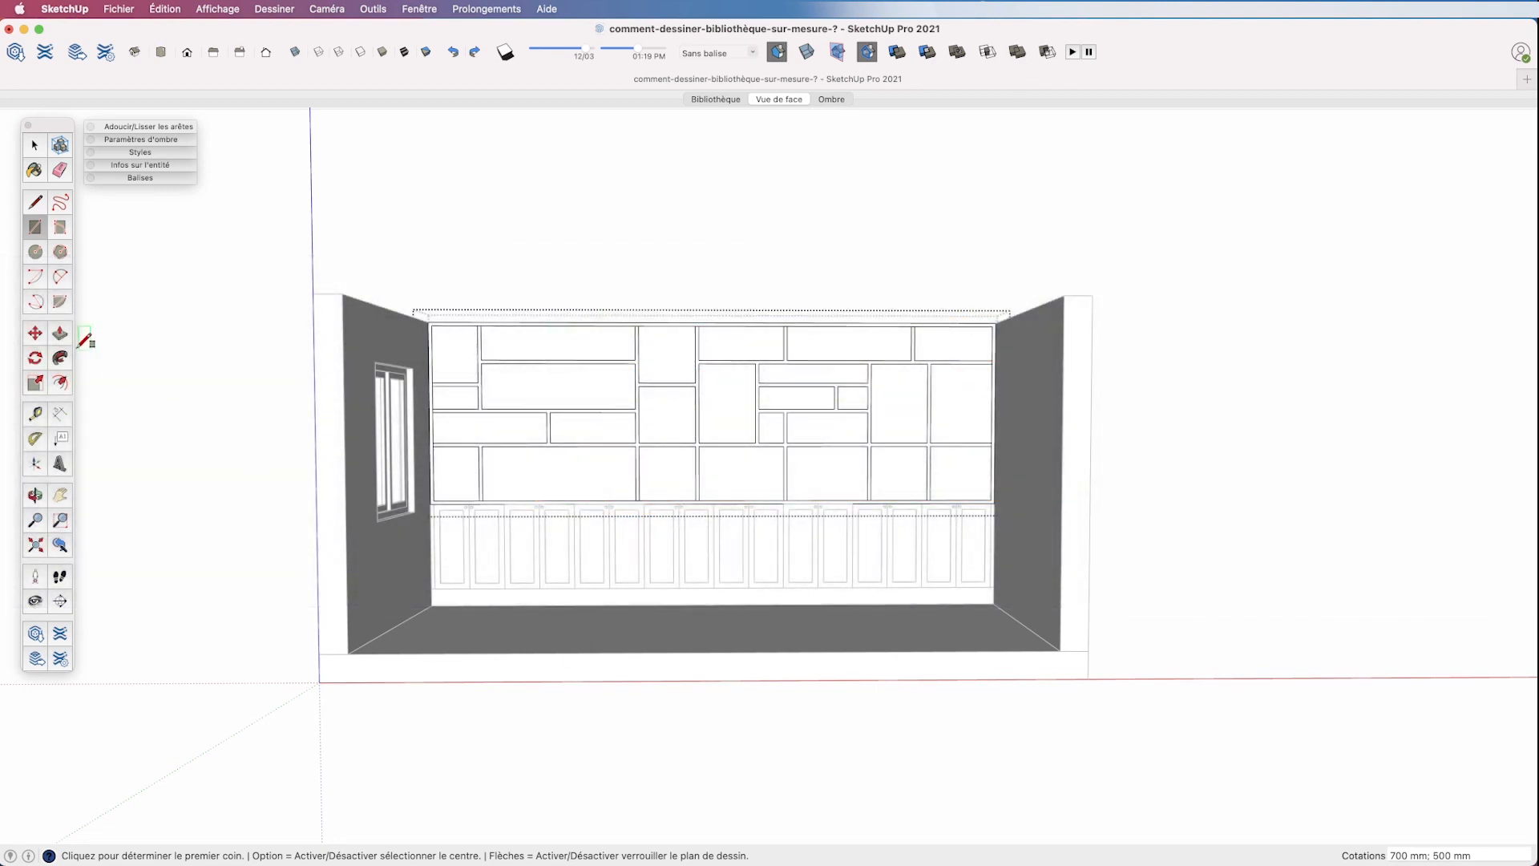
- Push the upper-left corner compartment's face back 300 mm to hollow it out
left_click(60, 334)
middle_click_drag(517, 371, 579, 564)
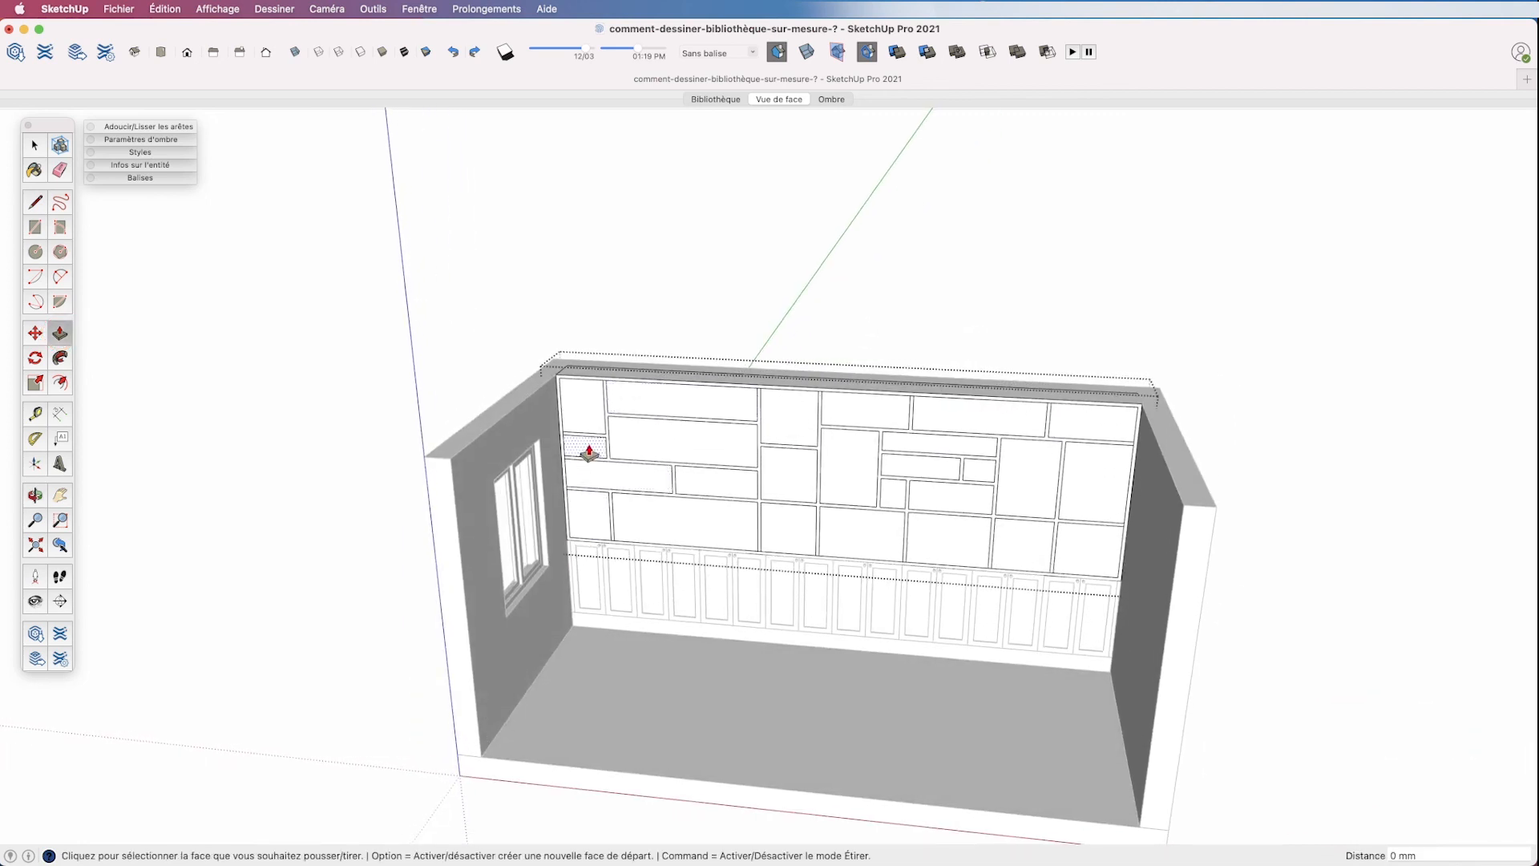
scroll(584, 417, "up", 5)
left_click(586, 423)
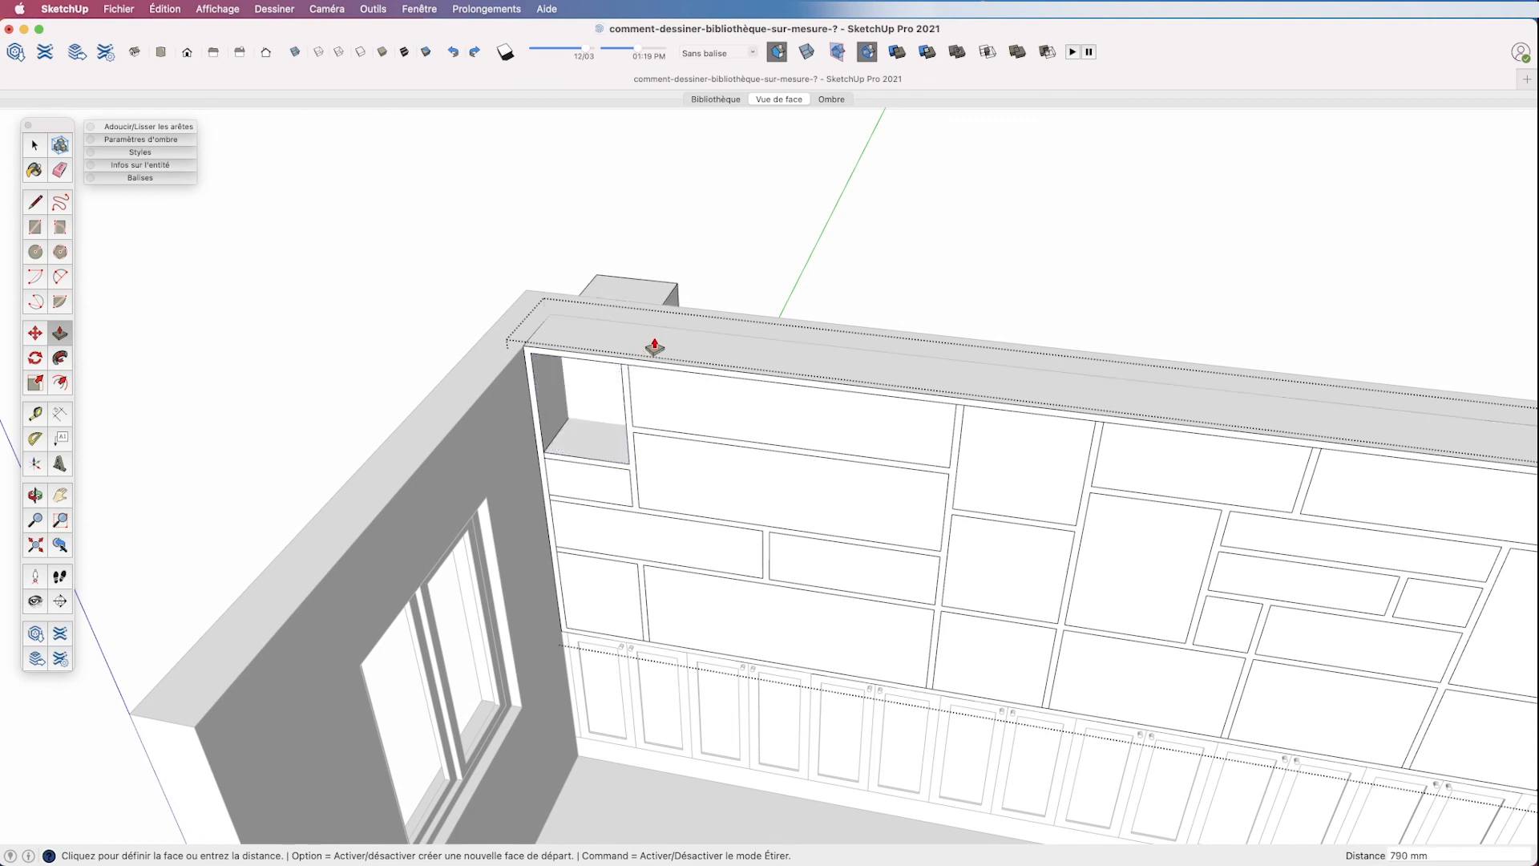
left_click(656, 336)
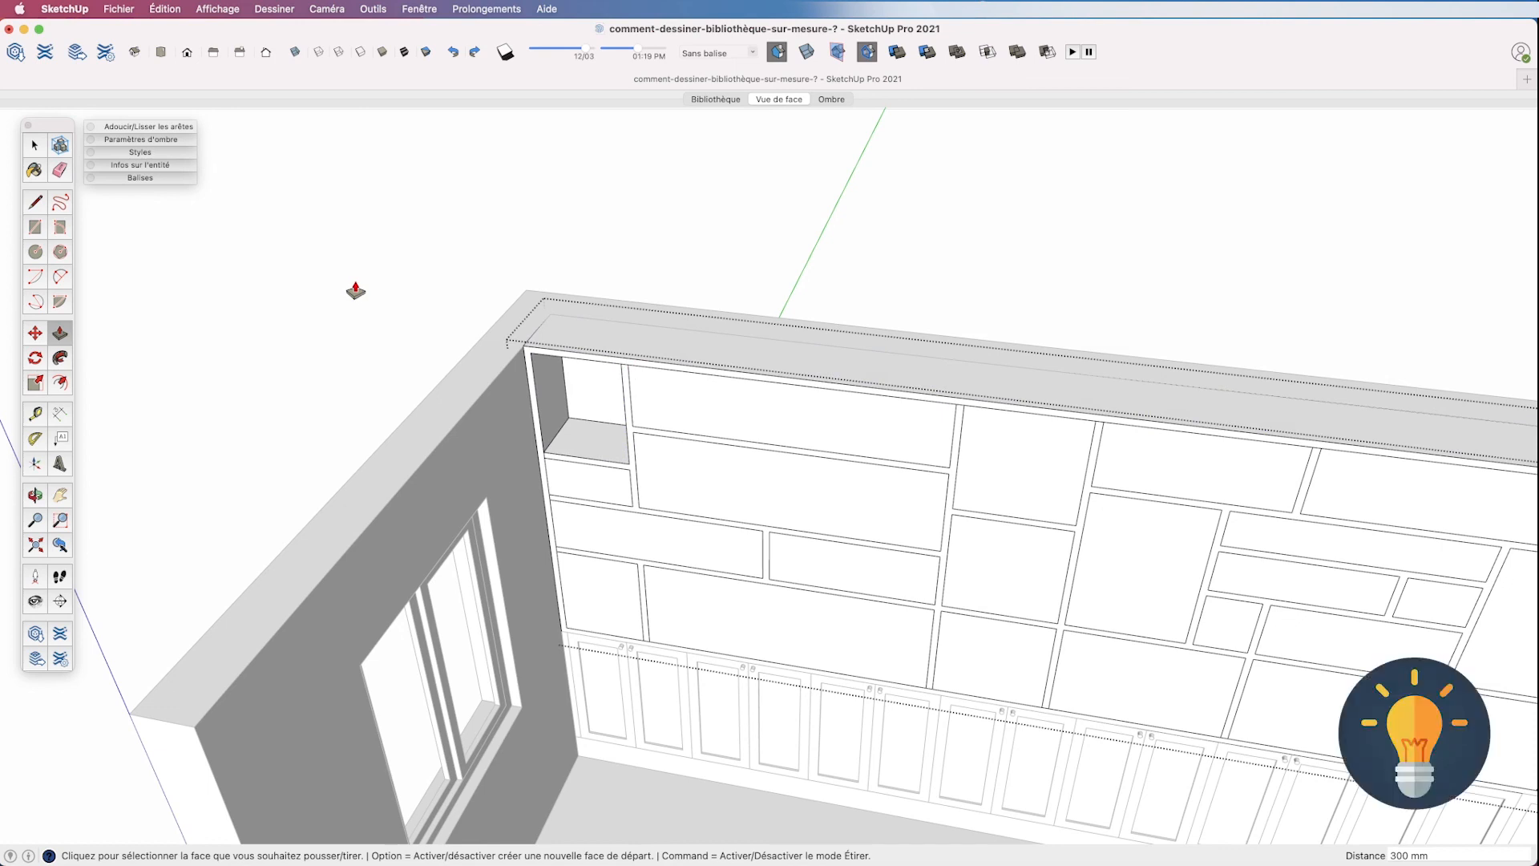
- Repeat the 300 mm push on the remaining seven compartments of the left block
scroll(355, 290, "down", 5)
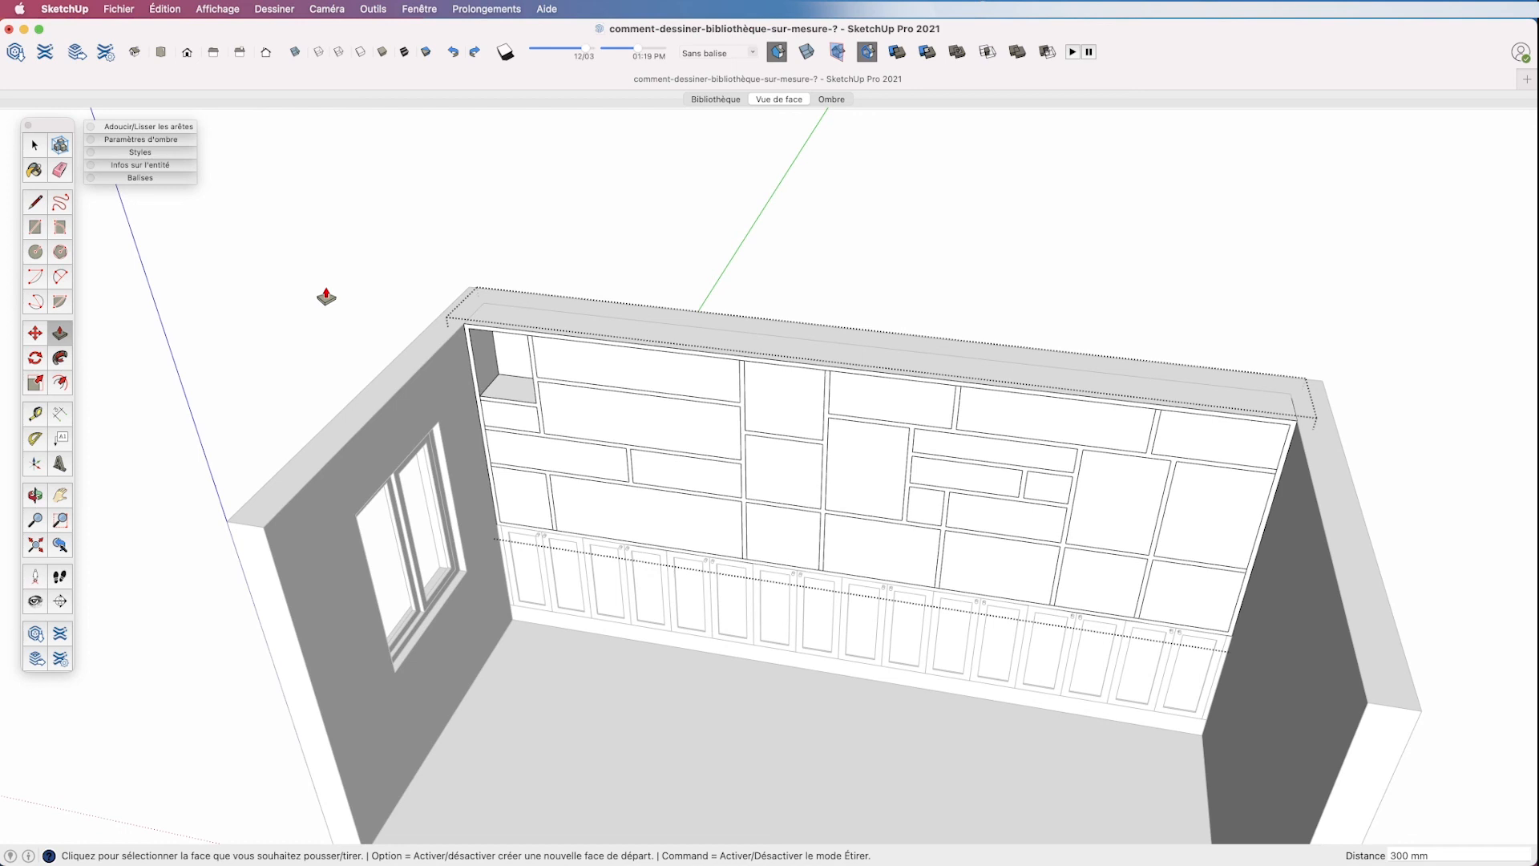
double_click(556, 354)
double_click(557, 422)
double_click(516, 424)
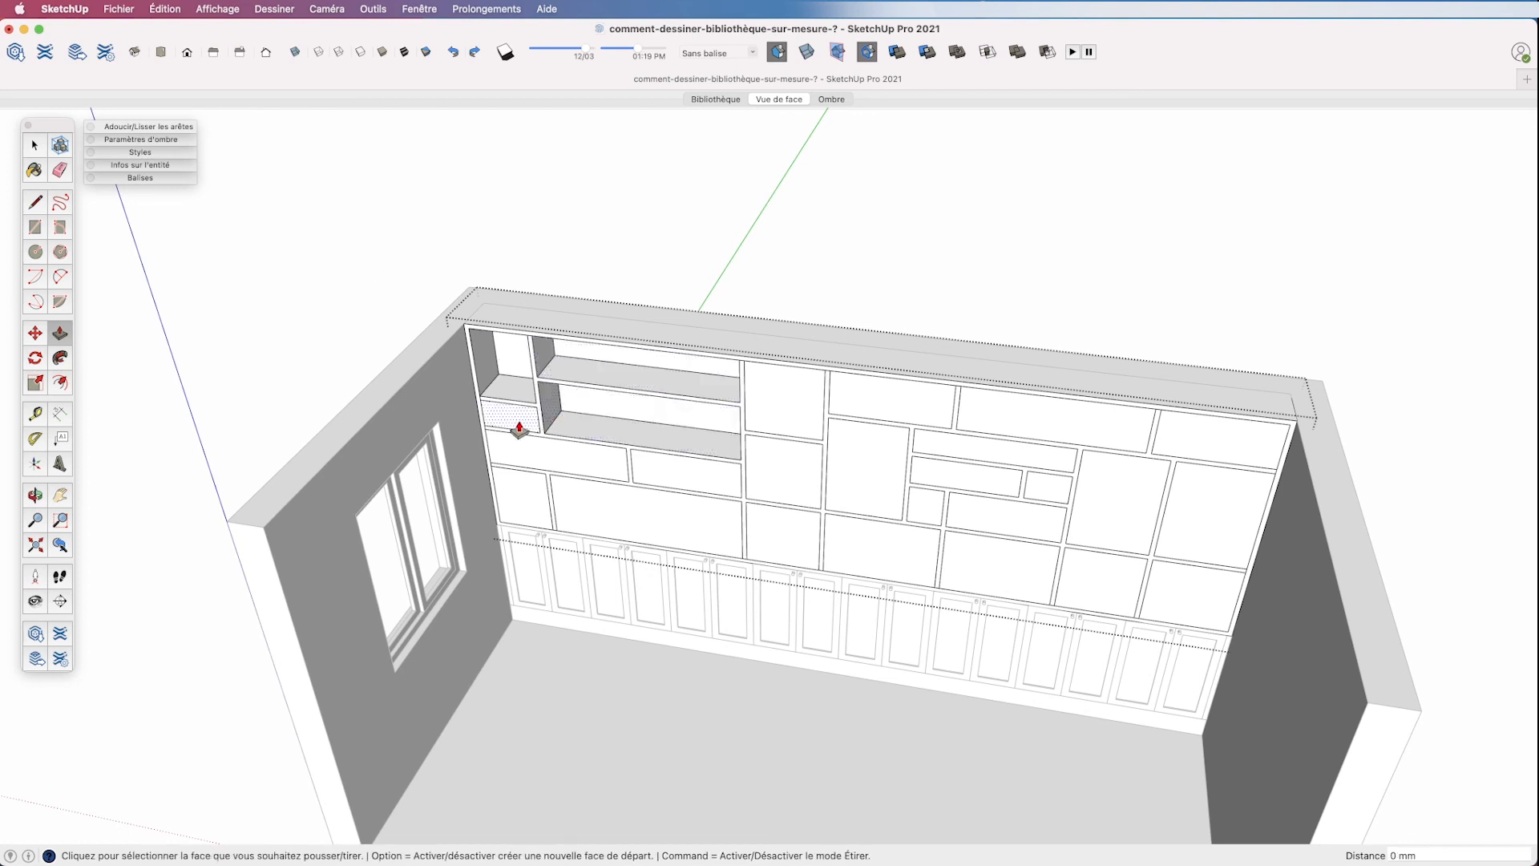
double_click(530, 465)
double_click(645, 463)
double_click(636, 508)
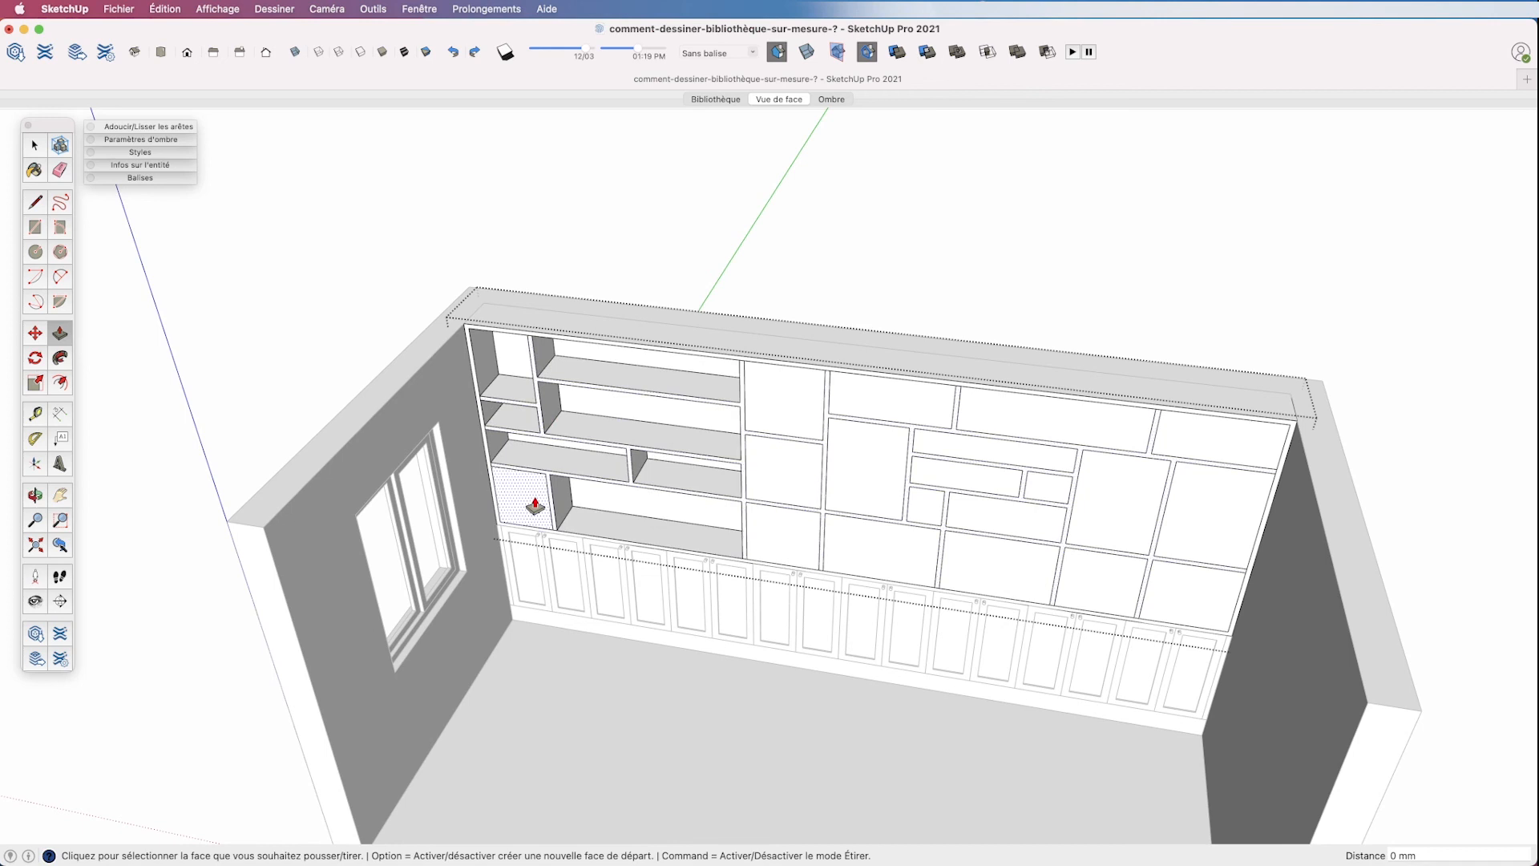
double_click(540, 491)
- Repeat the 300 mm push on the three-compartment column and the three compartments directly to its right
double_click(772, 393)
double_click(778, 473)
double_click(776, 545)
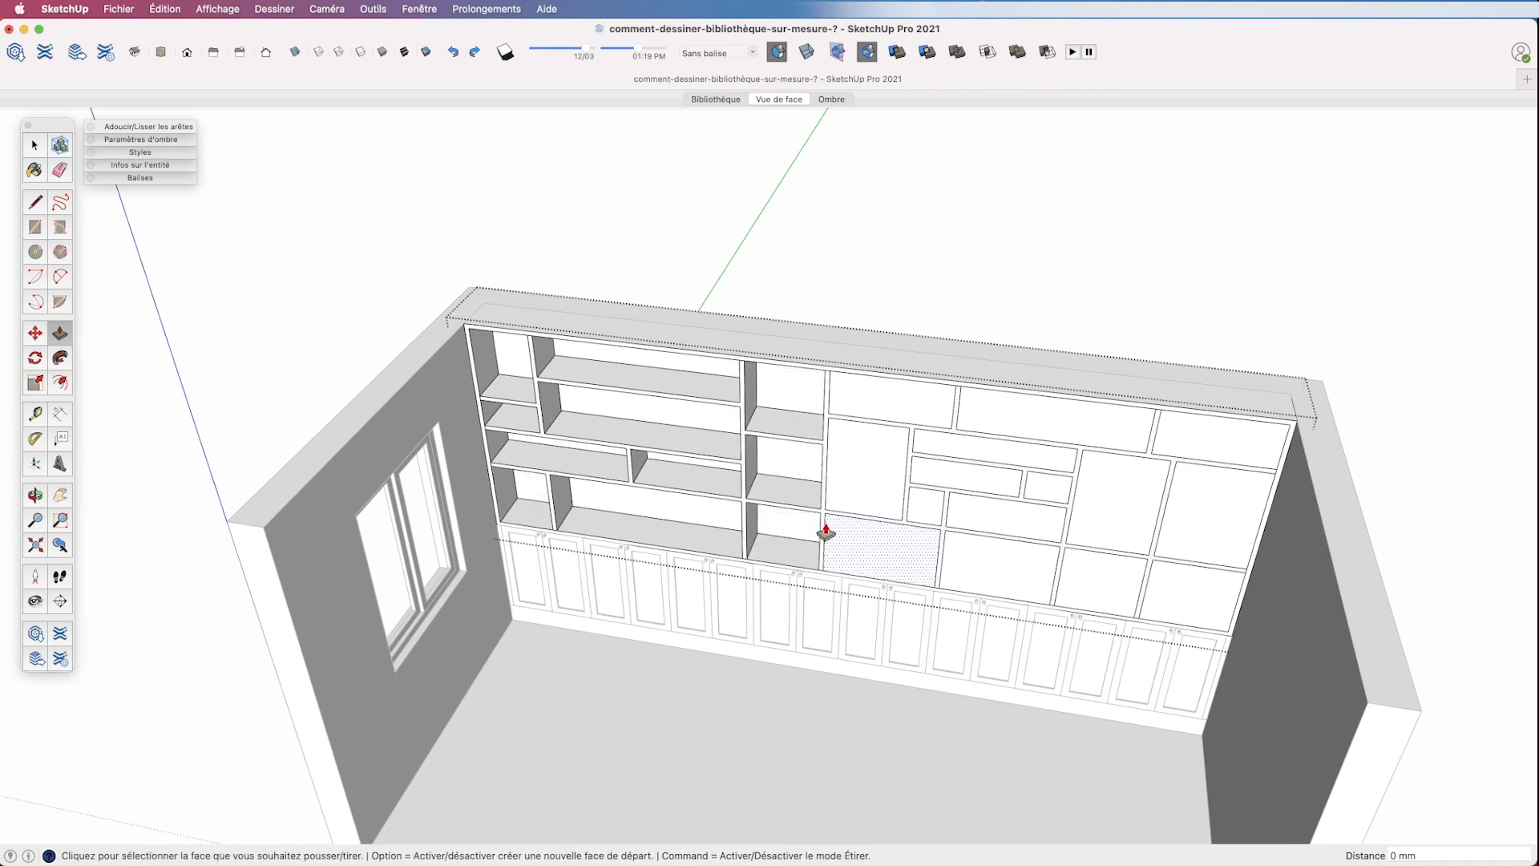
double_click(879, 461)
double_click(890, 400)
double_click(922, 549)
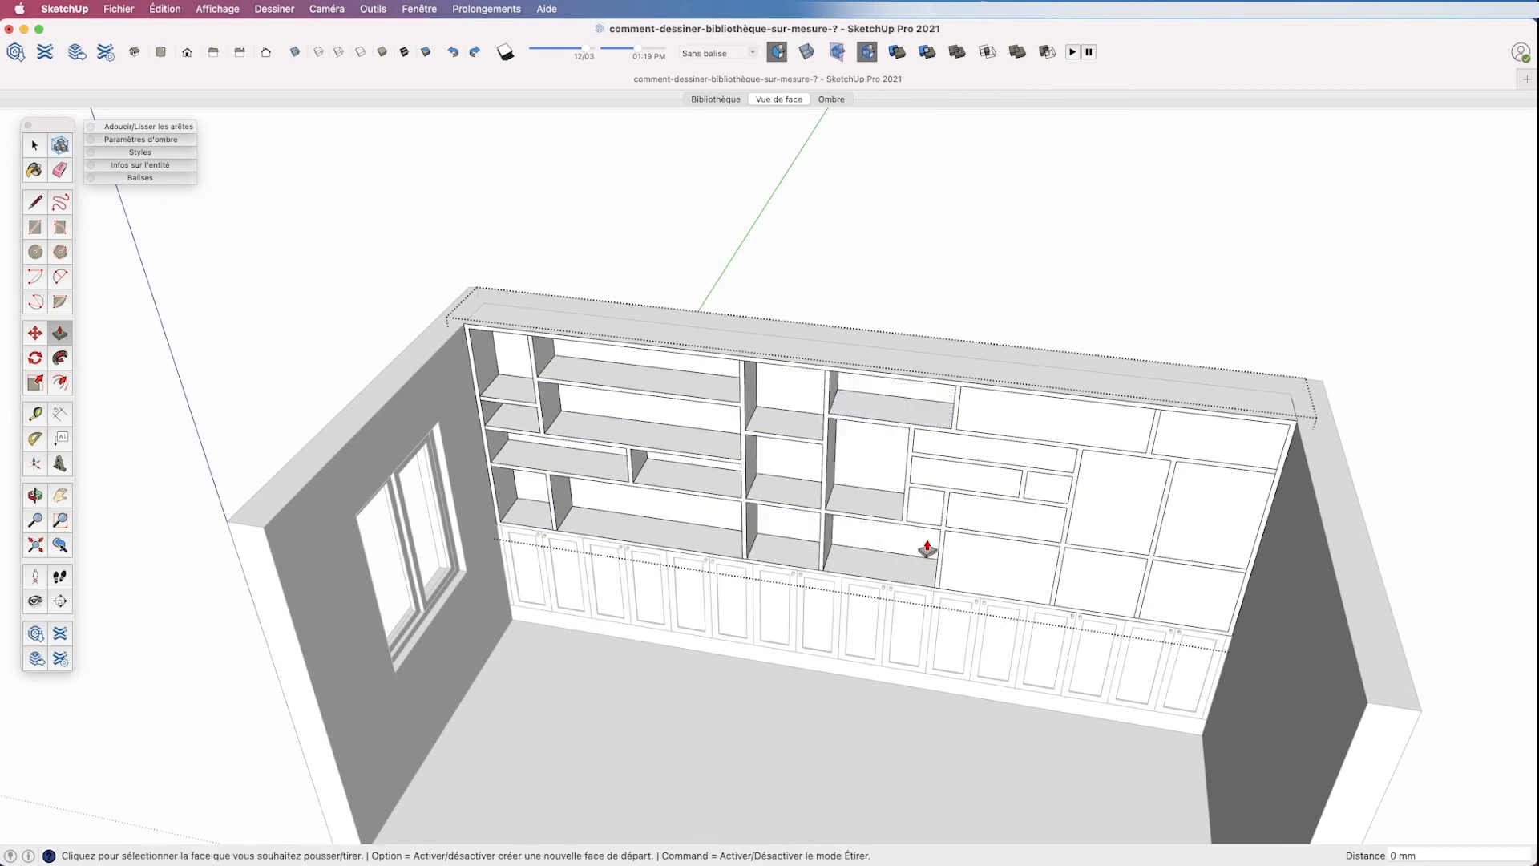
- Repeat the 300 mm push on the cluster of small compartments right of center and the wide compartment directly below it
double_click(927, 509)
double_click(1006, 520)
double_click(982, 557)
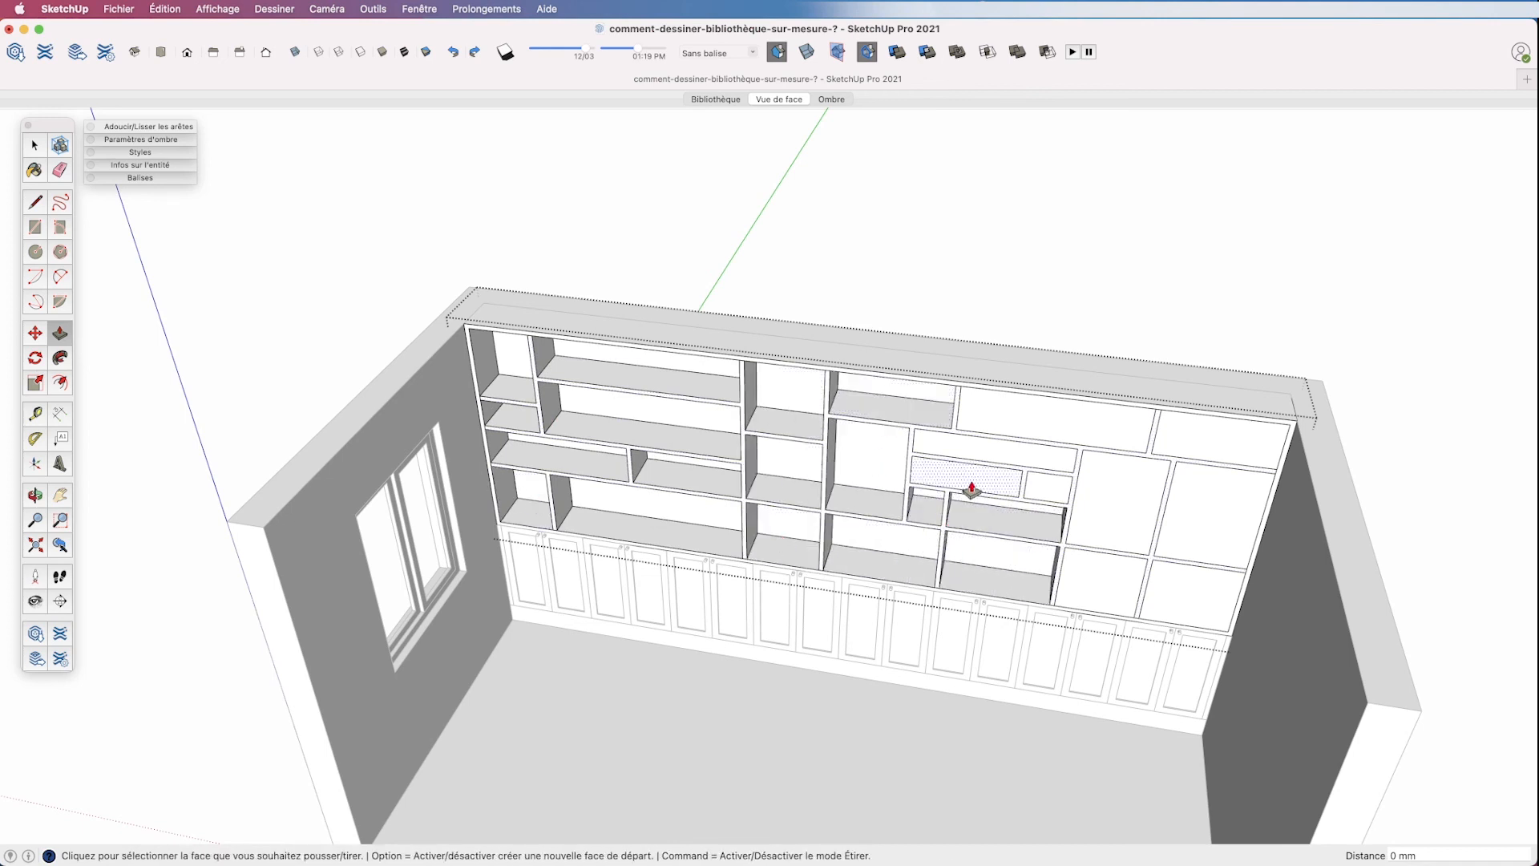
double_click(1046, 467)
double_click(1061, 440)
- Repeat the 300 mm push on the remaining right-hand compartments: two in the top row, two tall ones and two in the bottom row
double_click(1171, 442)
double_click(1103, 511)
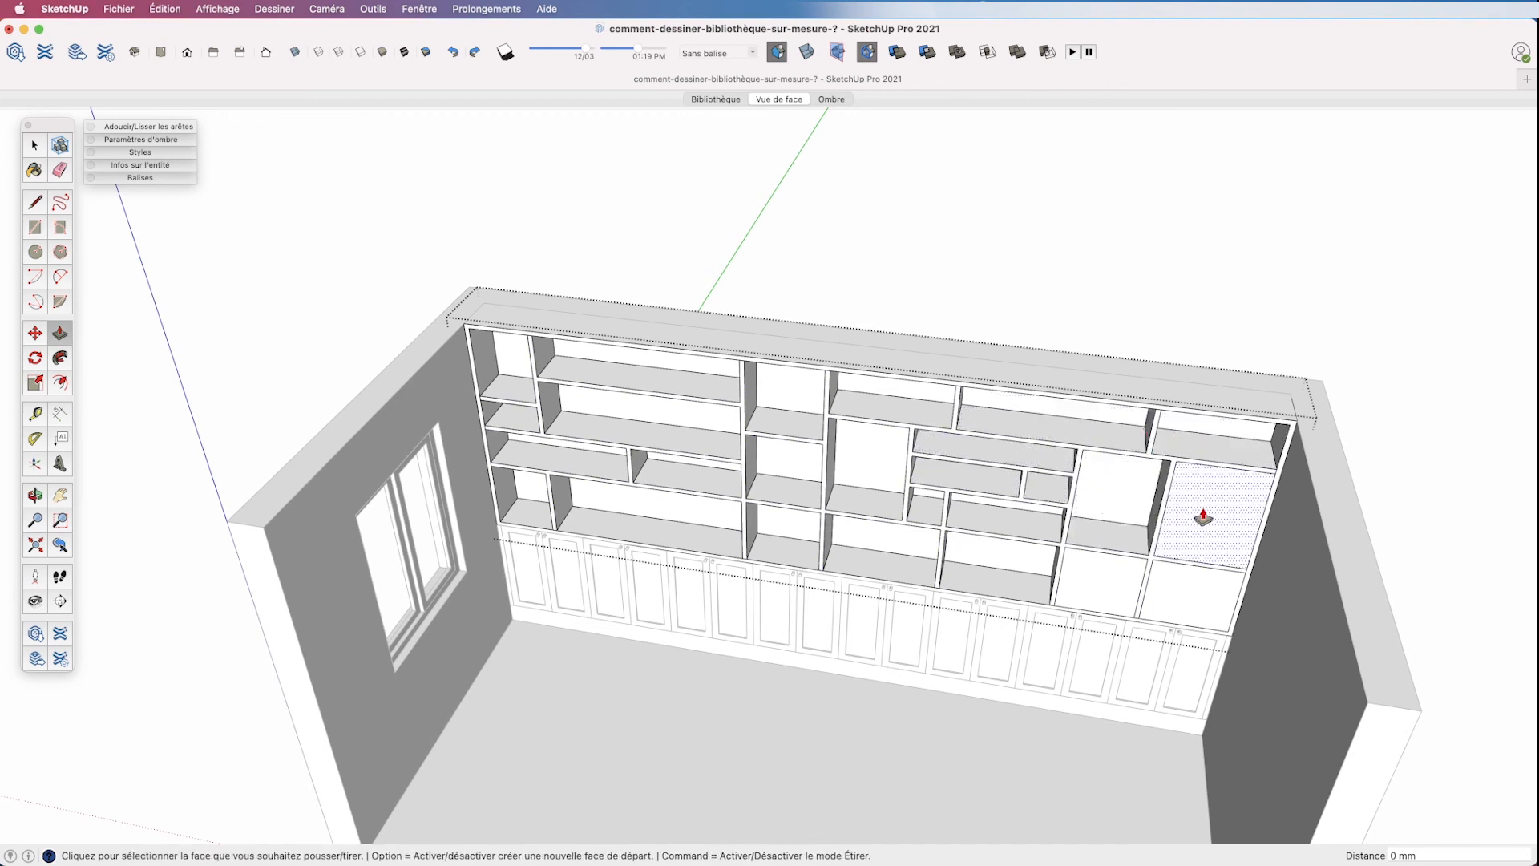
double_click(1203, 517)
double_click(1120, 584)
double_click(1168, 612)
- Return to the "Vue de face" scene and examine the completed bookcase from the front
left_click(790, 100)
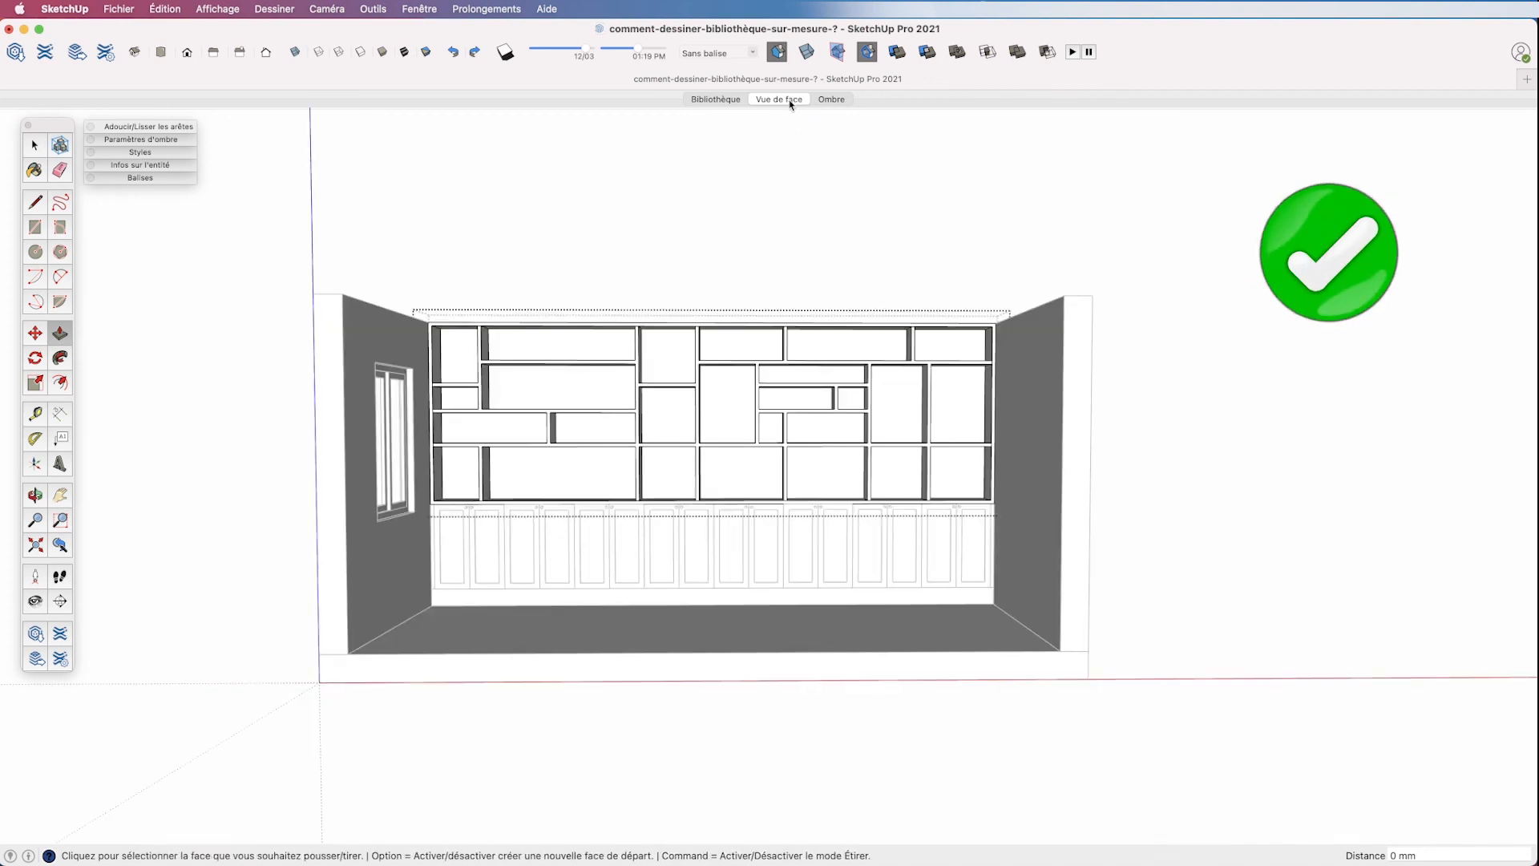
key("space")
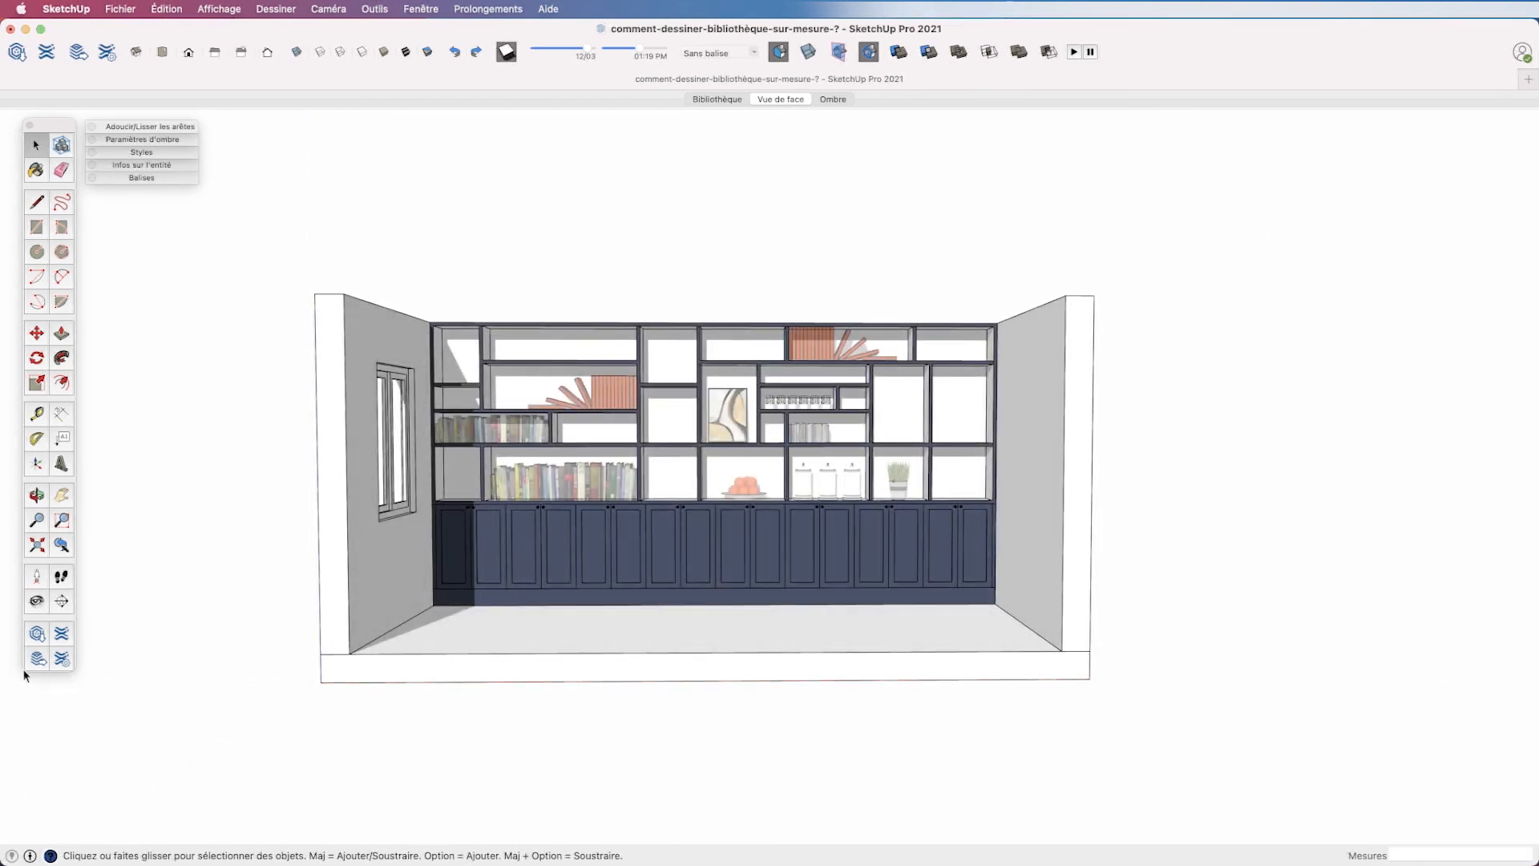
middle_click_drag(746, 768, 583, 758)
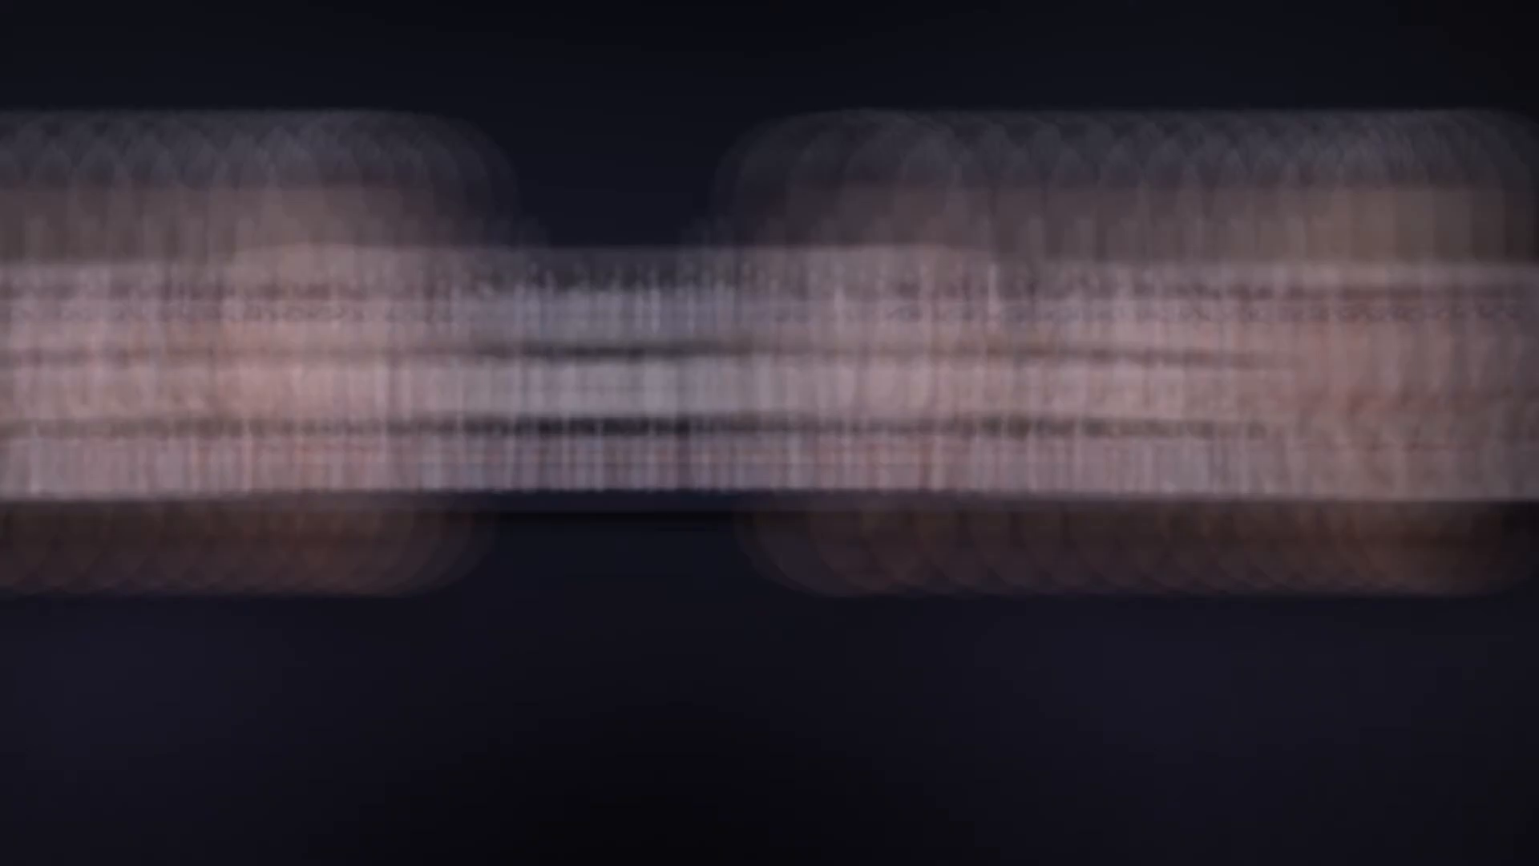